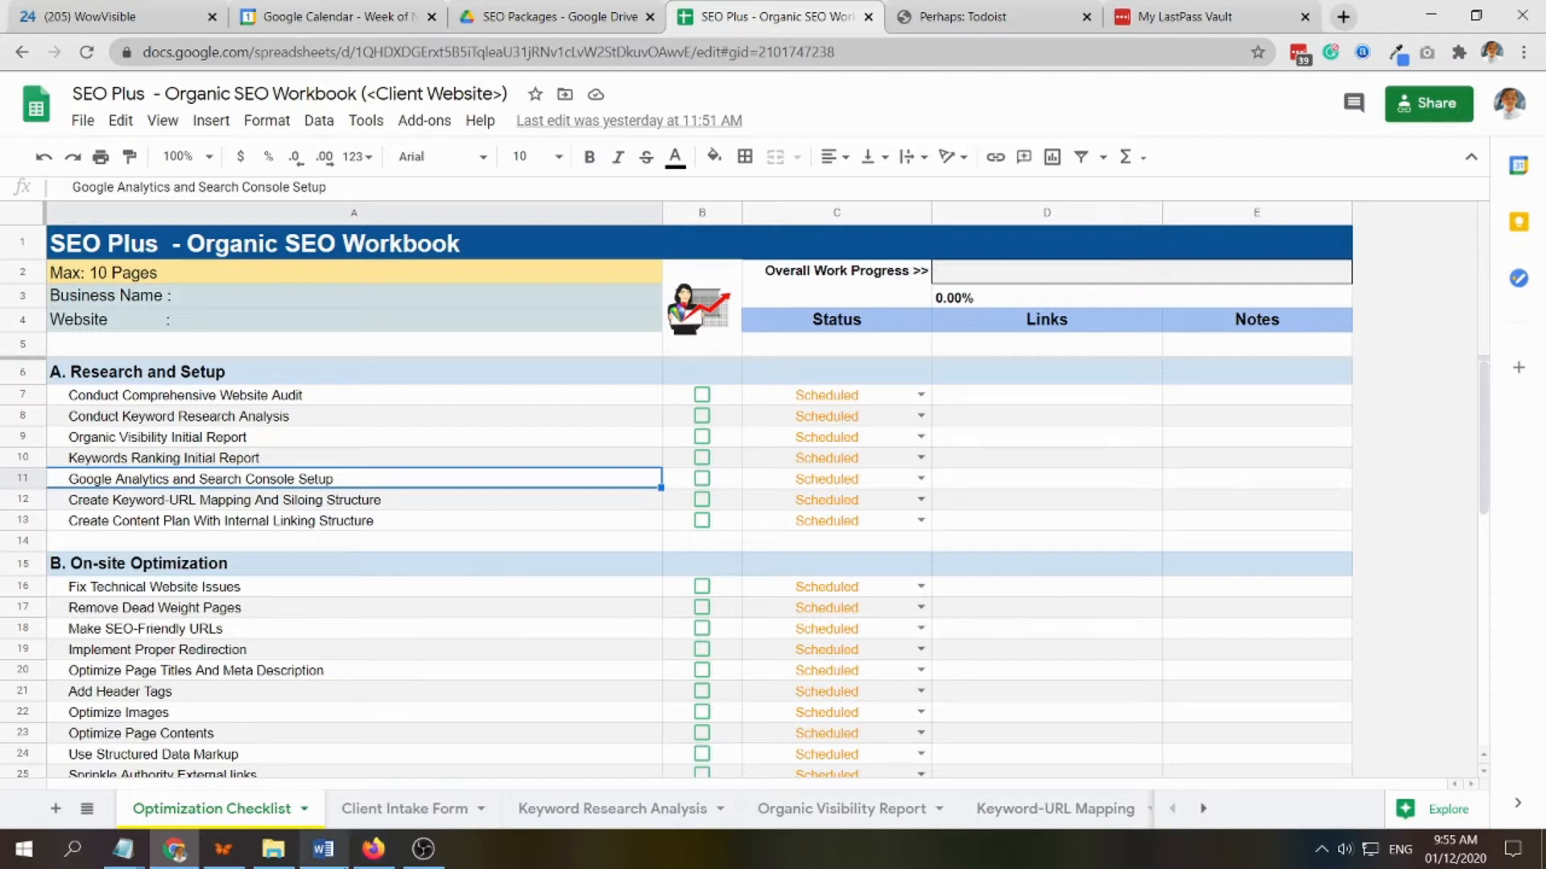
Switch to Firefox and bring up the Google Analytics page at google.com/analytics.
click(373, 848)
key(ctrl+shift+Tab)
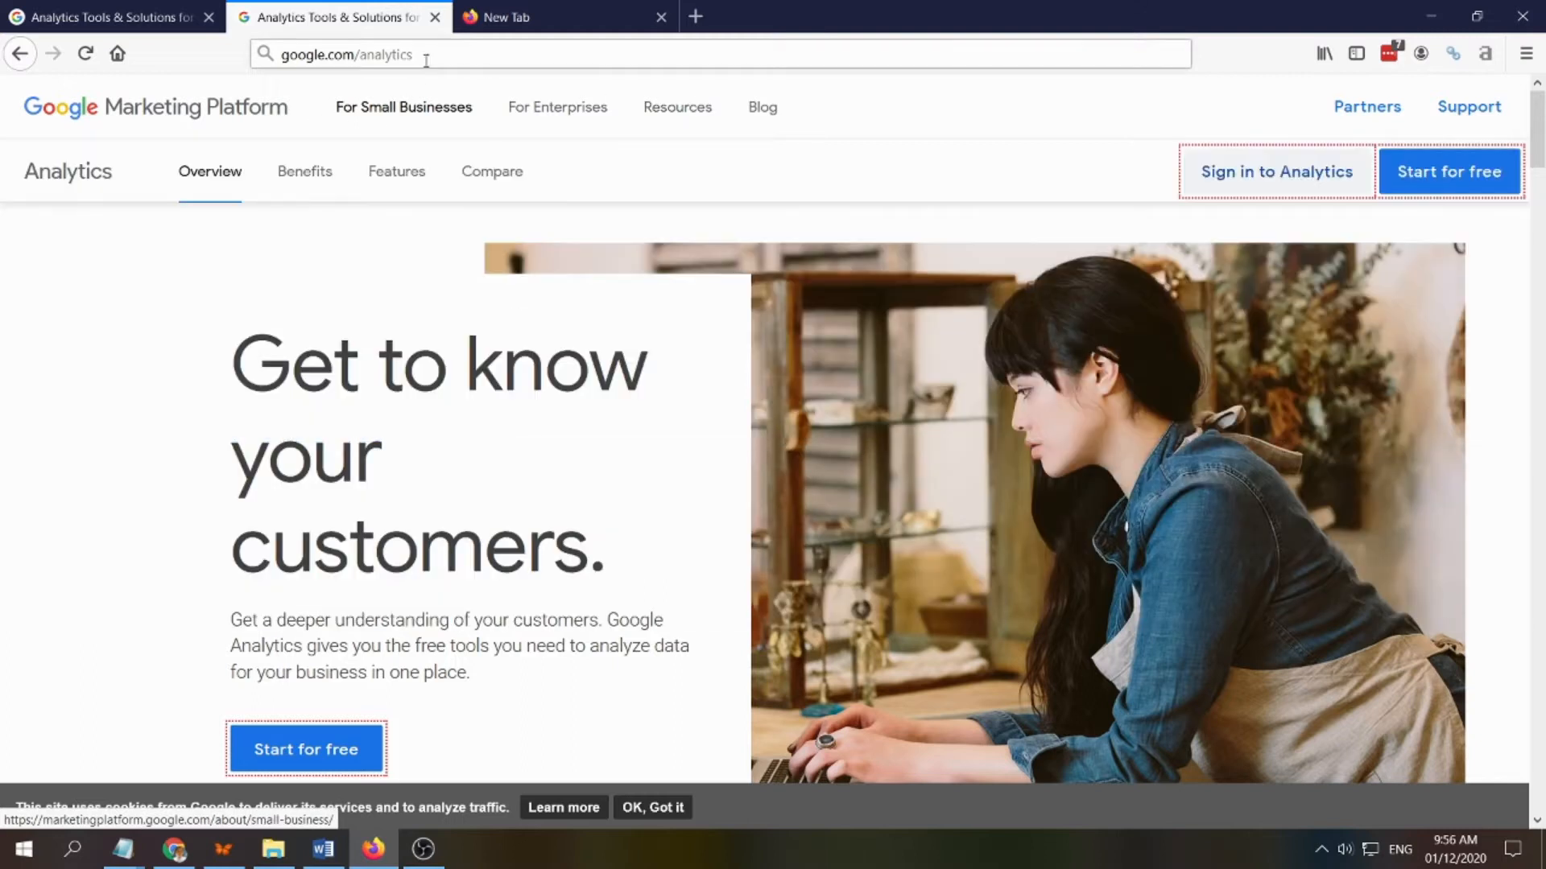
click(431, 57)
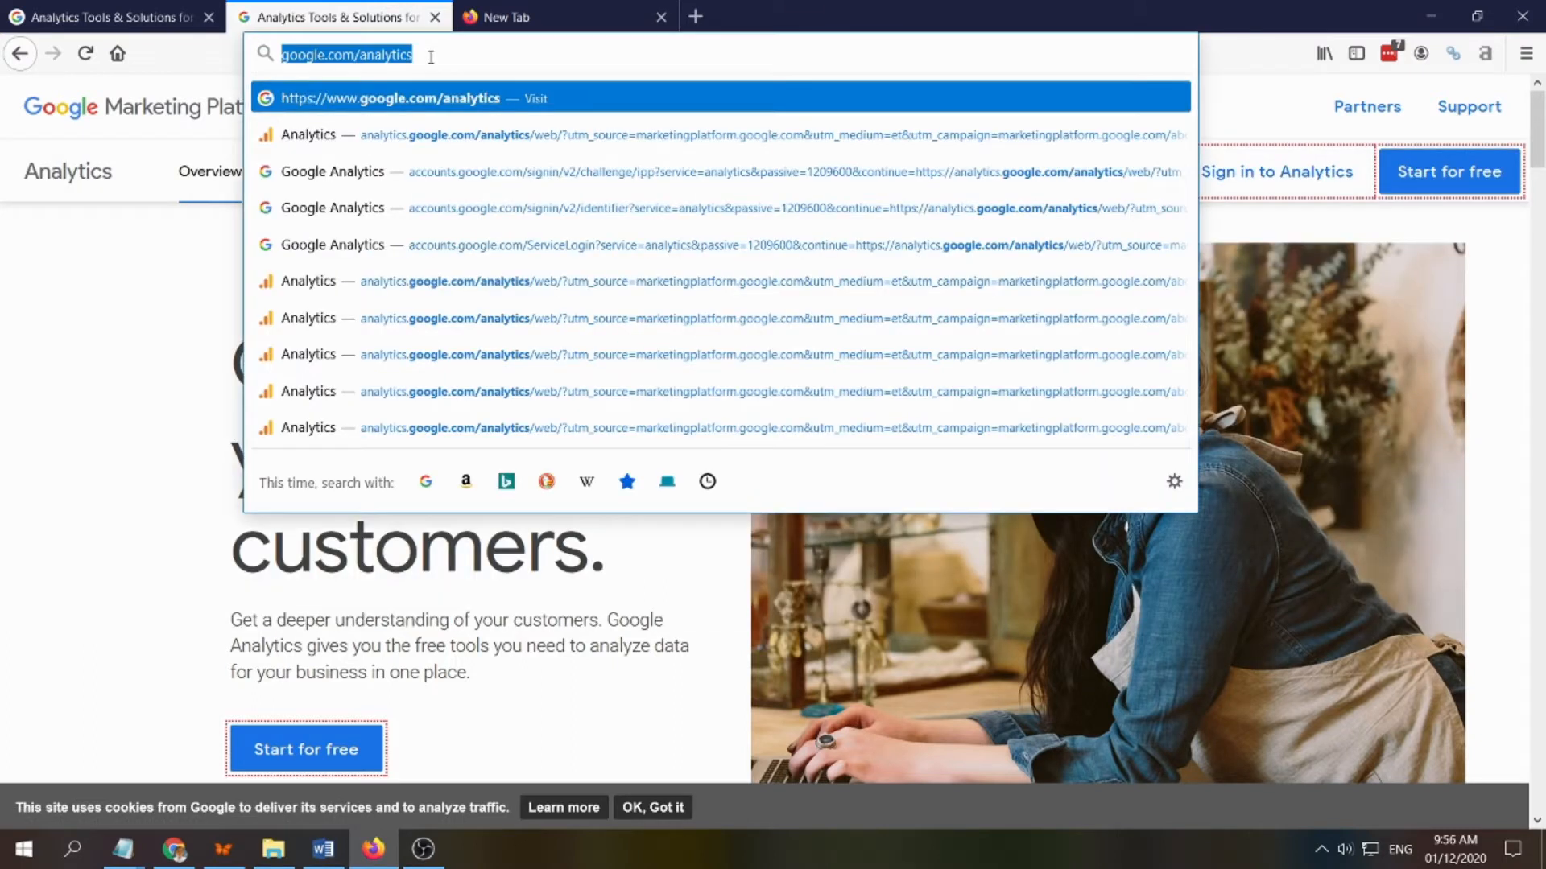
click(524, 22)
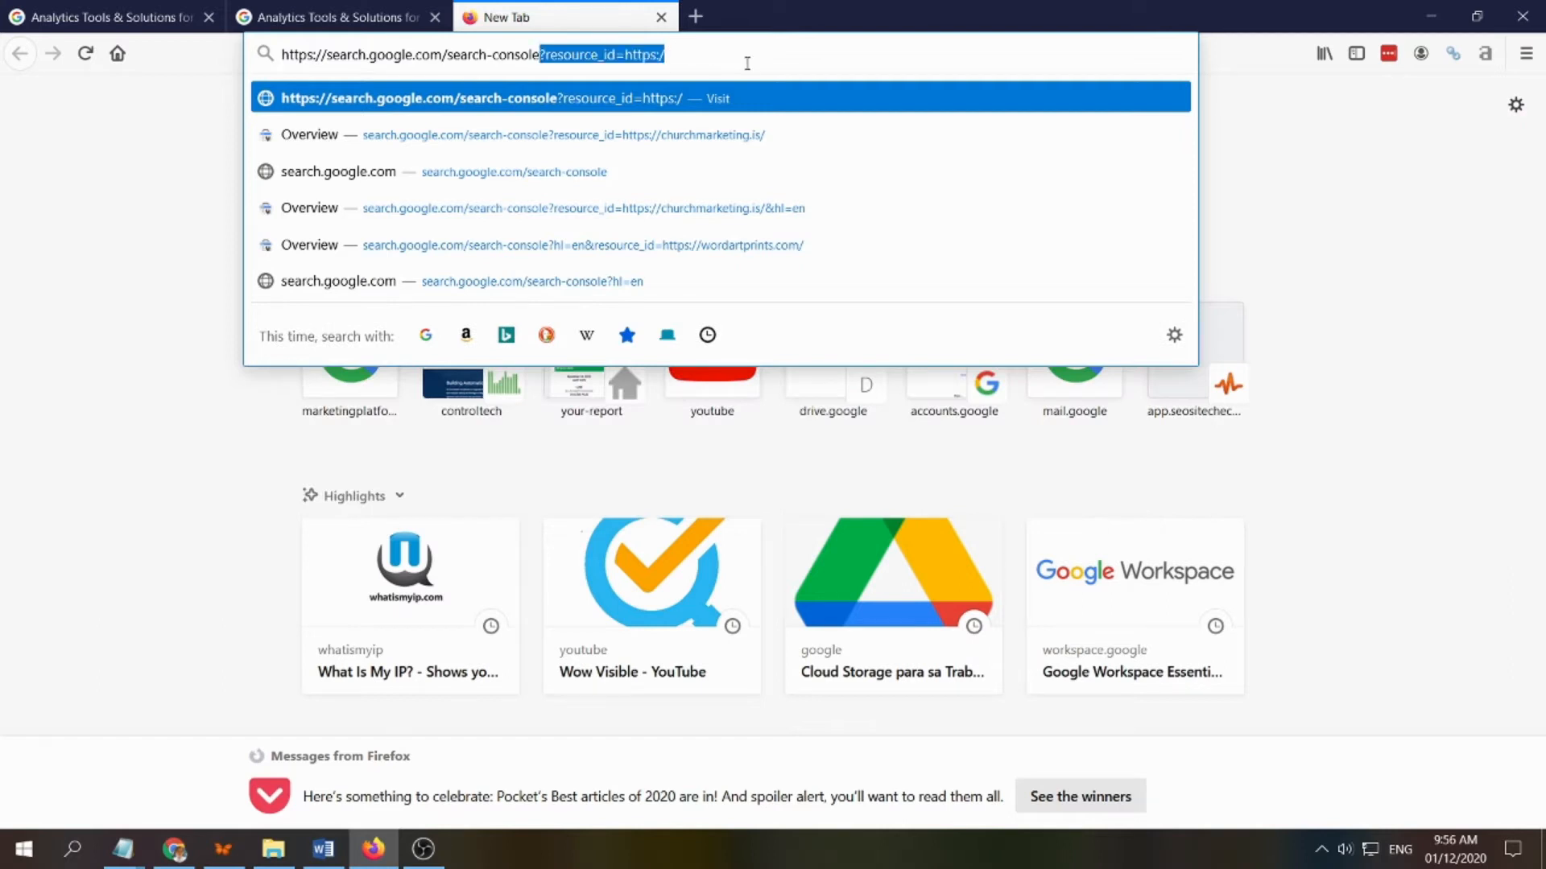
key(Delete)
drag(588, 57, 218, 46)
Return to the google.com/analytics page and sign in to Analytics.
click(346, 16)
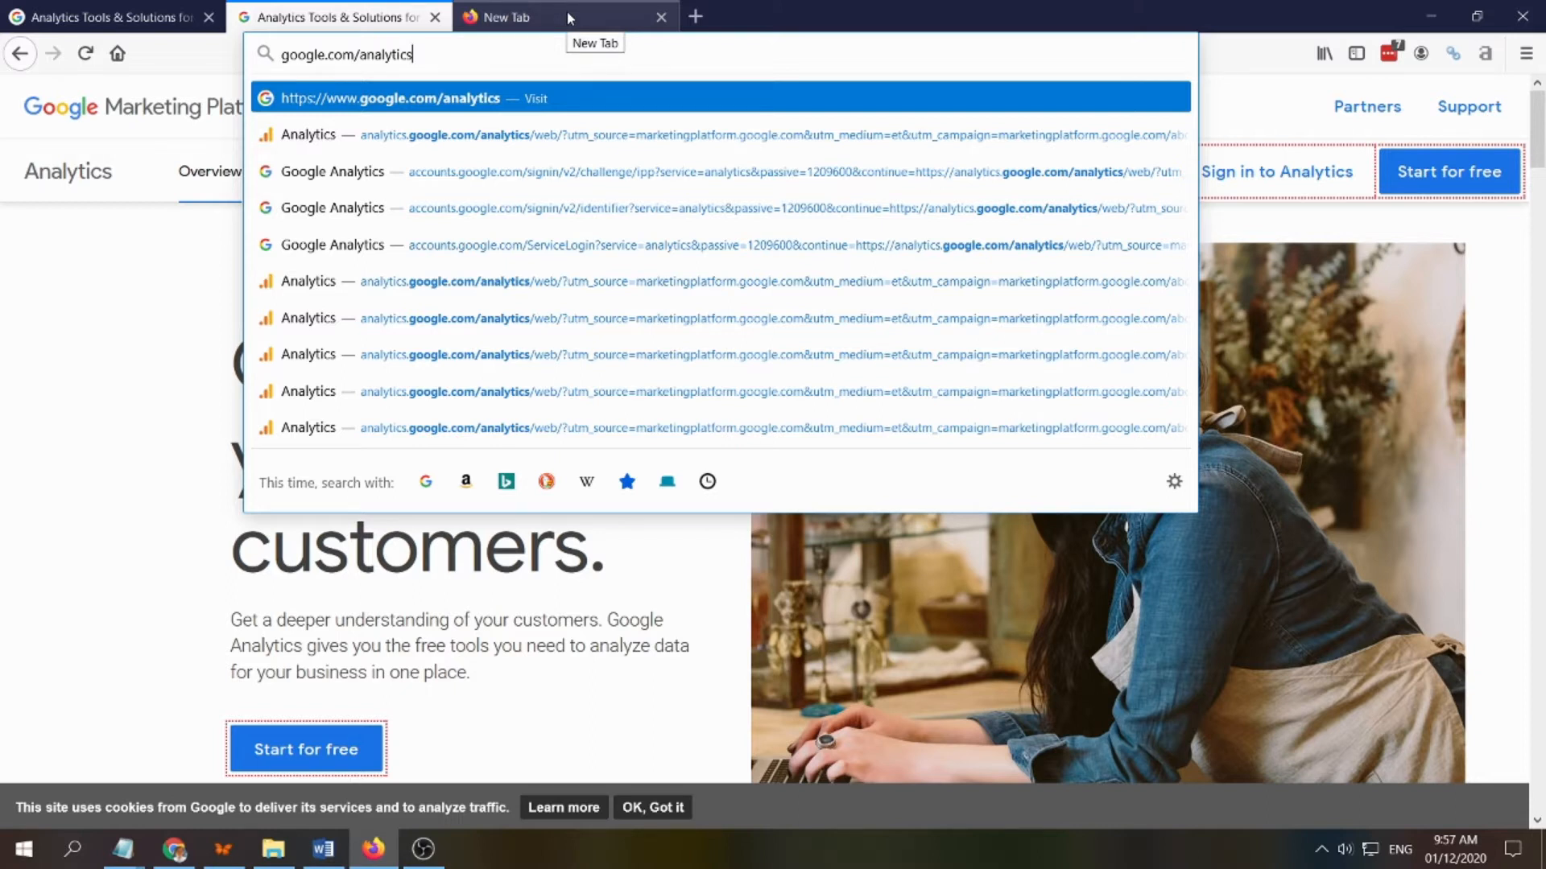
click(67, 295)
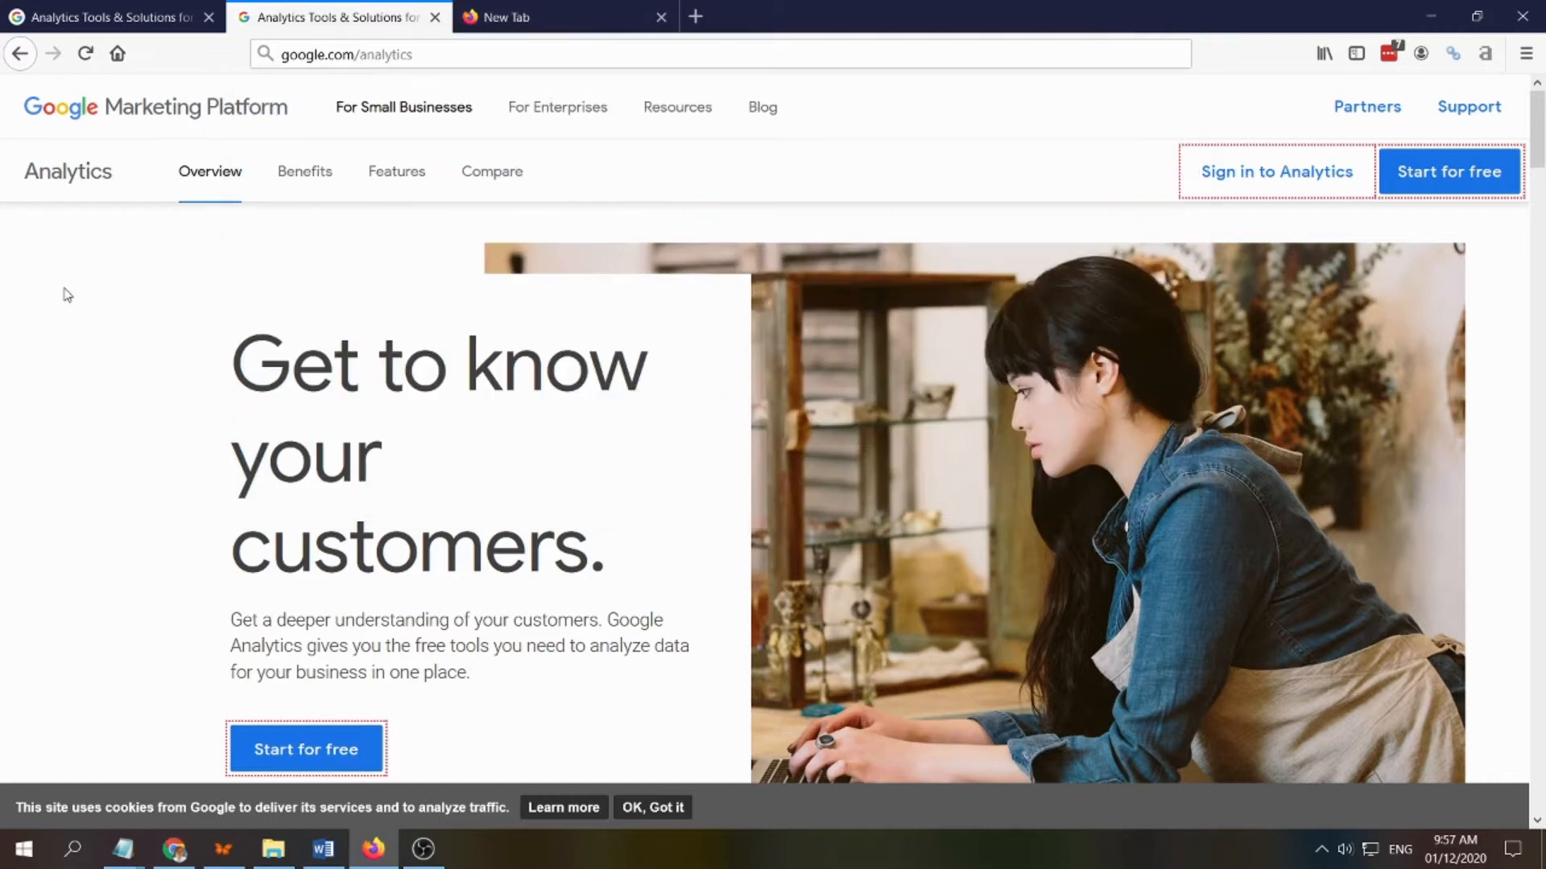
click(1260, 171)
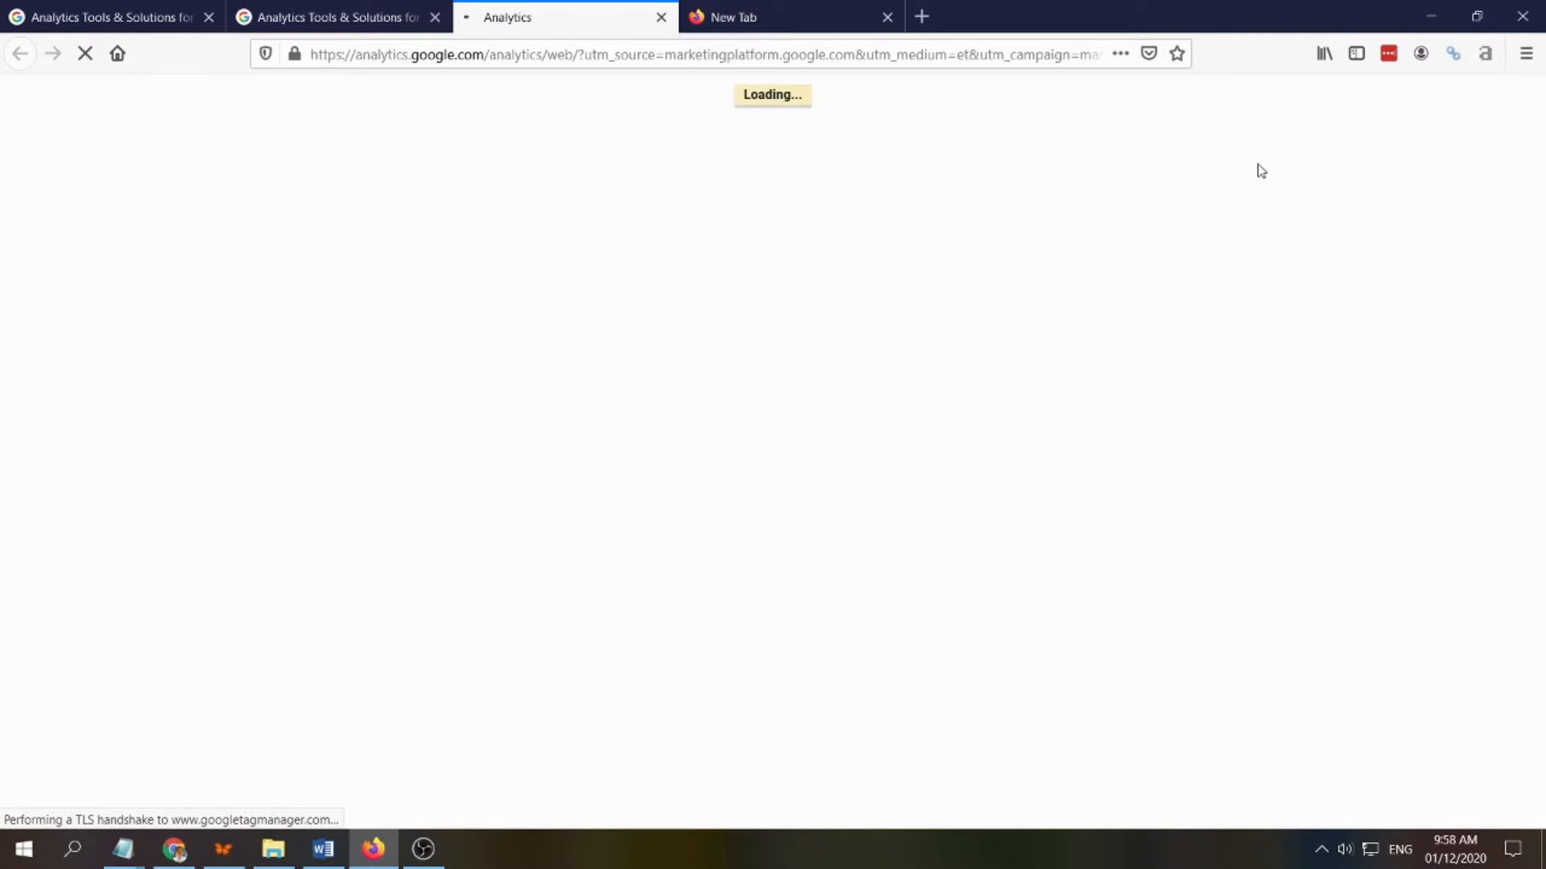
Switch to FreeMind and review the "Link Google Search Console to Google Analytics account" node of the mind map.
click(223, 851)
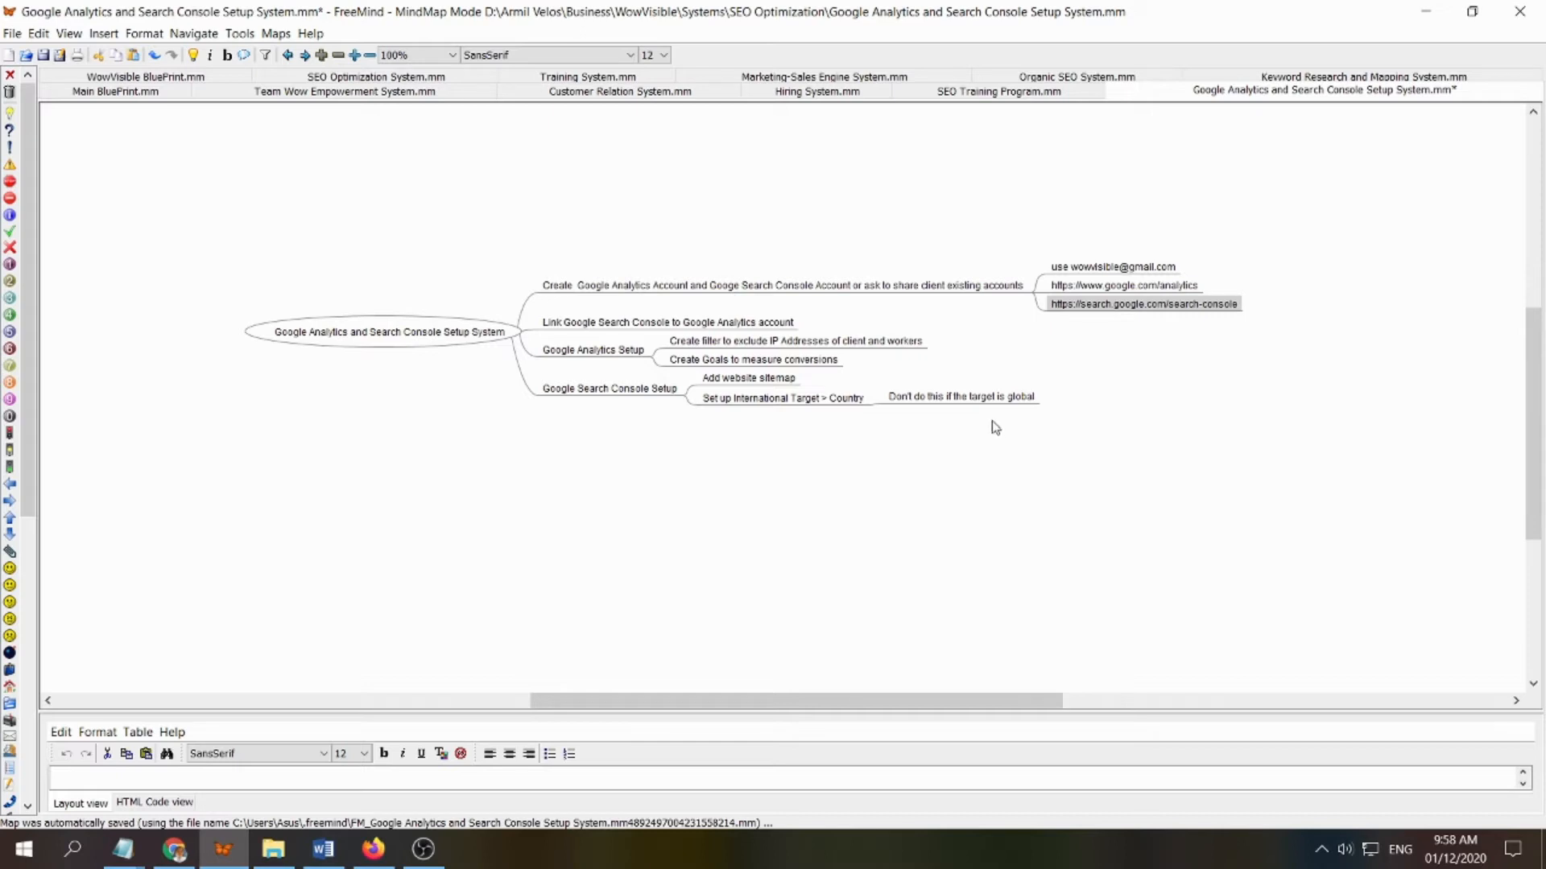
click(676, 323)
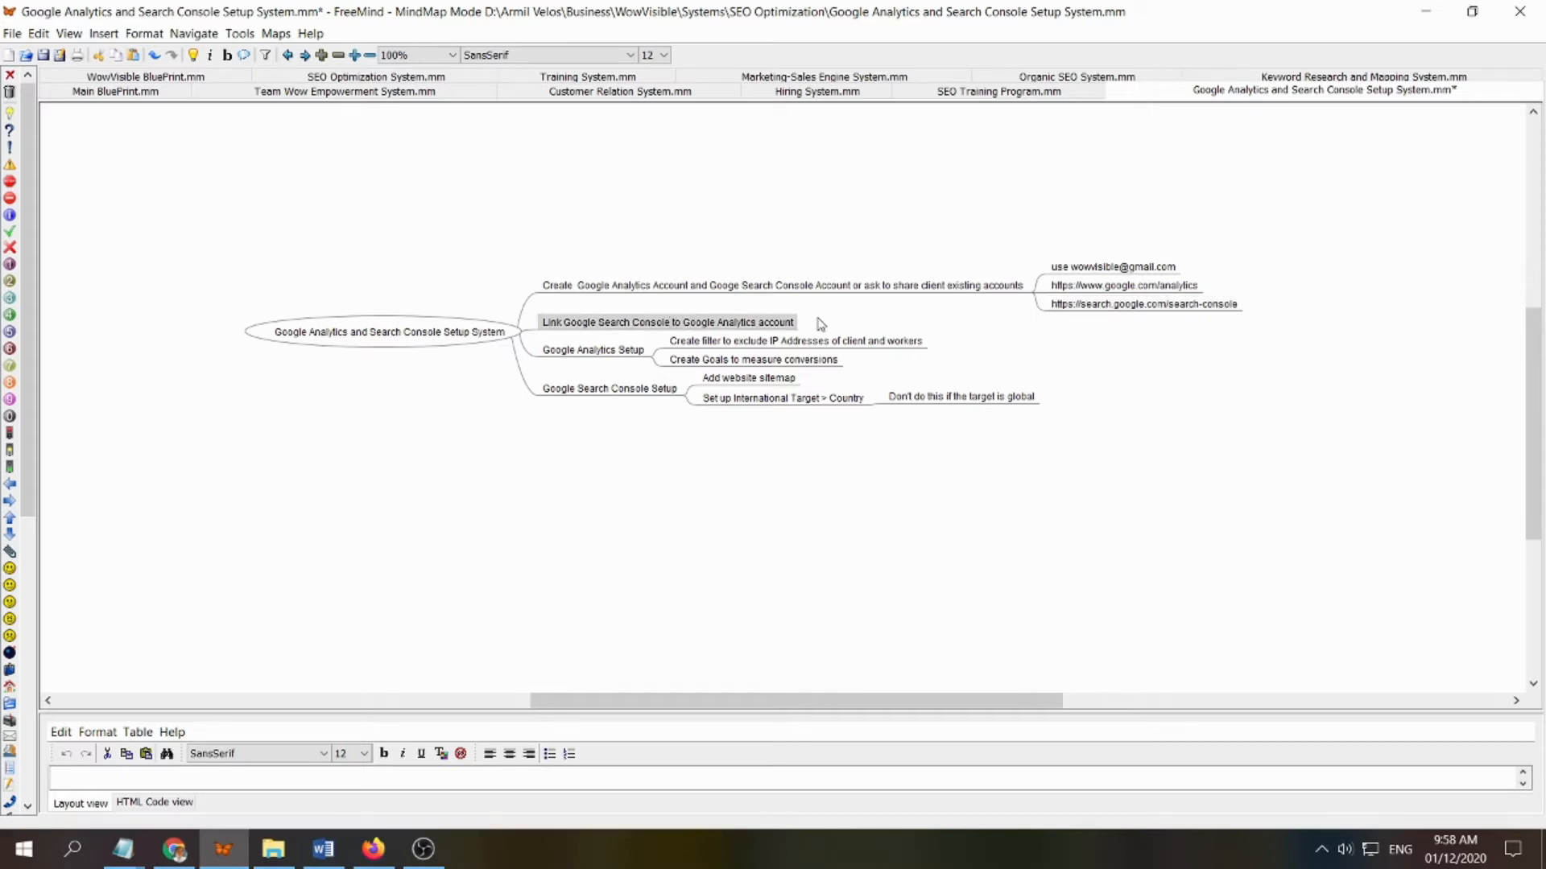
double_click(587, 321)
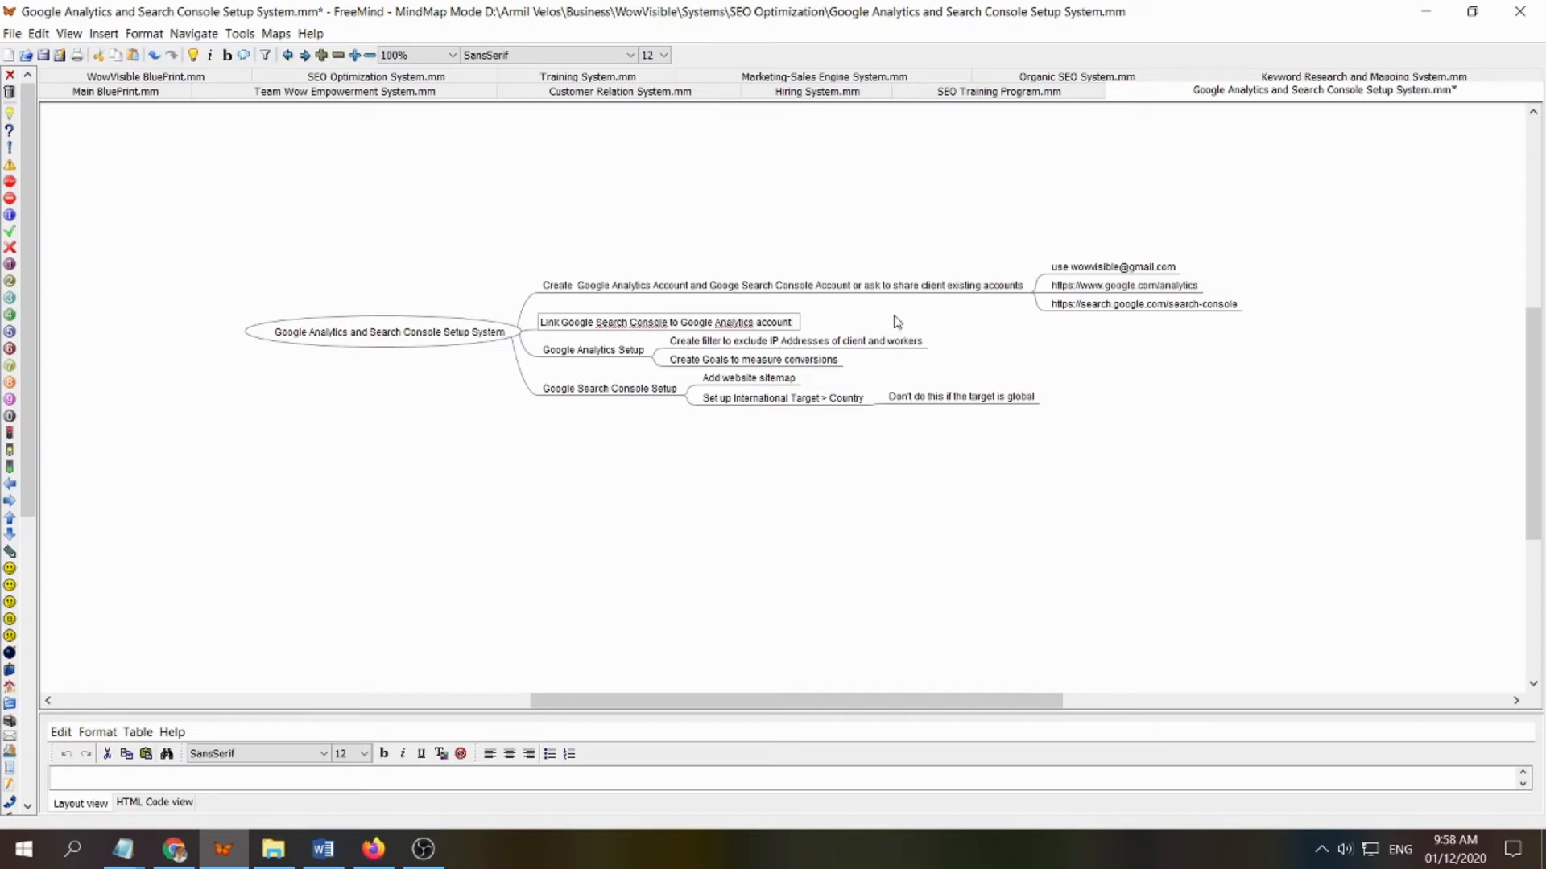
click(863, 327)
Switch back to Analytics in Firefox and examine the Search Console reports listed under Acquisition.
click(173, 853)
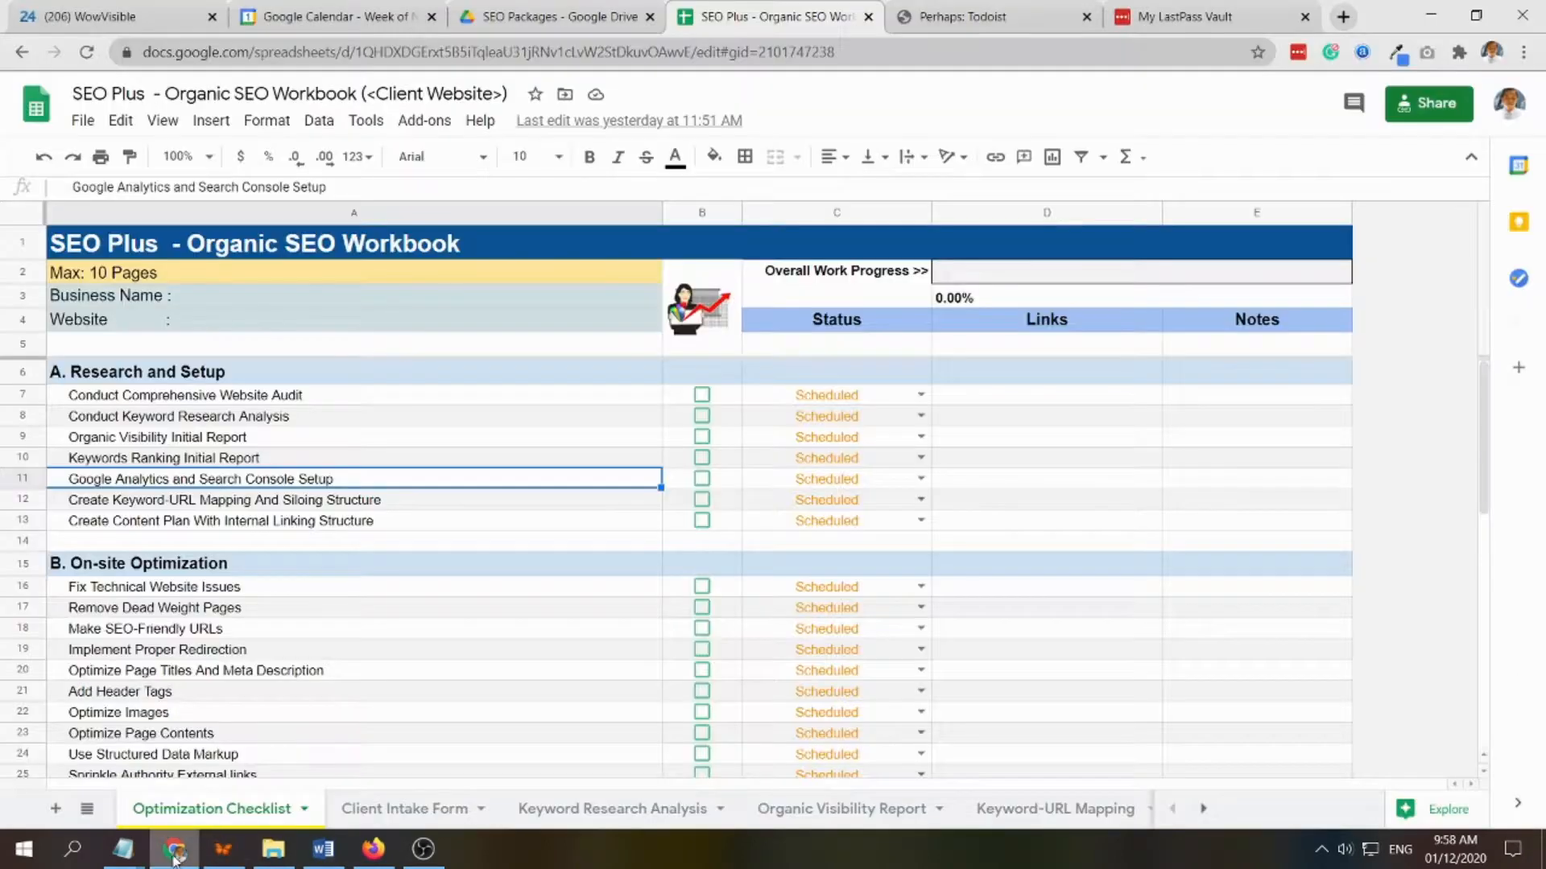
click(375, 852)
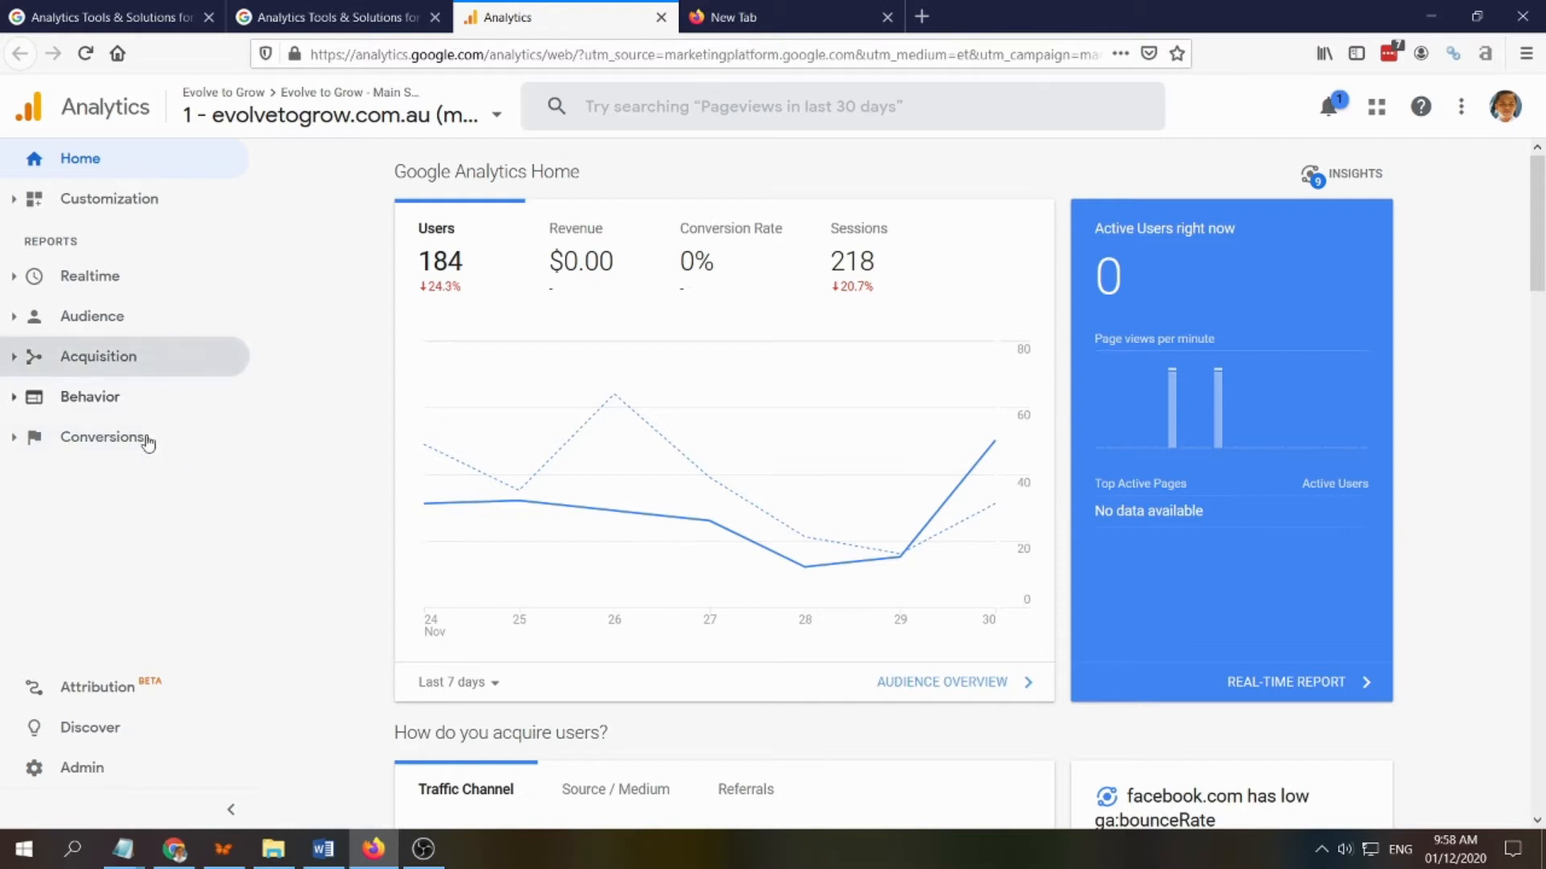
click(18, 359)
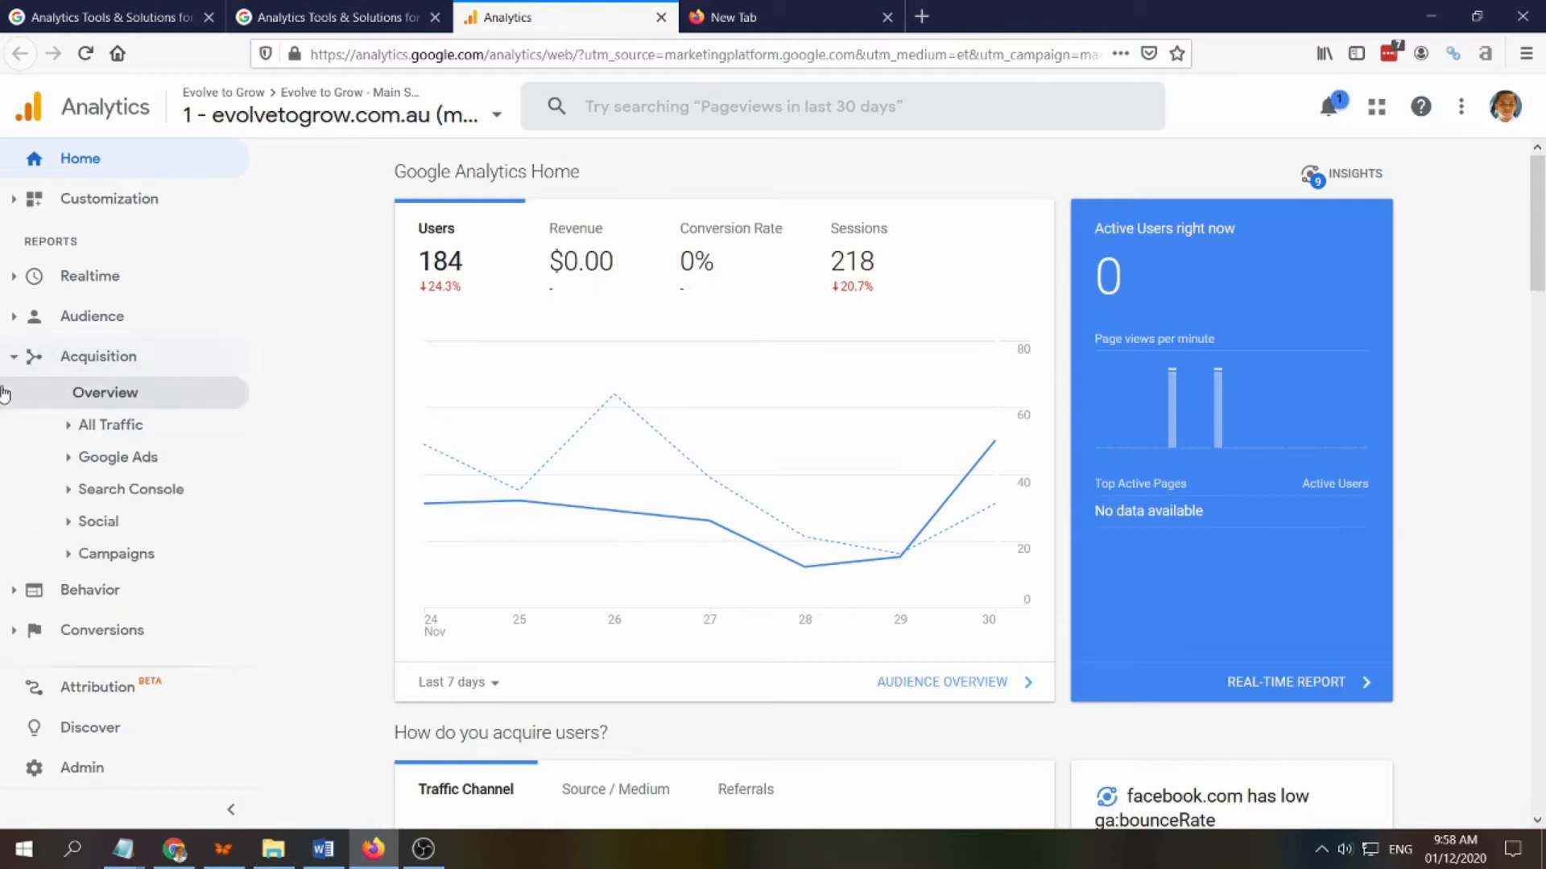
click(72, 489)
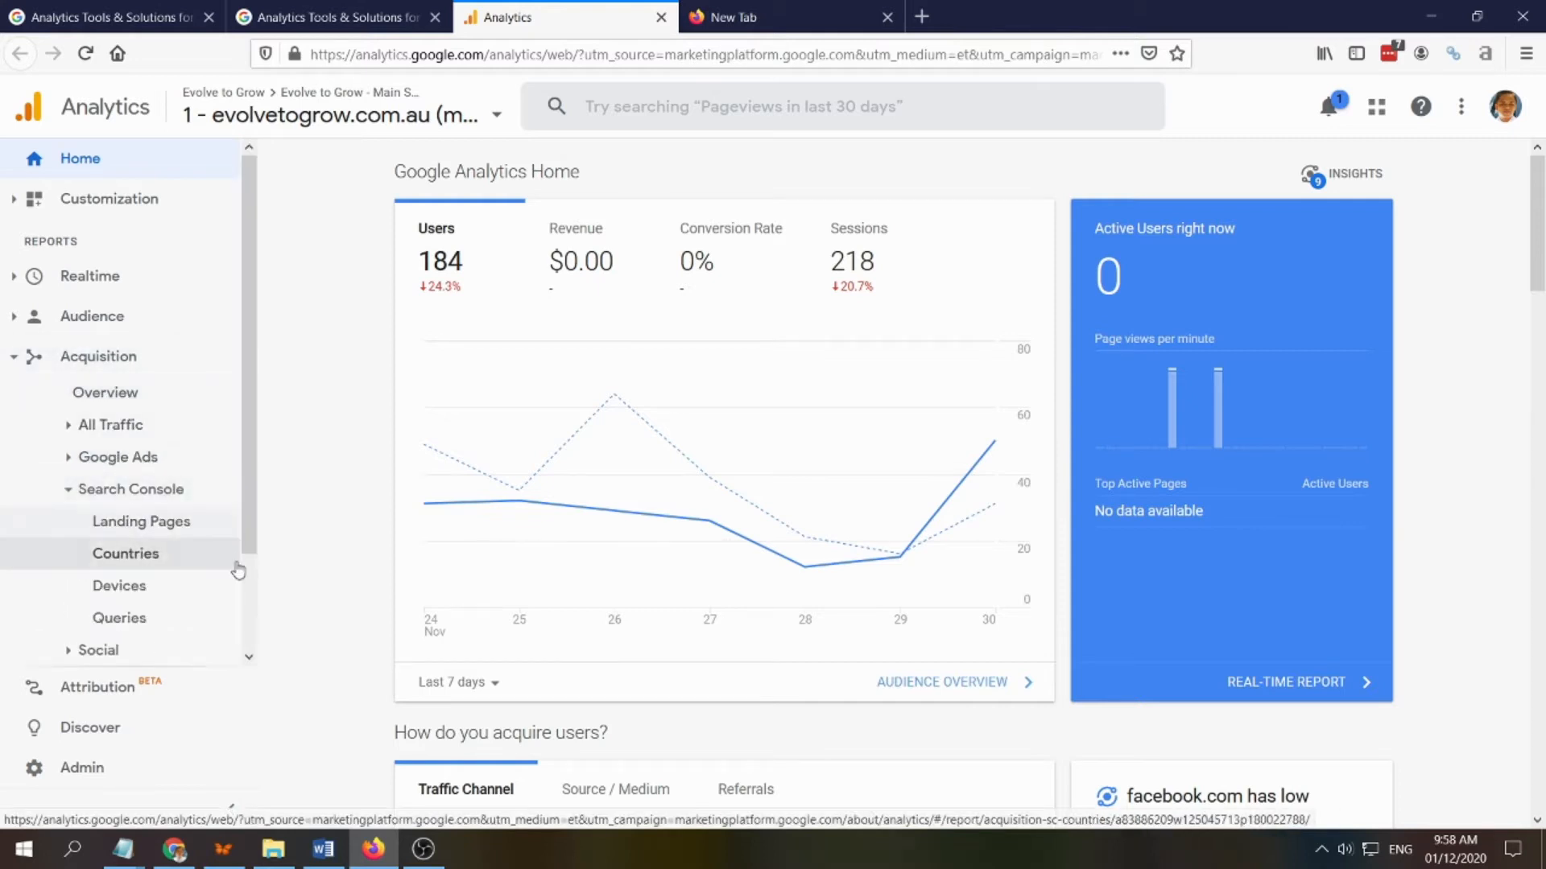
click(141, 495)
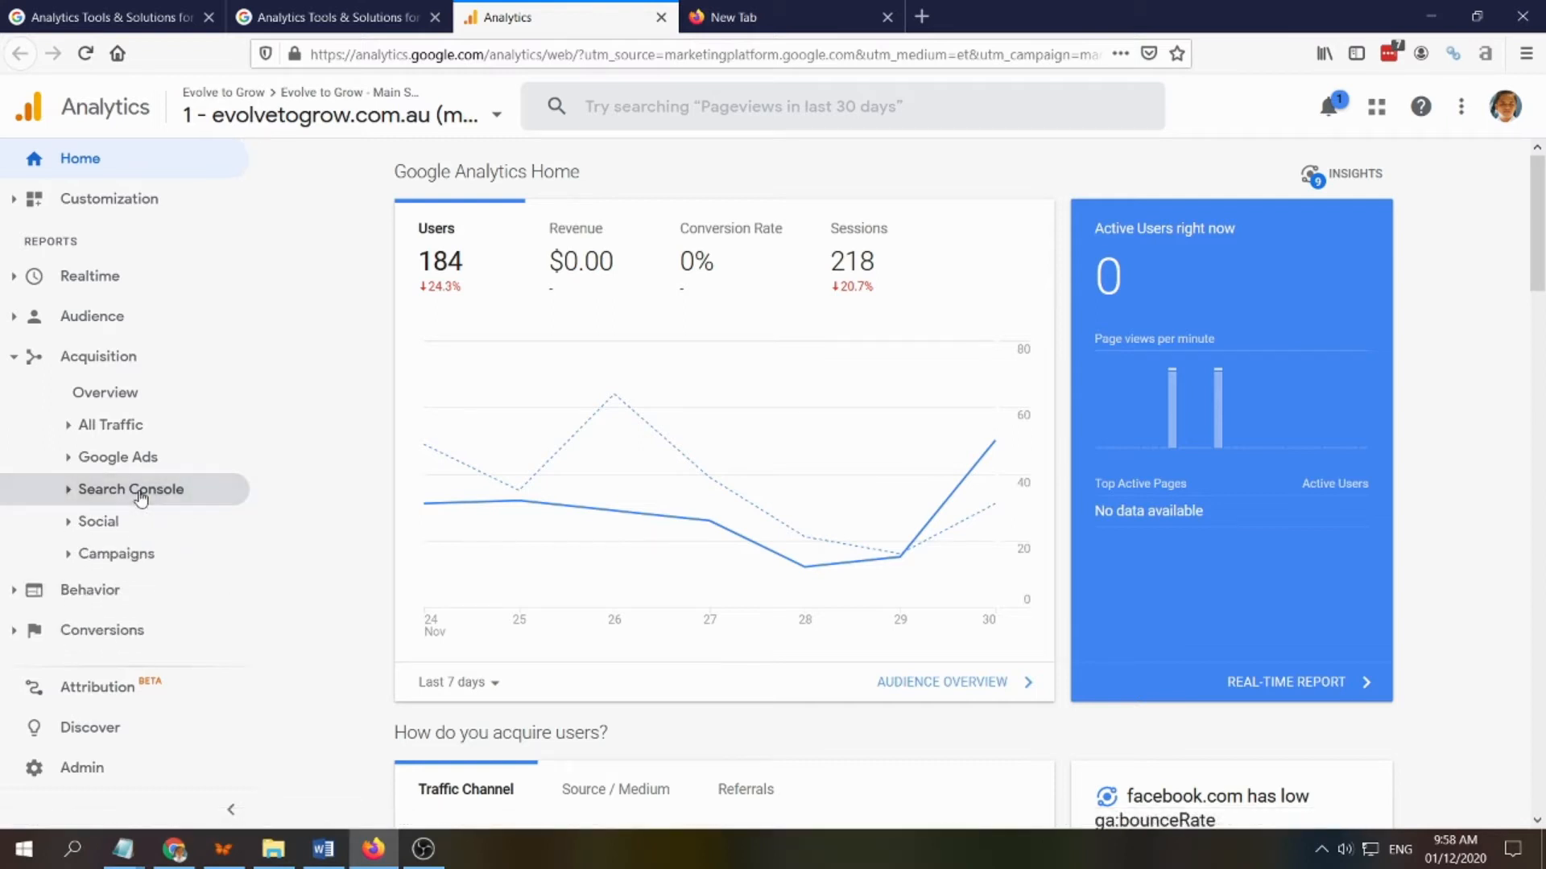
click(140, 495)
scroll(185, 578, down, 2)
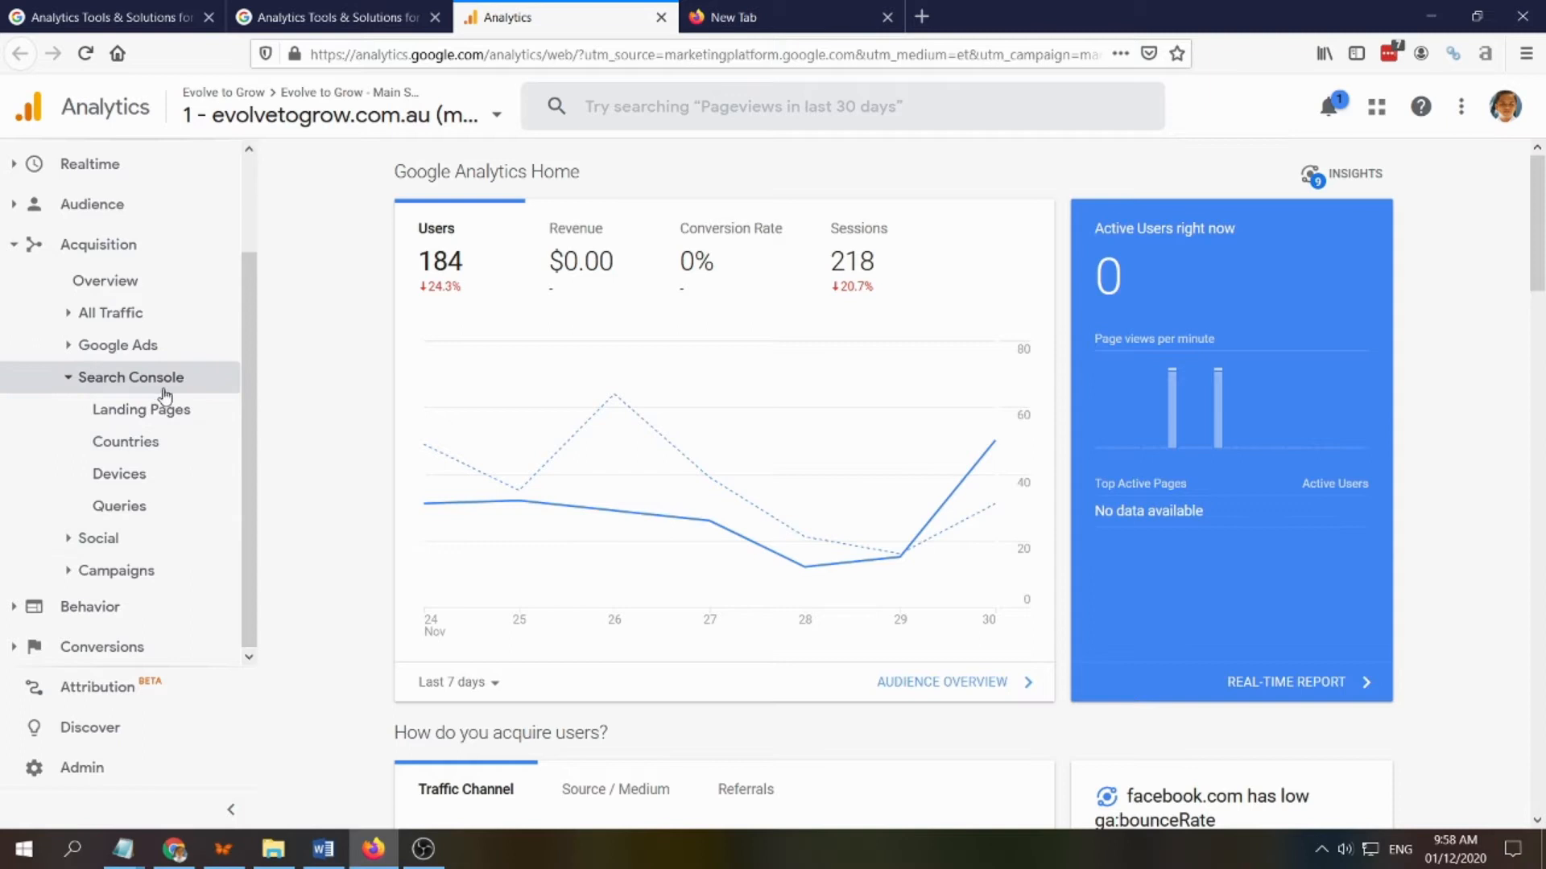
scroll(185, 491, up, 2)
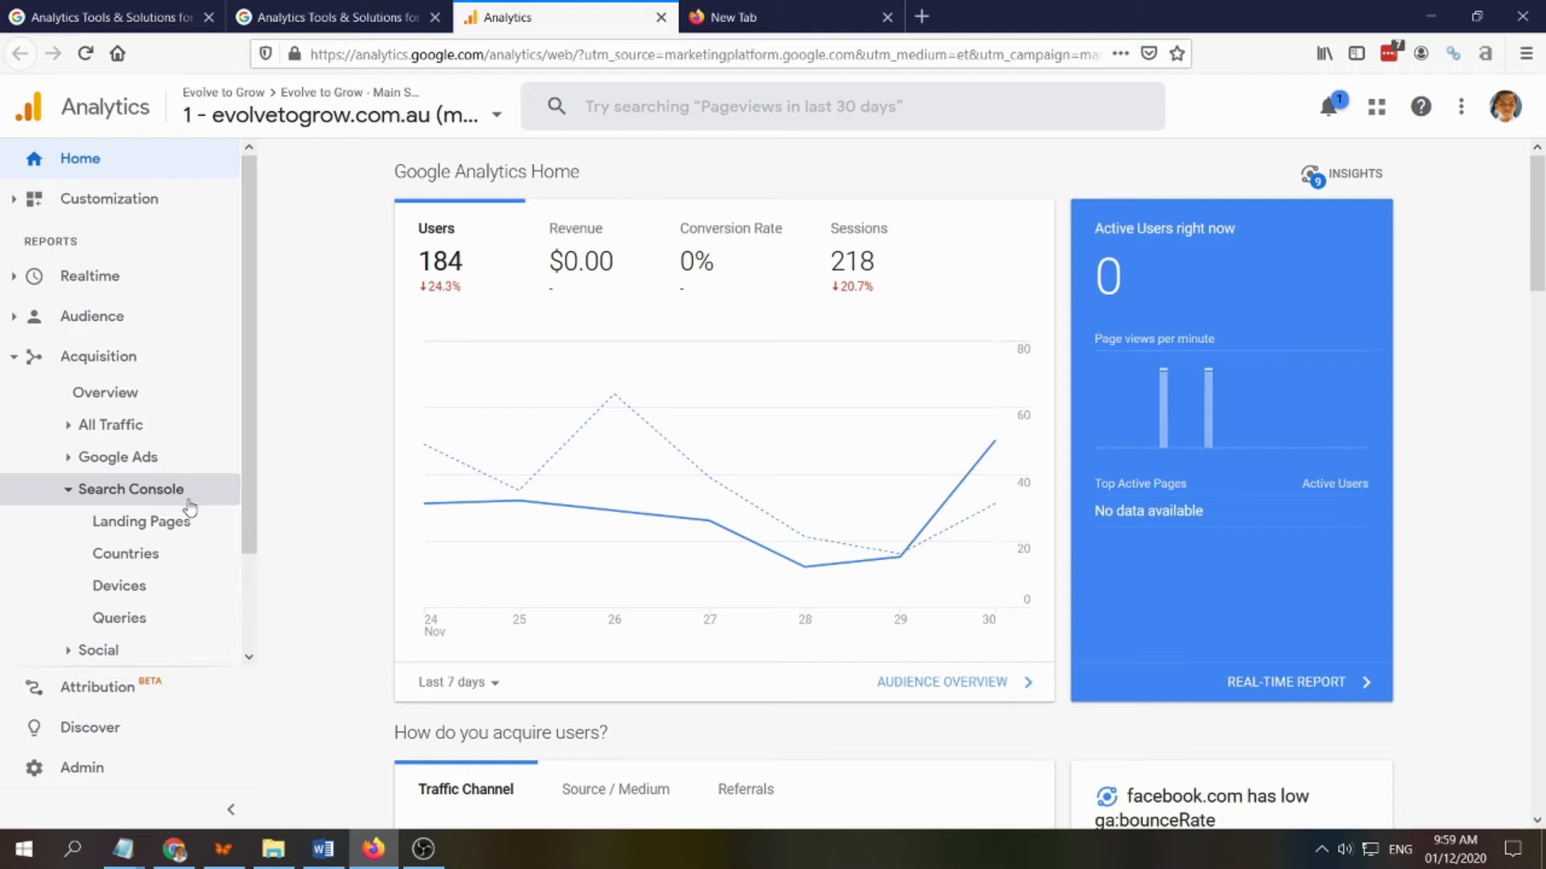
Start a new filter for the evolvetogrow.com.au master view in the Admin settings and name it "Owner IP Address".
click(81, 771)
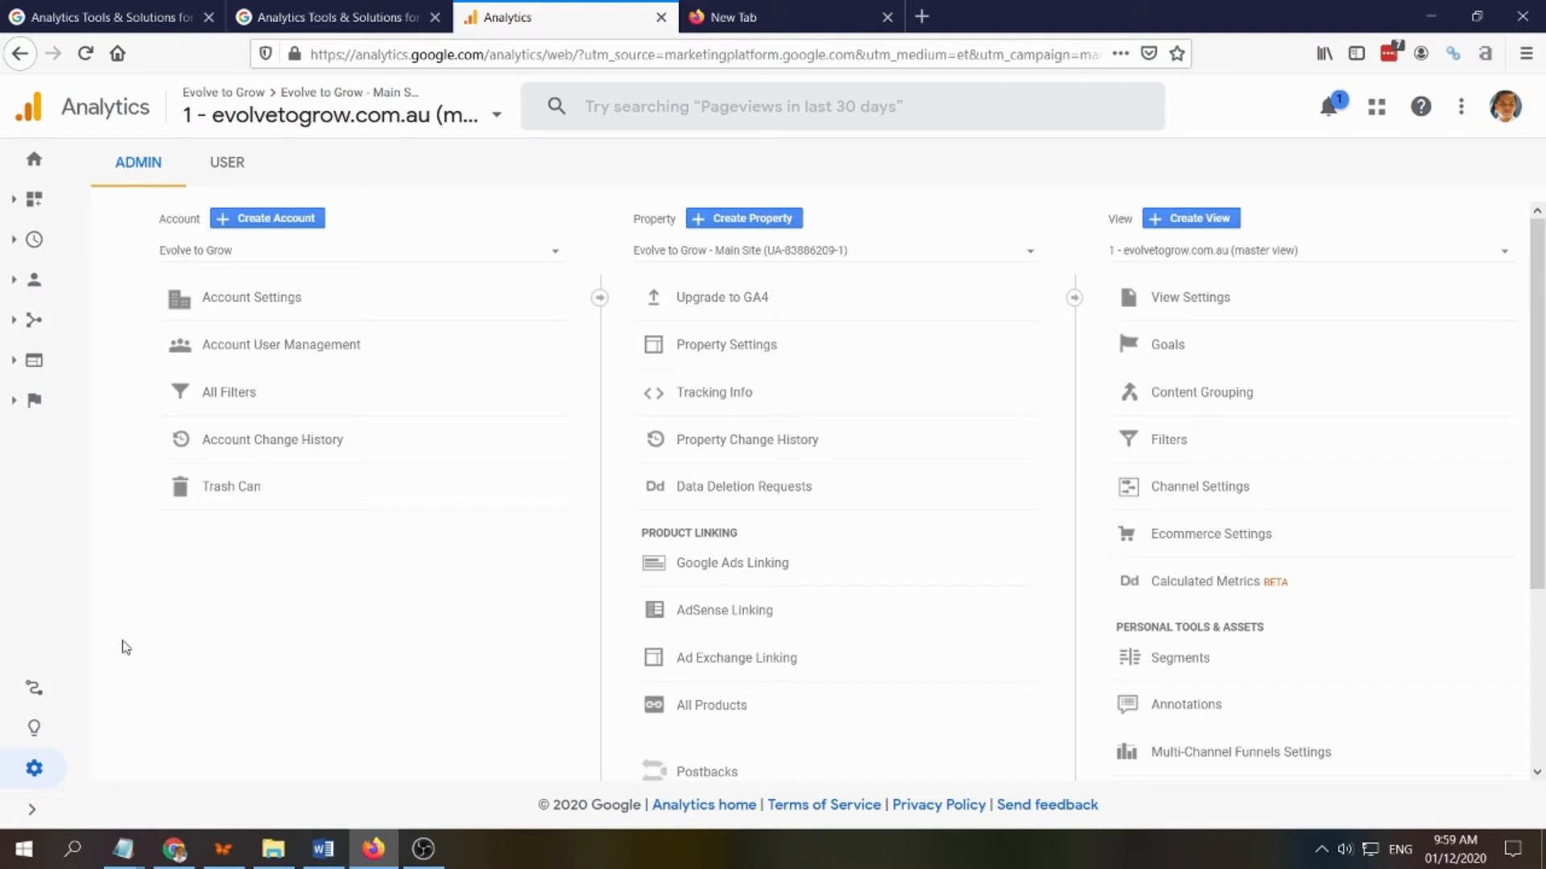
click(1168, 439)
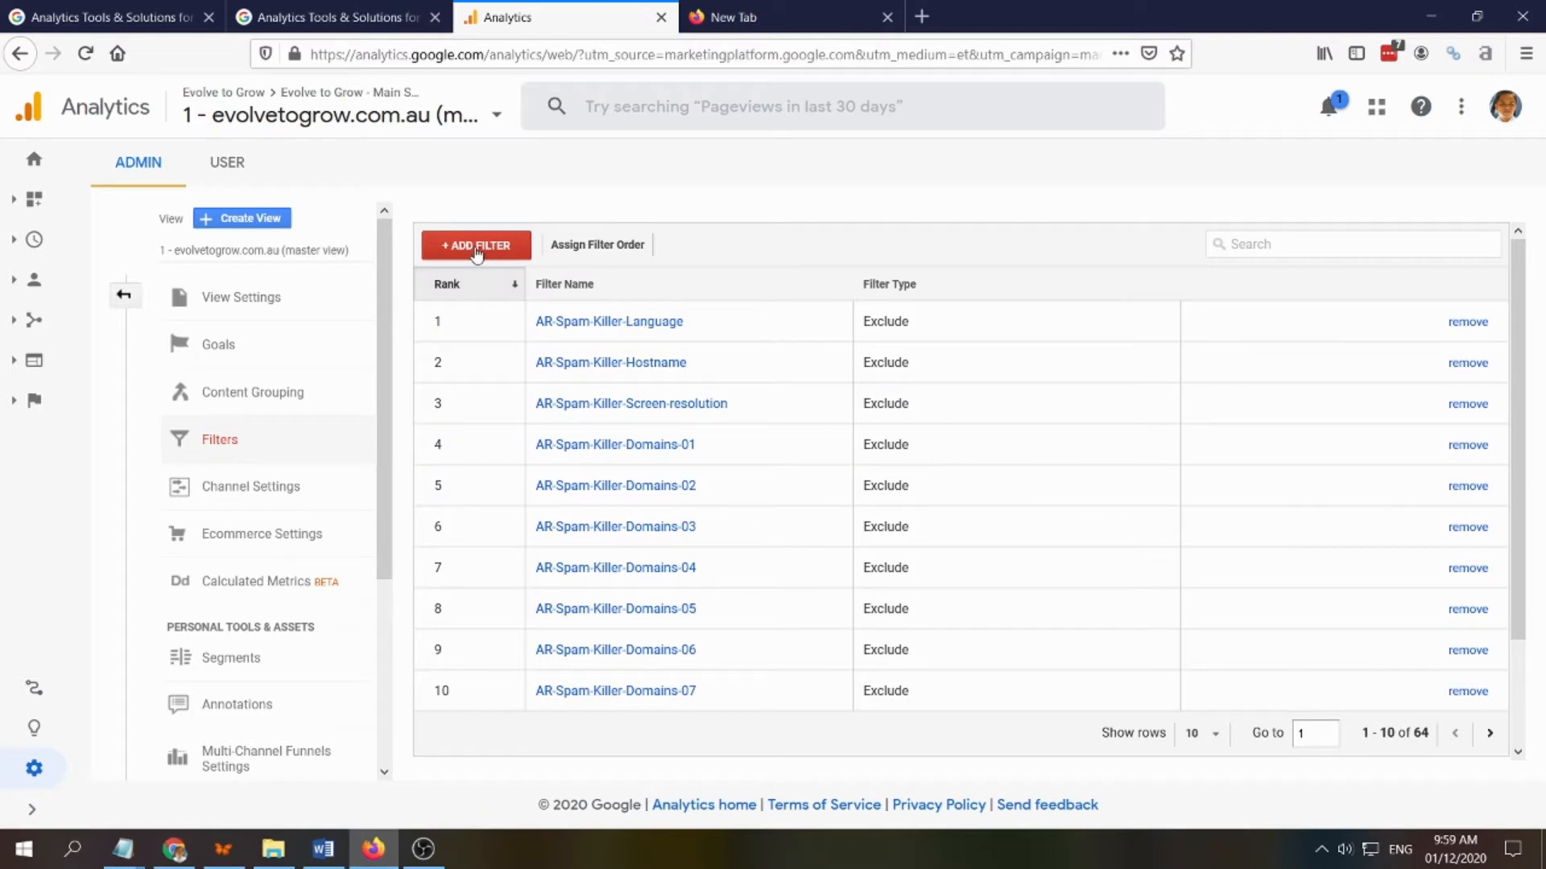
click(34, 768)
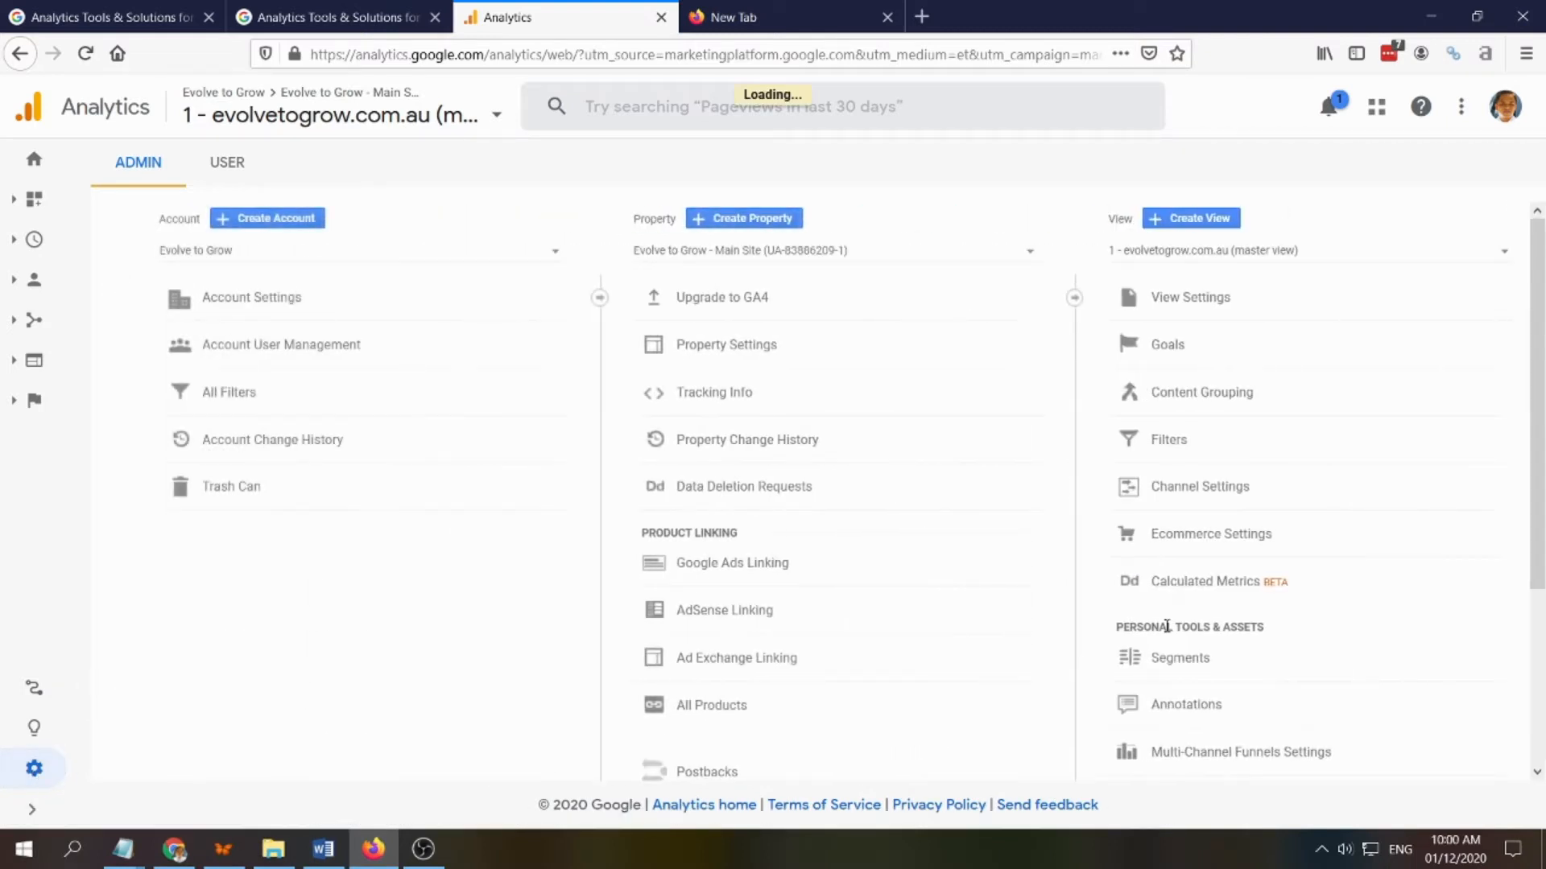
click(1169, 440)
click(473, 253)
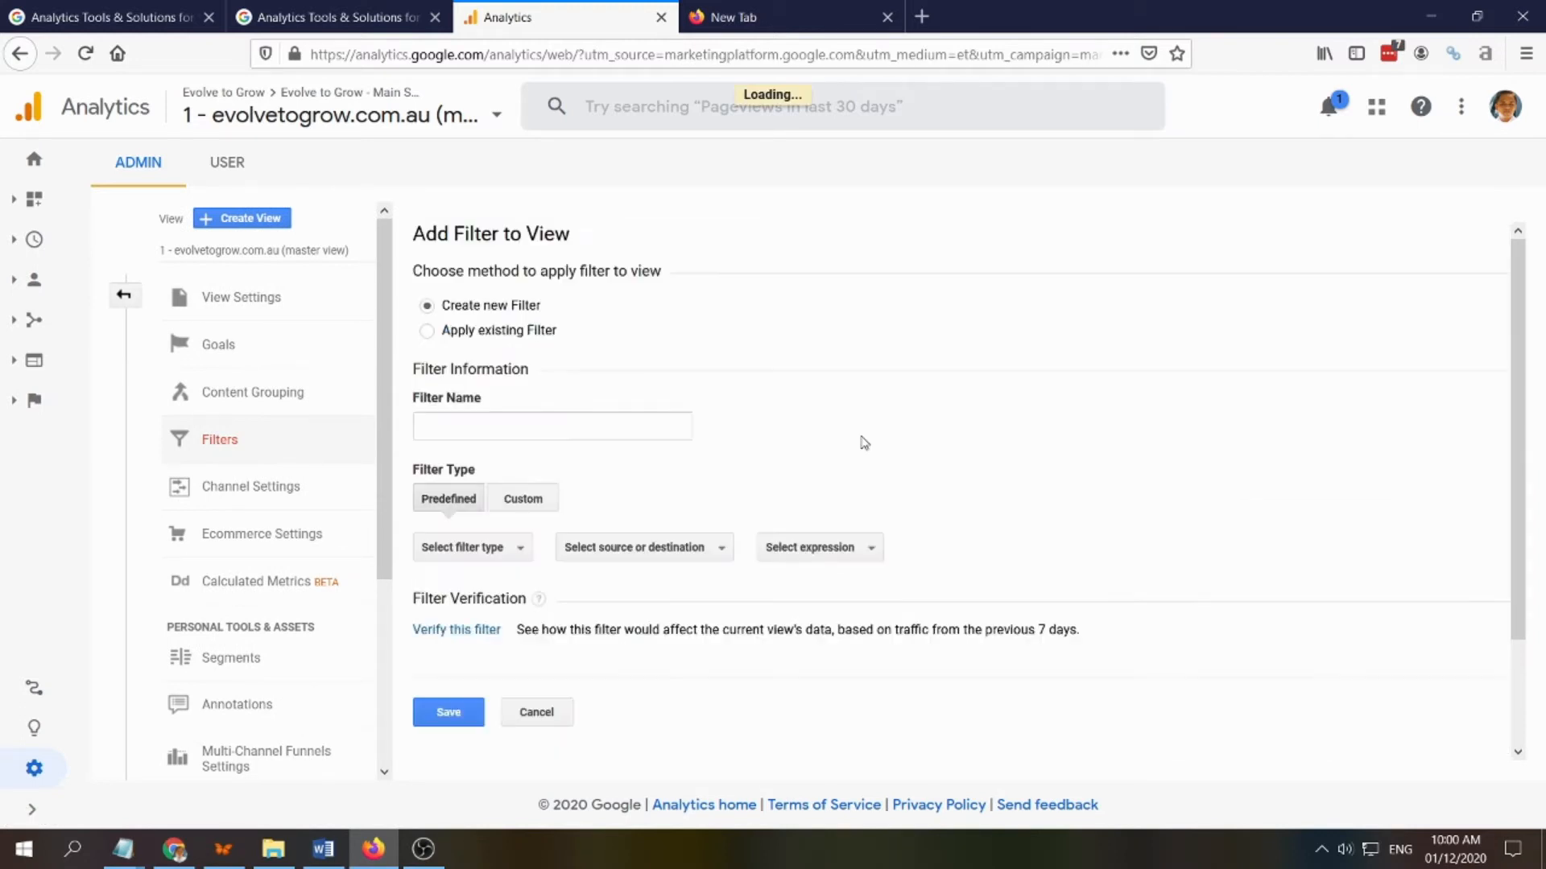
click(473, 426)
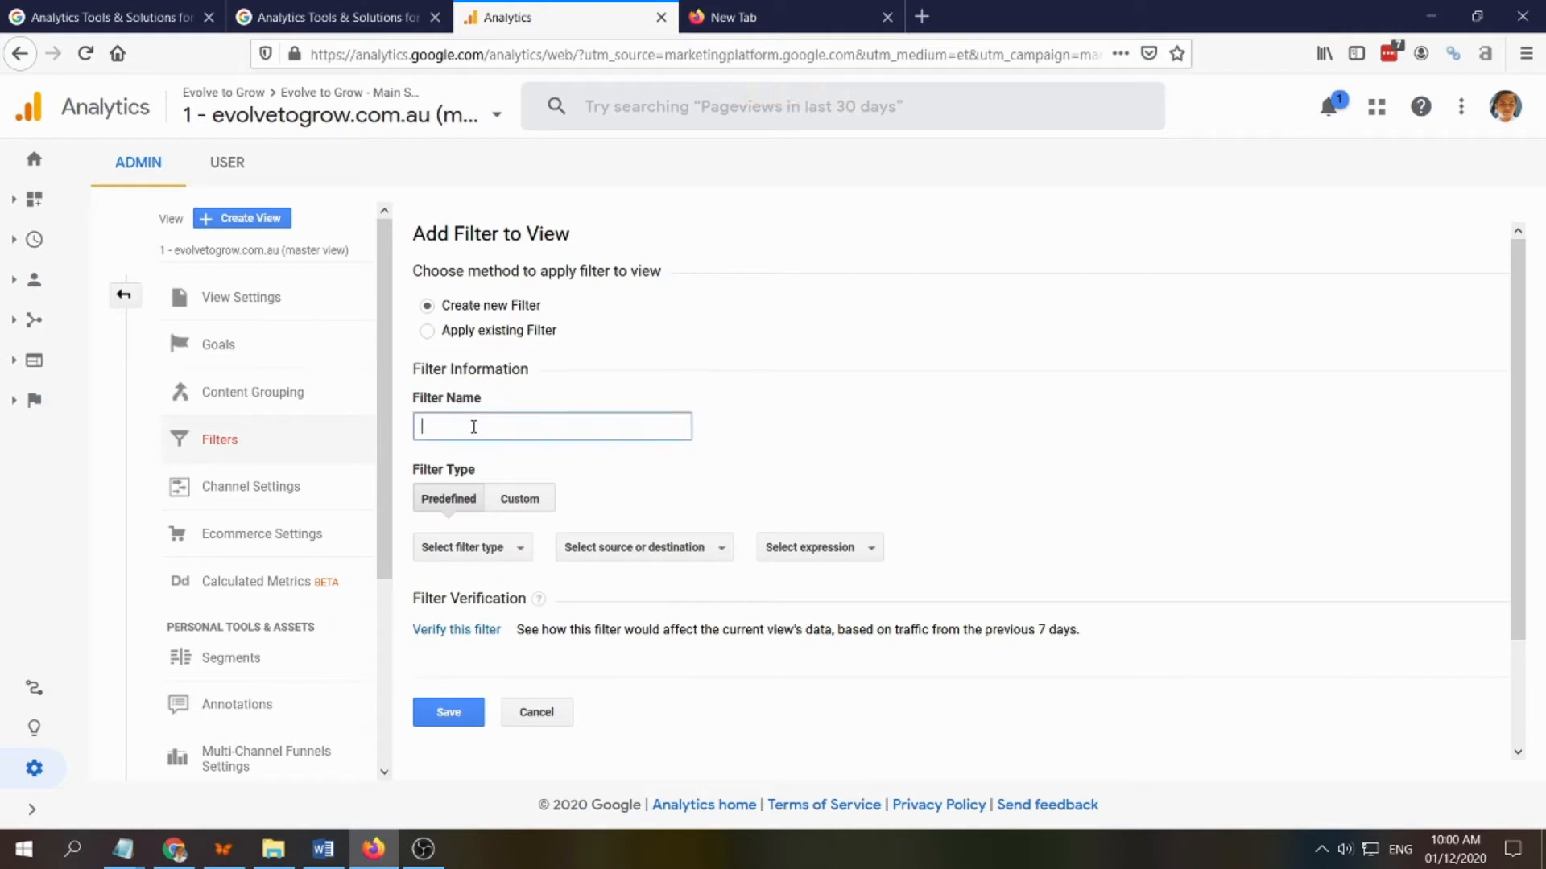
text(Owner IP Address)
click(519, 498)
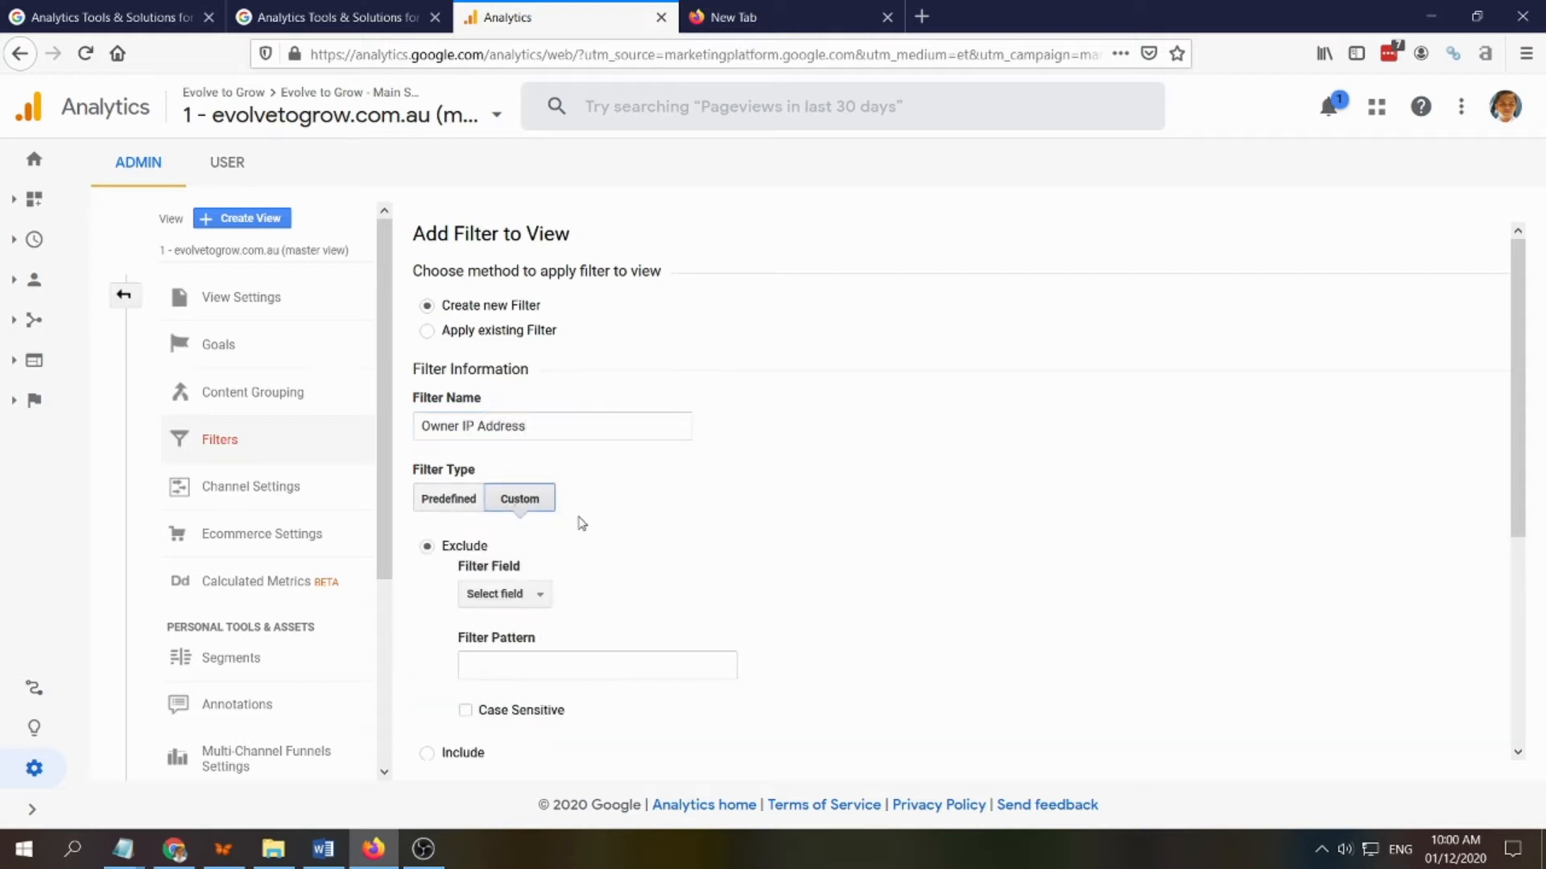
click(550, 600)
scroll(765, 573, down, 2)
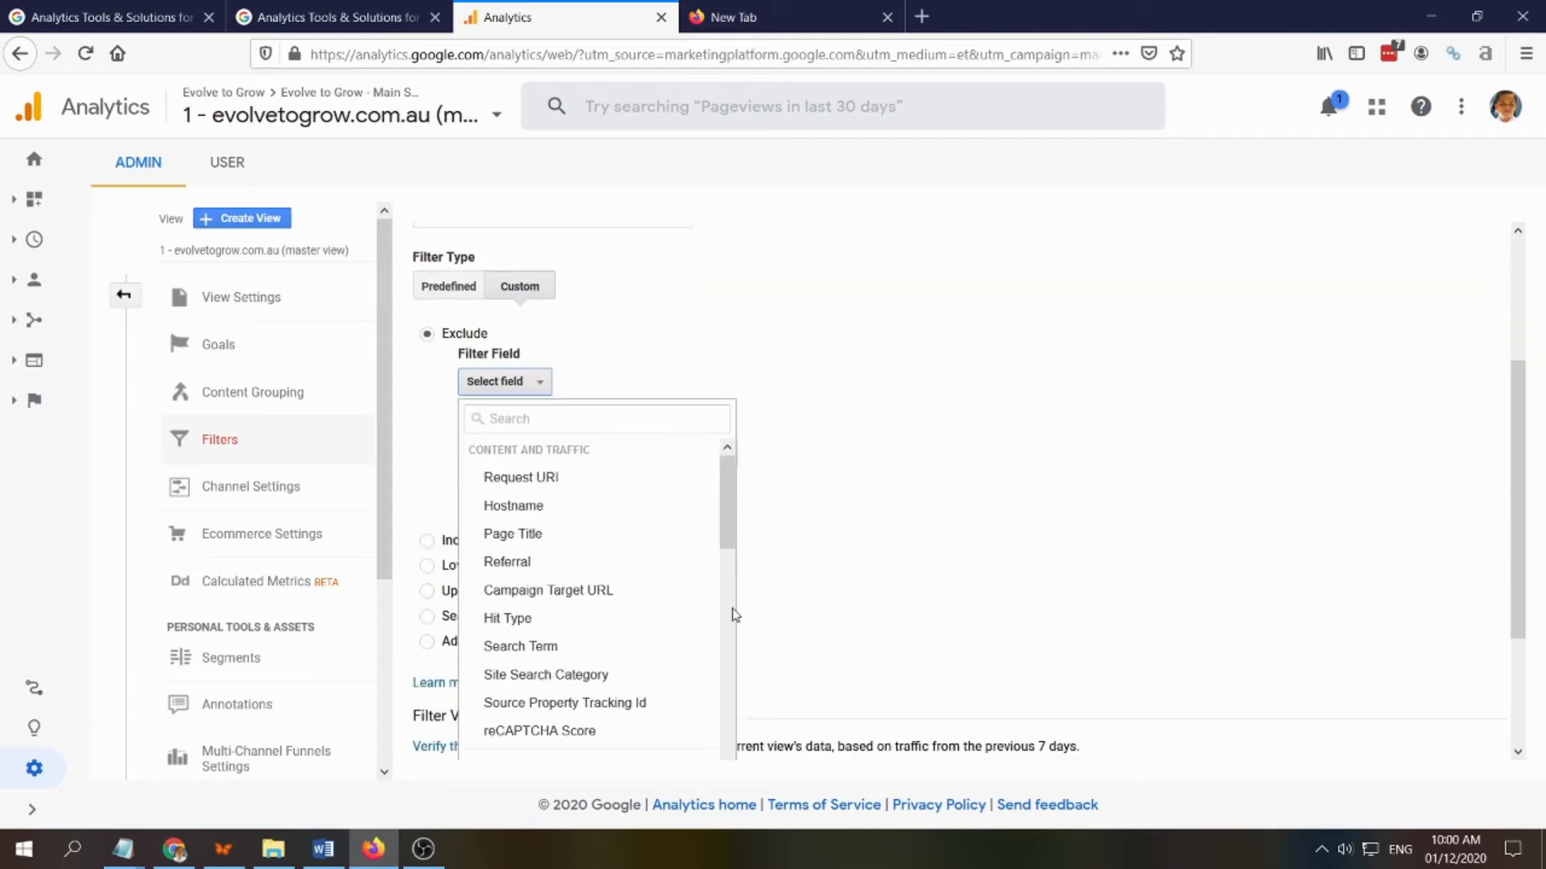
mouse_move(732, 503)
mouse_down()
mouse_move(722, 612)
mouse_move(723, 503)
mouse_up()
scroll(786, 359, up, 2)
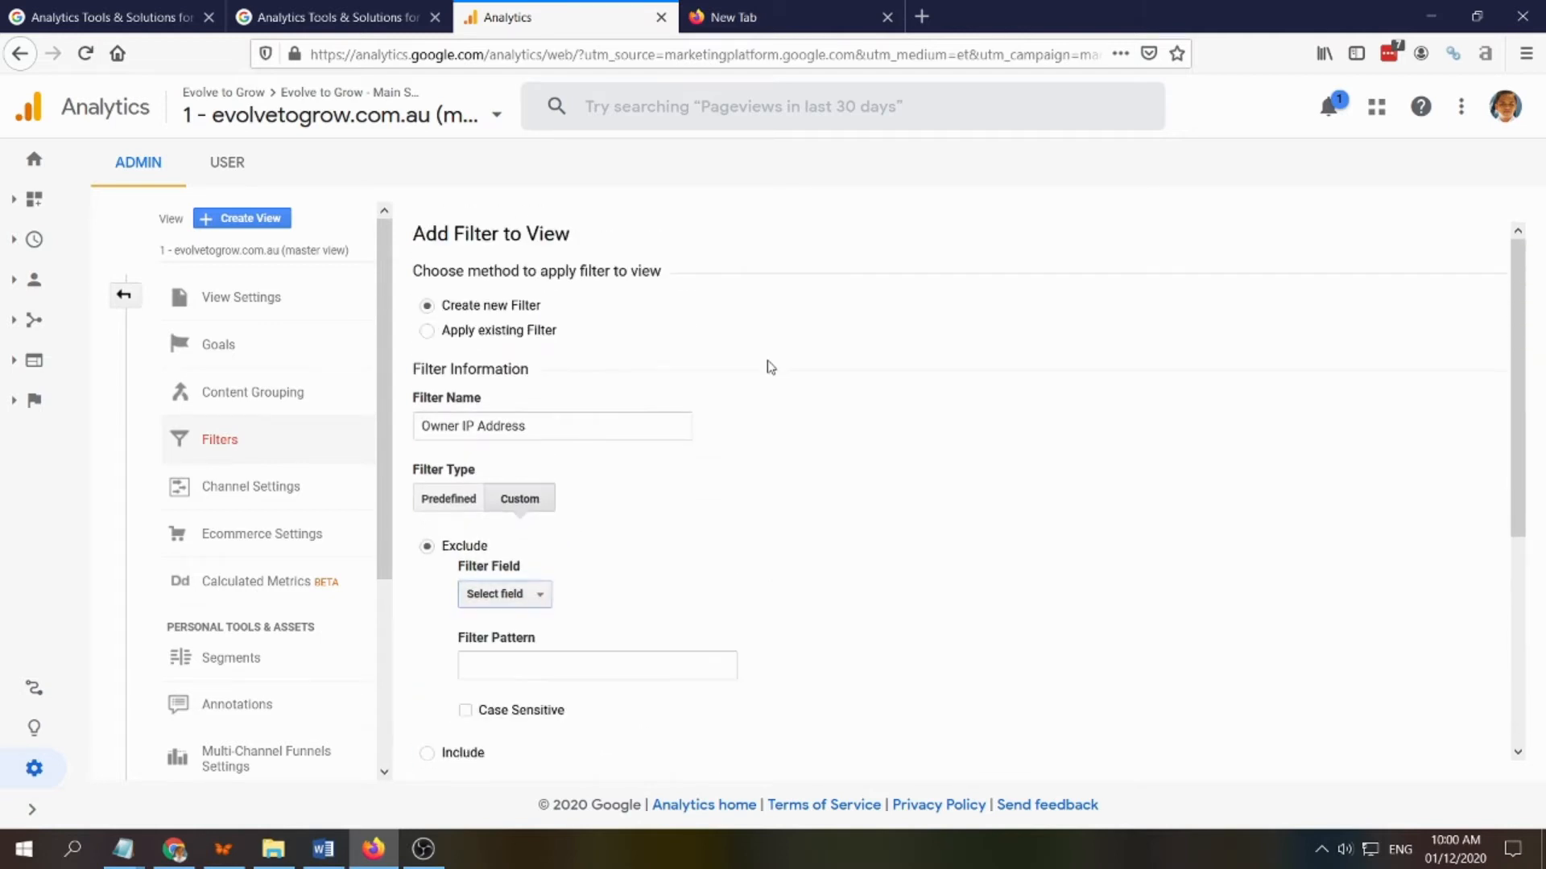
Configure a predefined filter that excludes traffic from the IP addresses that are equal to a given address.
click(448, 498)
click(520, 548)
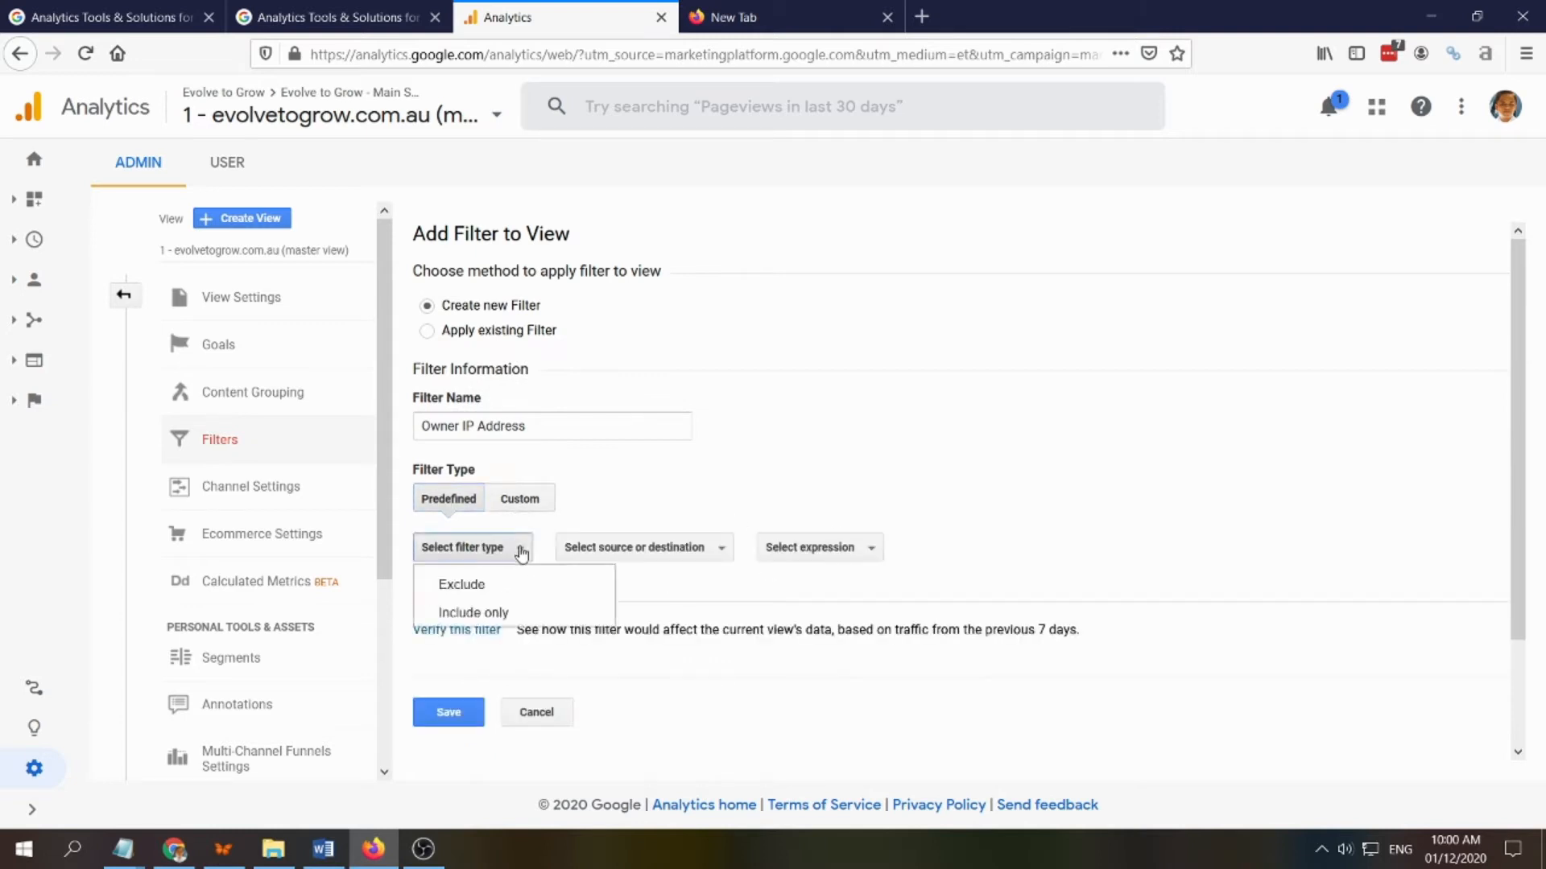
click(465, 588)
click(680, 550)
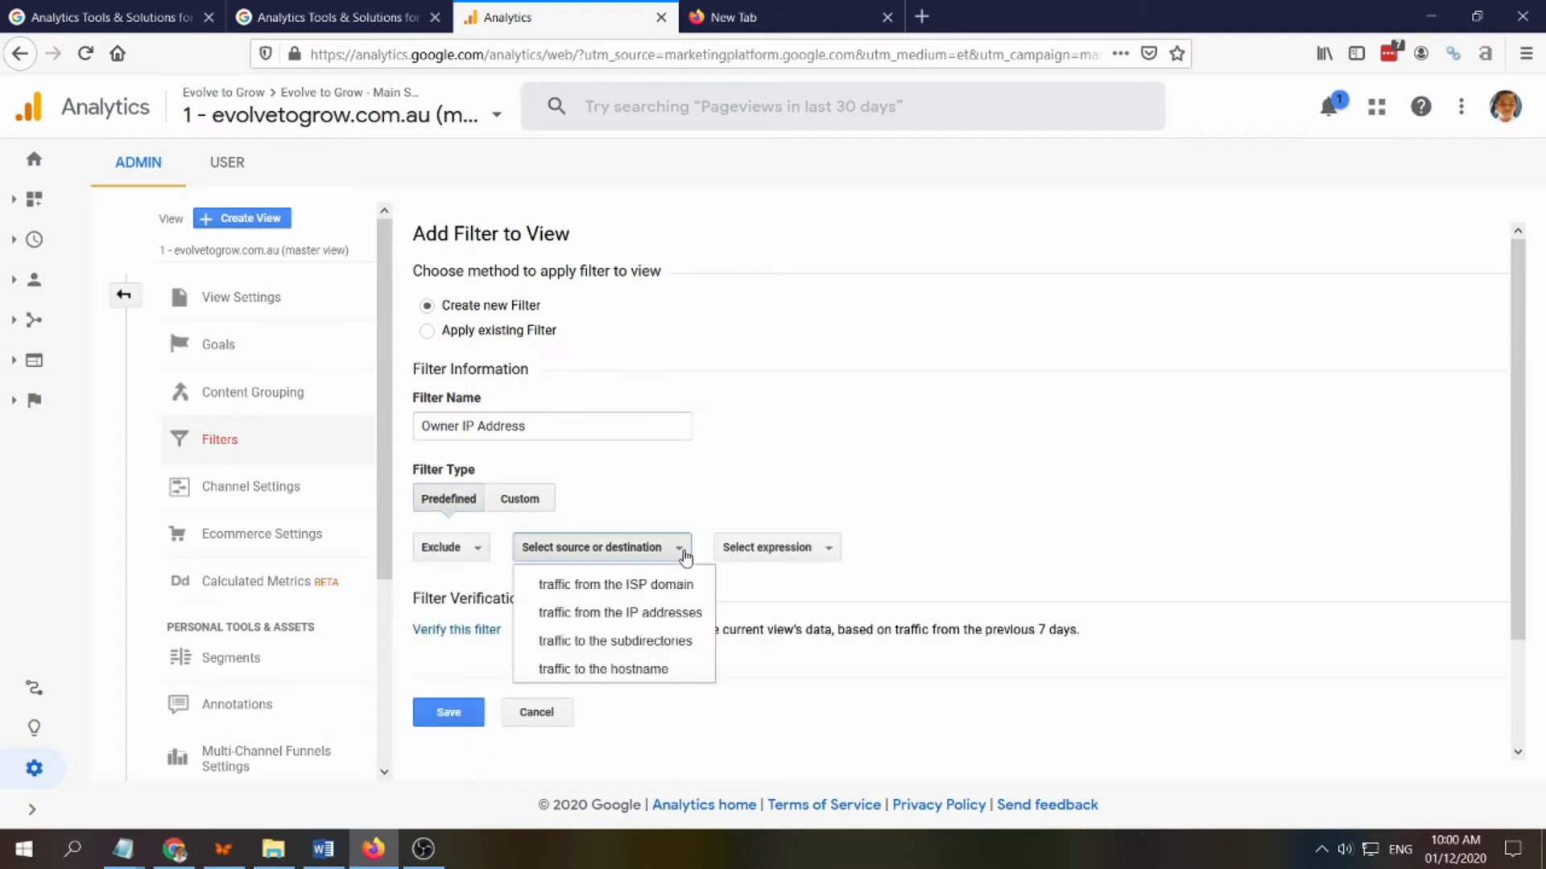
click(642, 617)
click(832, 551)
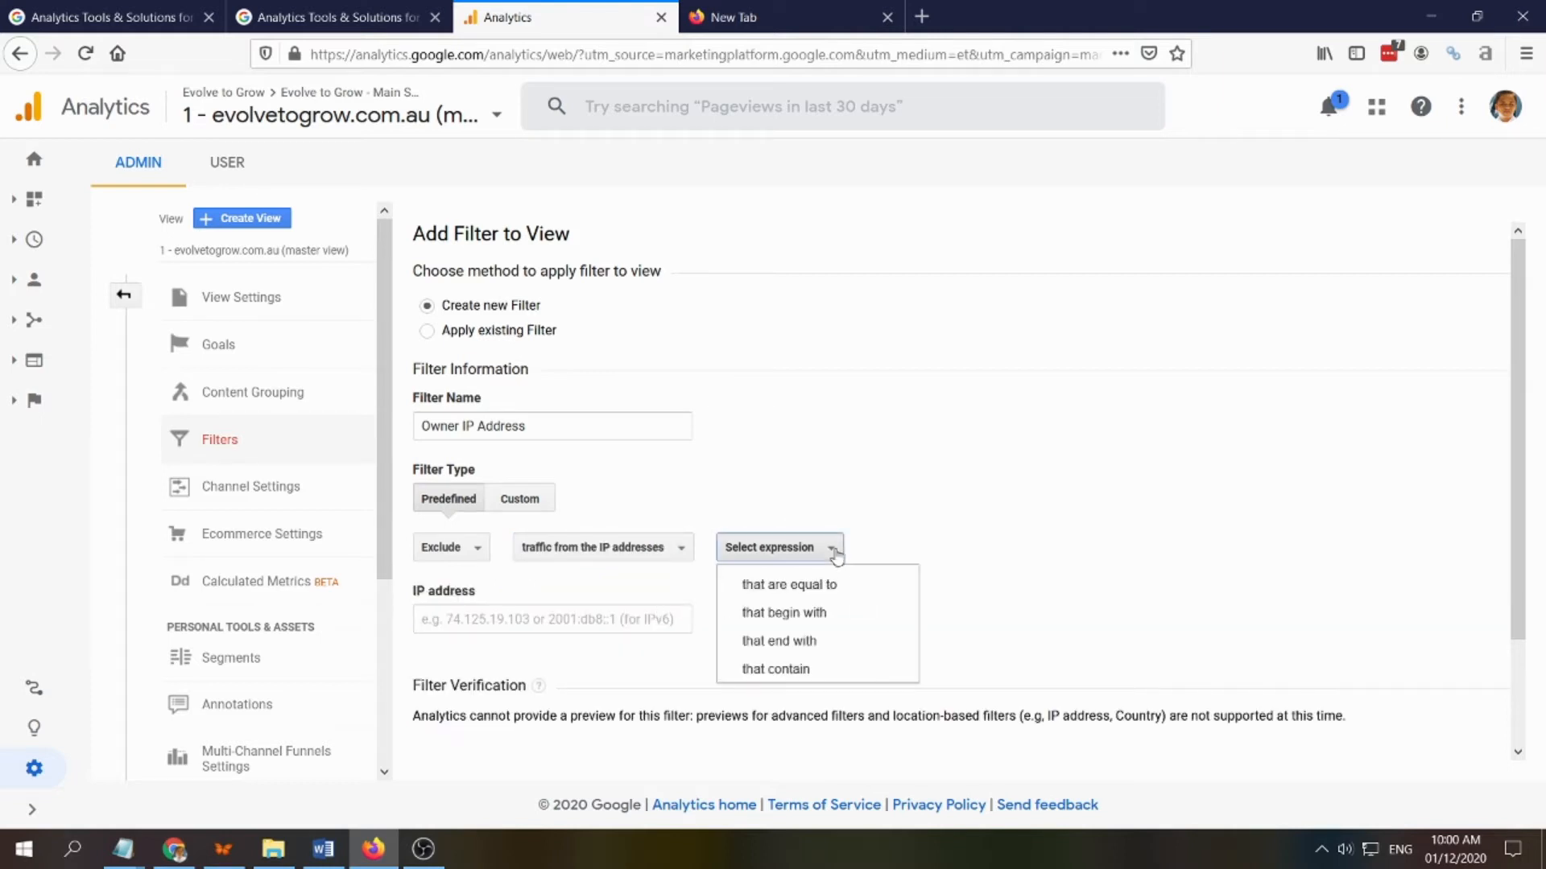
click(860, 596)
Open the whatismyip.com website in the spare browser tab to look up the current public IP address.
click(776, 20)
drag(723, 59, 122, 83)
text(what)
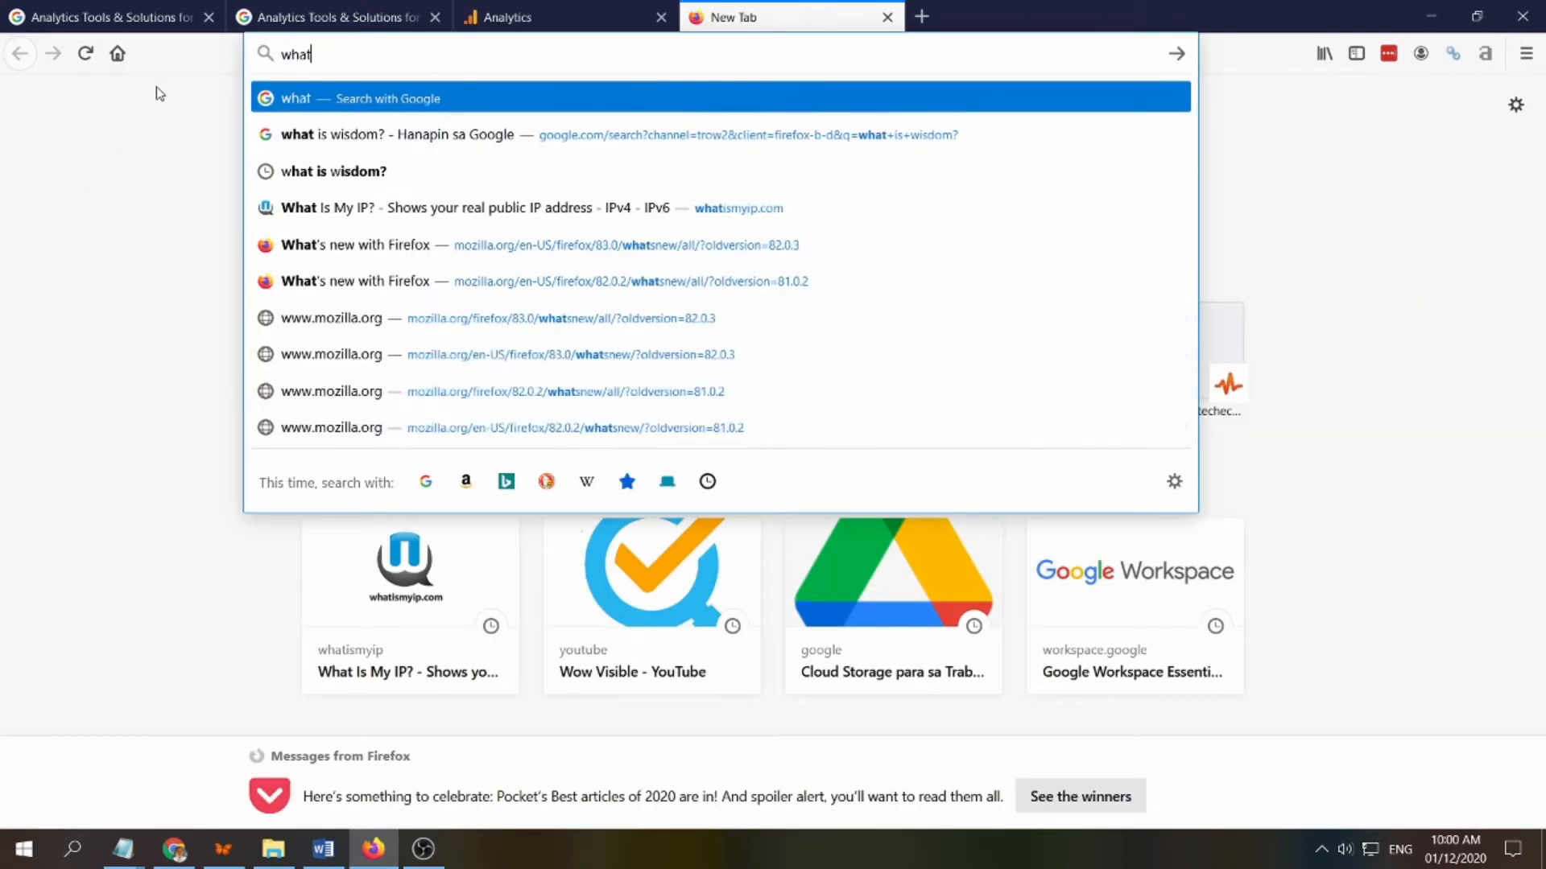
text(ismuip)
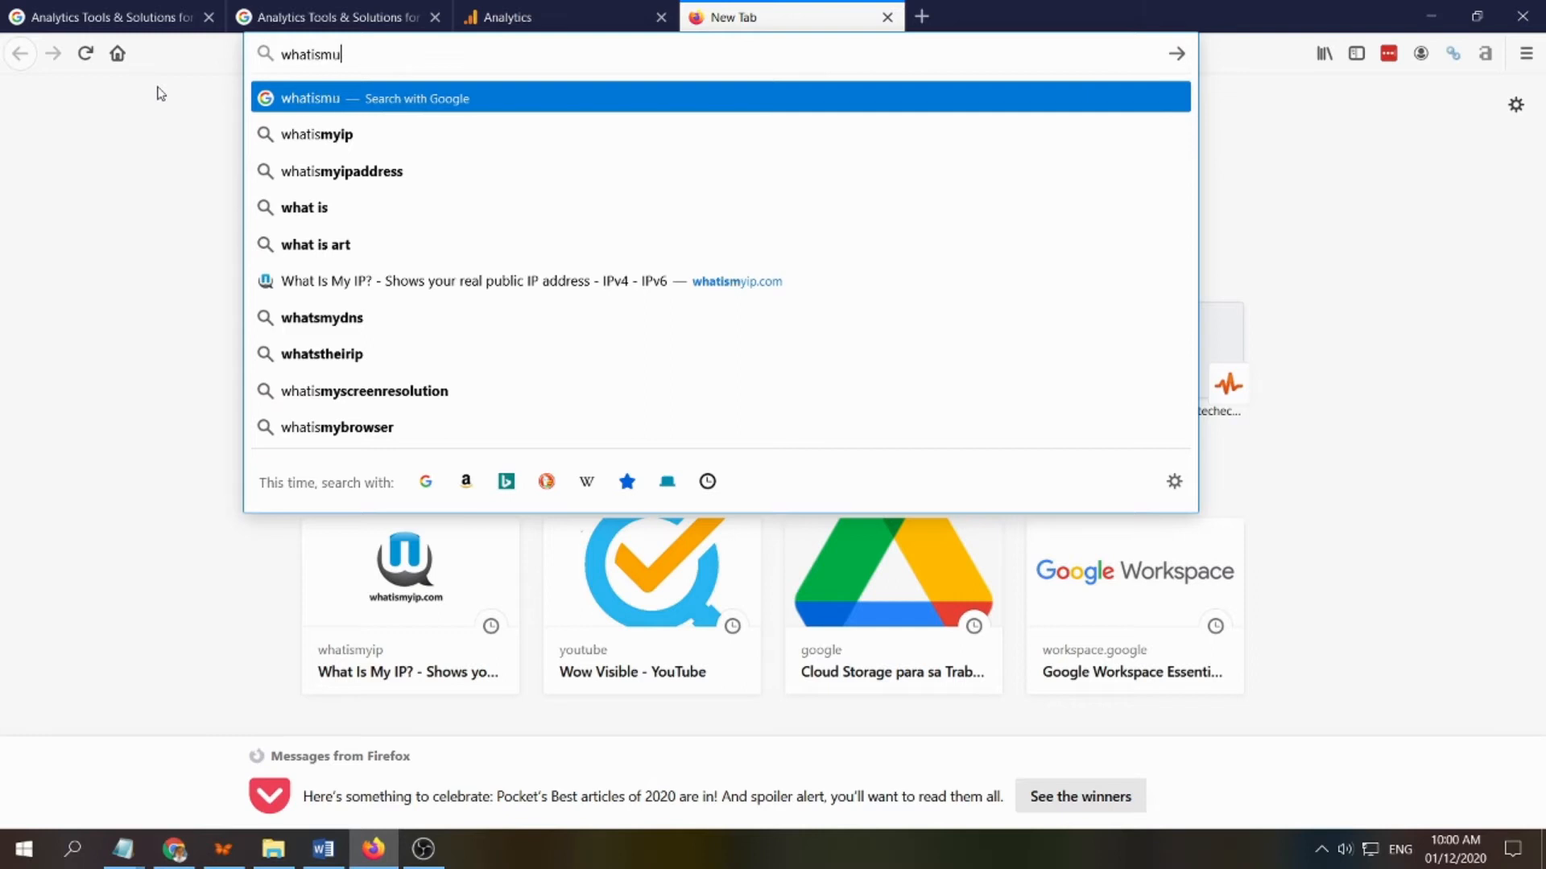
key(BackSpace)
key(BackSpace)
key(BackSpace)
text(yip)
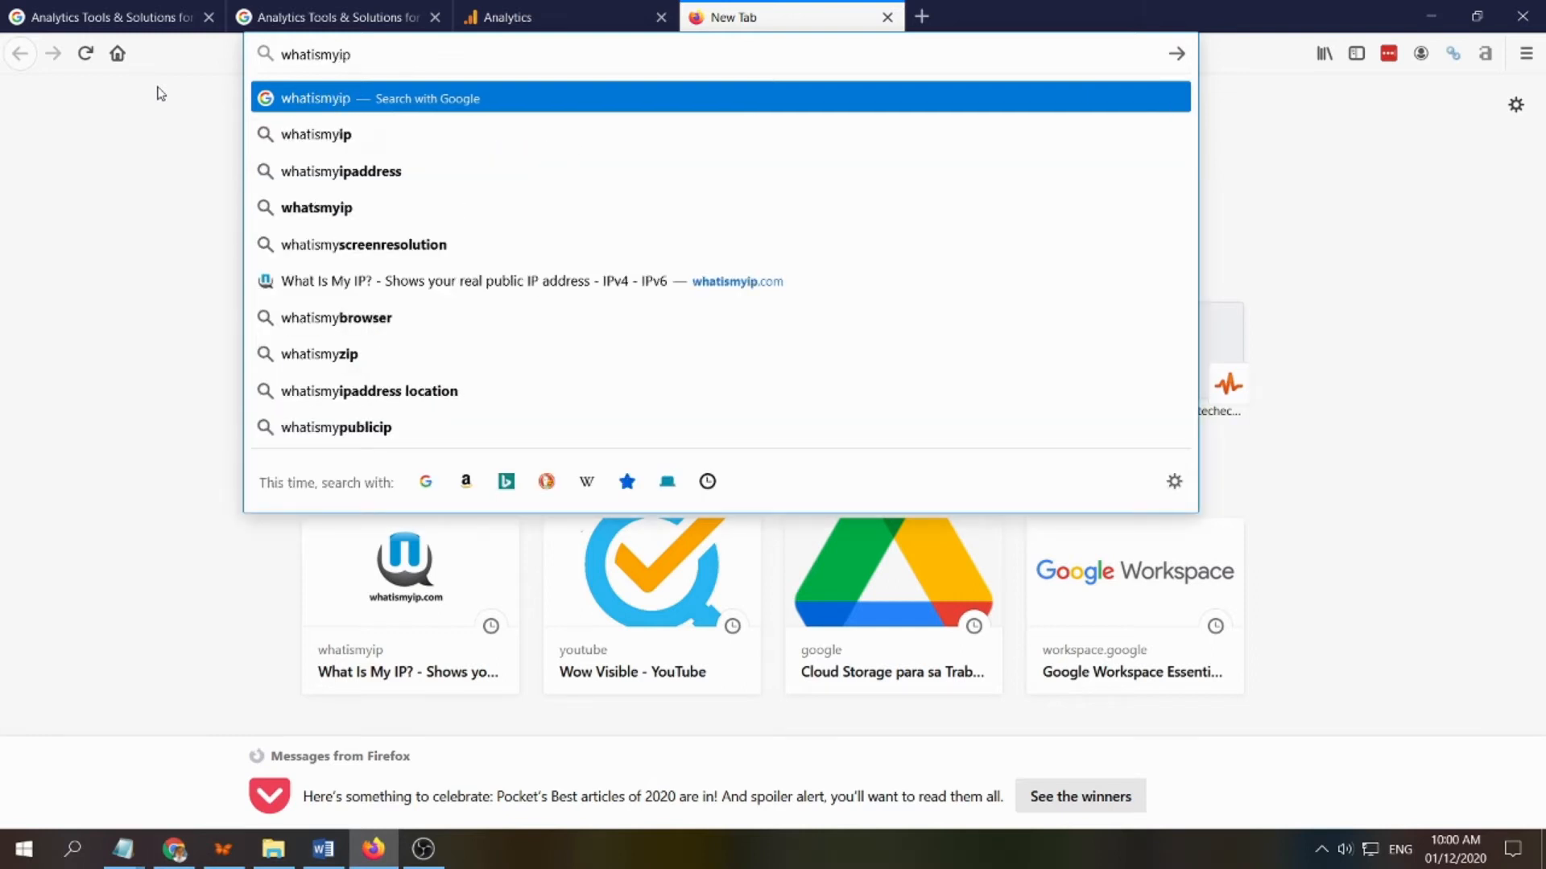
key(Return)
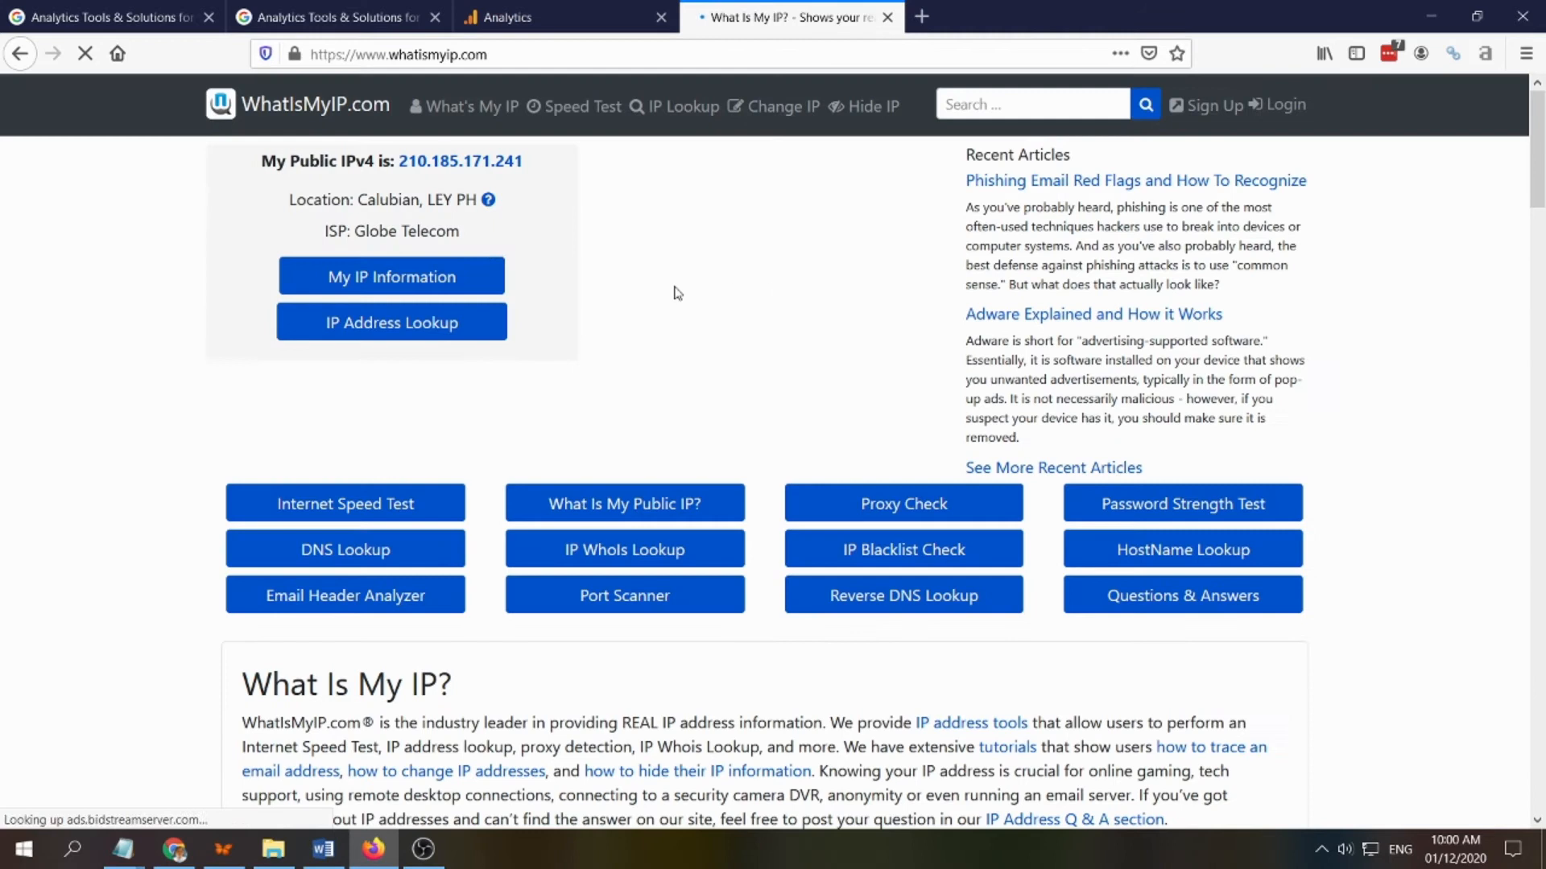
Copy the public IPv4 address from WhatIsMyIP.com and paste it as the Analytics filter's IP address.
drag(398, 161, 535, 162)
key(ctrl+c)
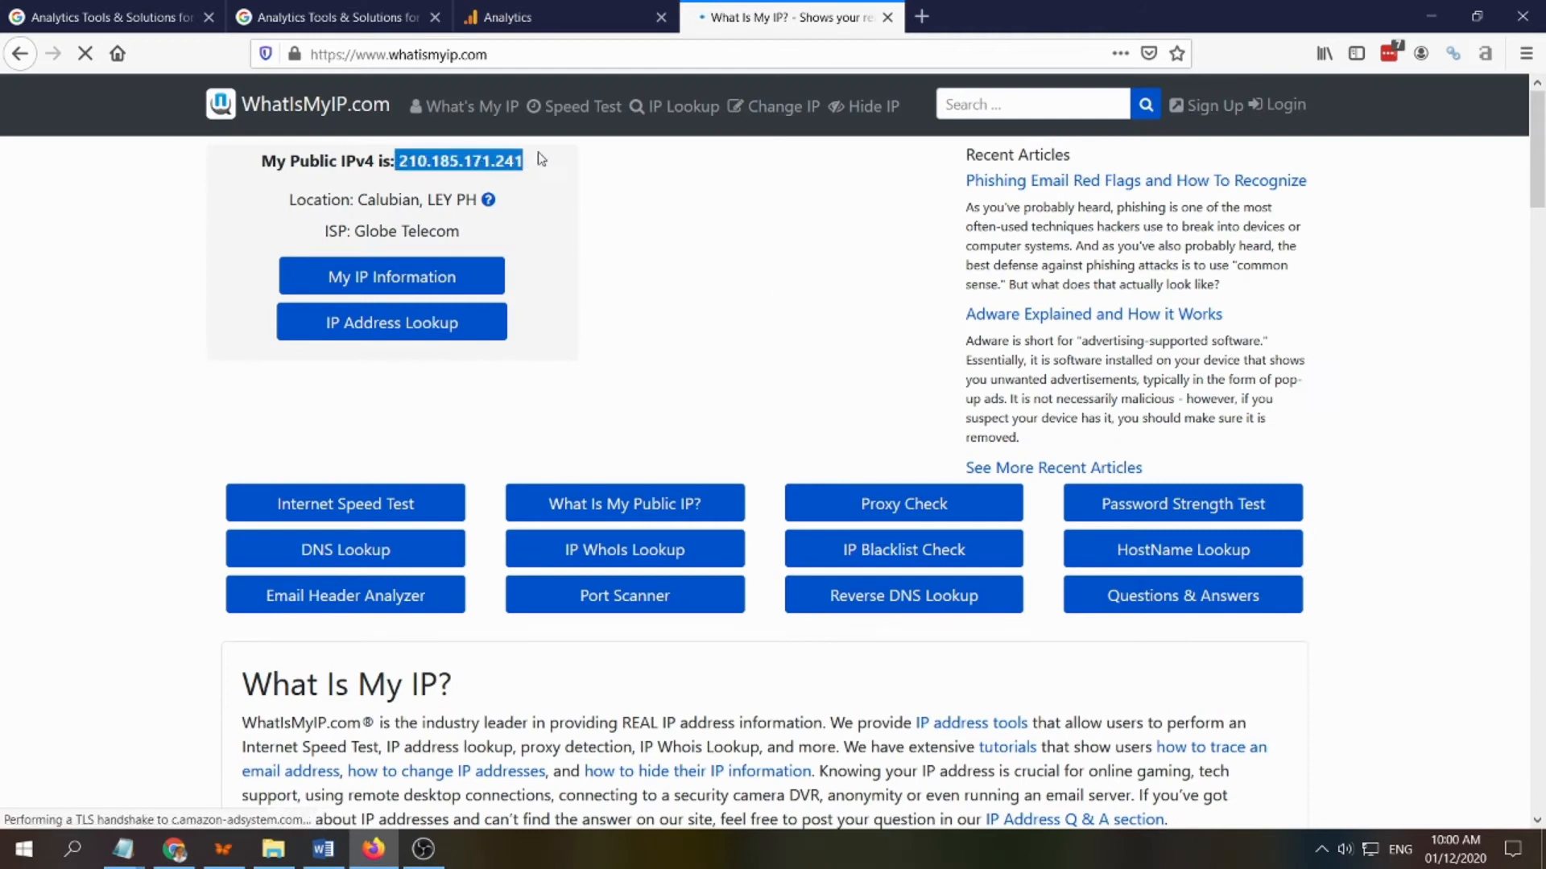
click(556, 17)
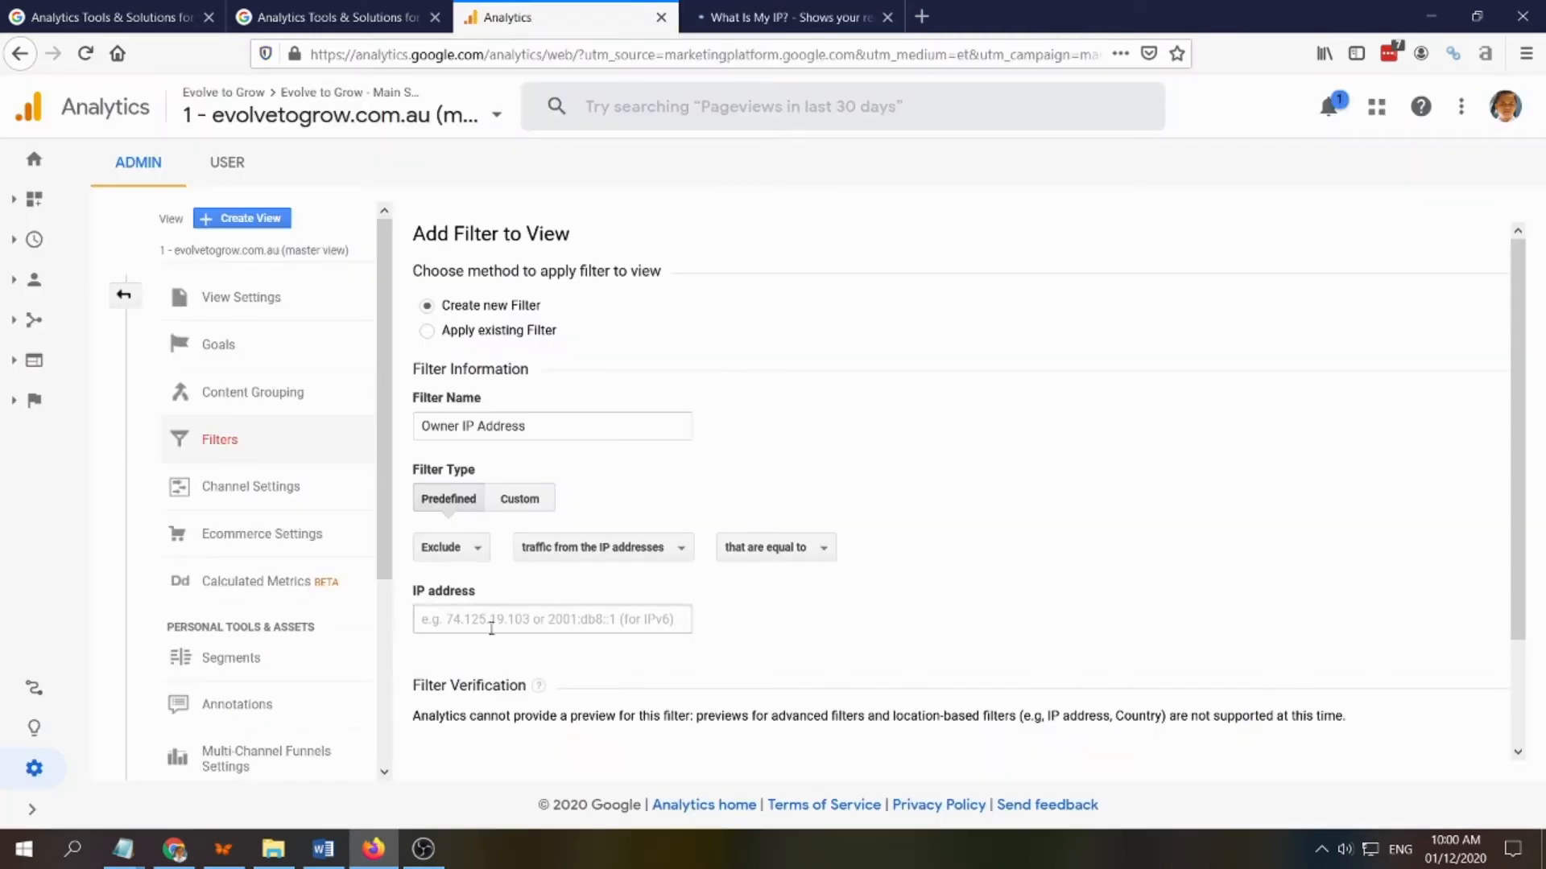
click(518, 626)
key(ctrl+v)
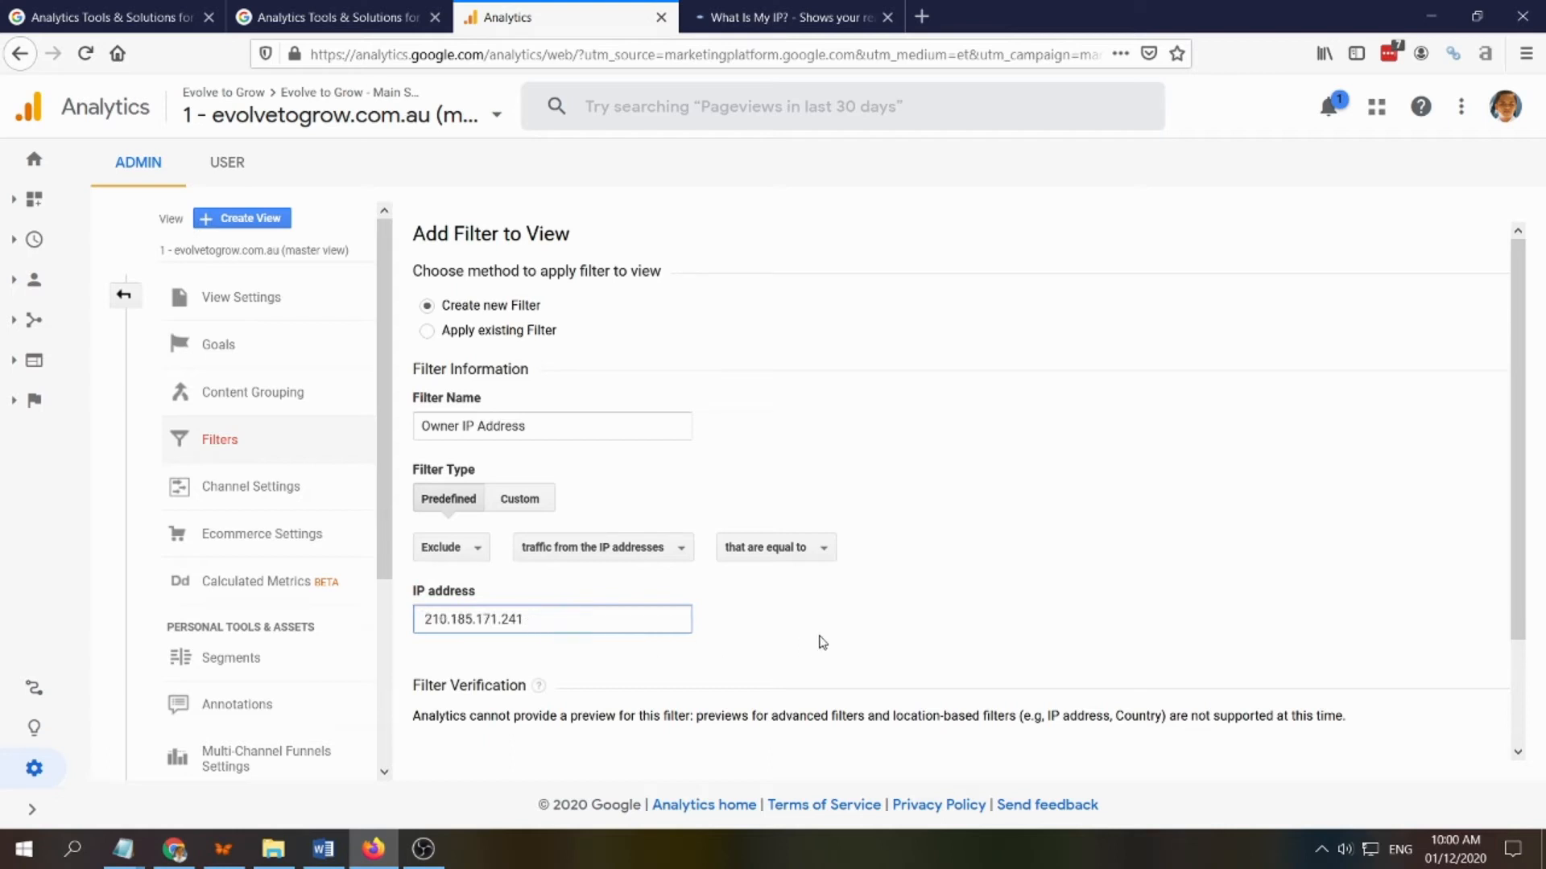
click(571, 621)
scroll(938, 624, down, 2)
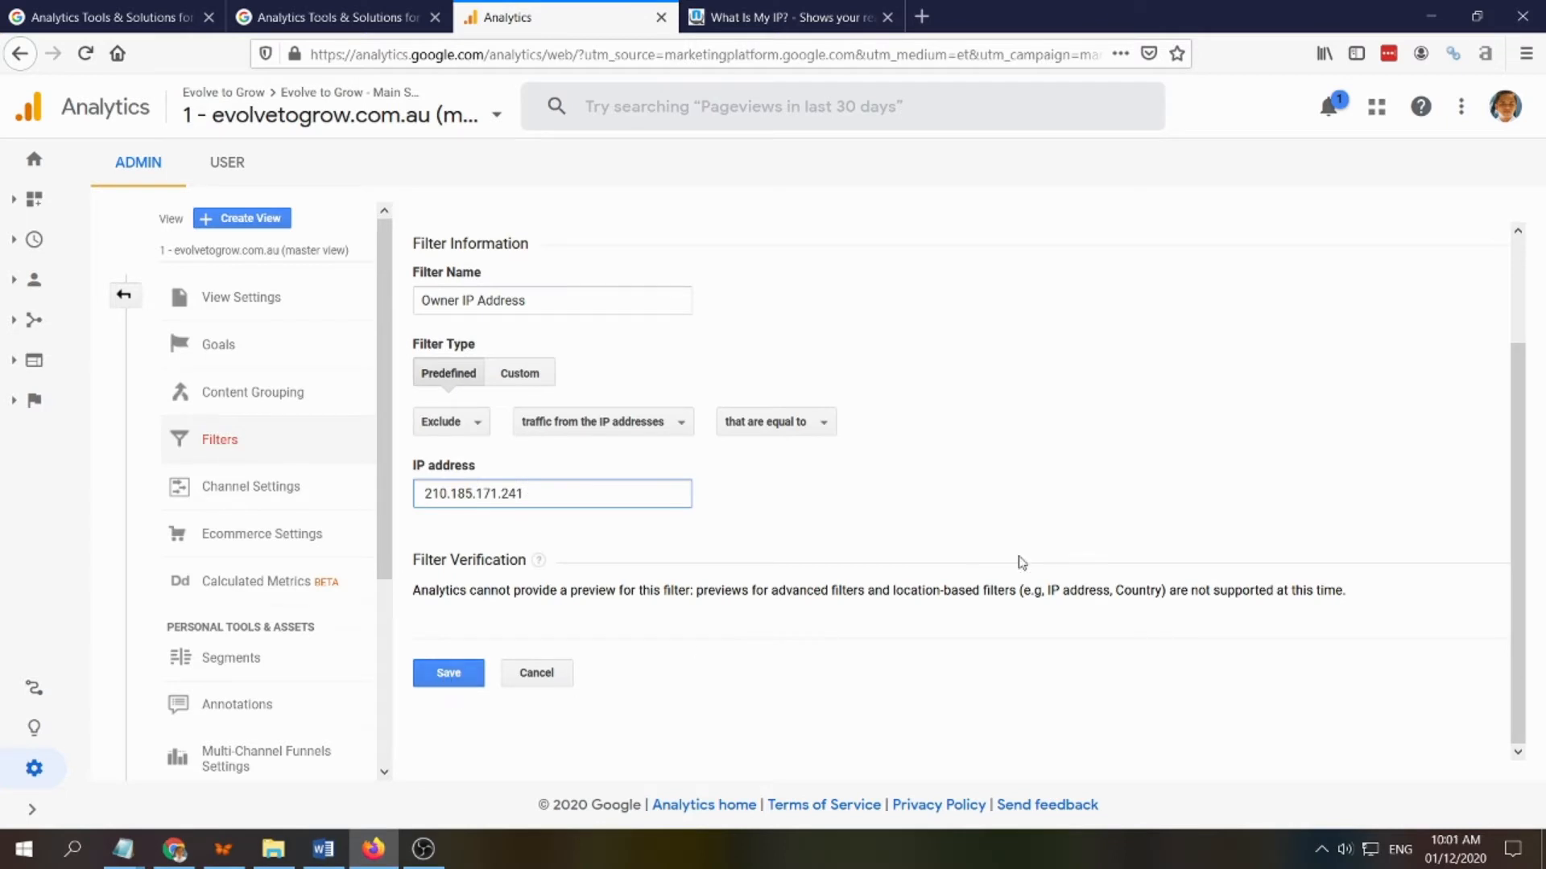
Review the completed owner IP filter form, leave it without saving, and open the Goals list for the evolvetogrow.com.au master view.
scroll(1022, 560, up, 3)
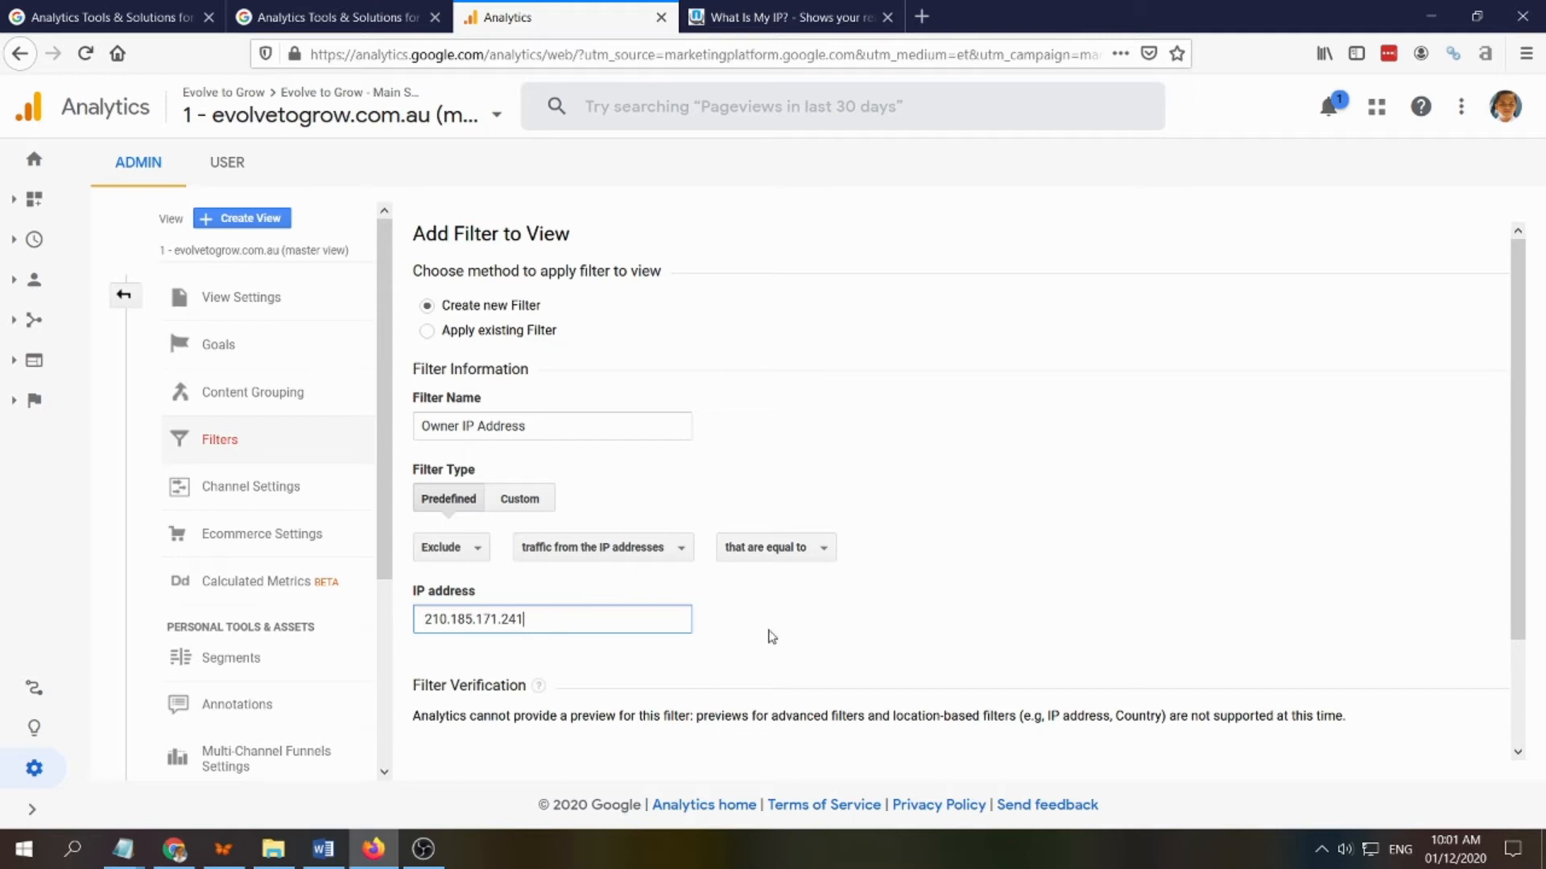
scroll(1093, 604, down, 2)
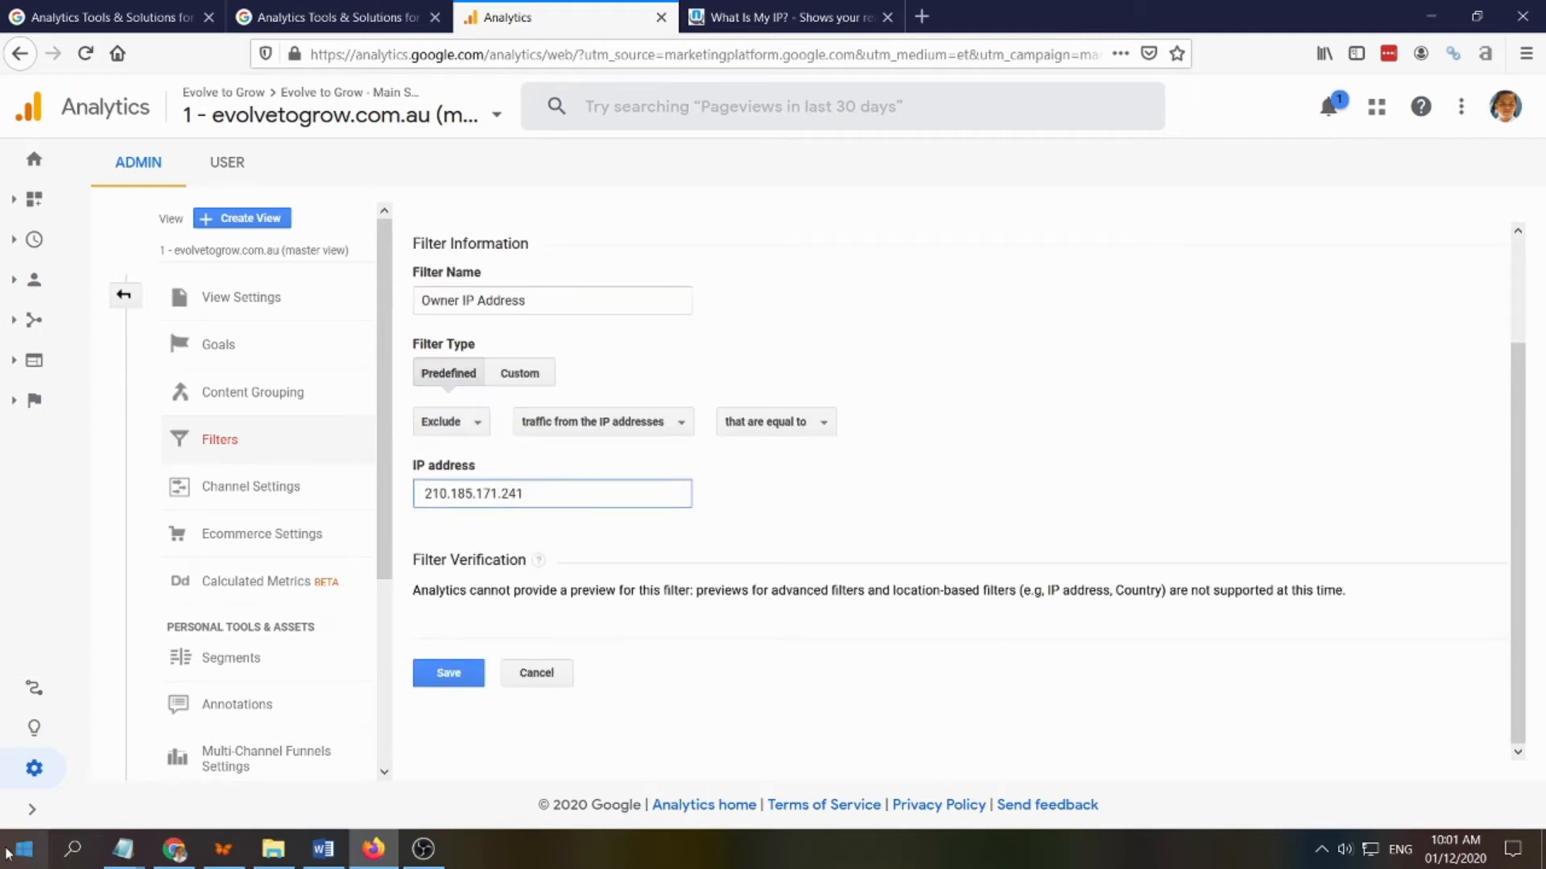
click(34, 768)
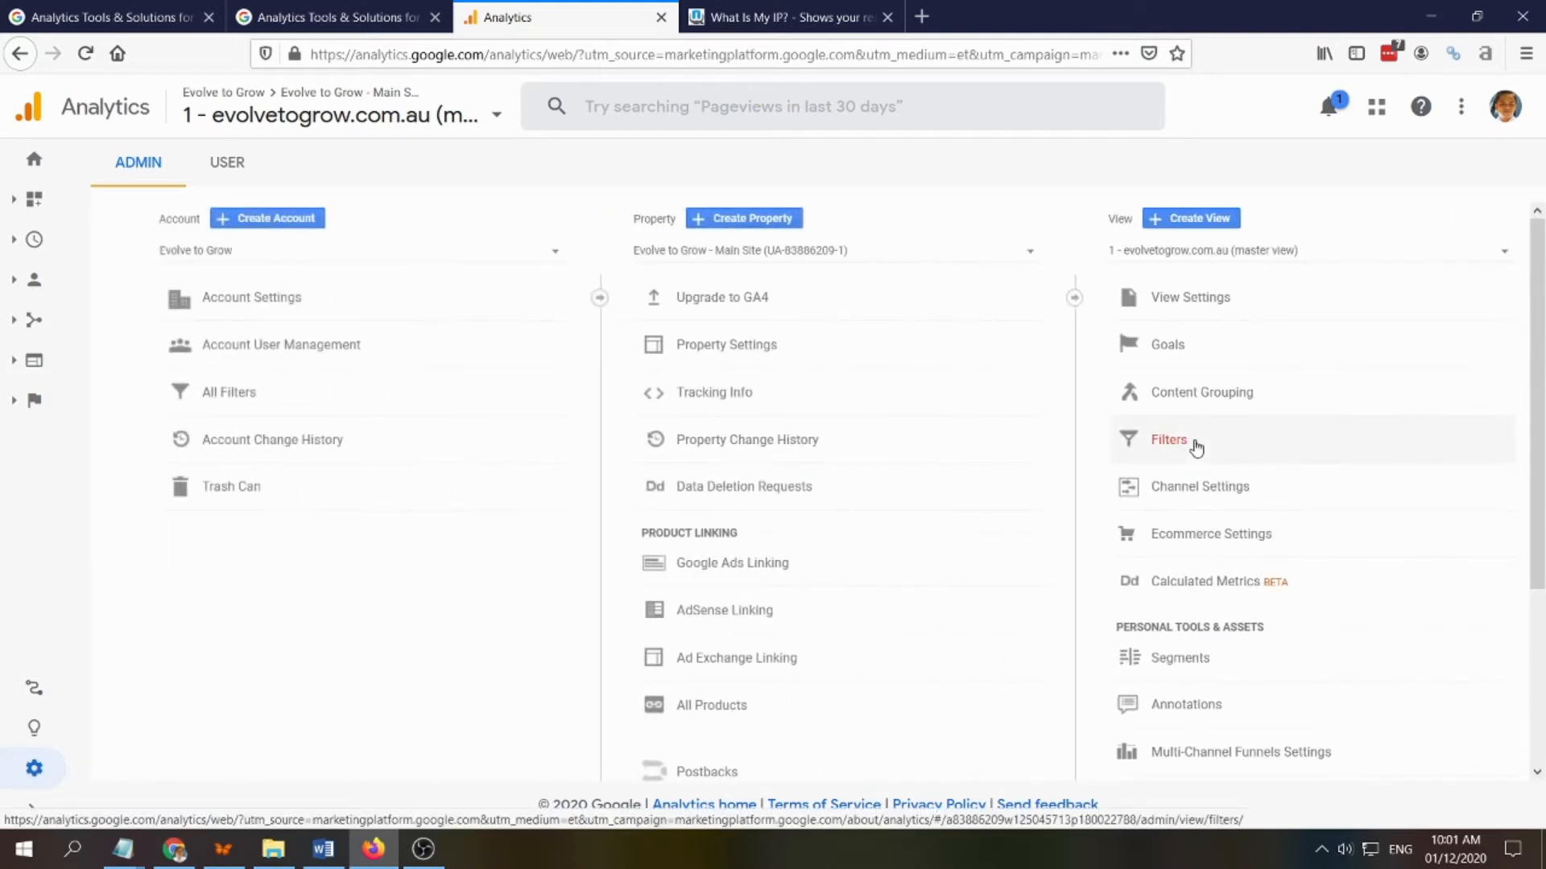
click(1167, 348)
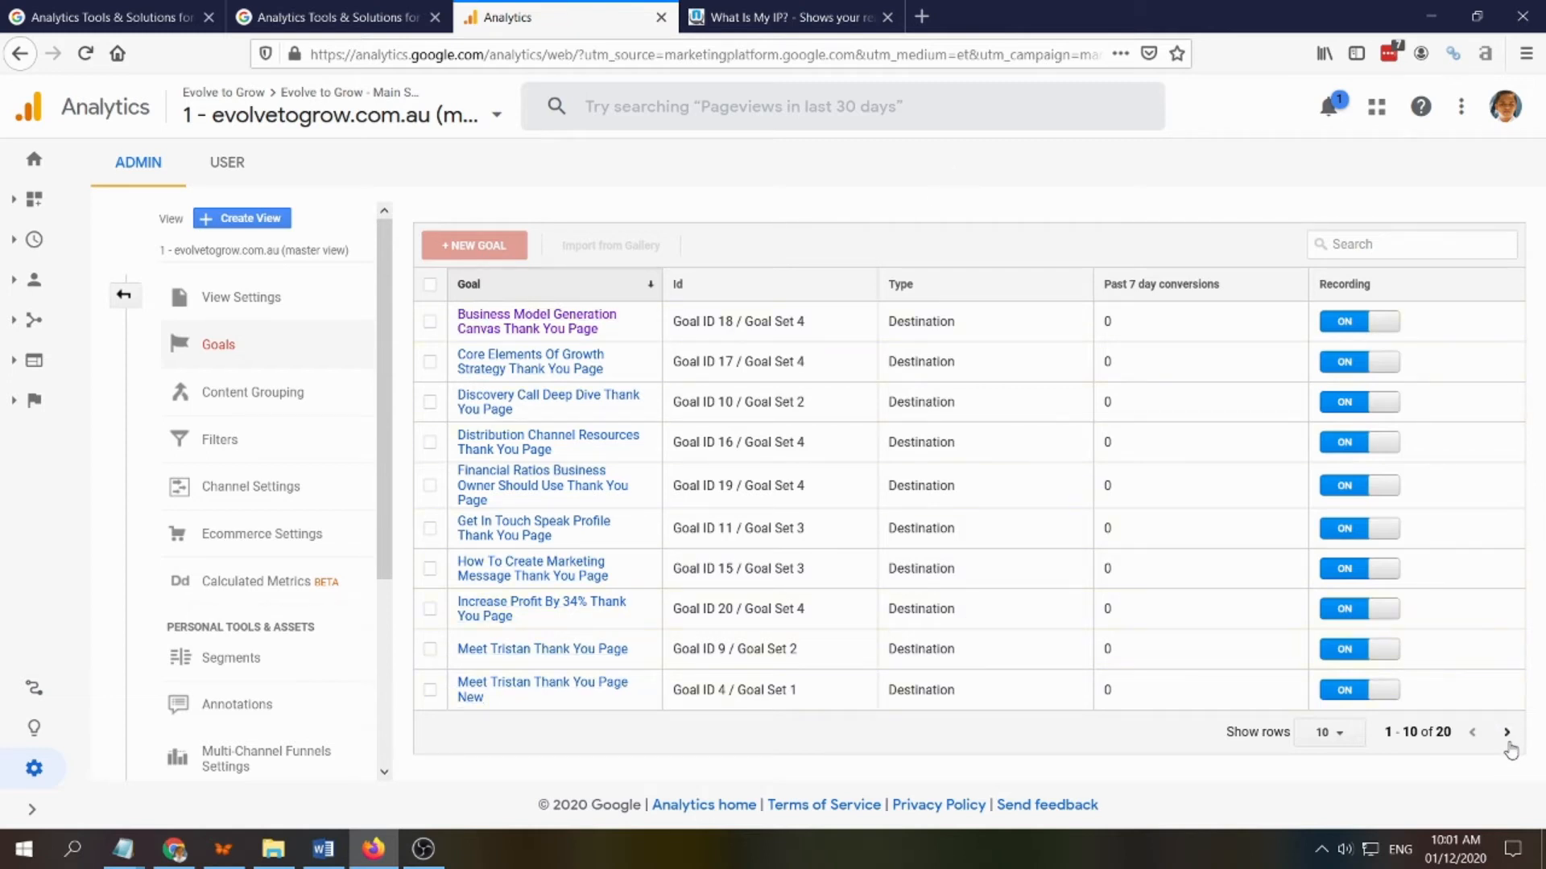
Switch Analytics to the All Web Site Data view of the hayeshandpiece.com account.
click(494, 129)
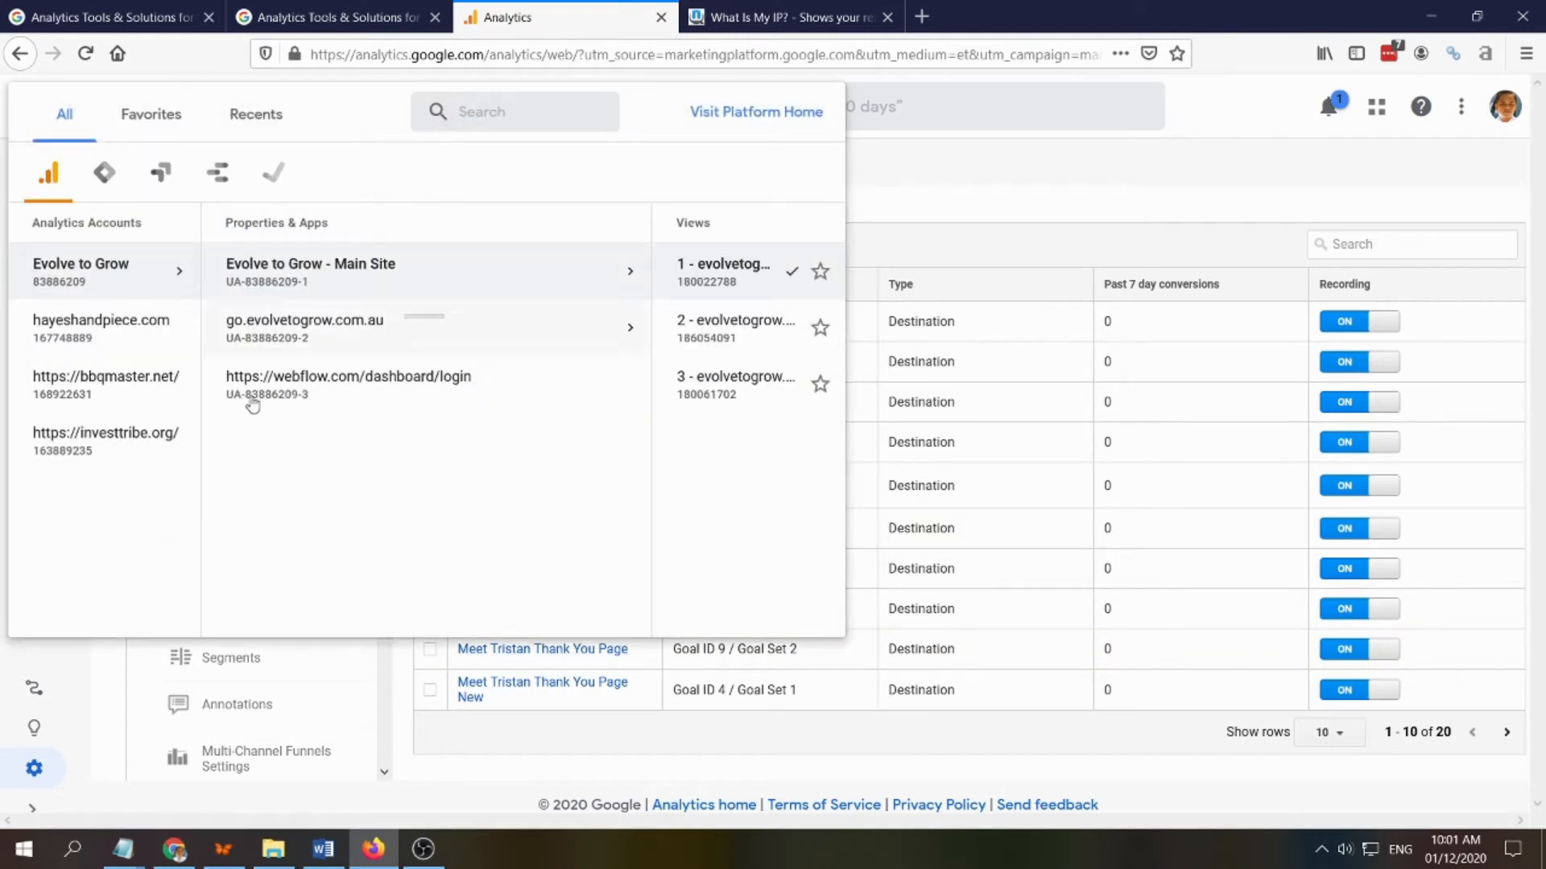
click(84, 329)
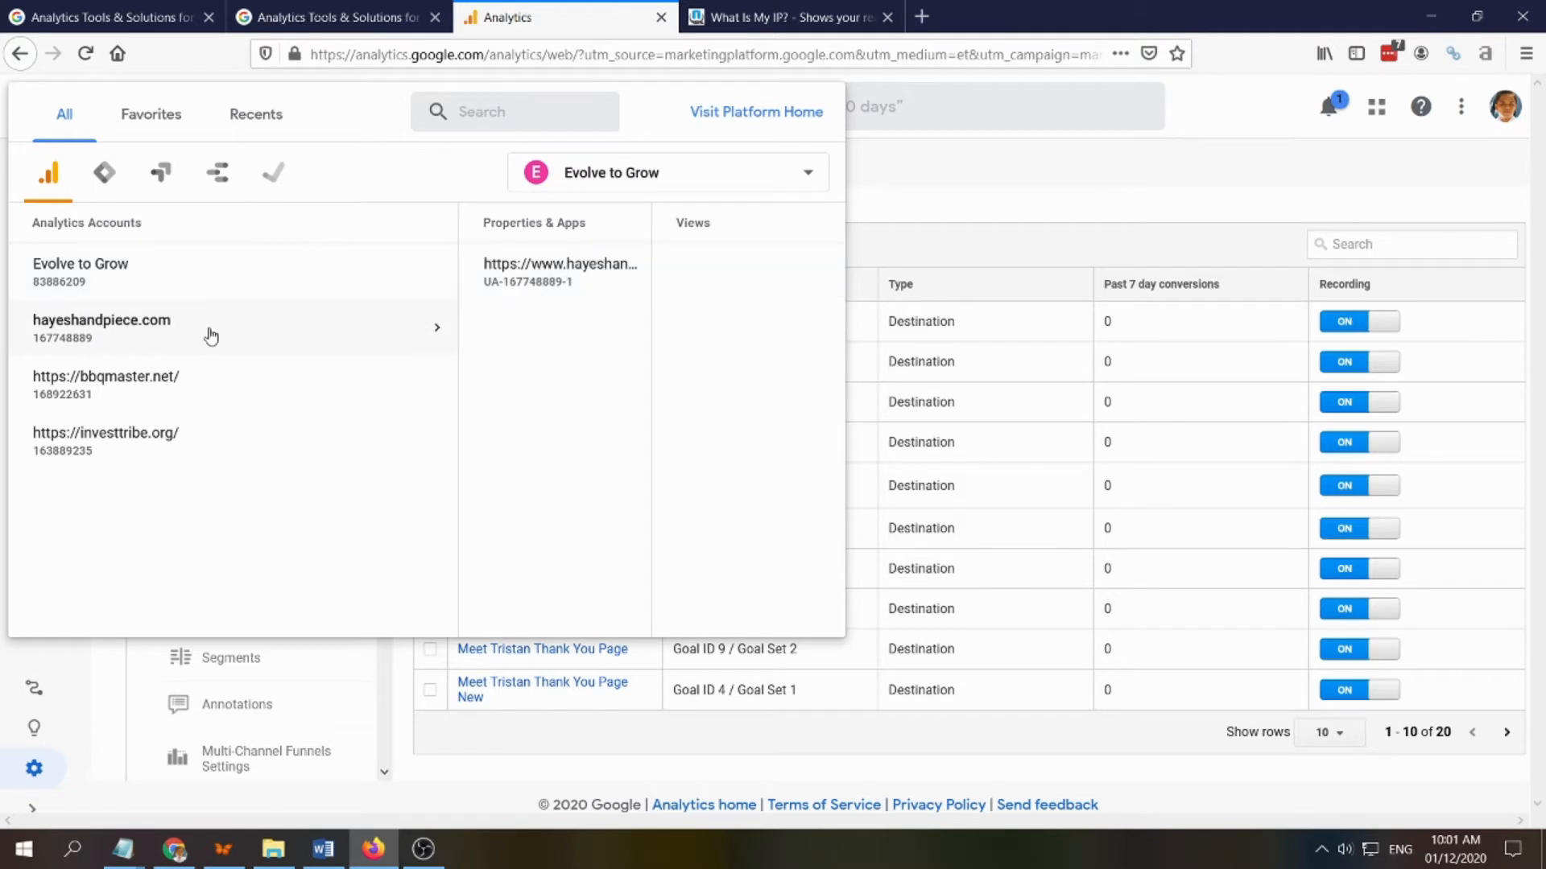
click(387, 274)
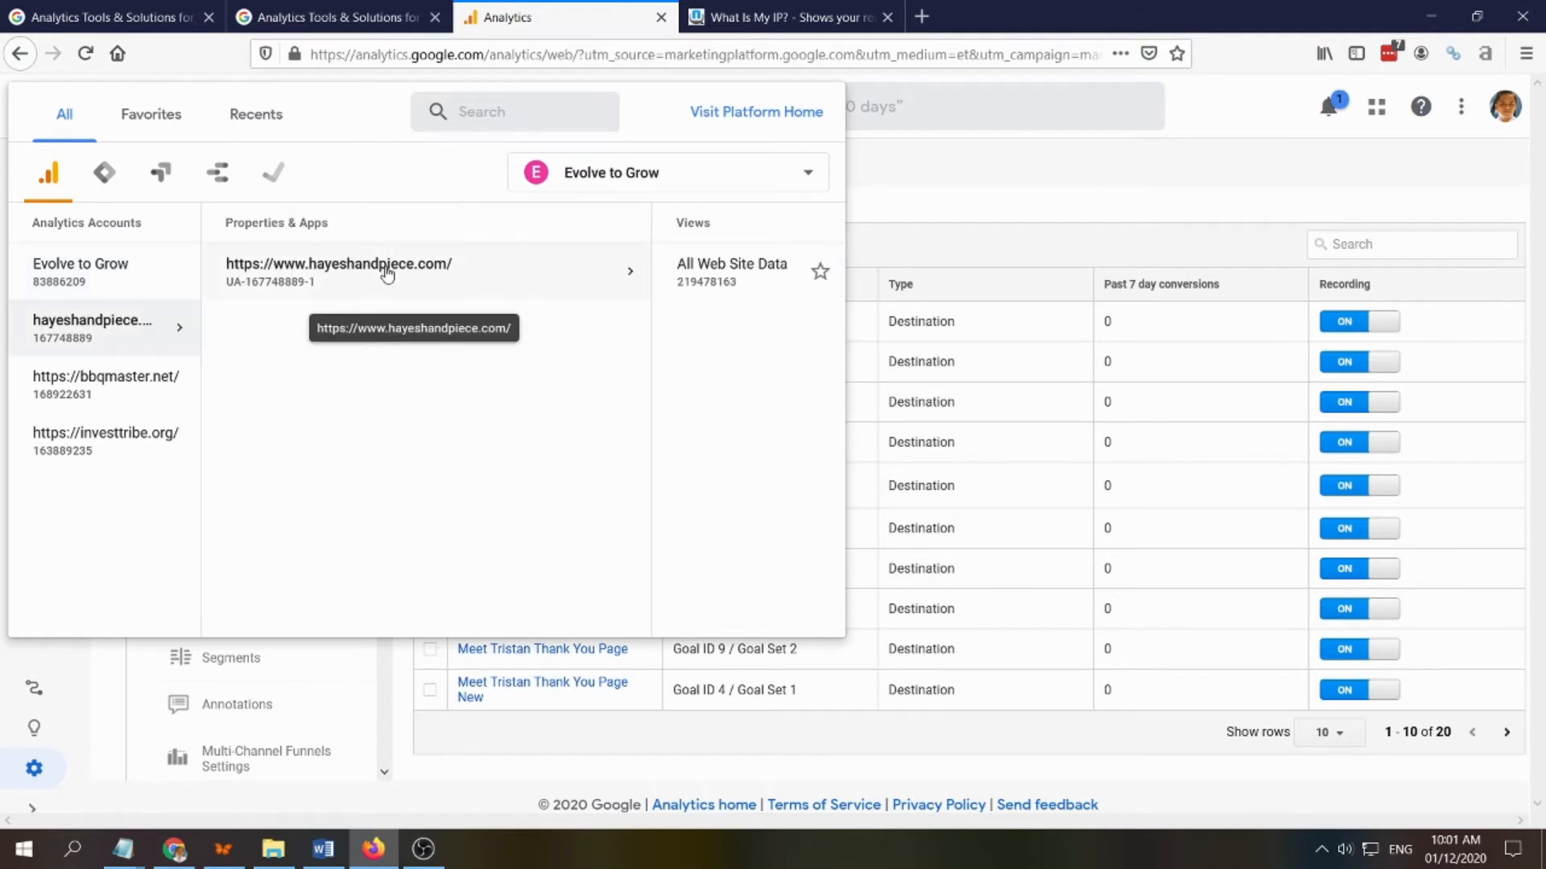
click(681, 276)
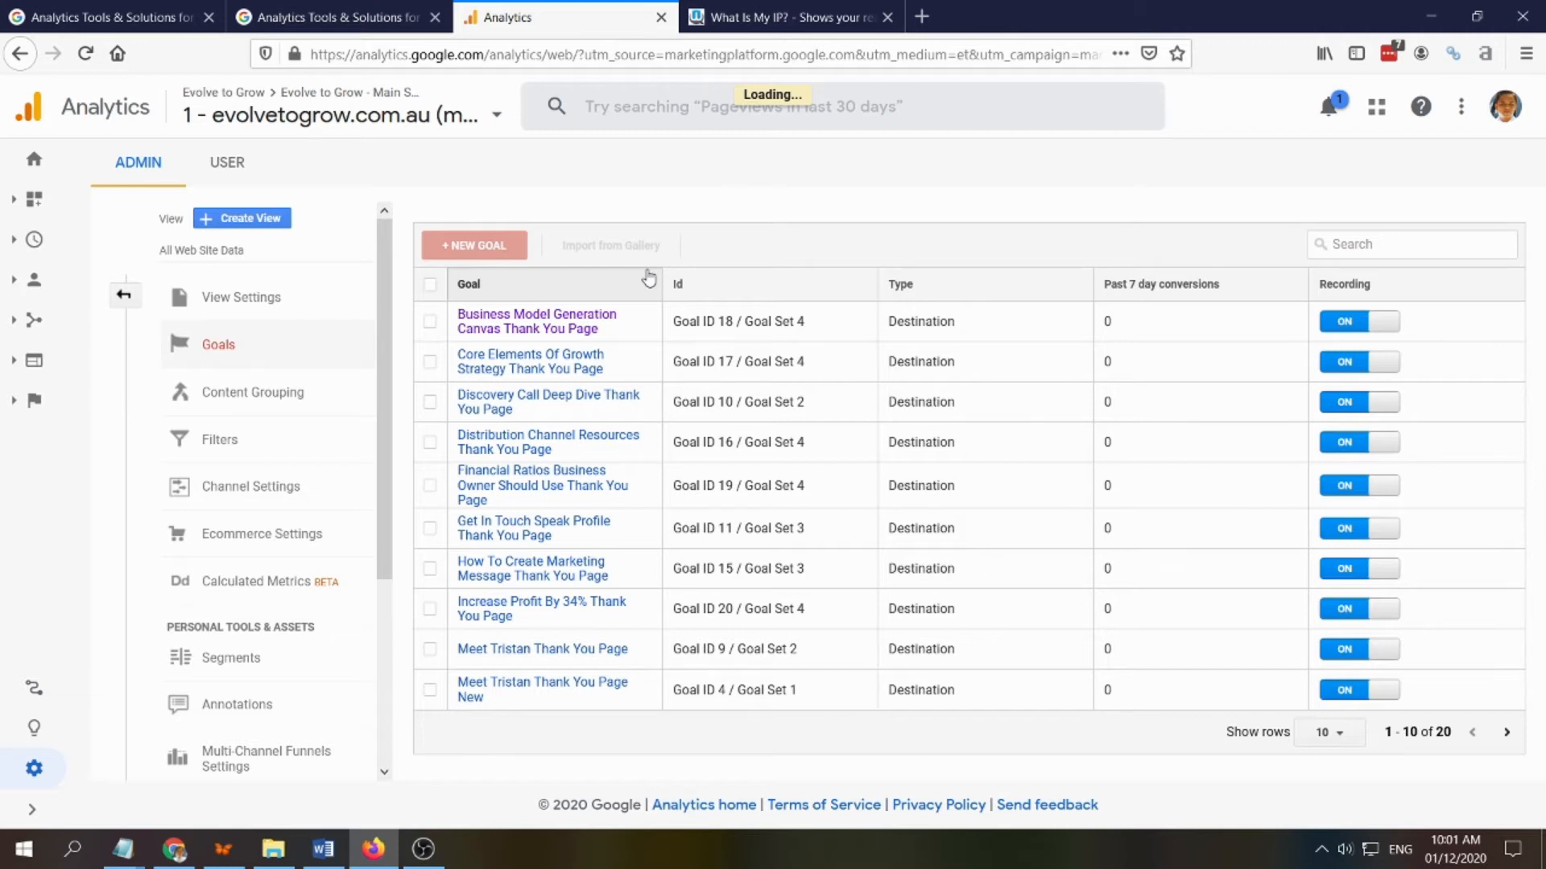
Switch to the SEO workbook in Chrome and check the Conversion Goal column and its note in the Client Intake Form sheet.
click(174, 849)
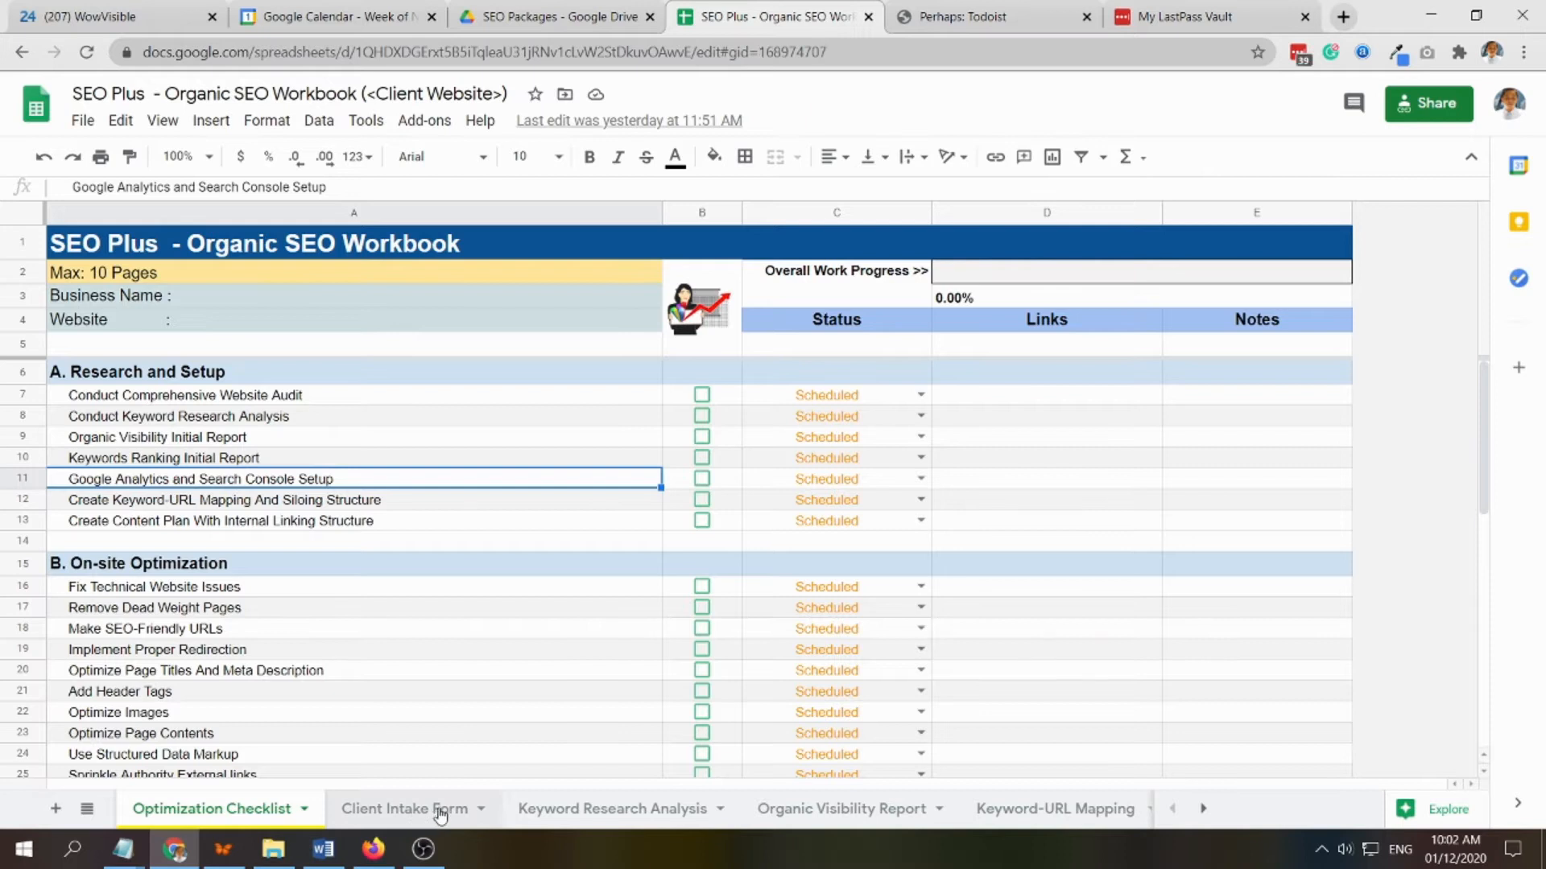
click(414, 812)
click(1064, 578)
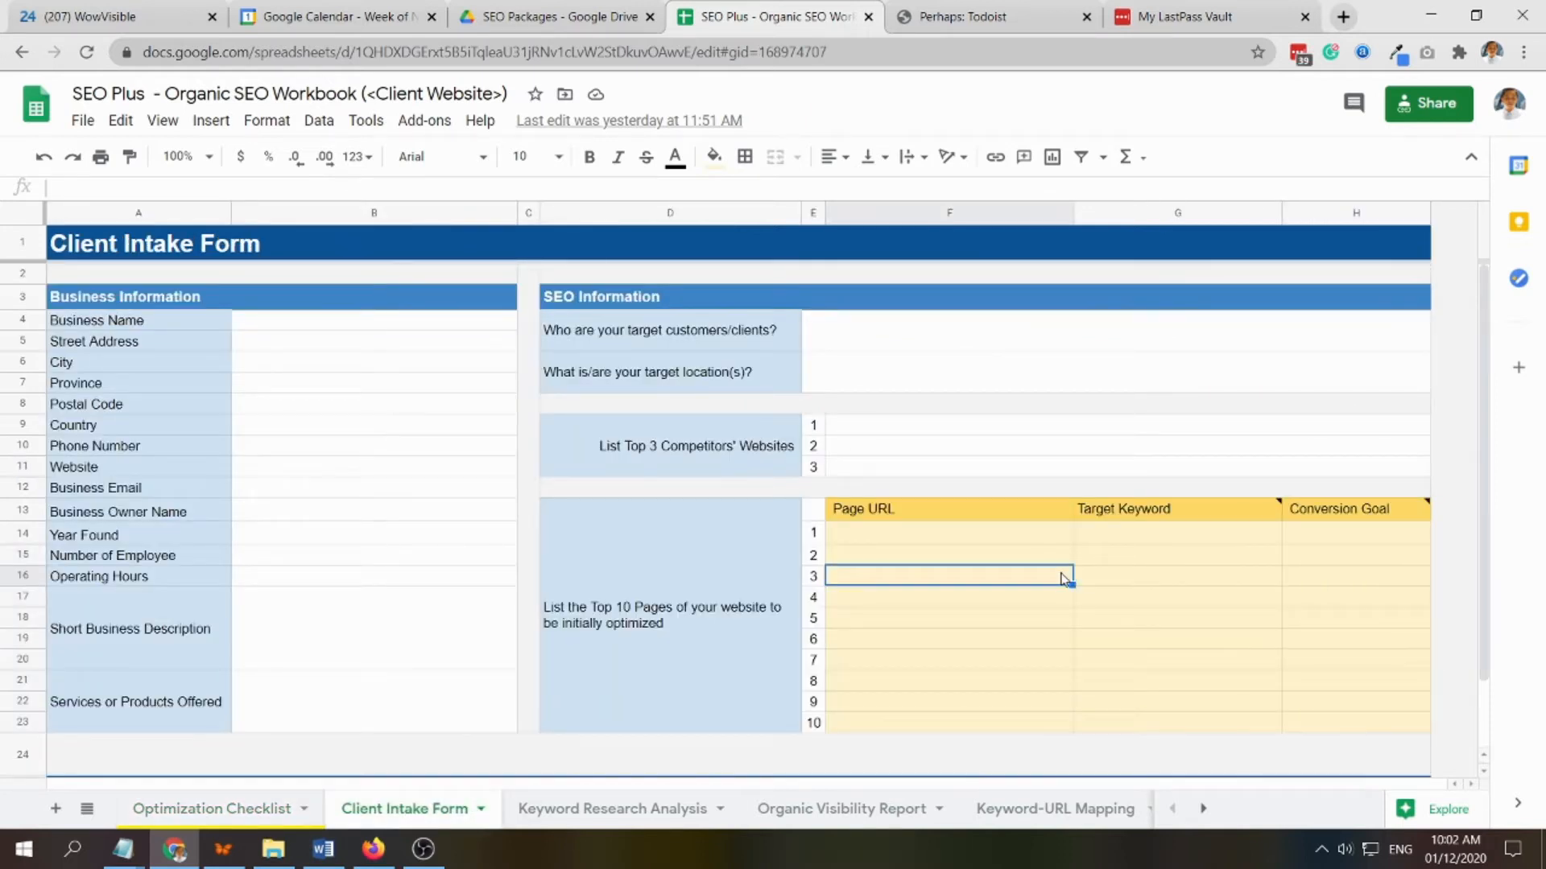
click(1341, 531)
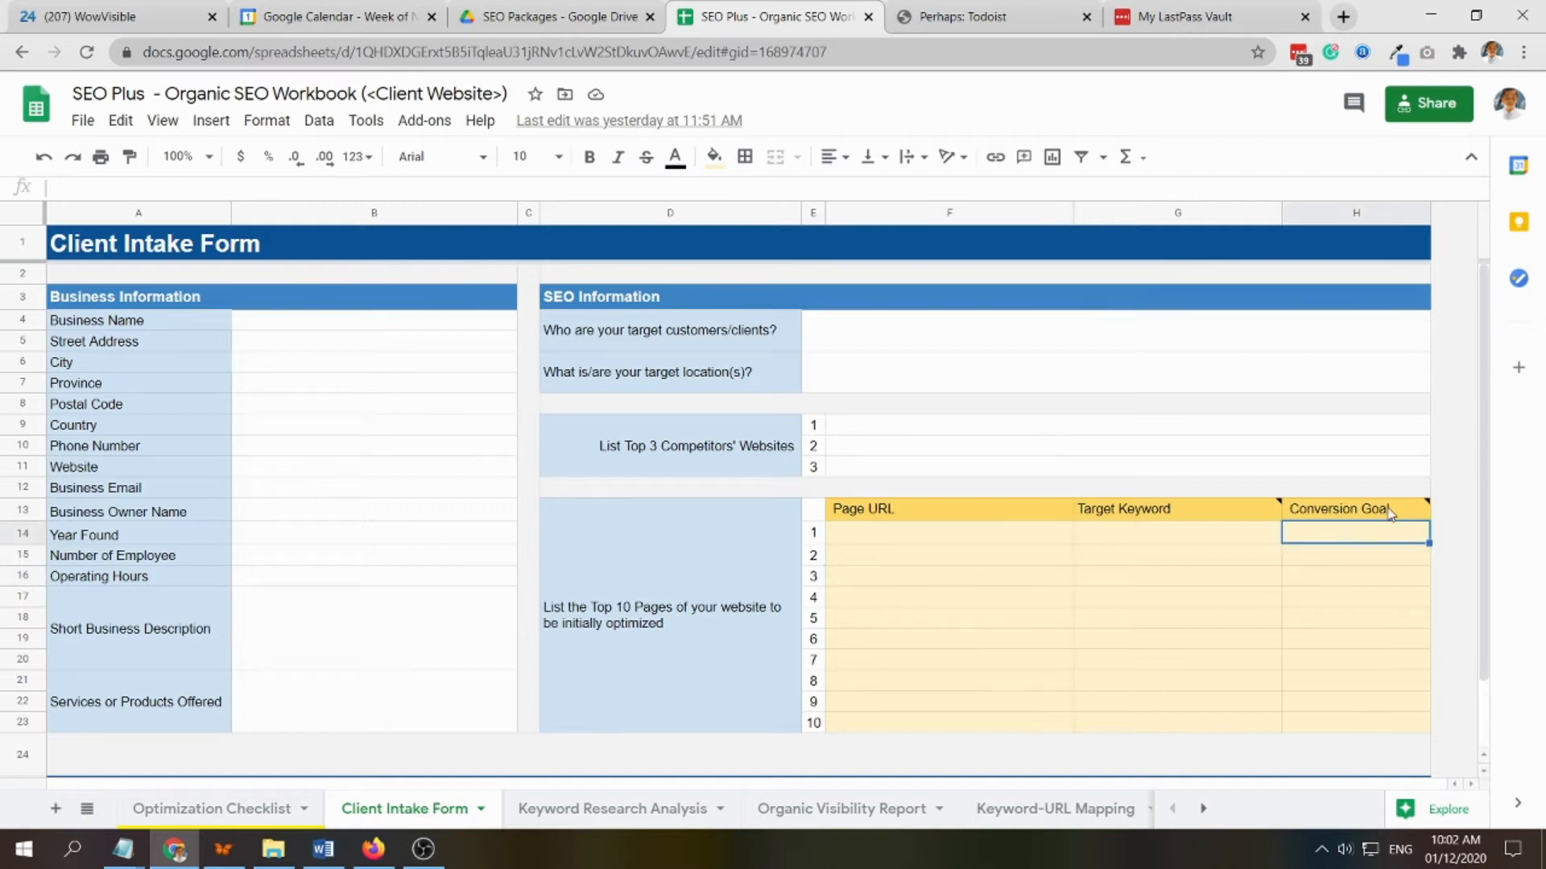
mouse_move(1391, 514)
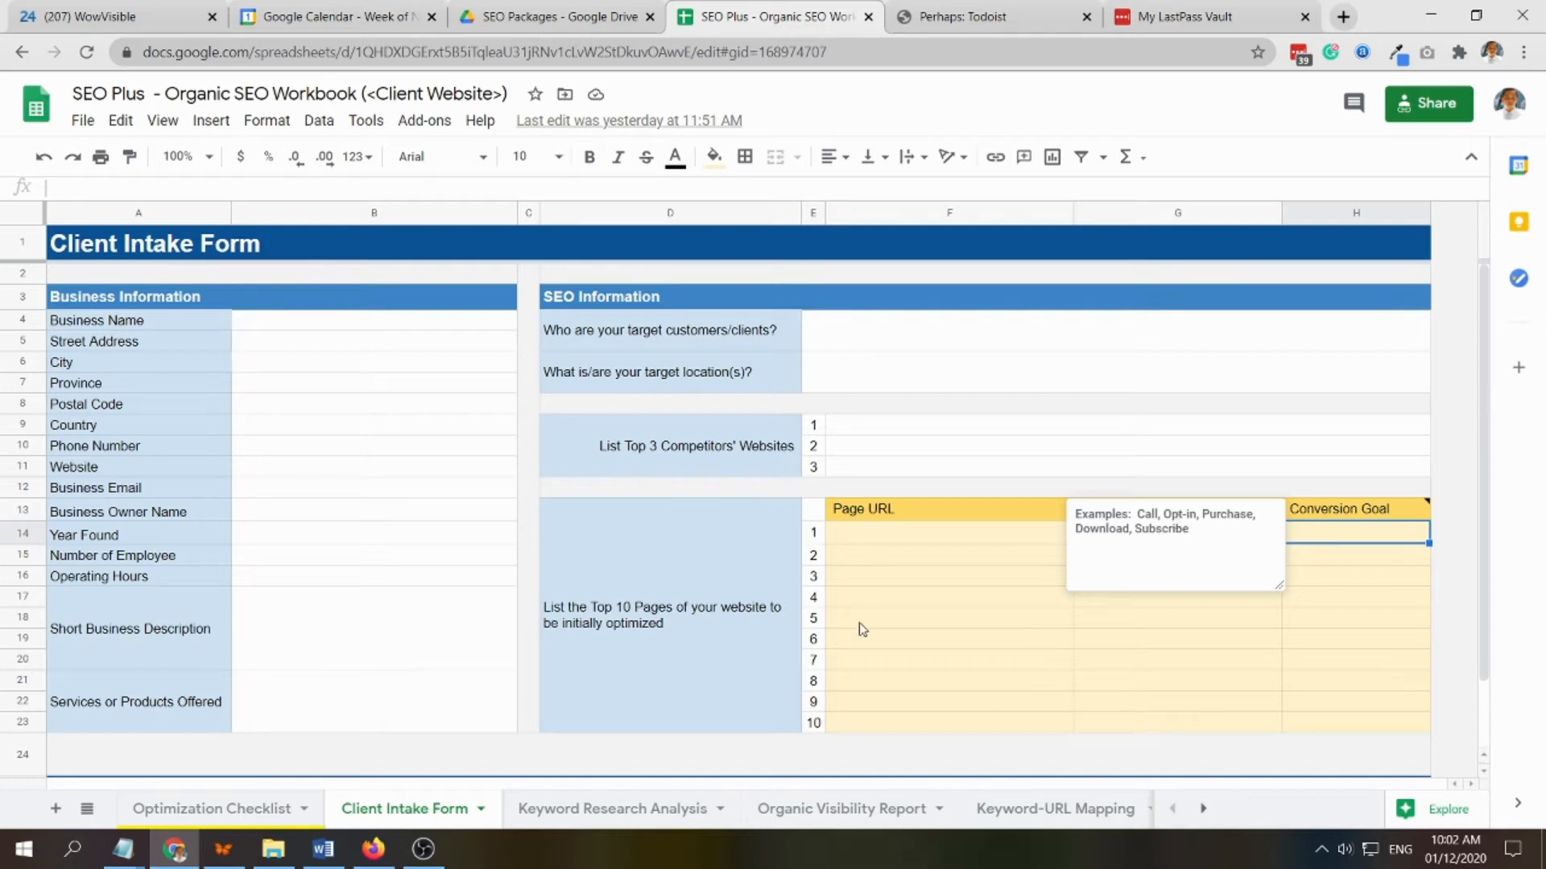
Return to Analytics in Firefox and define a custom goal named "Newsletter Subscription" with the Destination type.
click(378, 855)
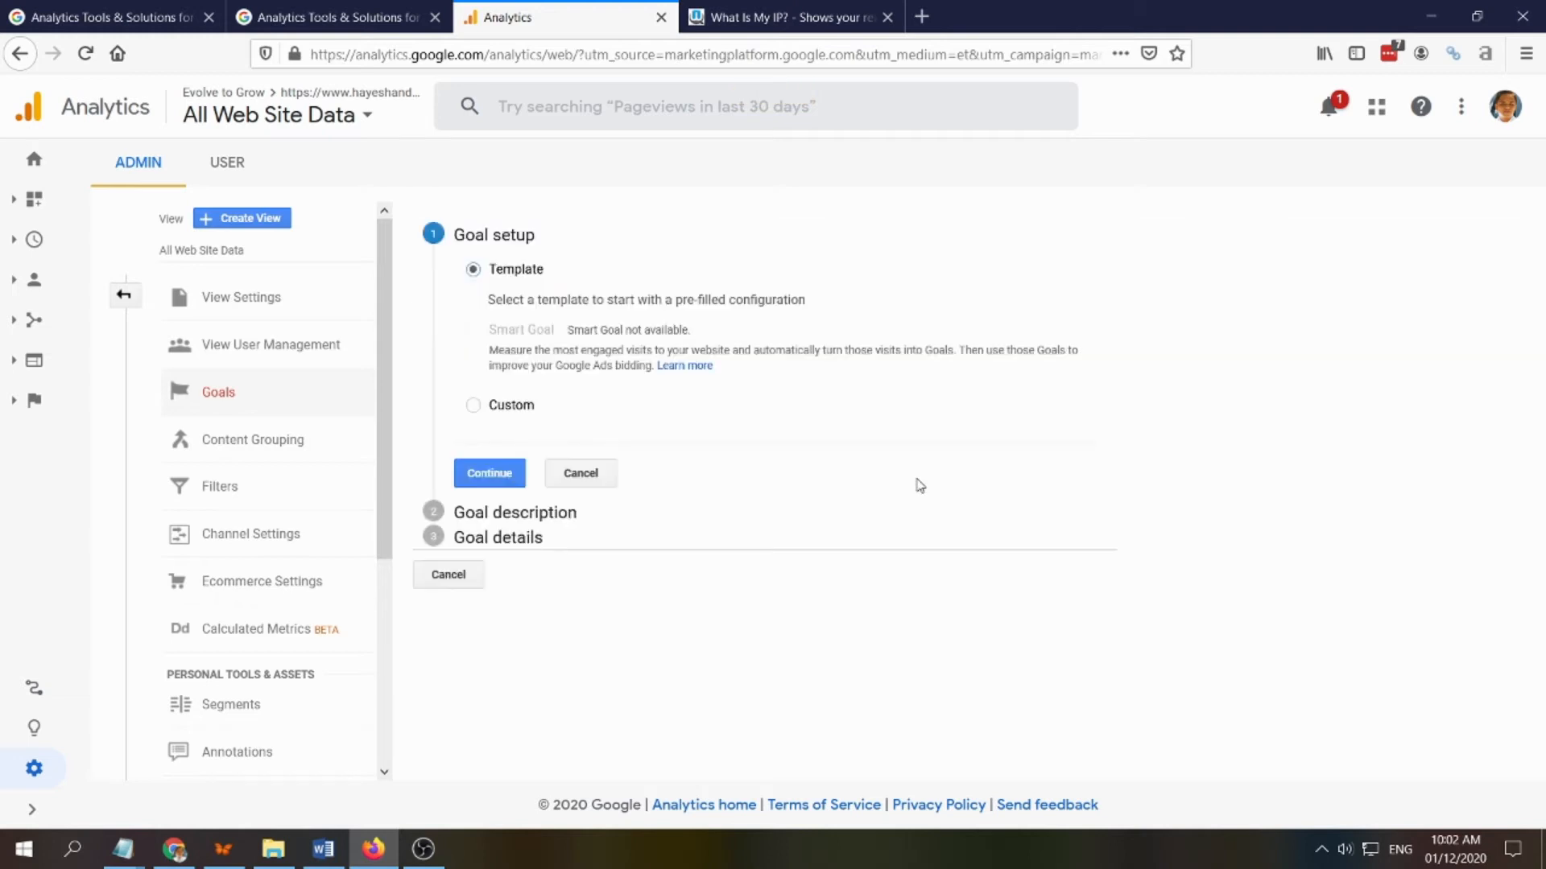
click(480, 409)
click(496, 480)
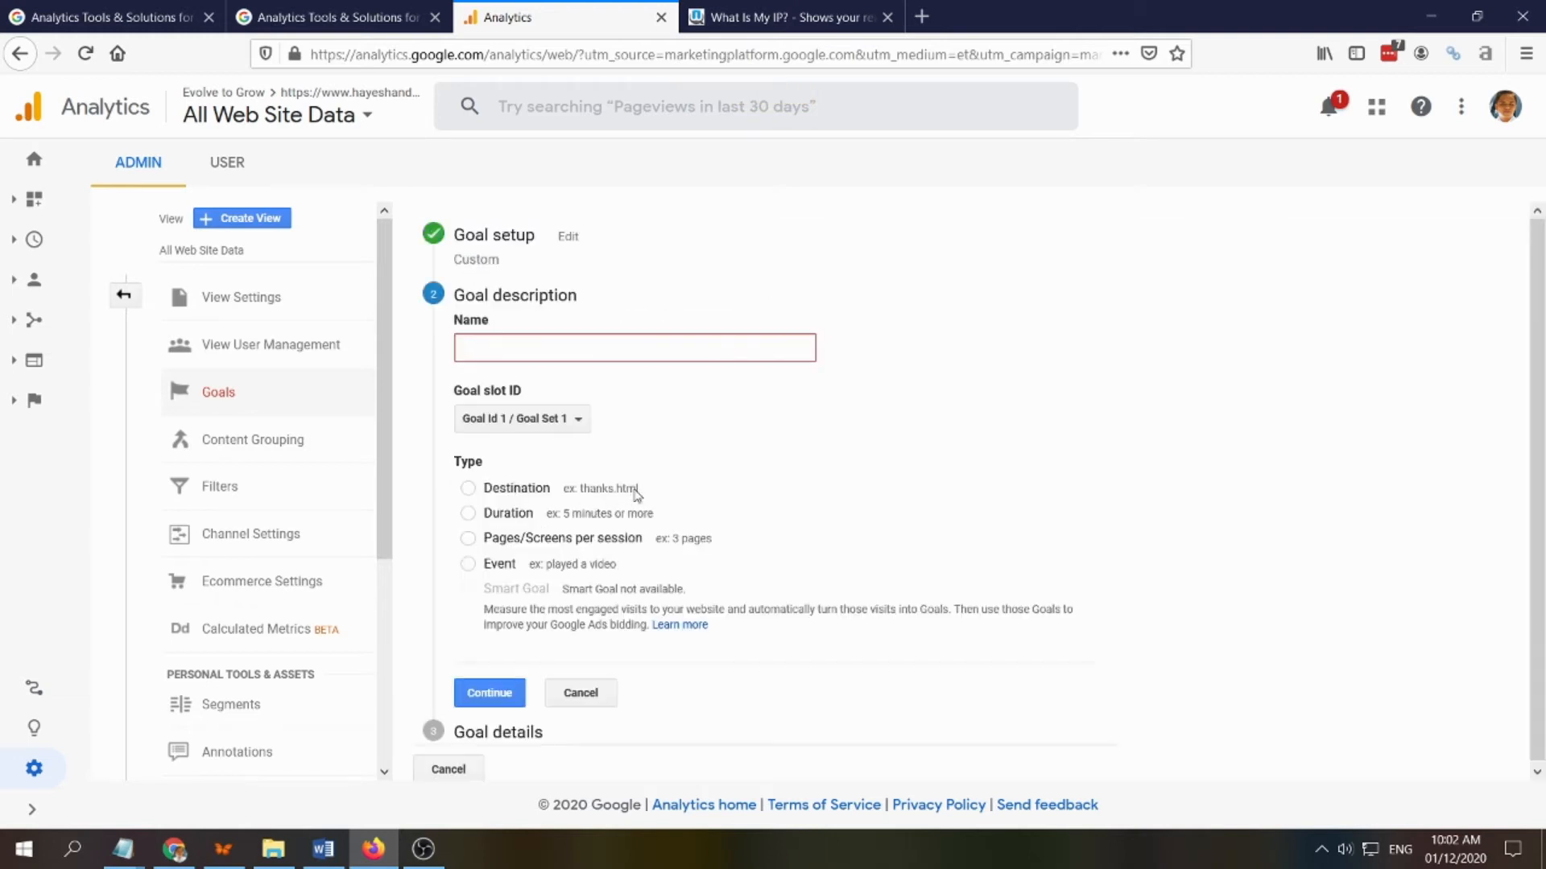
text(Newsletter Subscription)
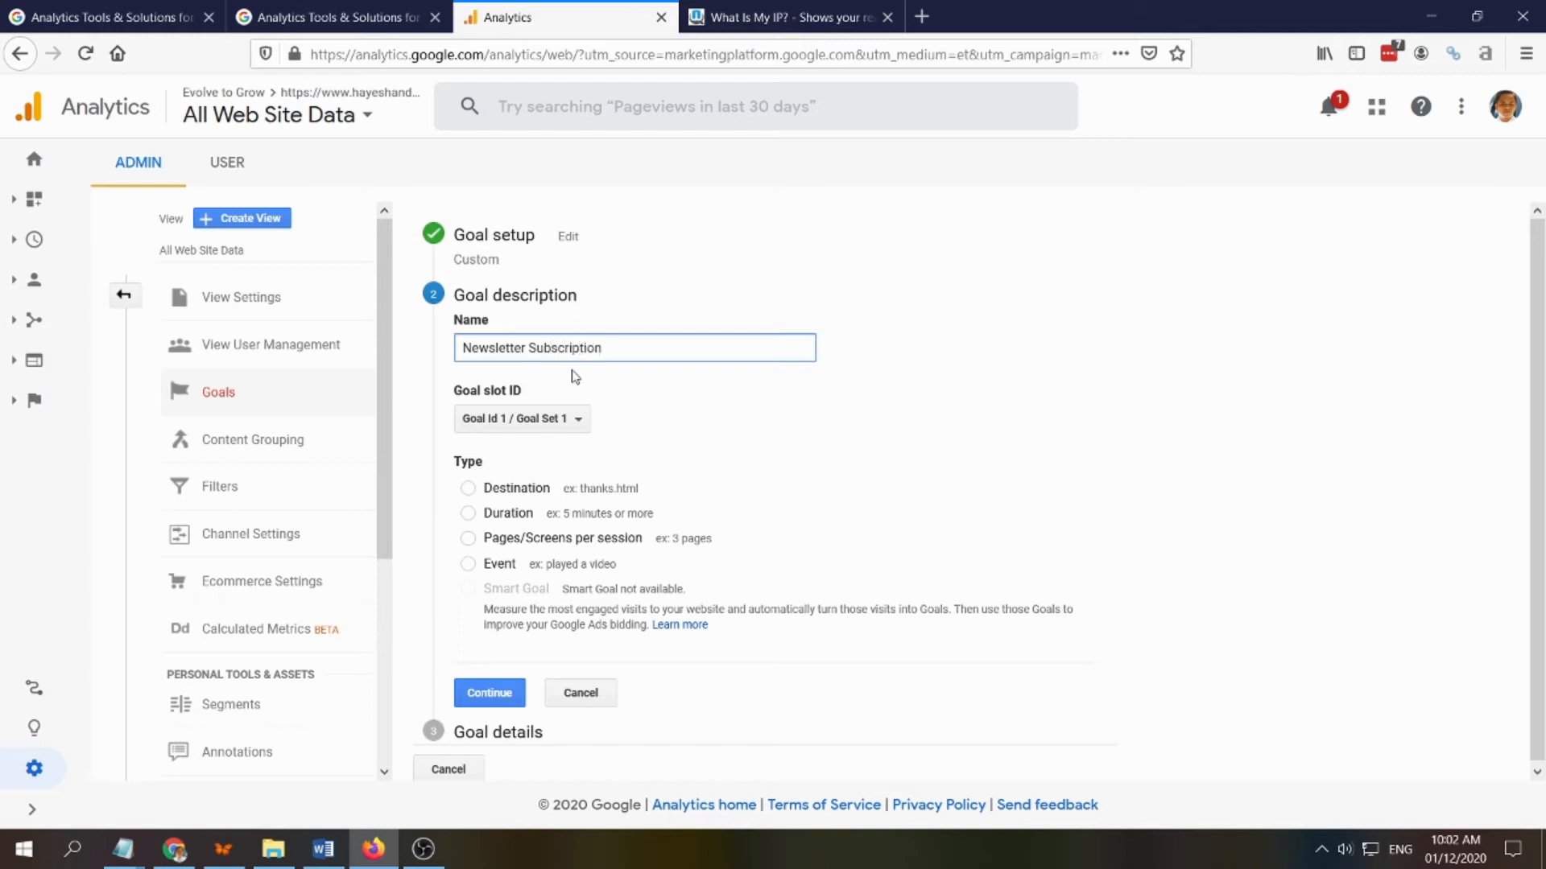
click(468, 489)
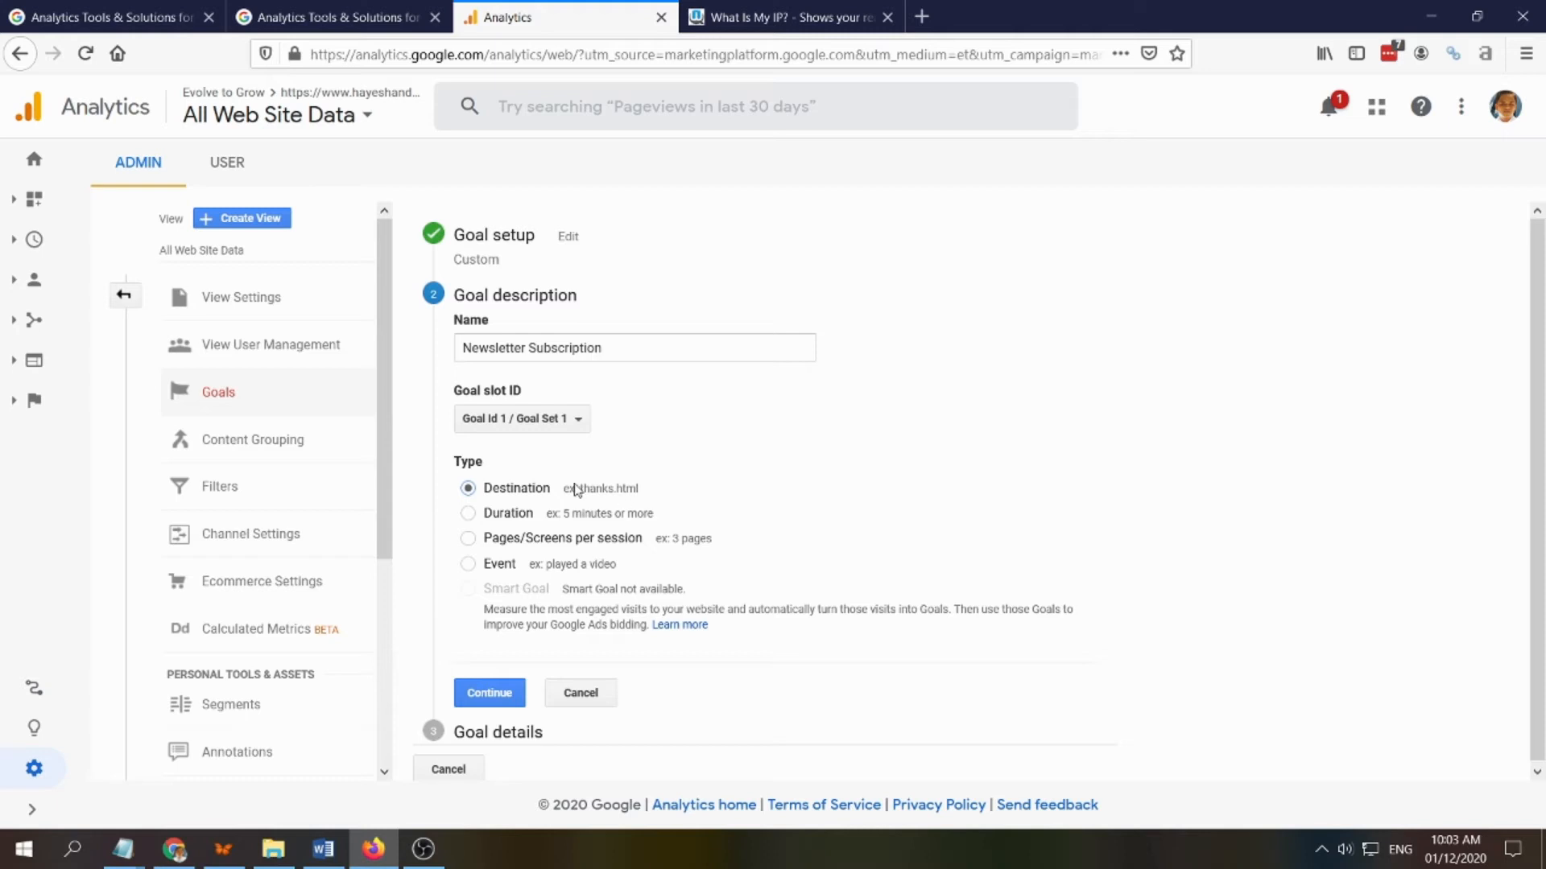
click(490, 693)
Turn on the Value and Funnel options in the goal details and review the destination and funnel step fields.
click(583, 422)
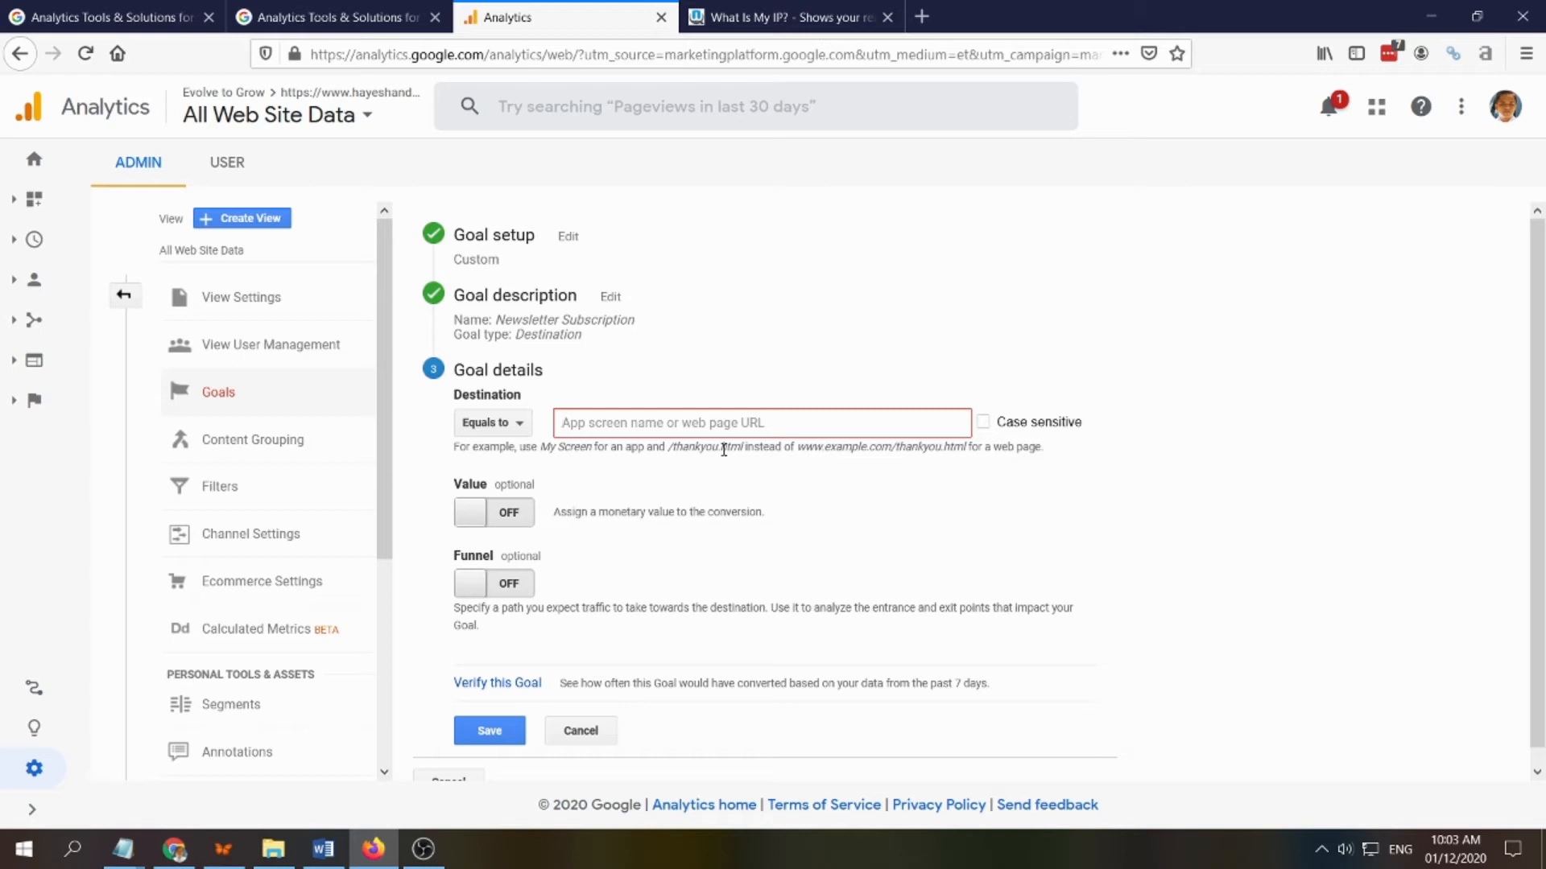
click(481, 520)
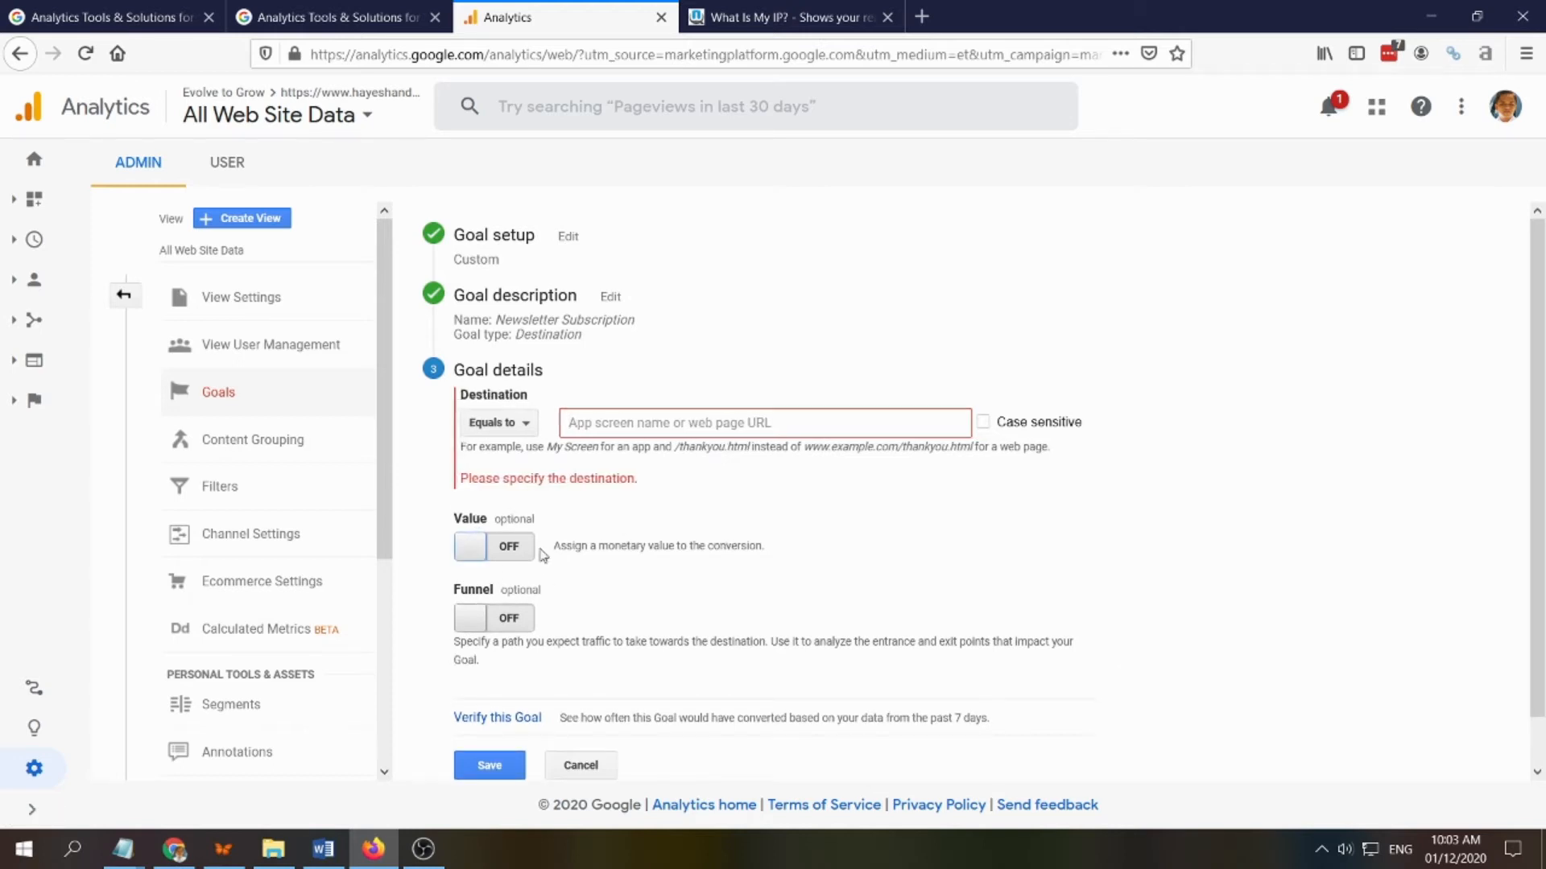
click(515, 547)
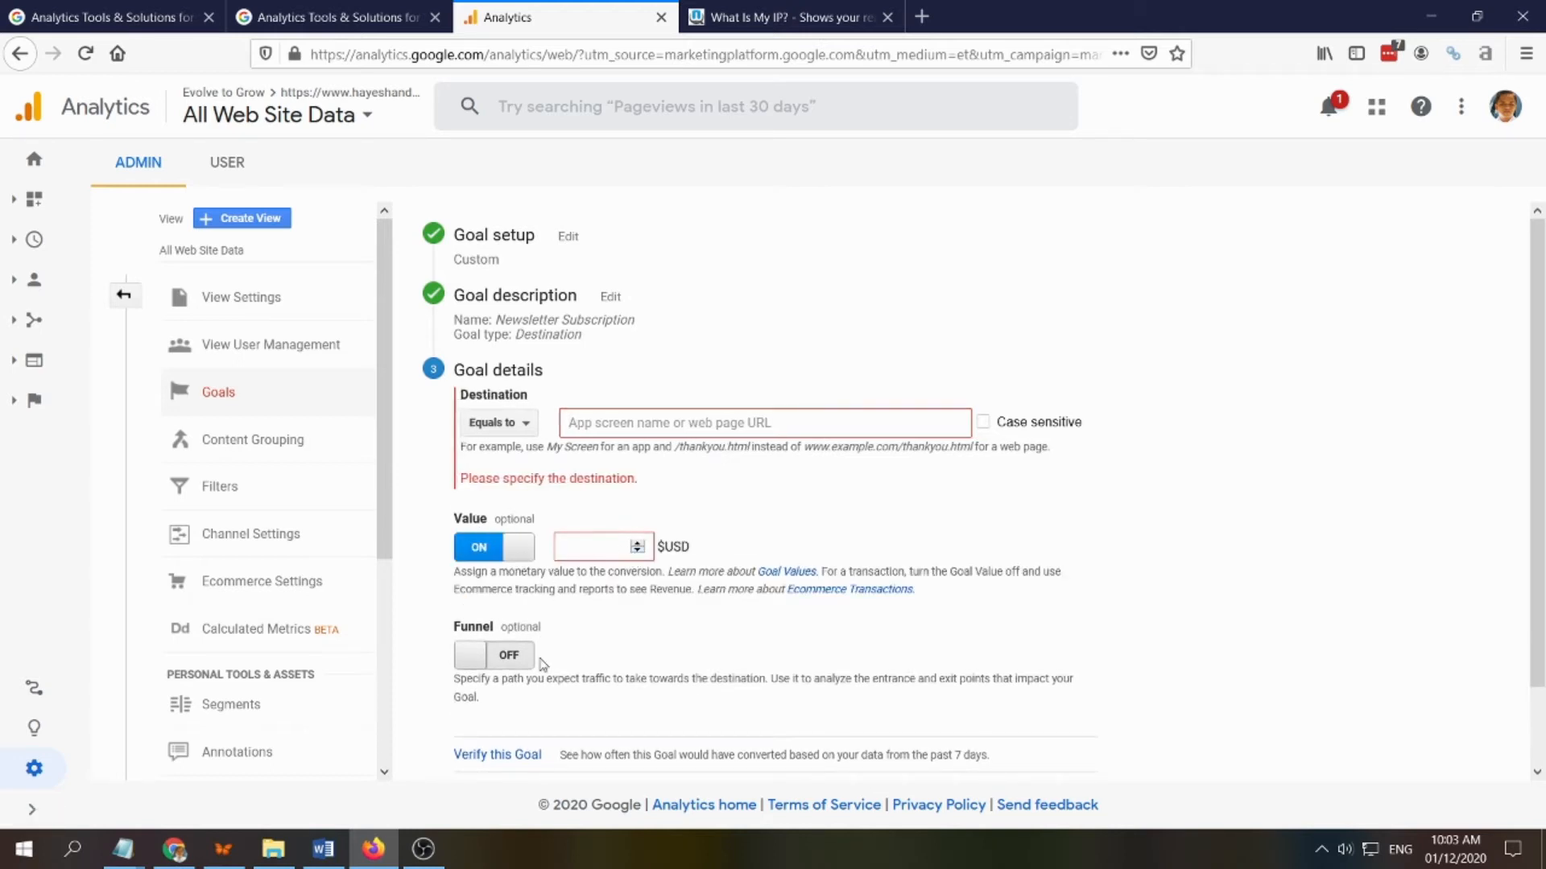
scroll(988, 598, down, 2)
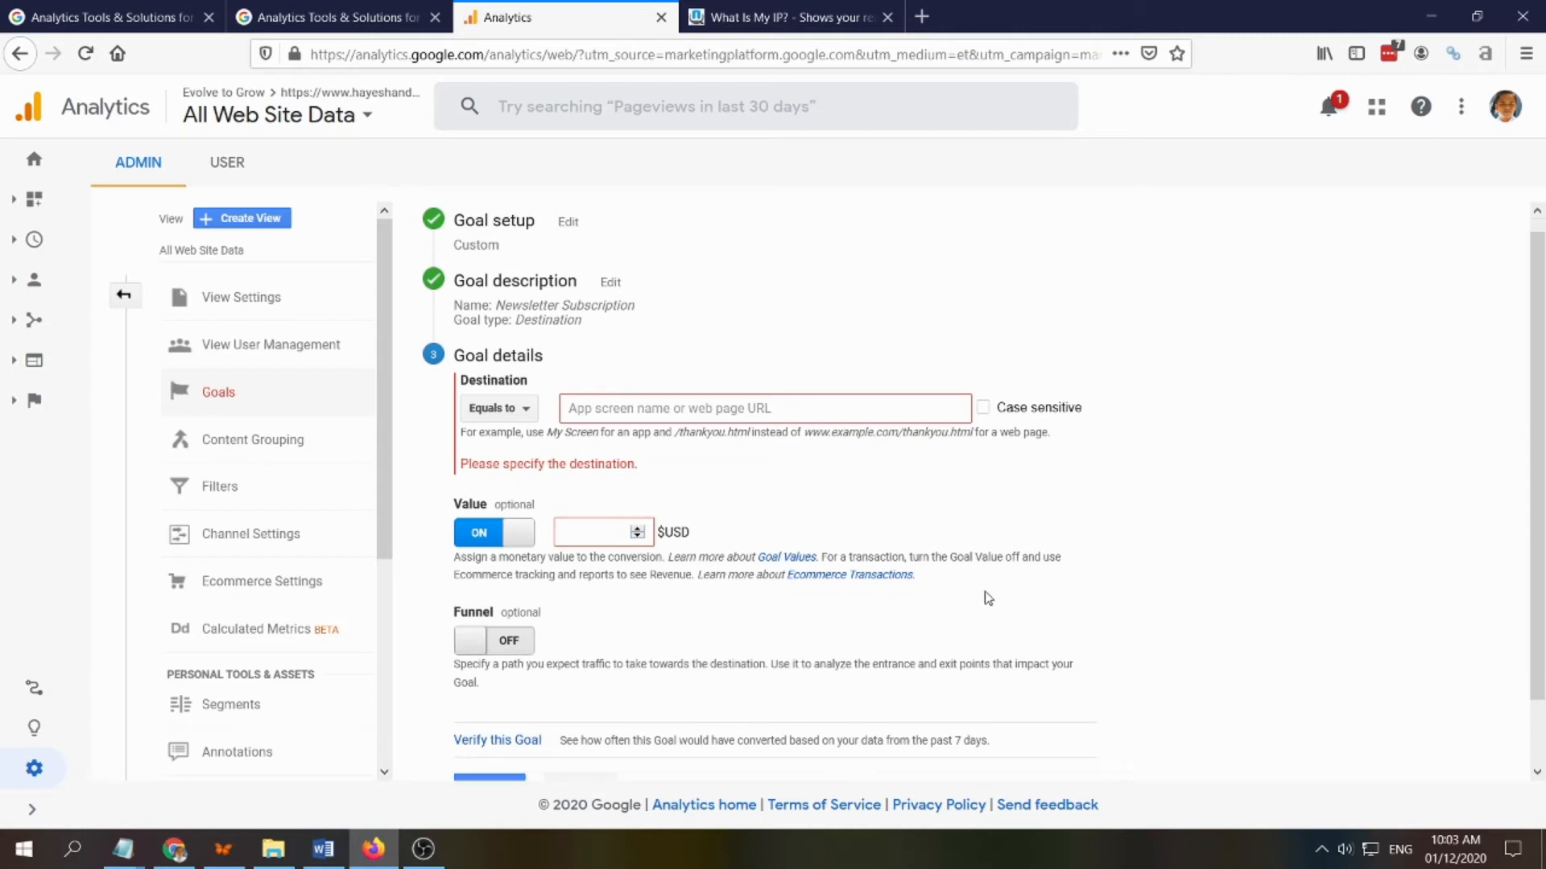
click(508, 567)
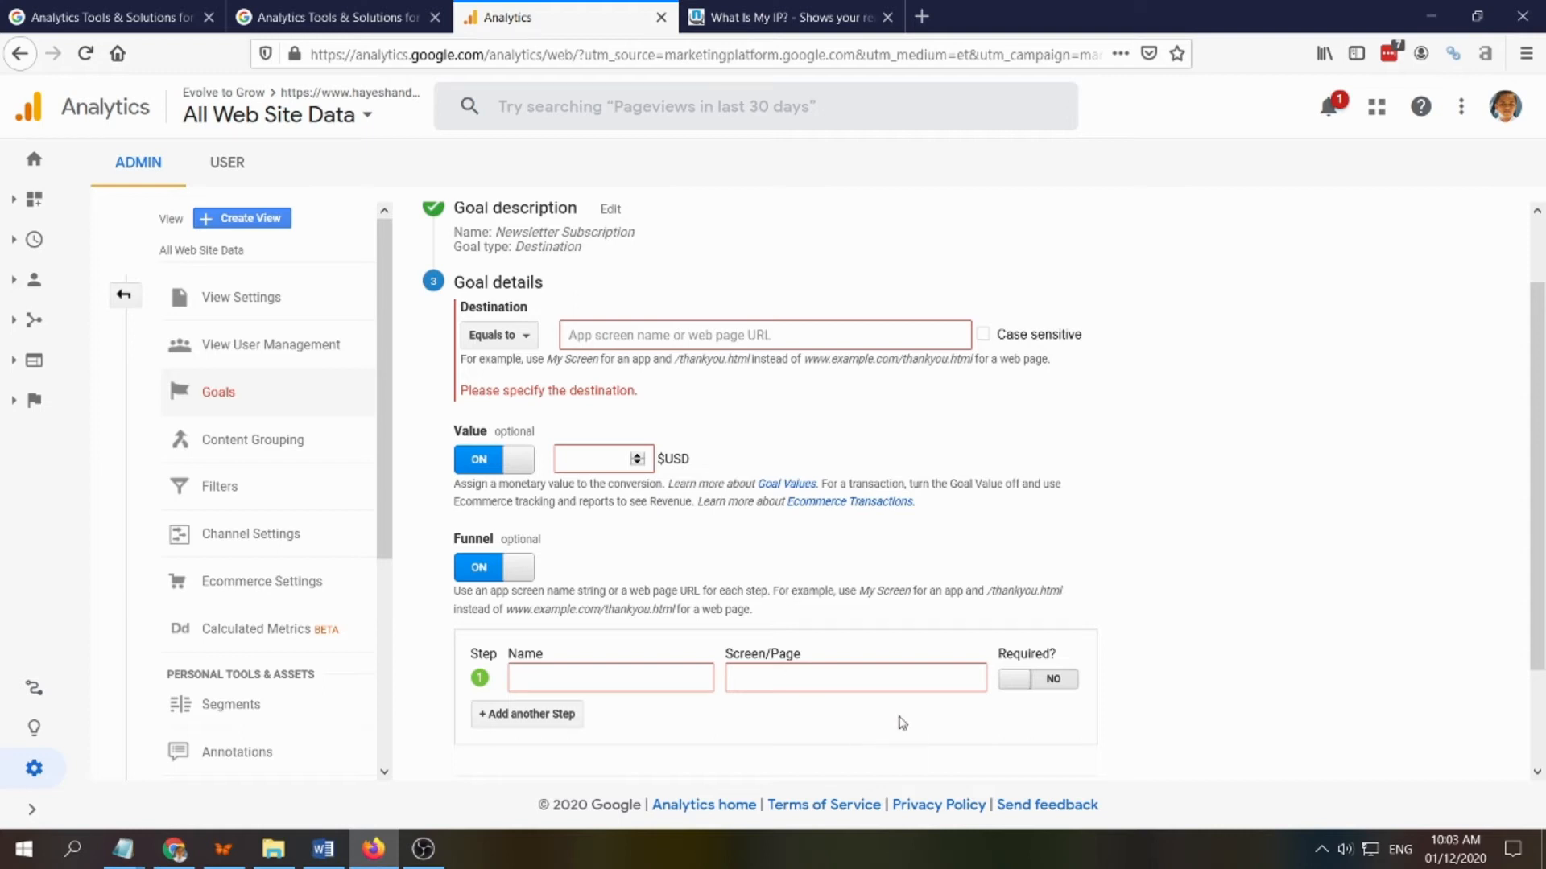
scroll(755, 686, down, 2)
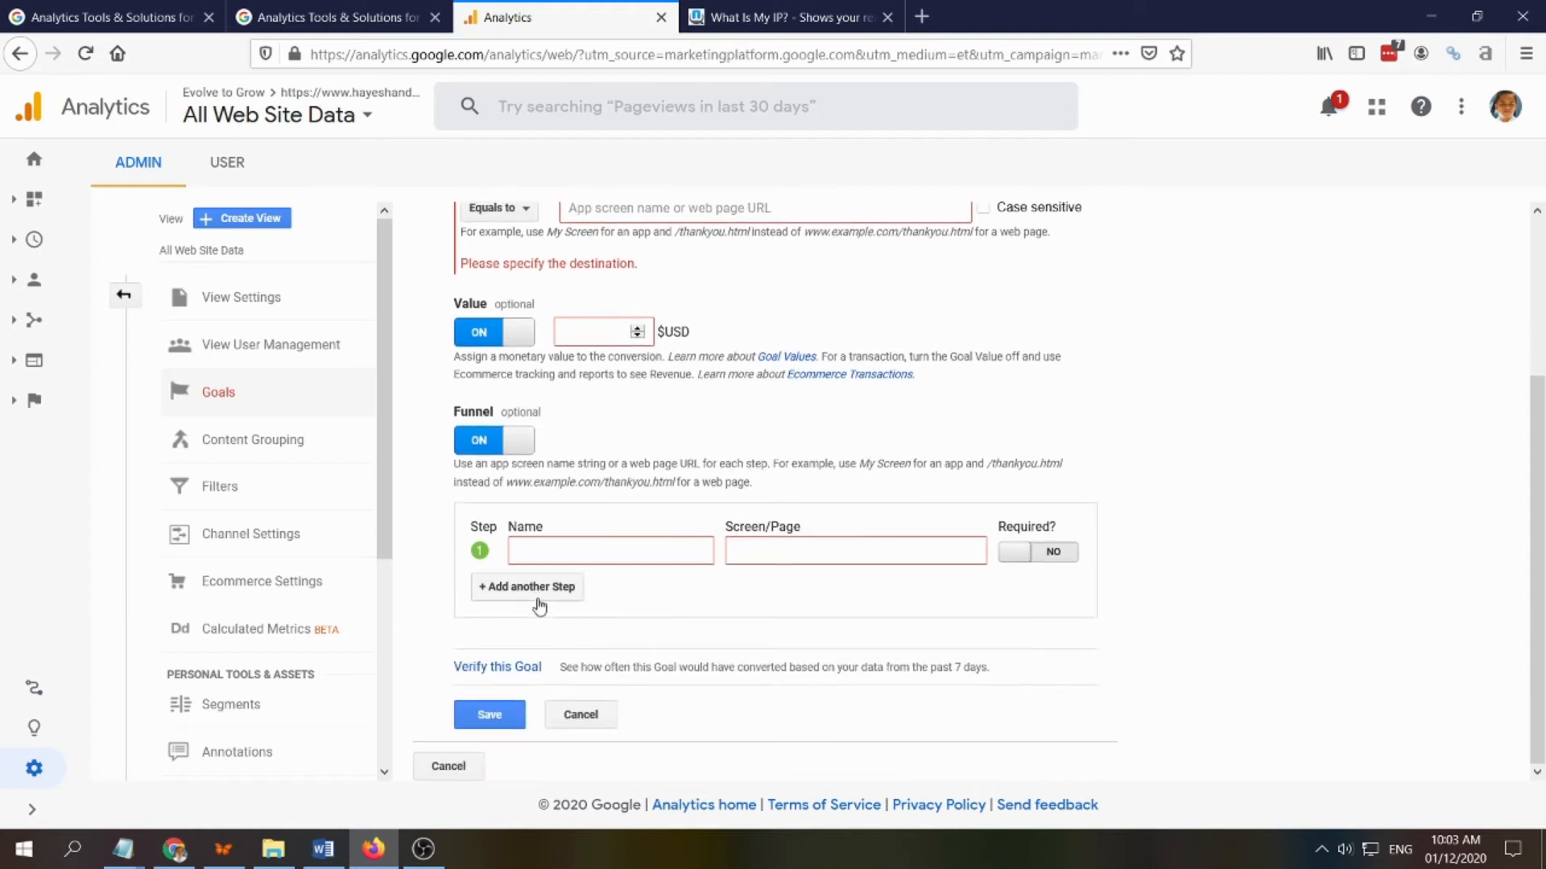
click(654, 551)
scroll(1108, 703, up, 3)
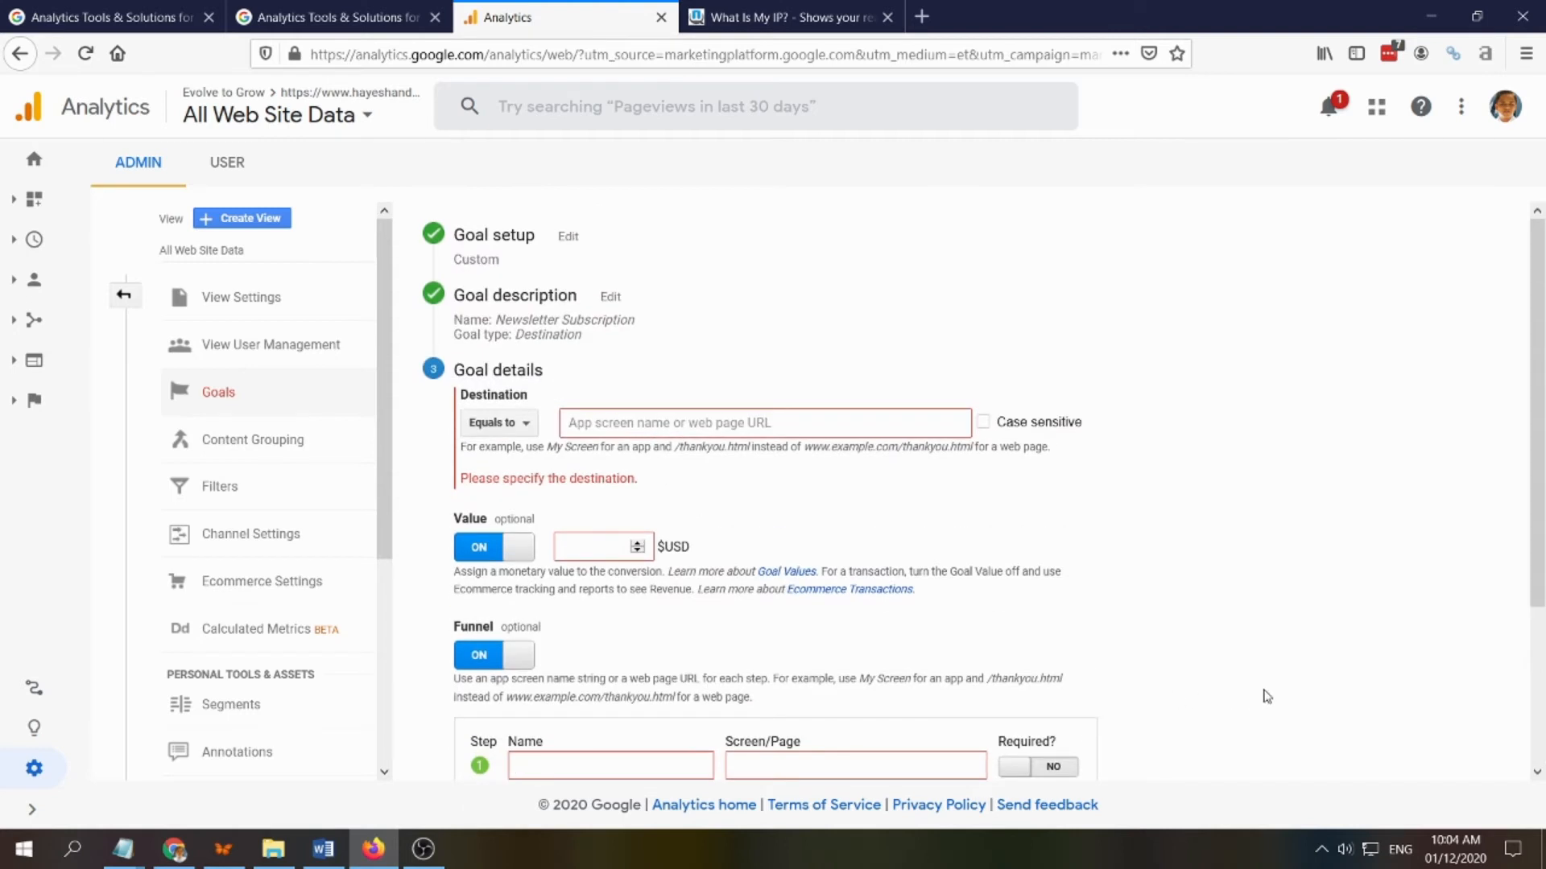
scroll(1180, 592, down, 3)
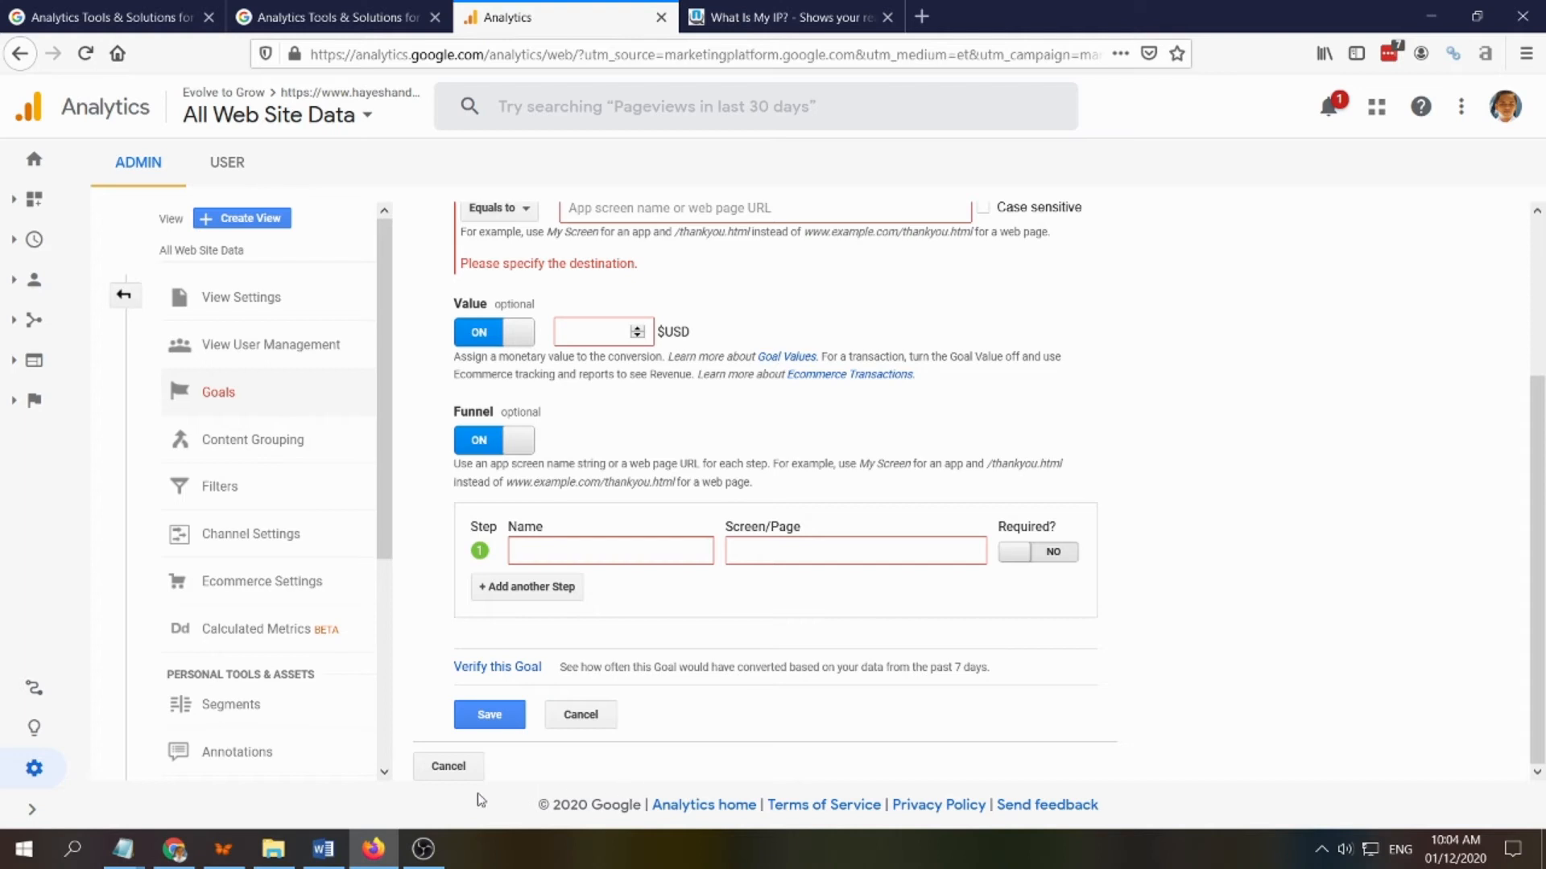
Switch to the FreeMind mind map and select the Google Search Console Setup node to check its tasks.
click(219, 850)
click(219, 851)
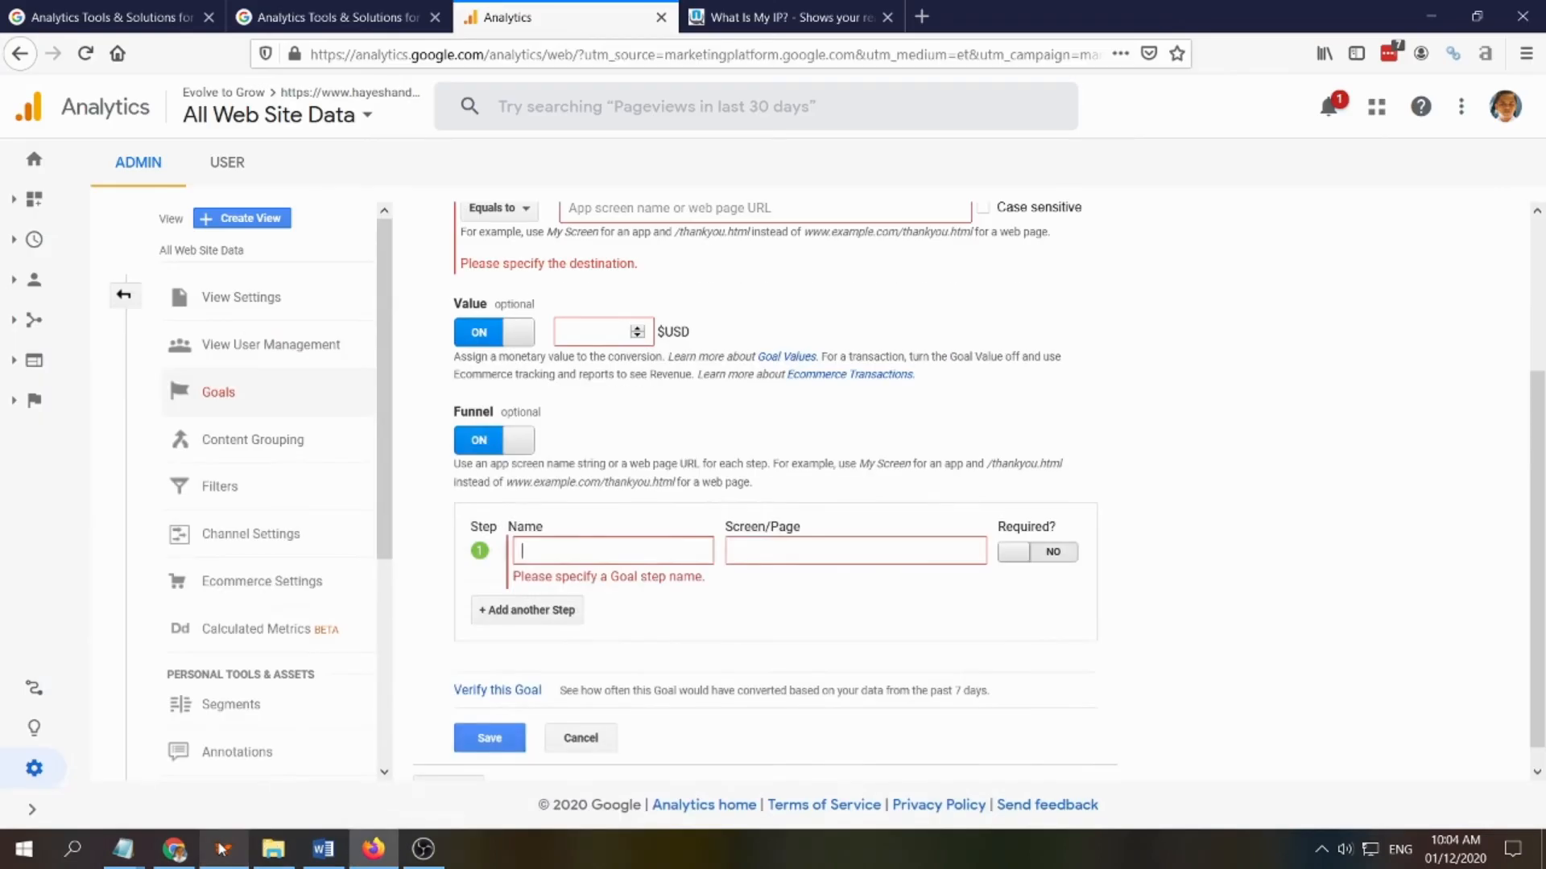
click(219, 850)
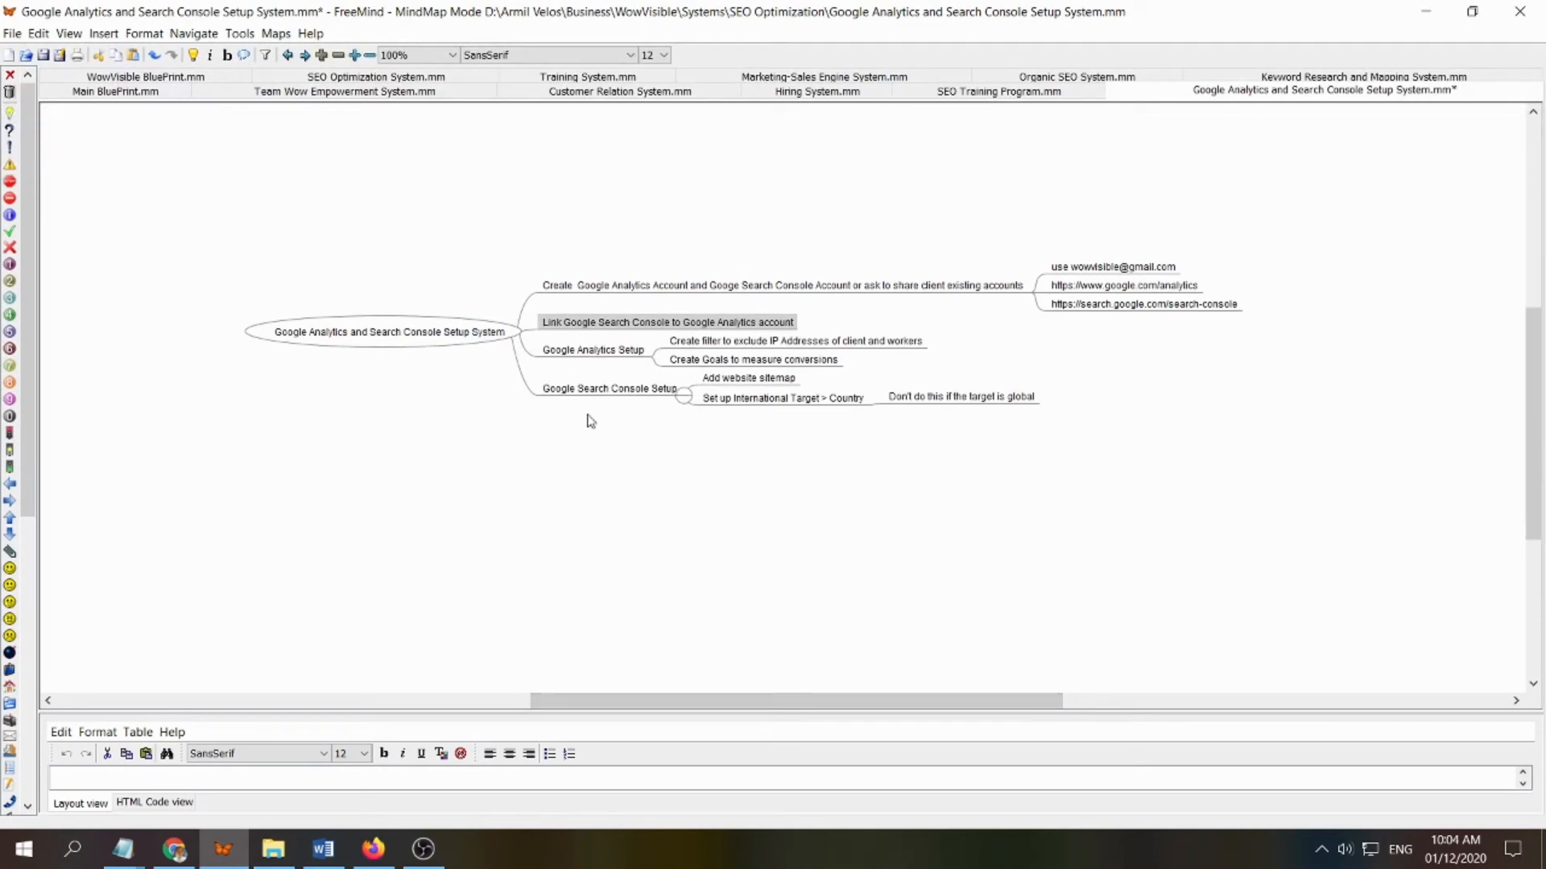
click(609, 395)
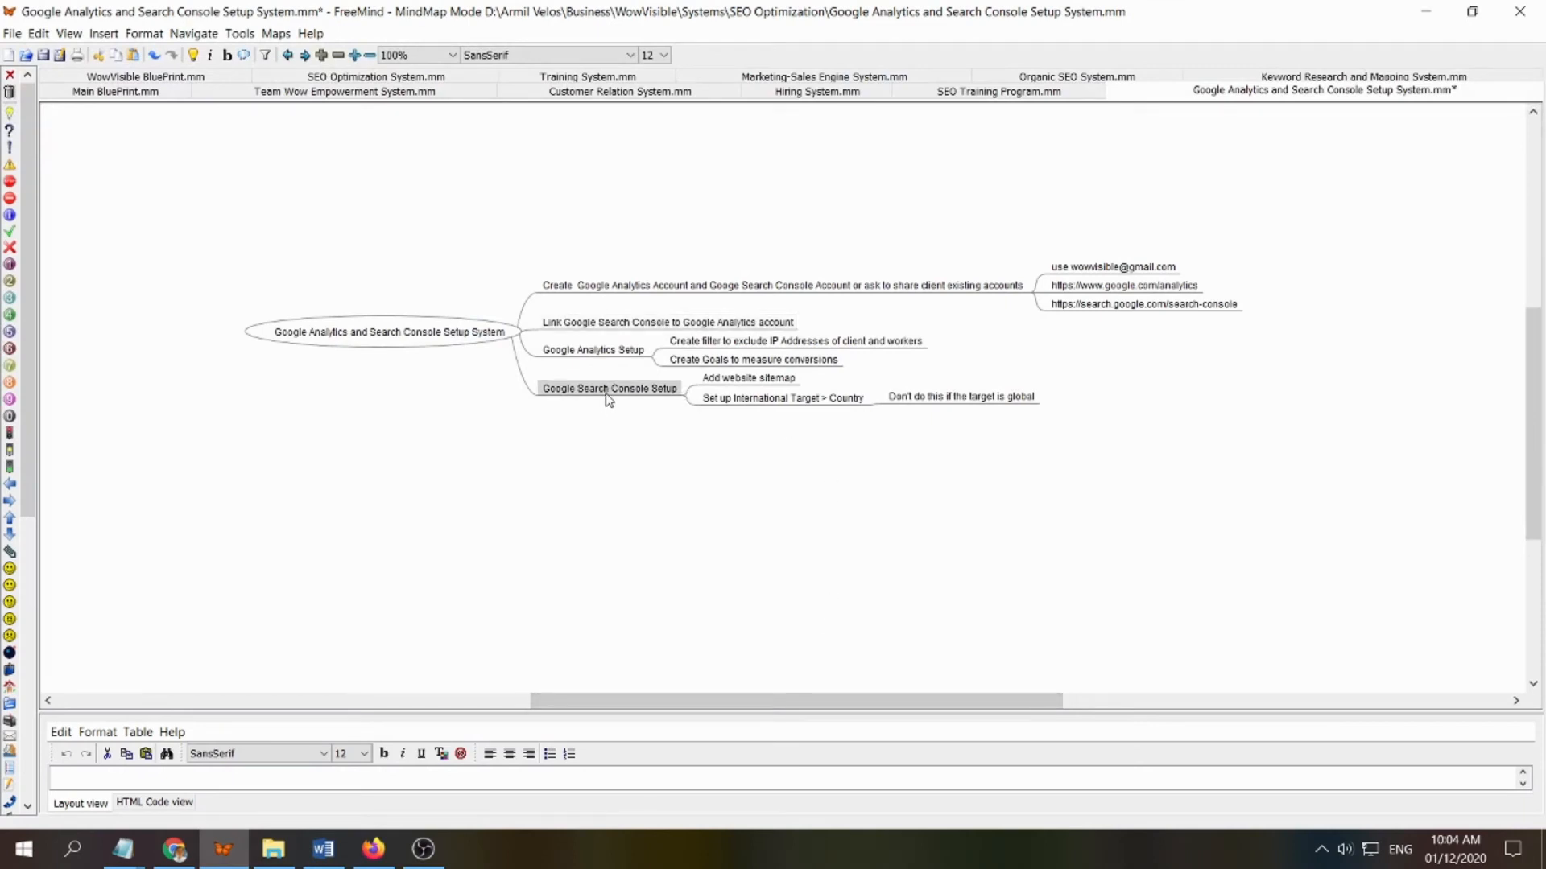
click(373, 849)
click(732, 17)
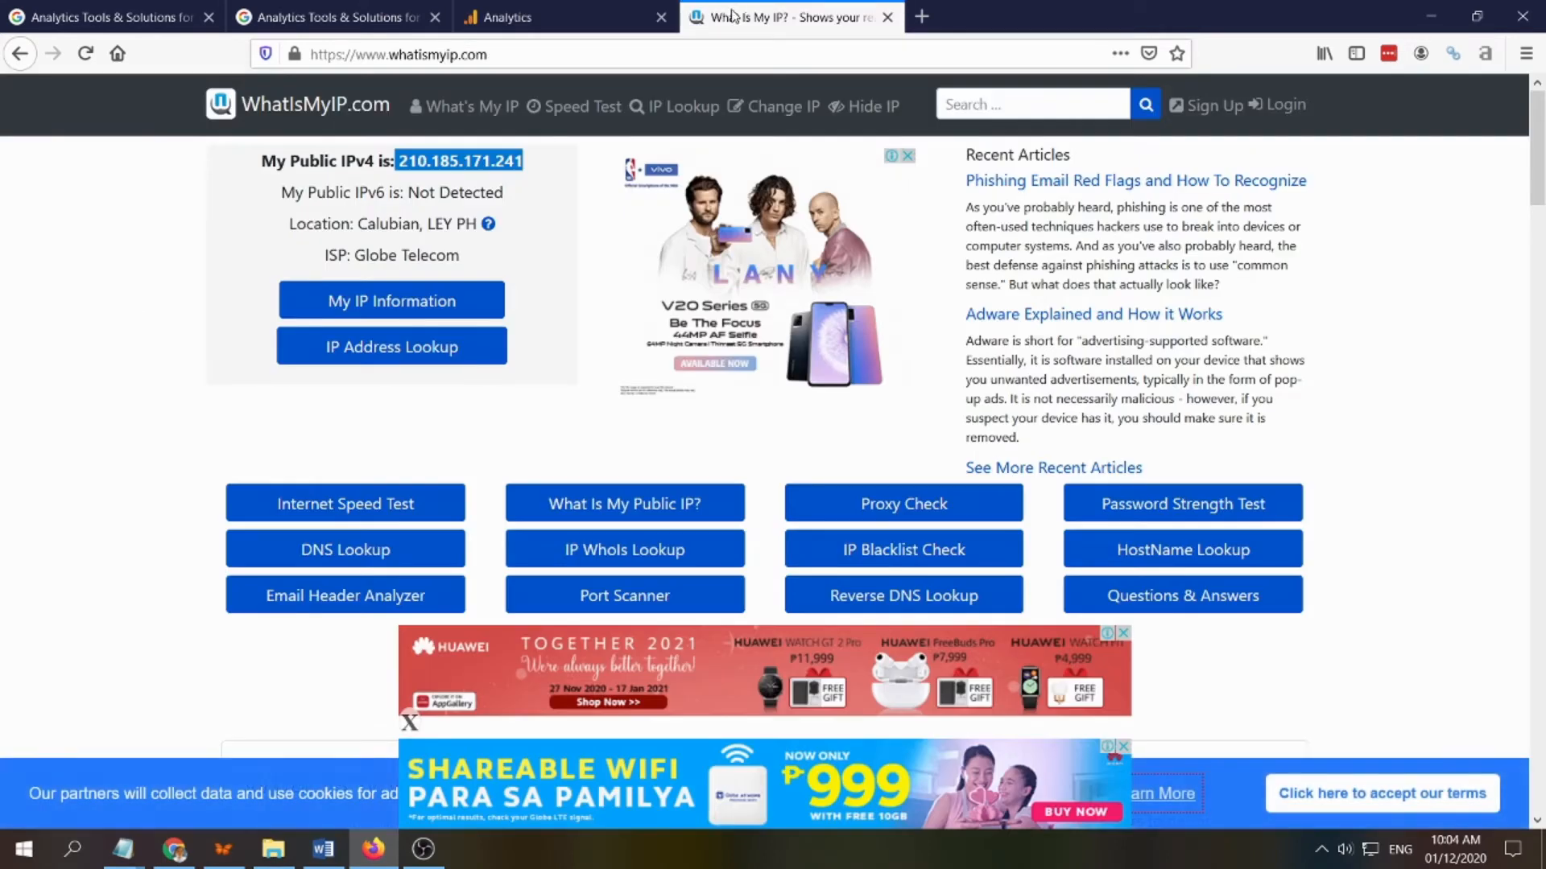
click(525, 19)
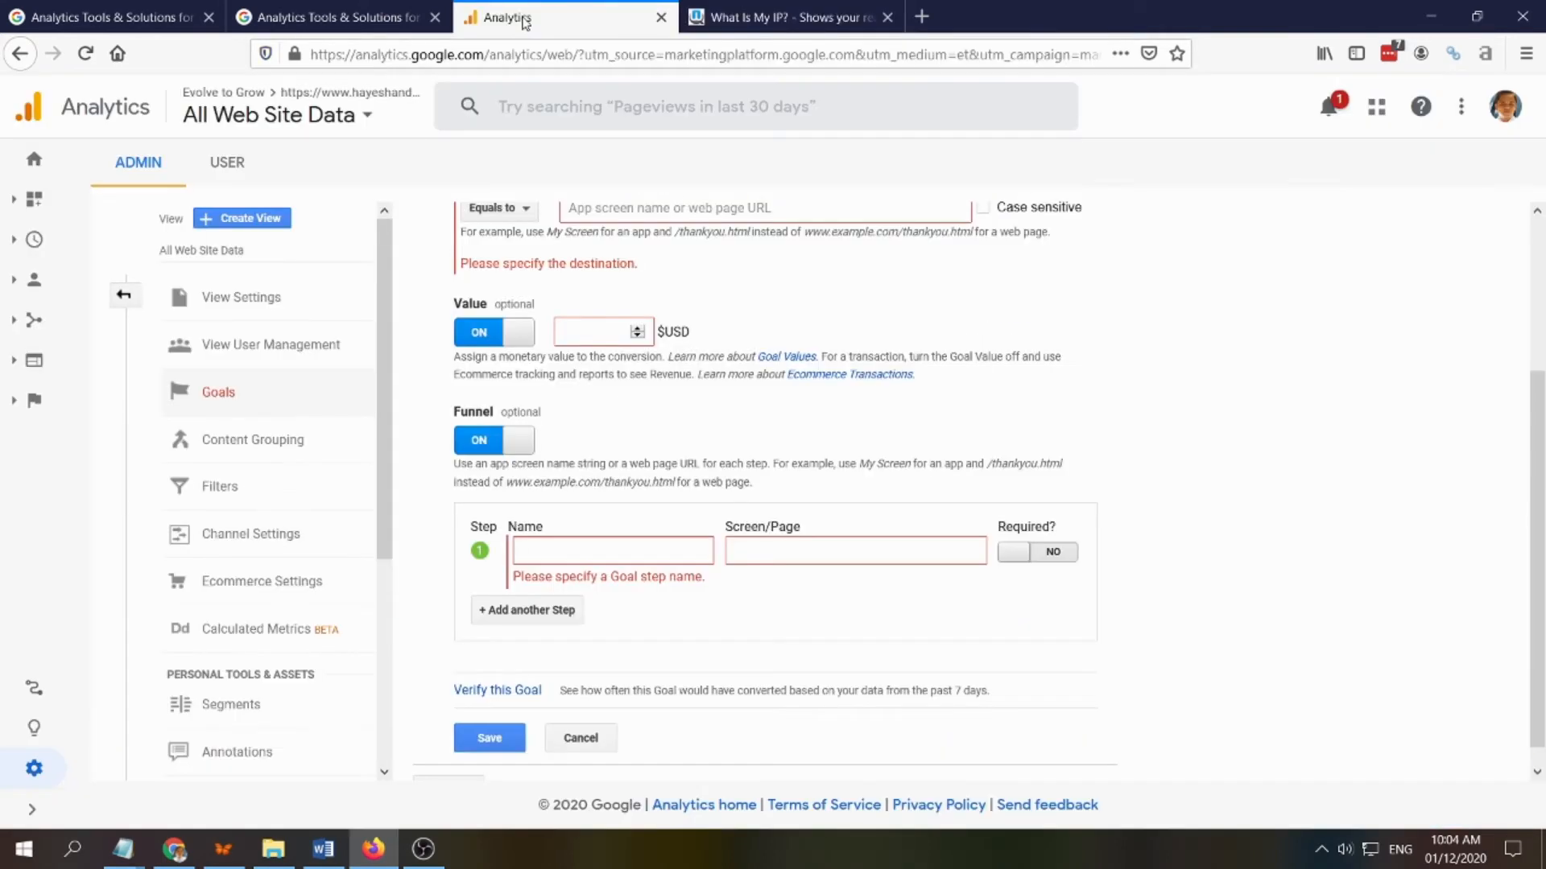
click(223, 849)
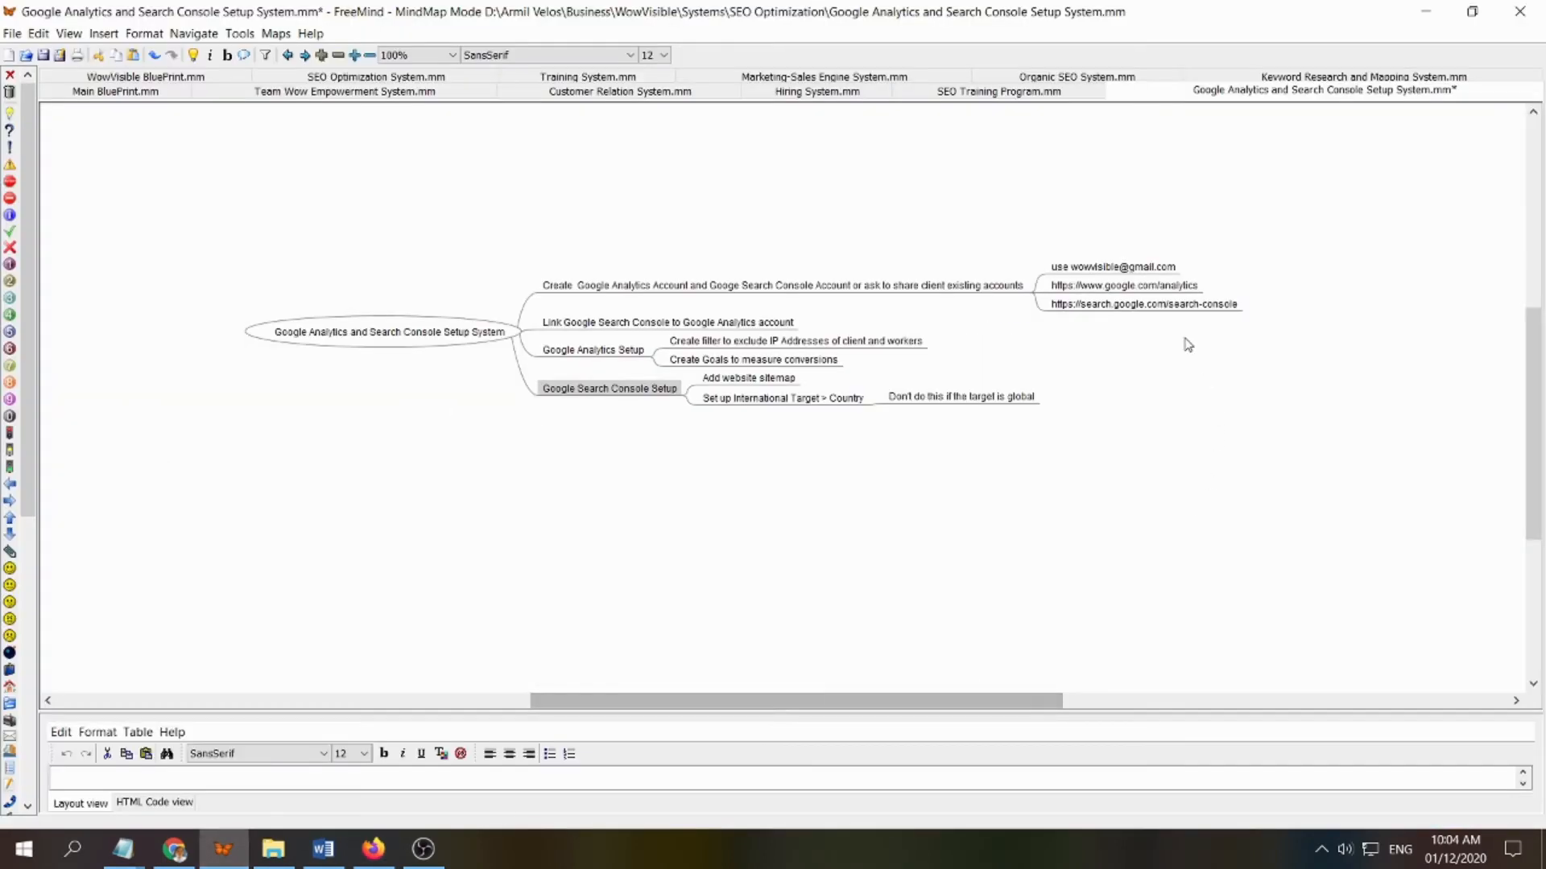
double_click(1171, 304)
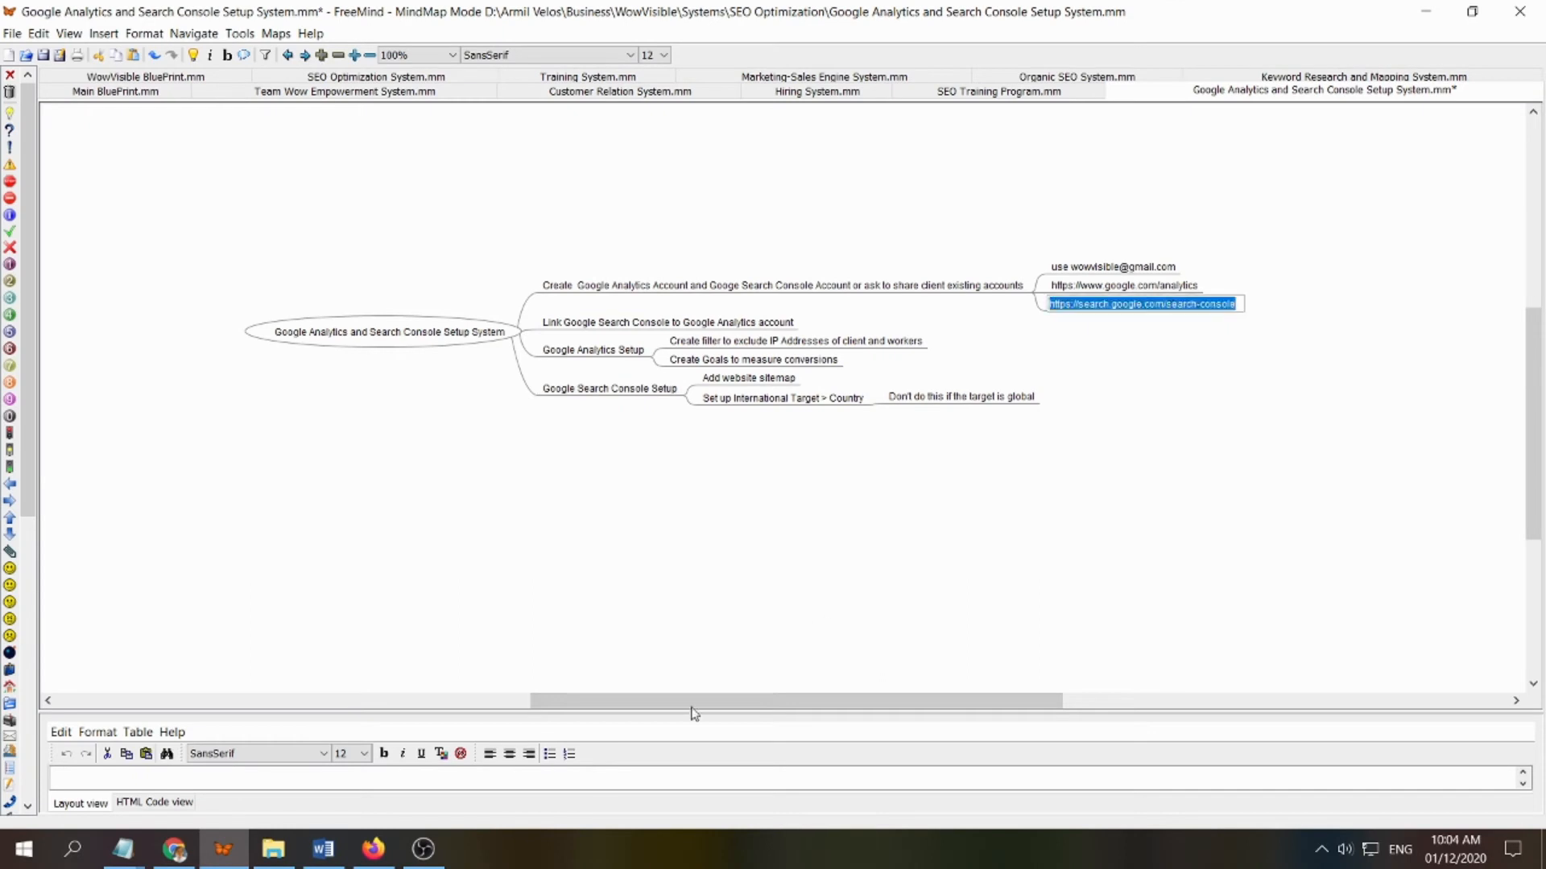
click(372, 850)
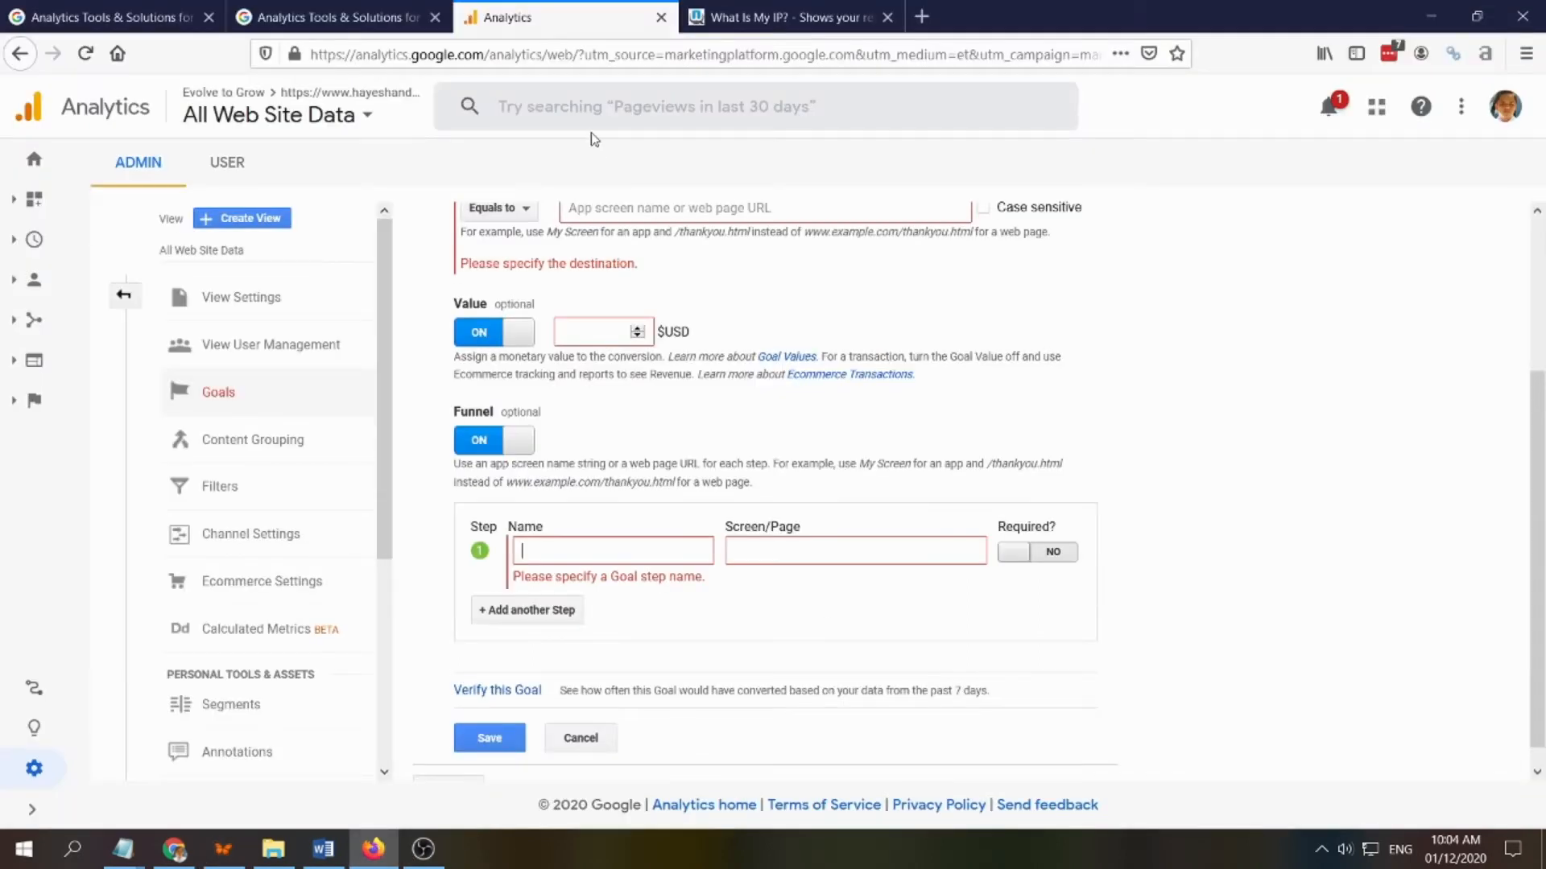
click(592, 55)
click(784, 16)
click(575, 55)
text(https://search.google.com/search-console)
key(Return)
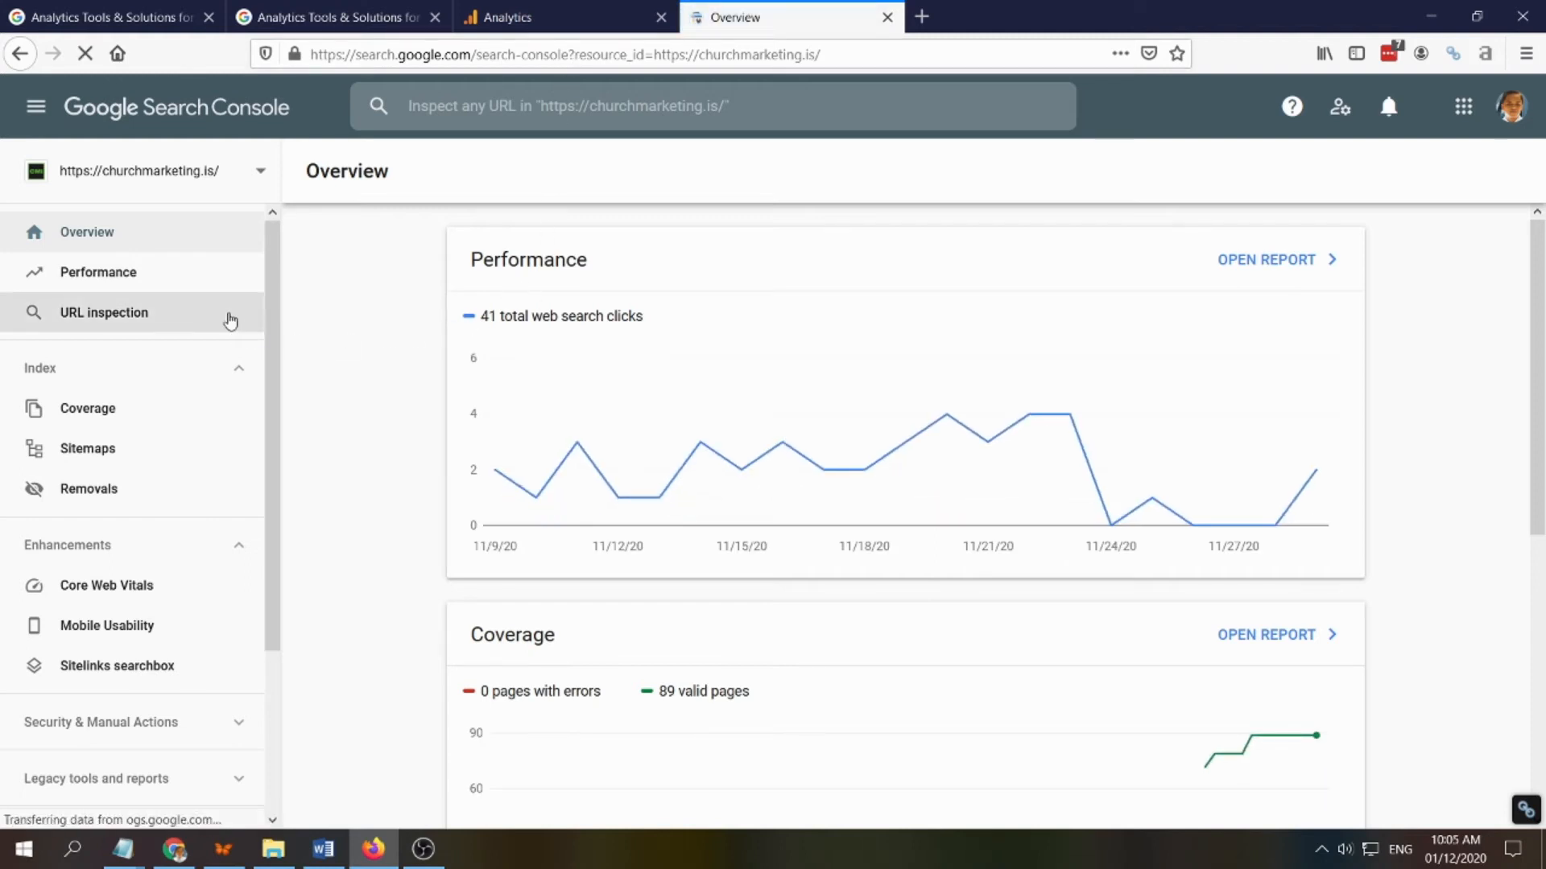
Look at the Sitemaps and Performance pages of the churchmarketing.is property and return to its Overview.
click(87, 450)
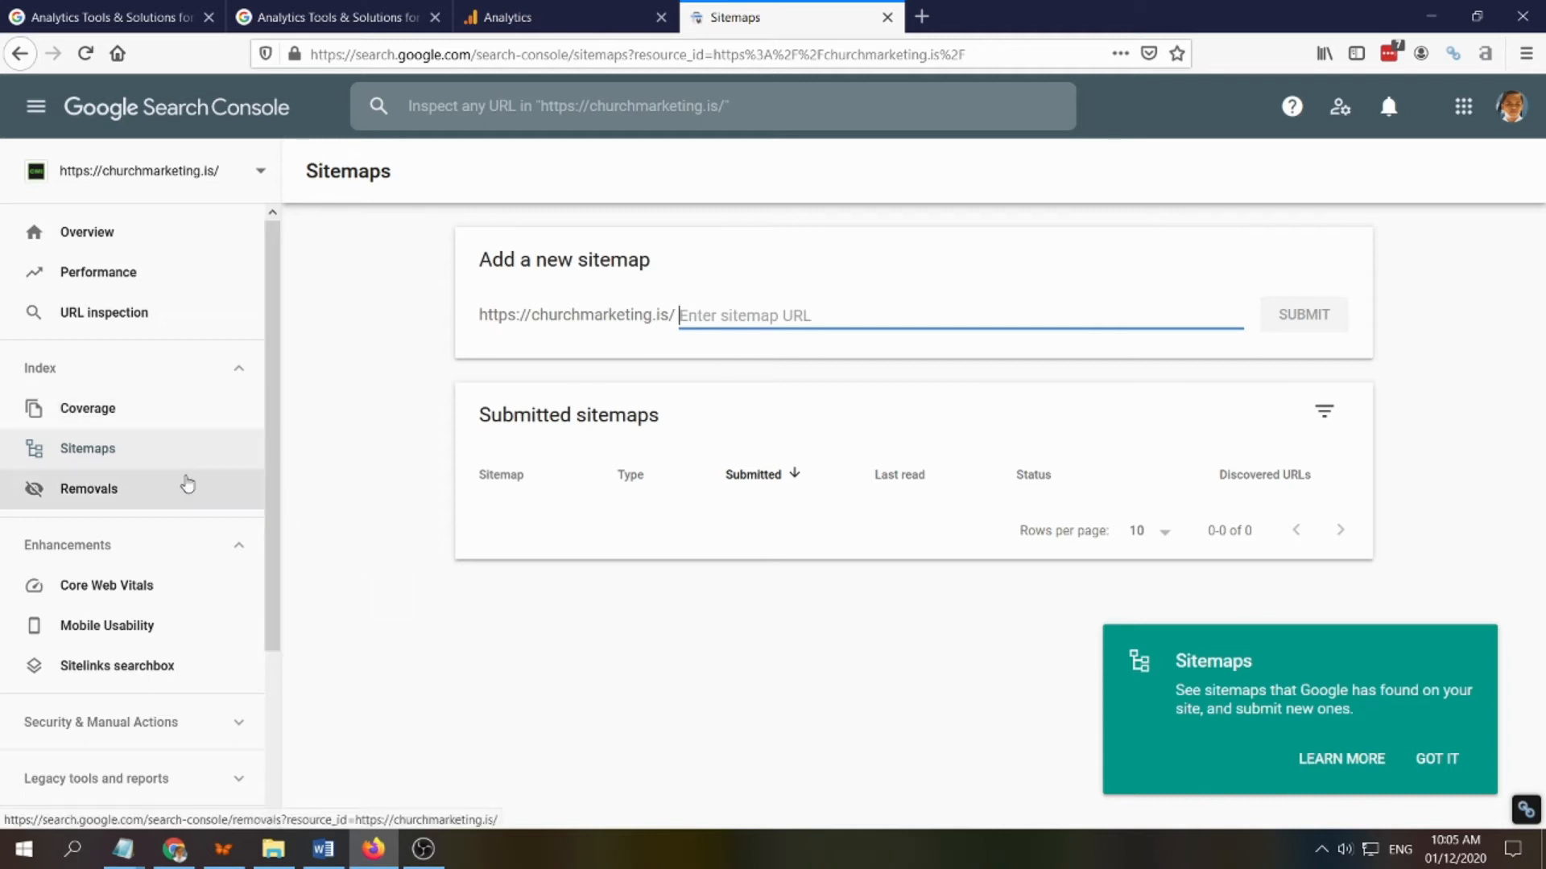
click(104, 278)
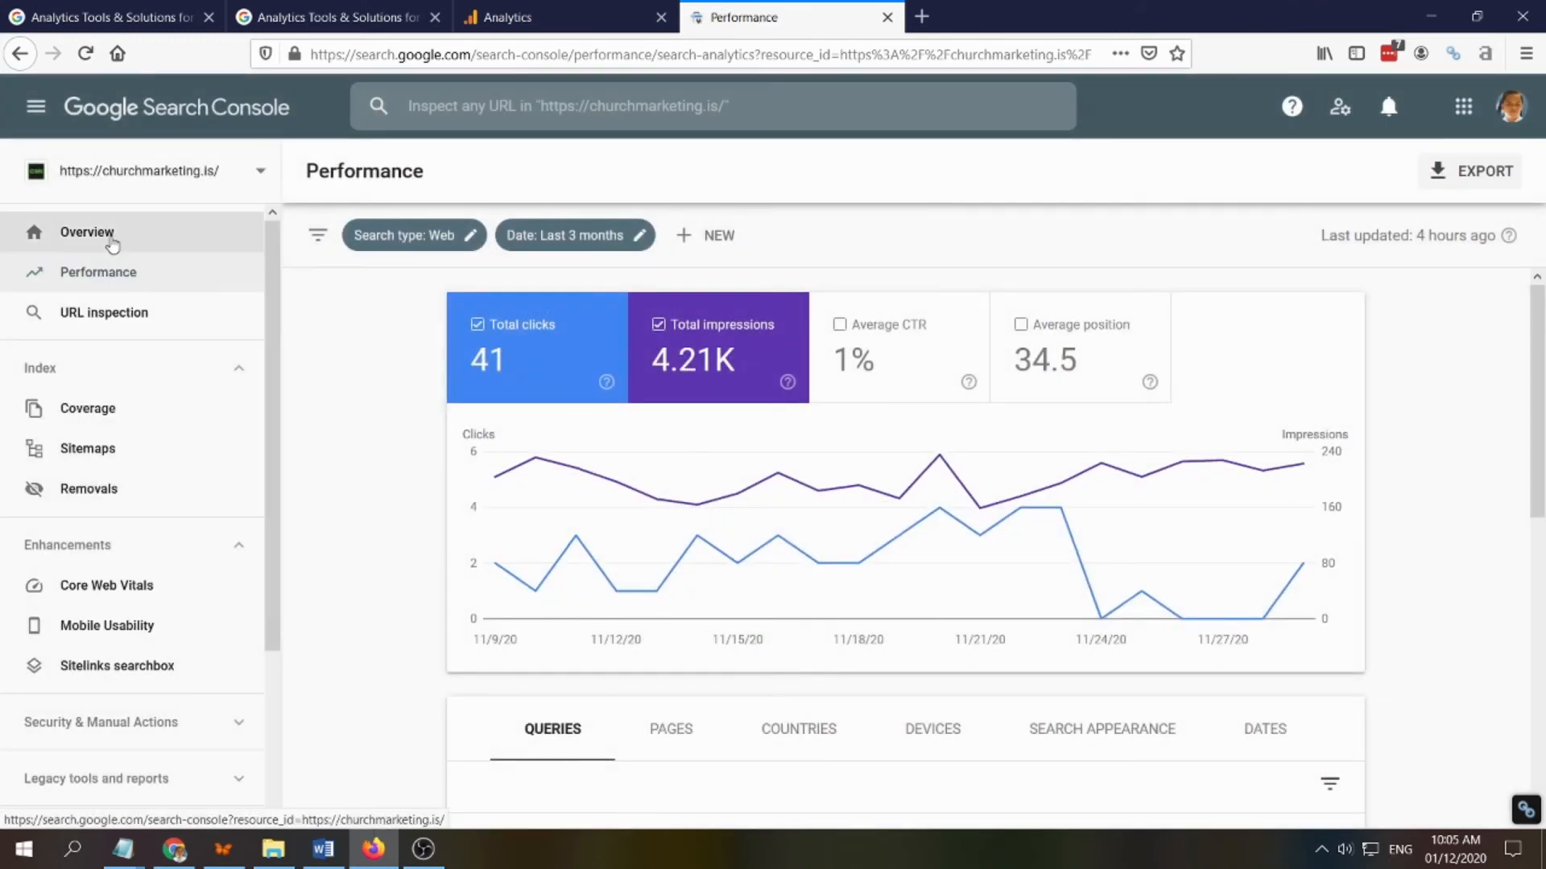
click(113, 241)
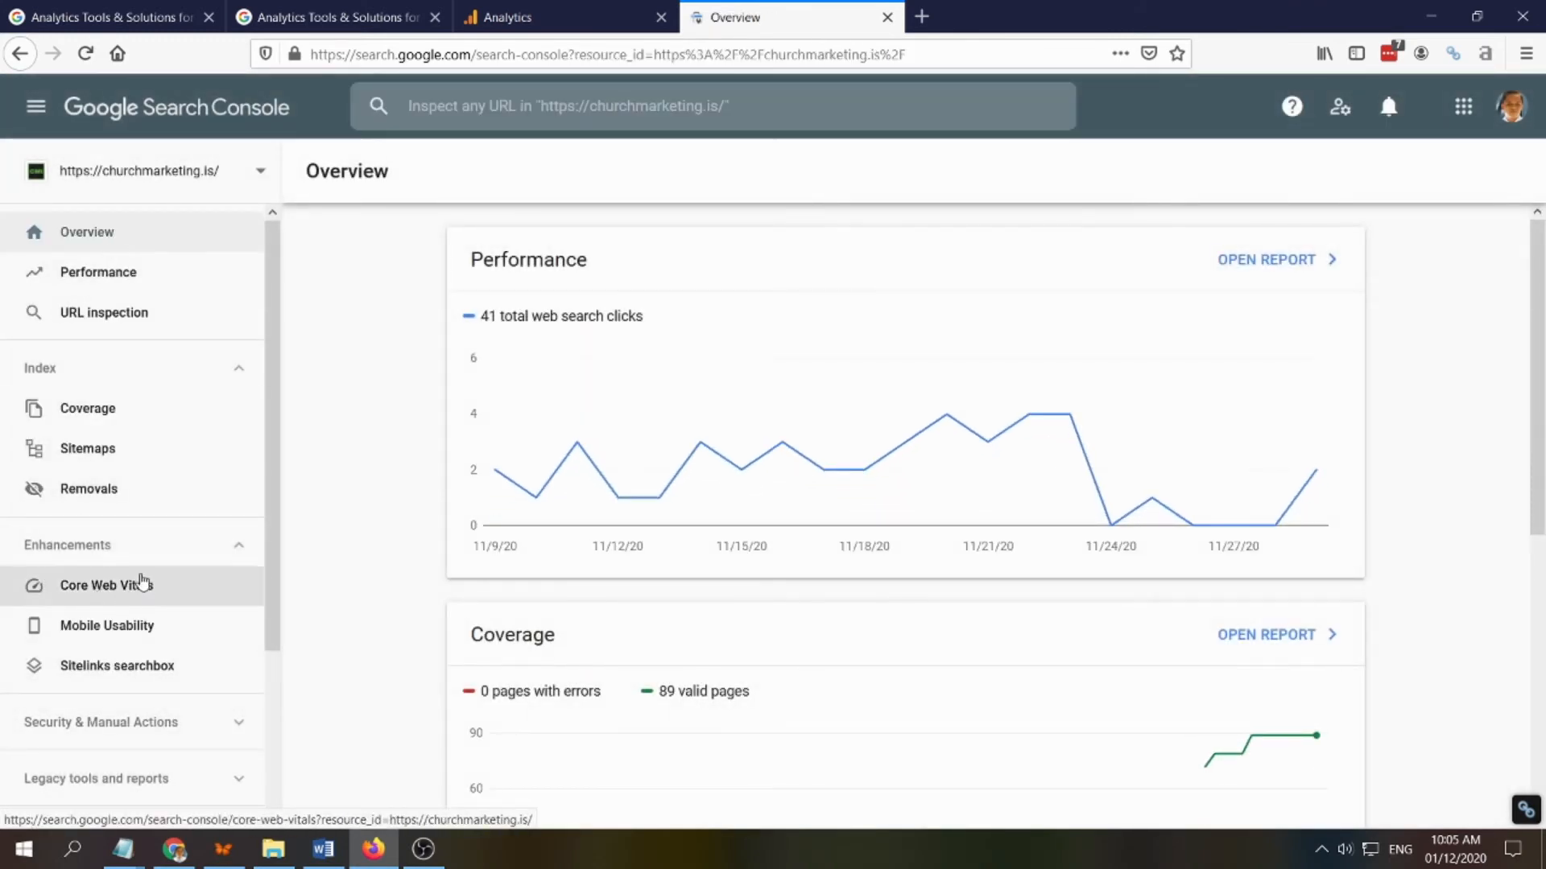
View the Links report and the Settings page of the churchmarketing.is property.
scroll(177, 572, down, 3)
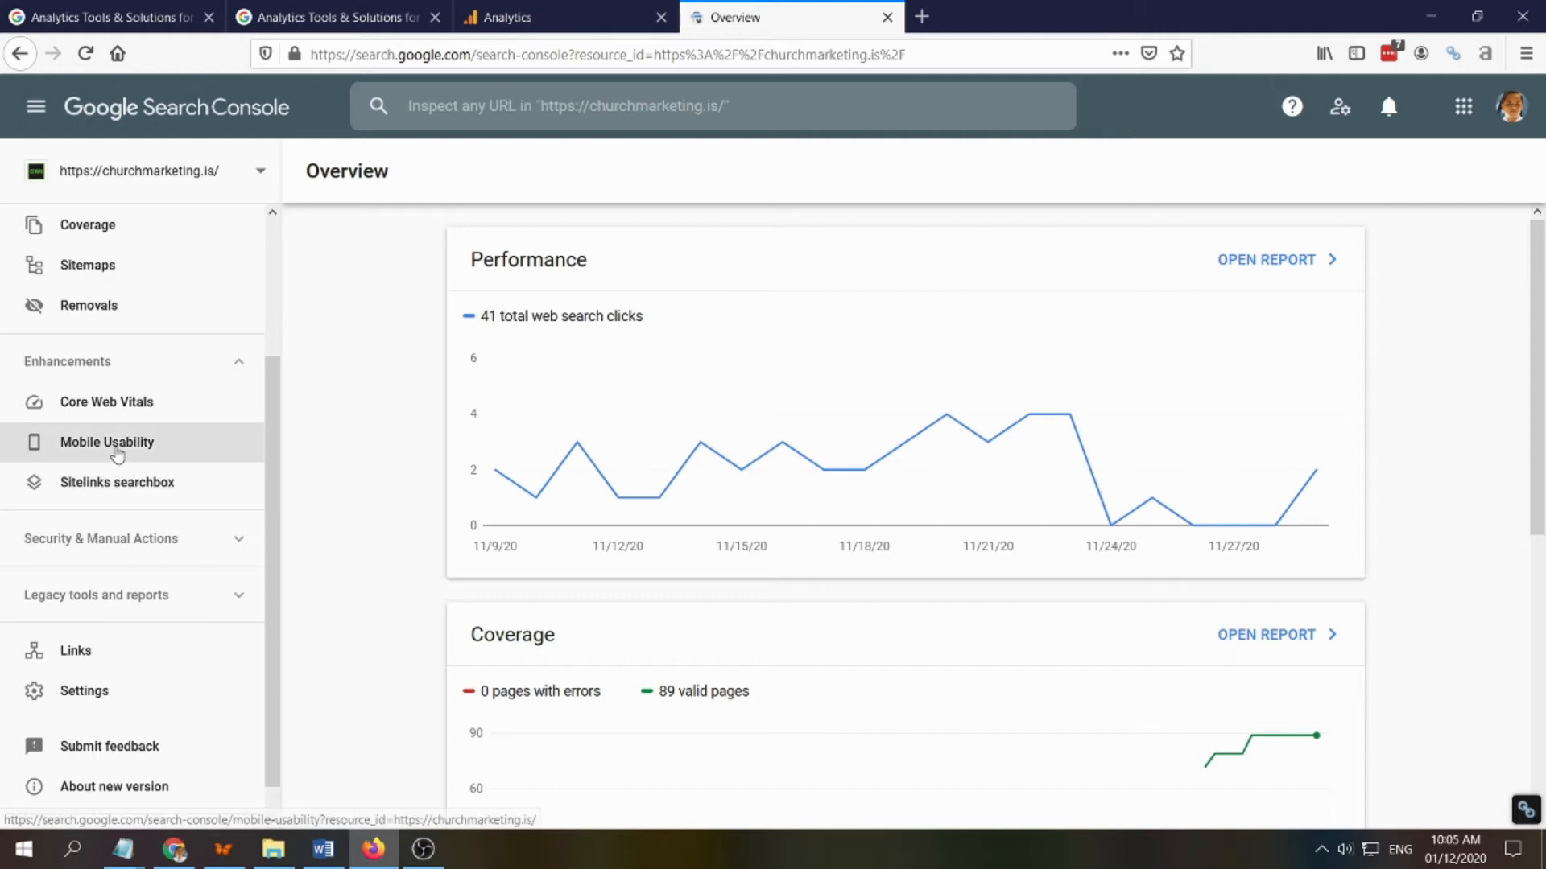
scroll(121, 459, down, 1)
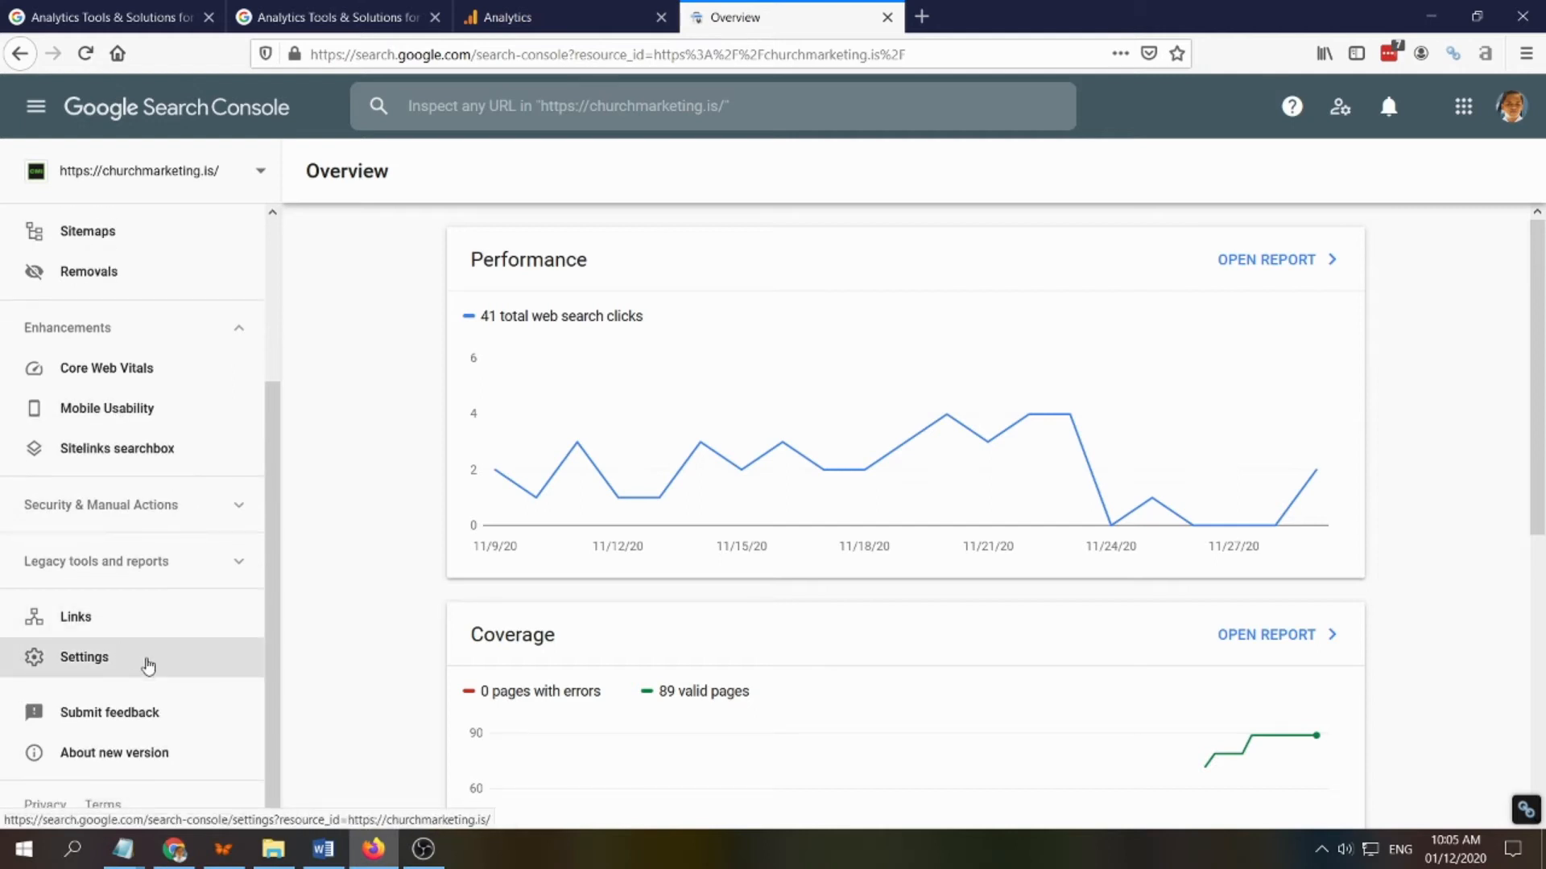
click(70, 618)
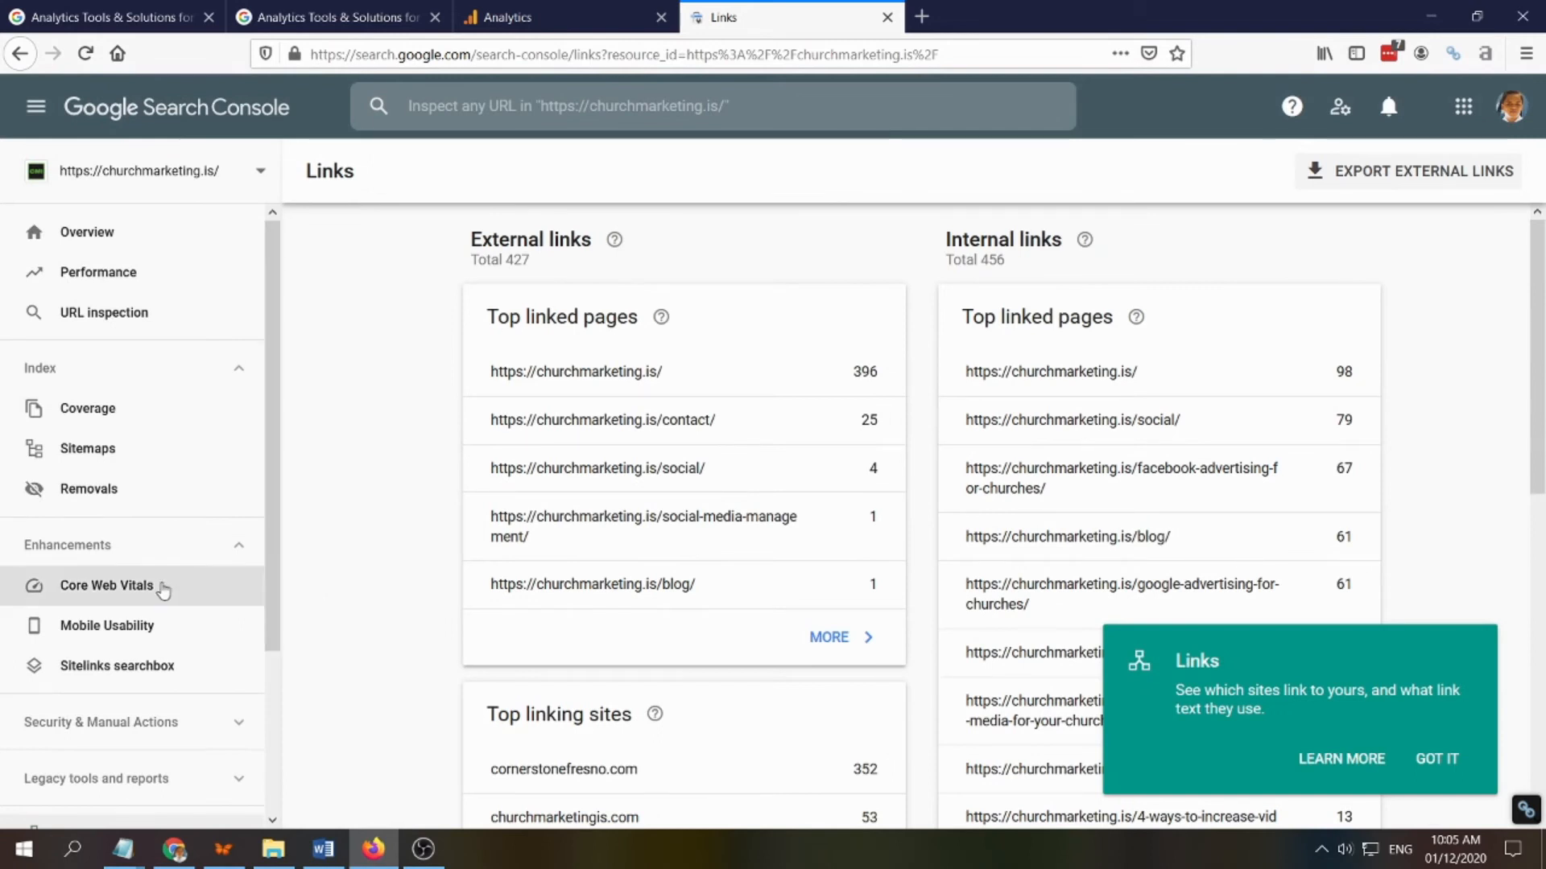
scroll(177, 579, down, 2)
scroll(192, 570, down, 2)
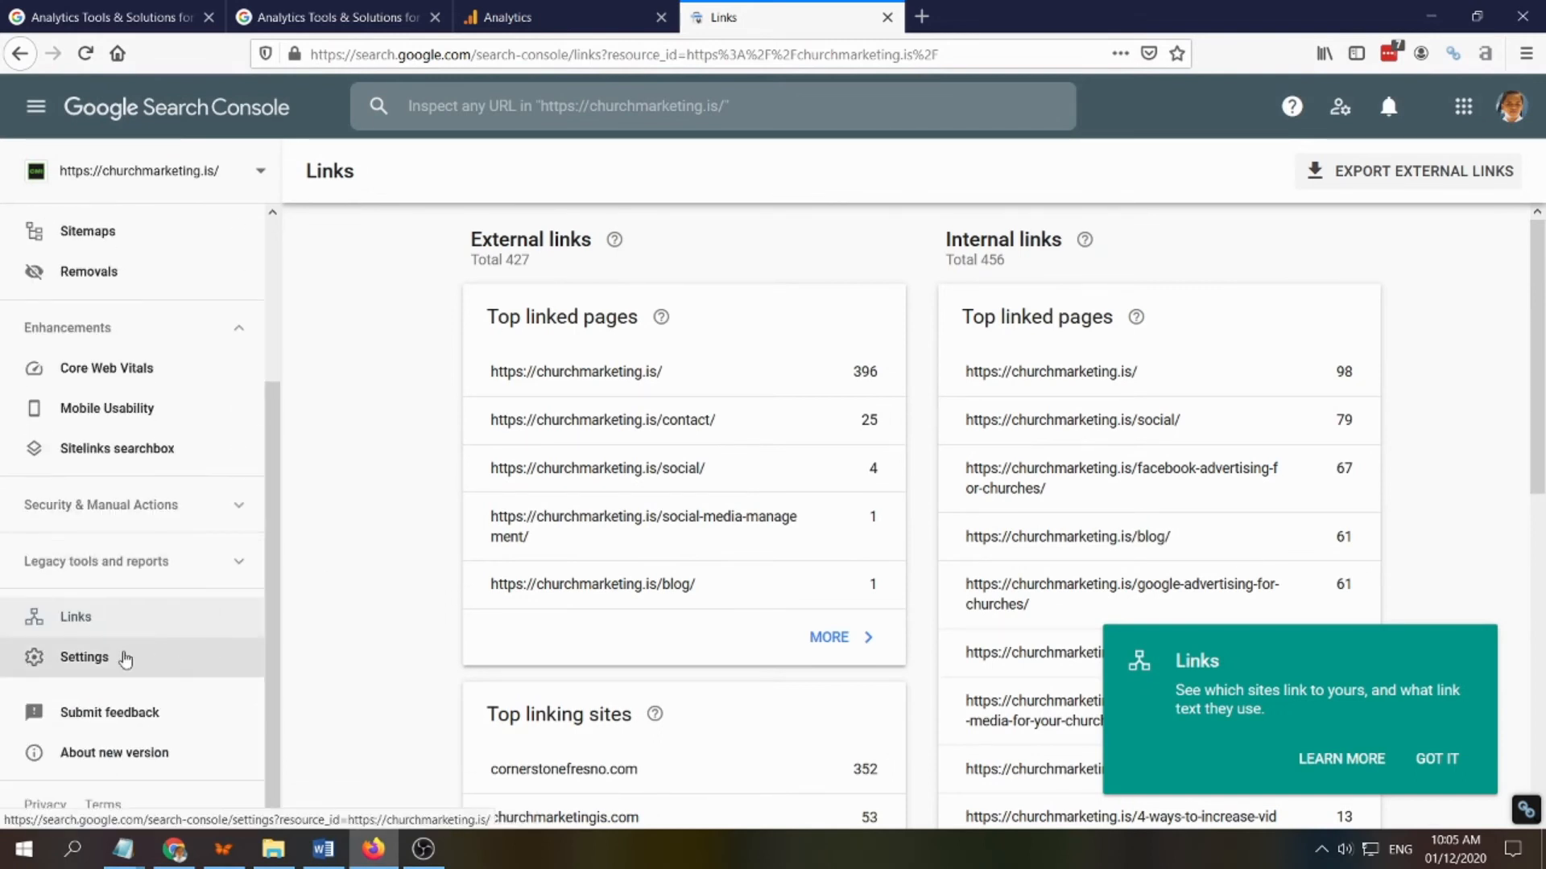
click(101, 655)
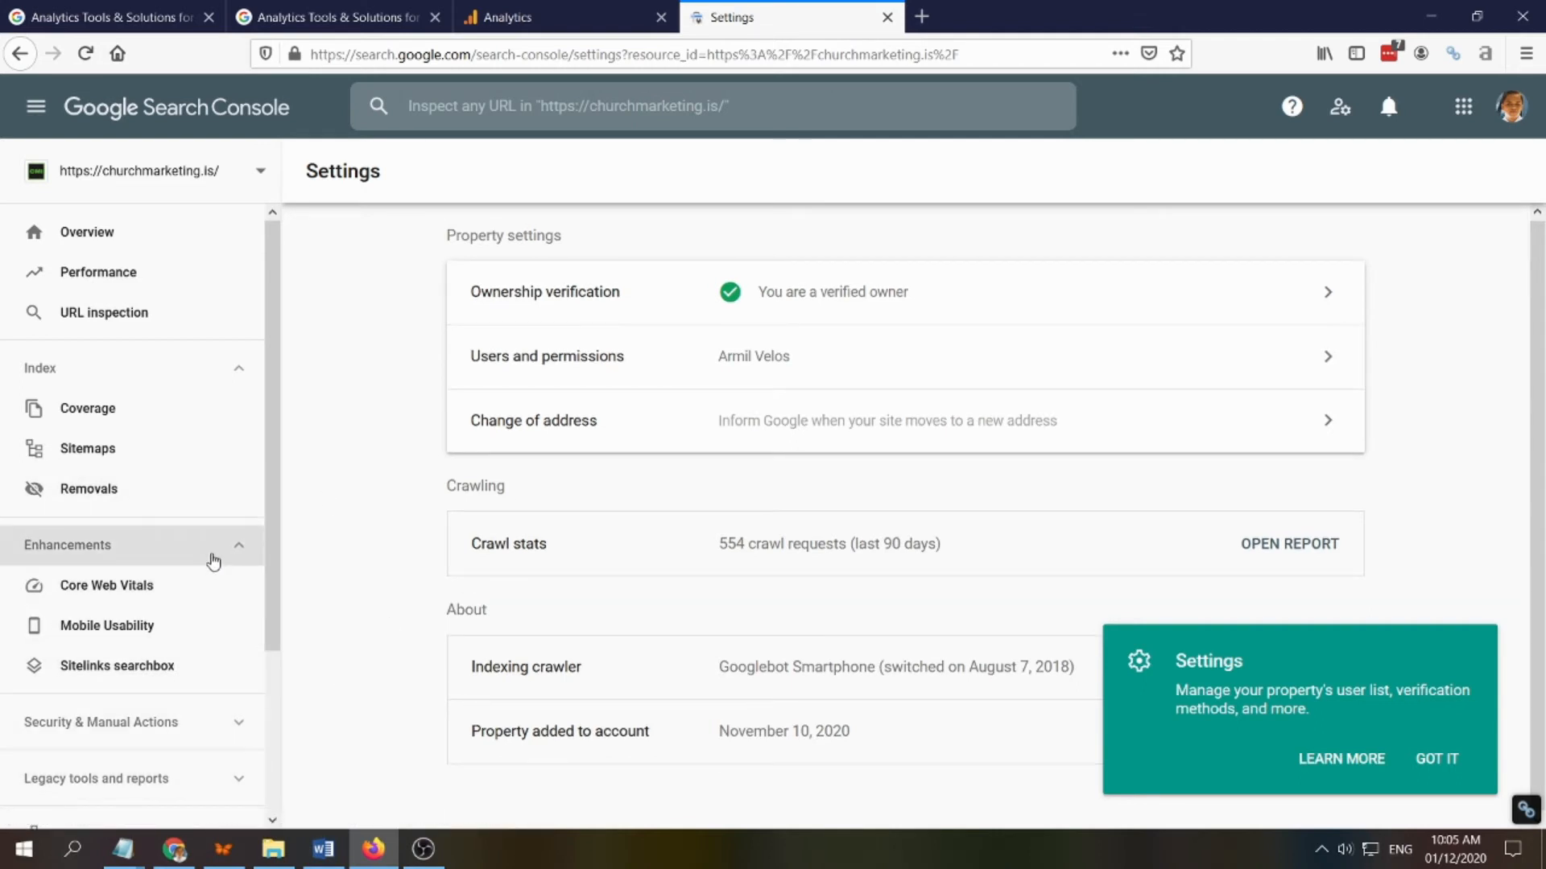
Open the legacy International targeting tool for churchmarketing.is and check the country its domain is associated with.
scroll(234, 576, down, 3)
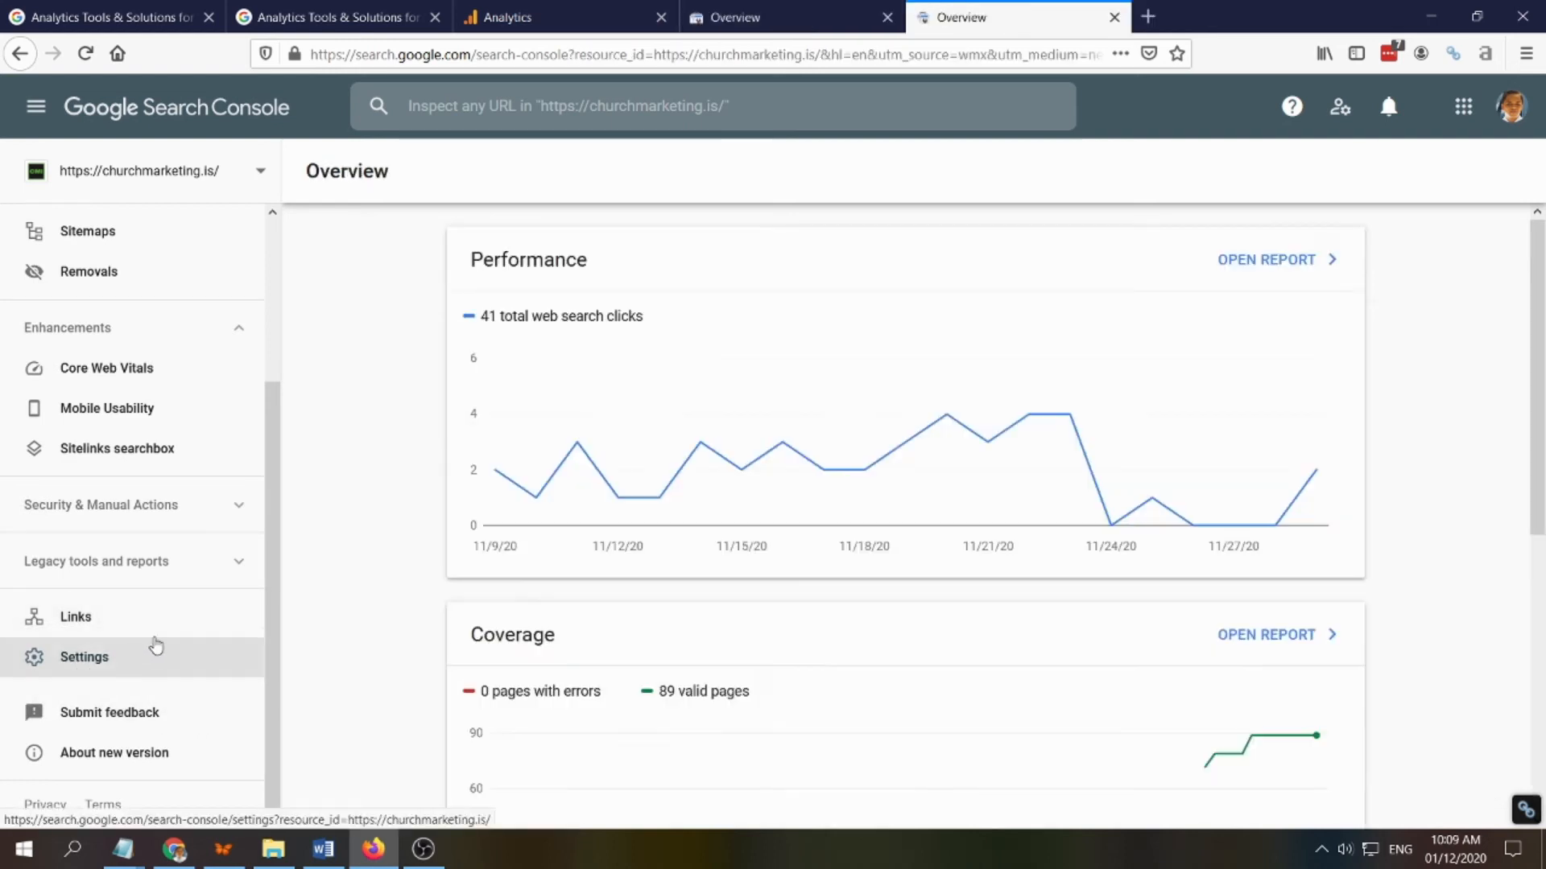
click(238, 566)
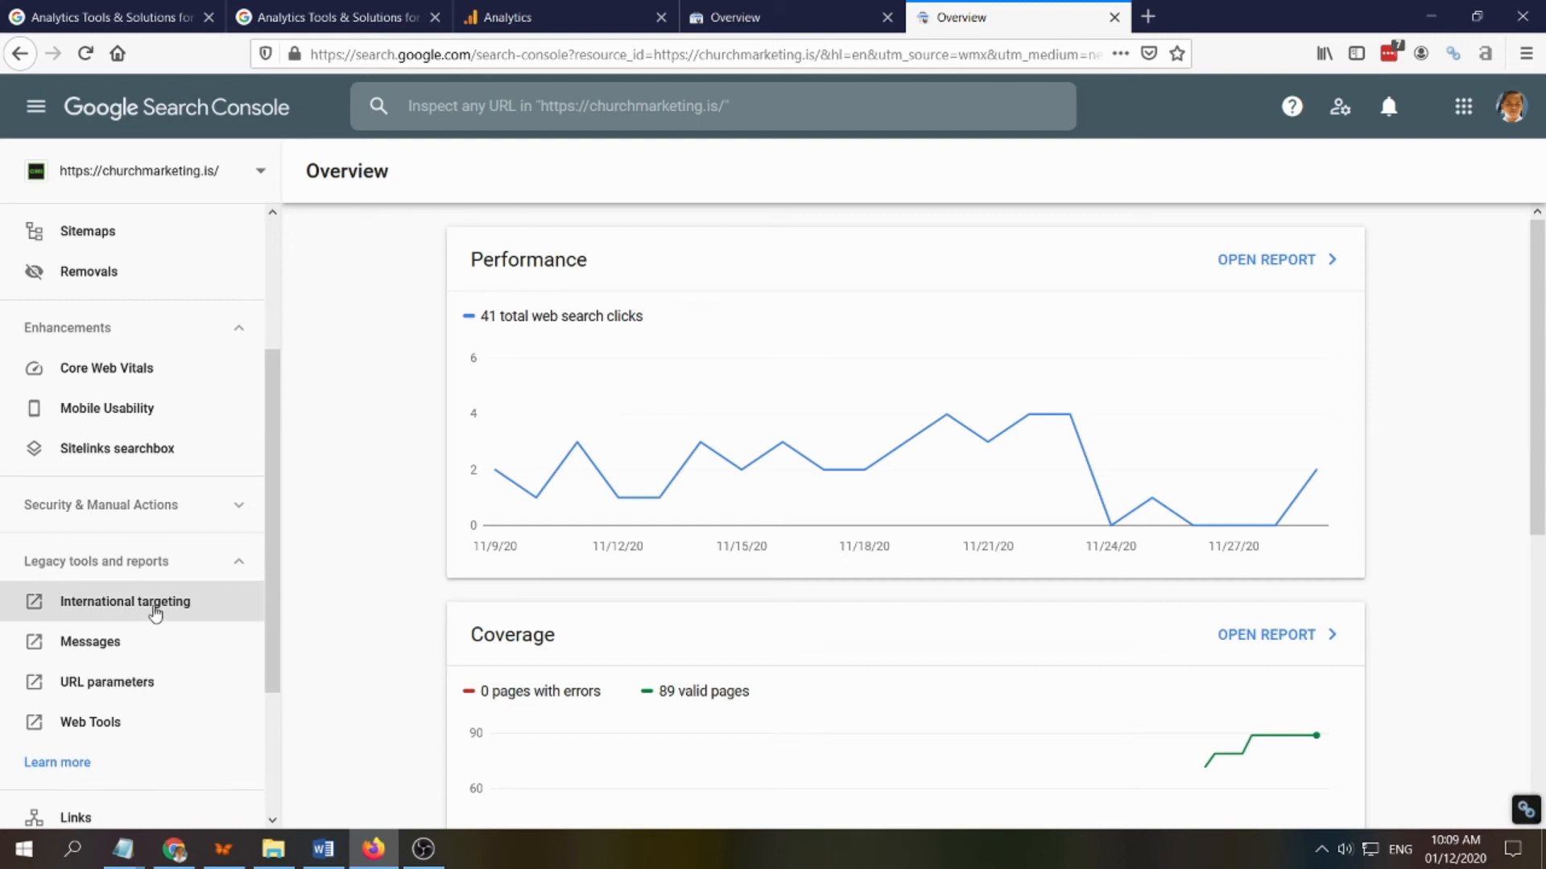
click(141, 609)
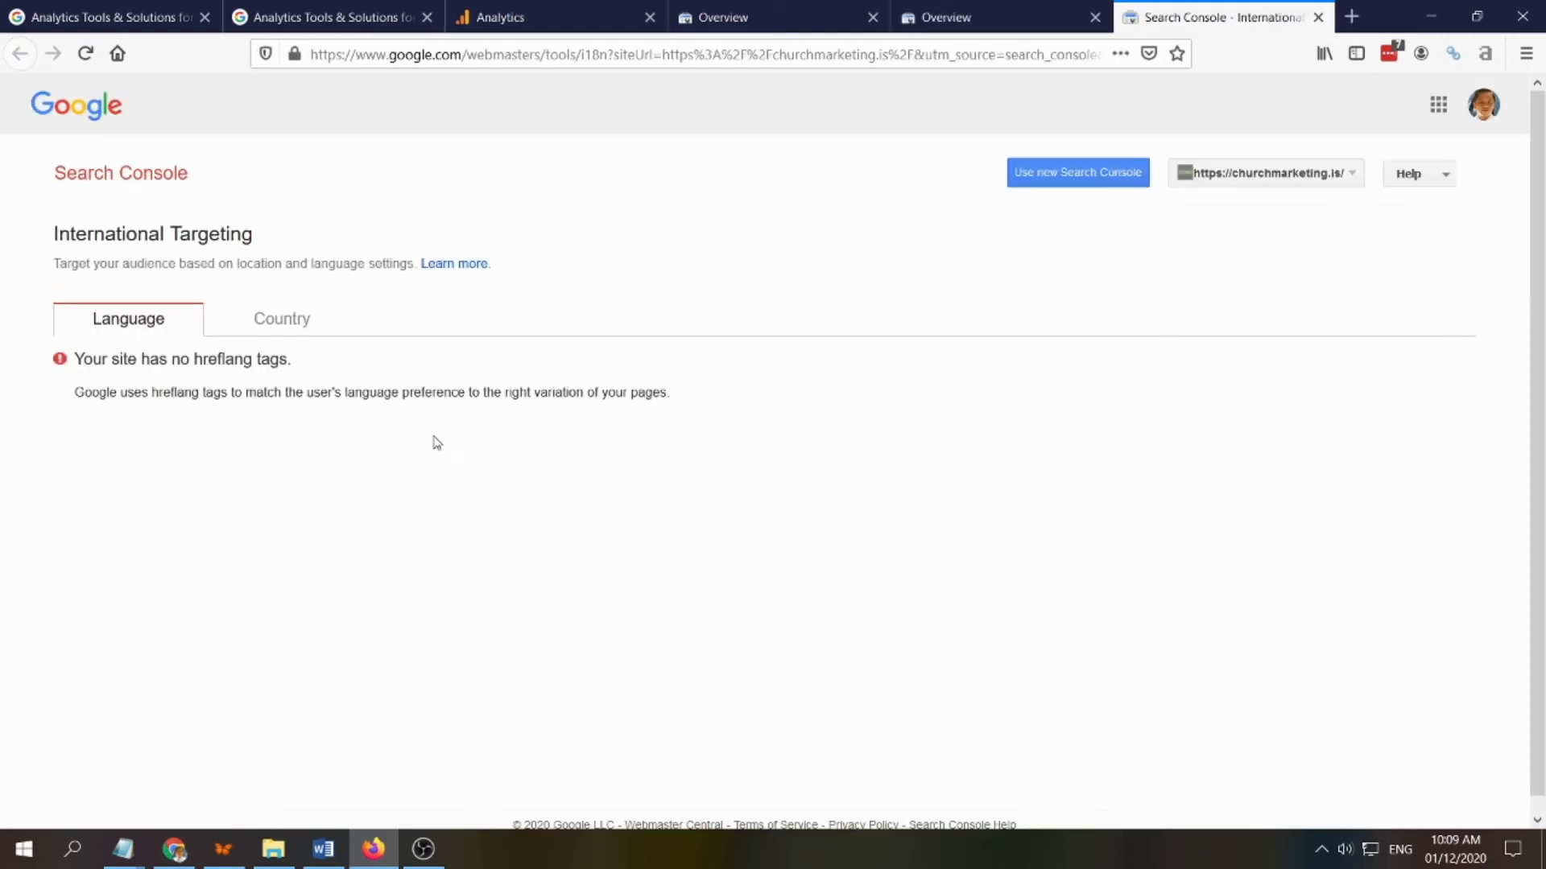
click(293, 317)
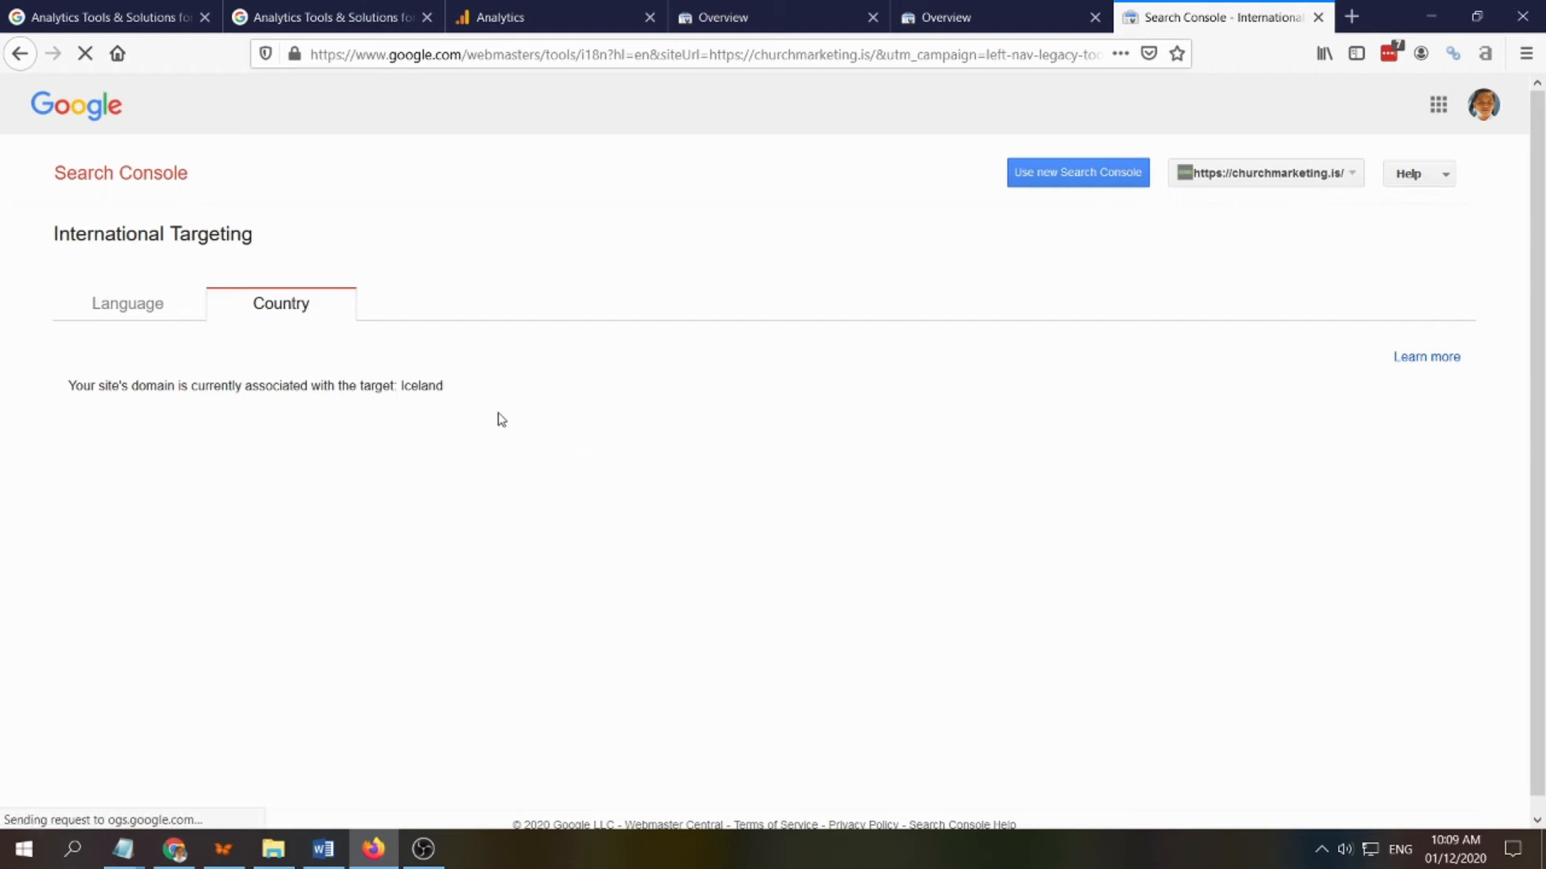
drag(402, 386, 487, 398)
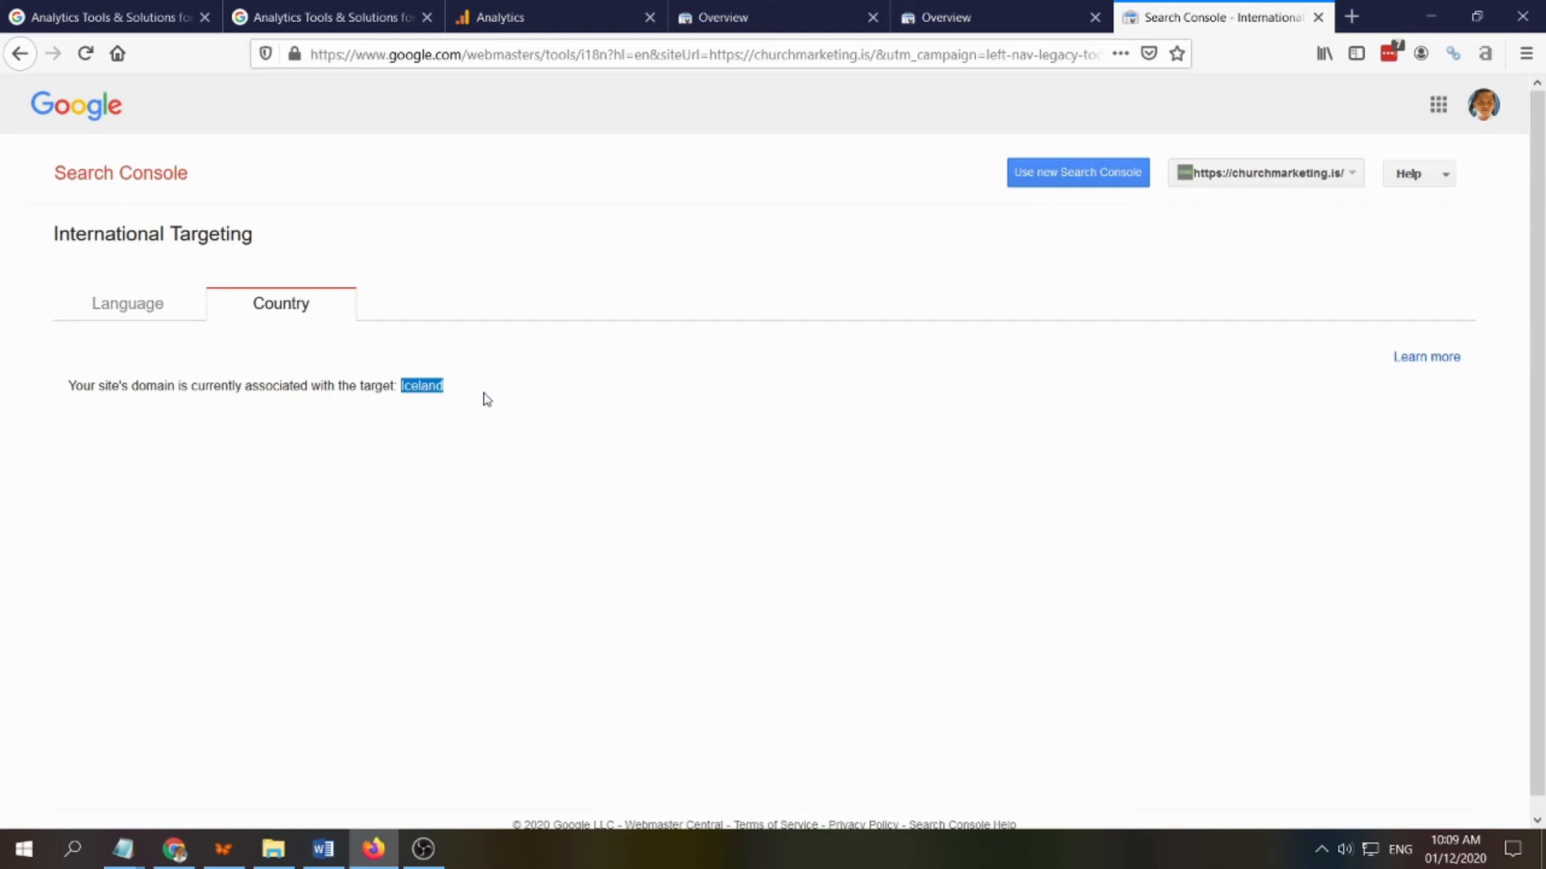
Return to Analytics and leave the unsaved goal form for the Admin overview of account, property and view settings.
click(522, 18)
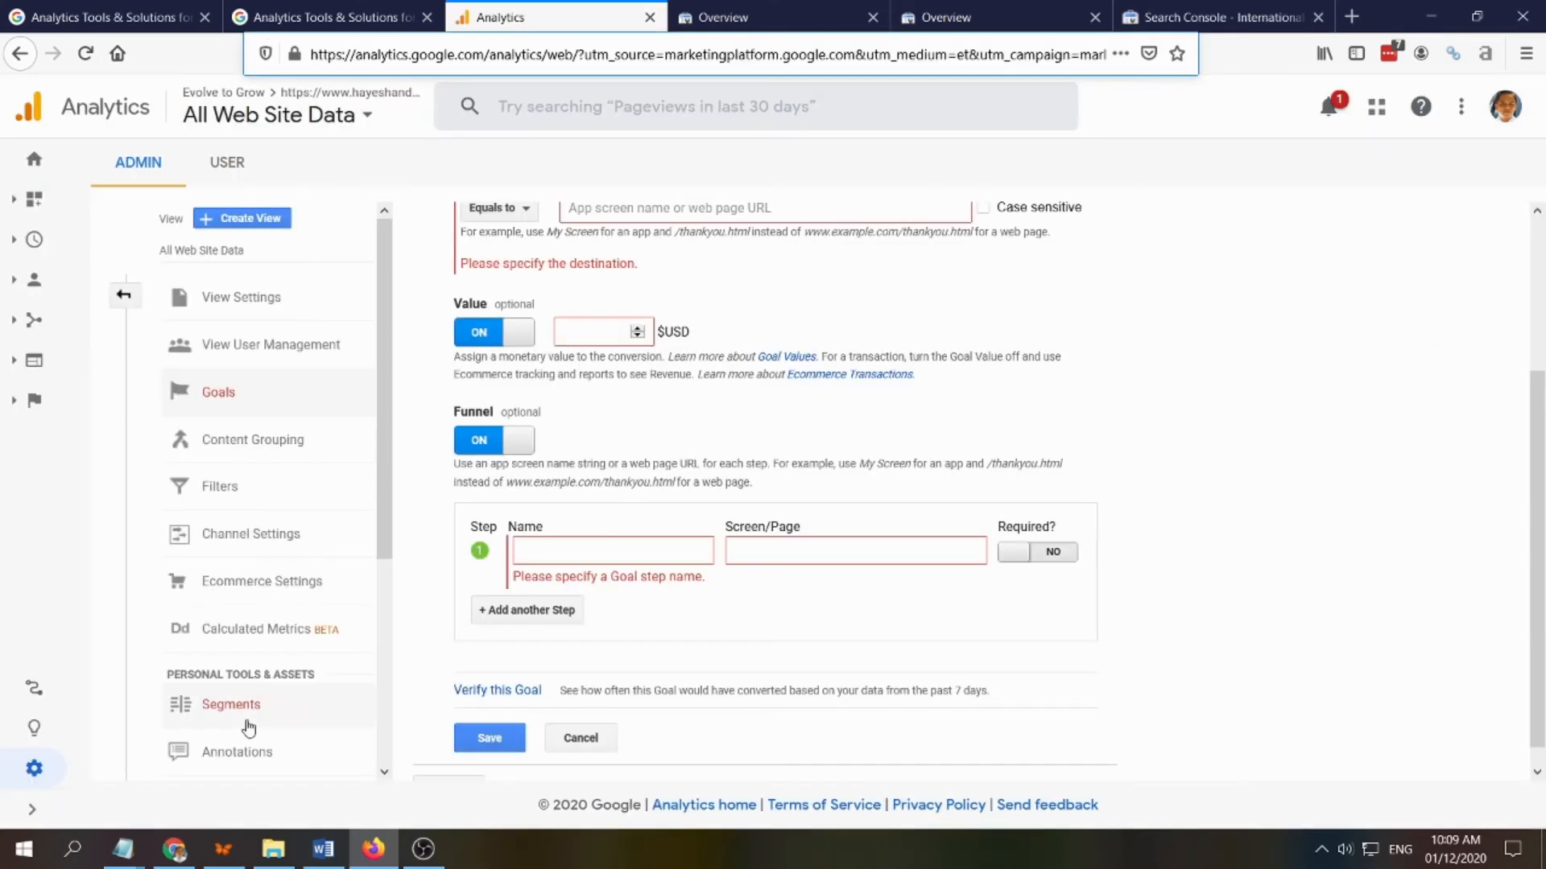
scroll(248, 728, down, 4)
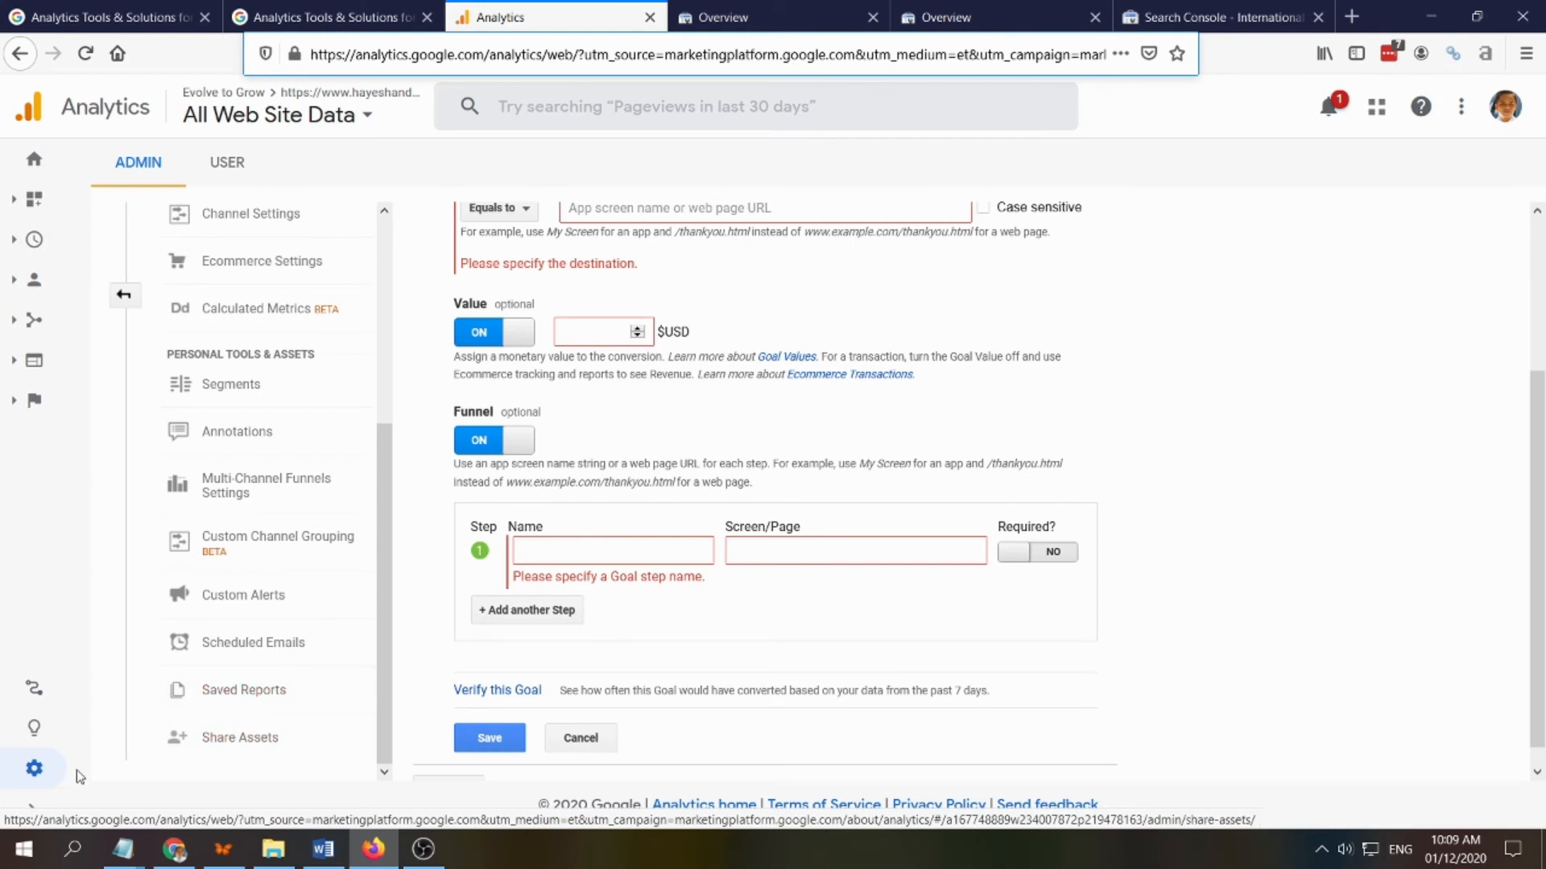
click(34, 768)
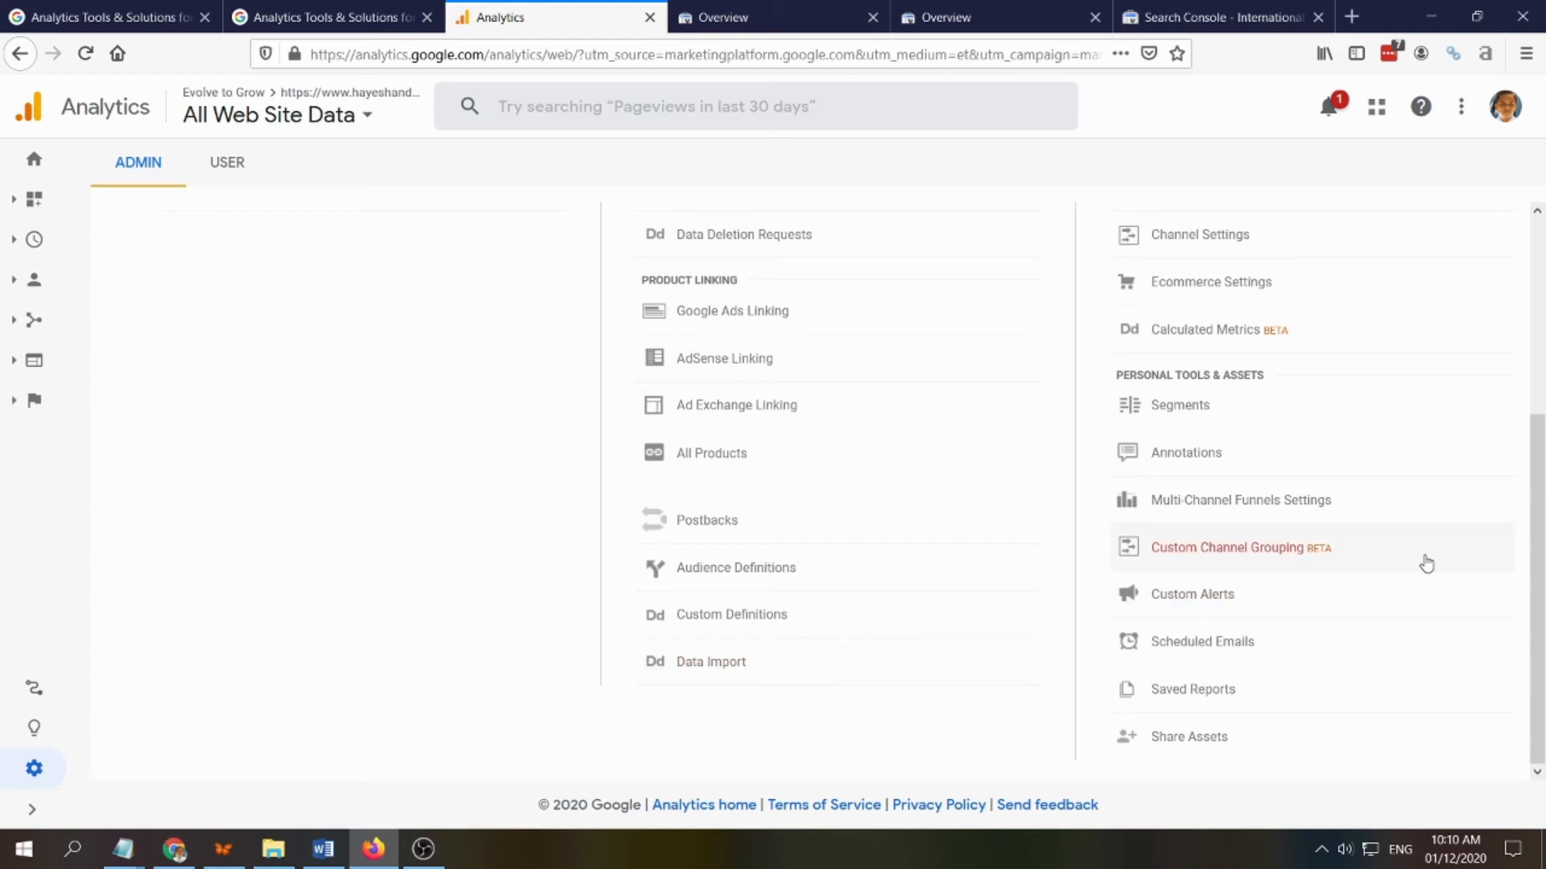
scroll(1425, 562, up, 3)
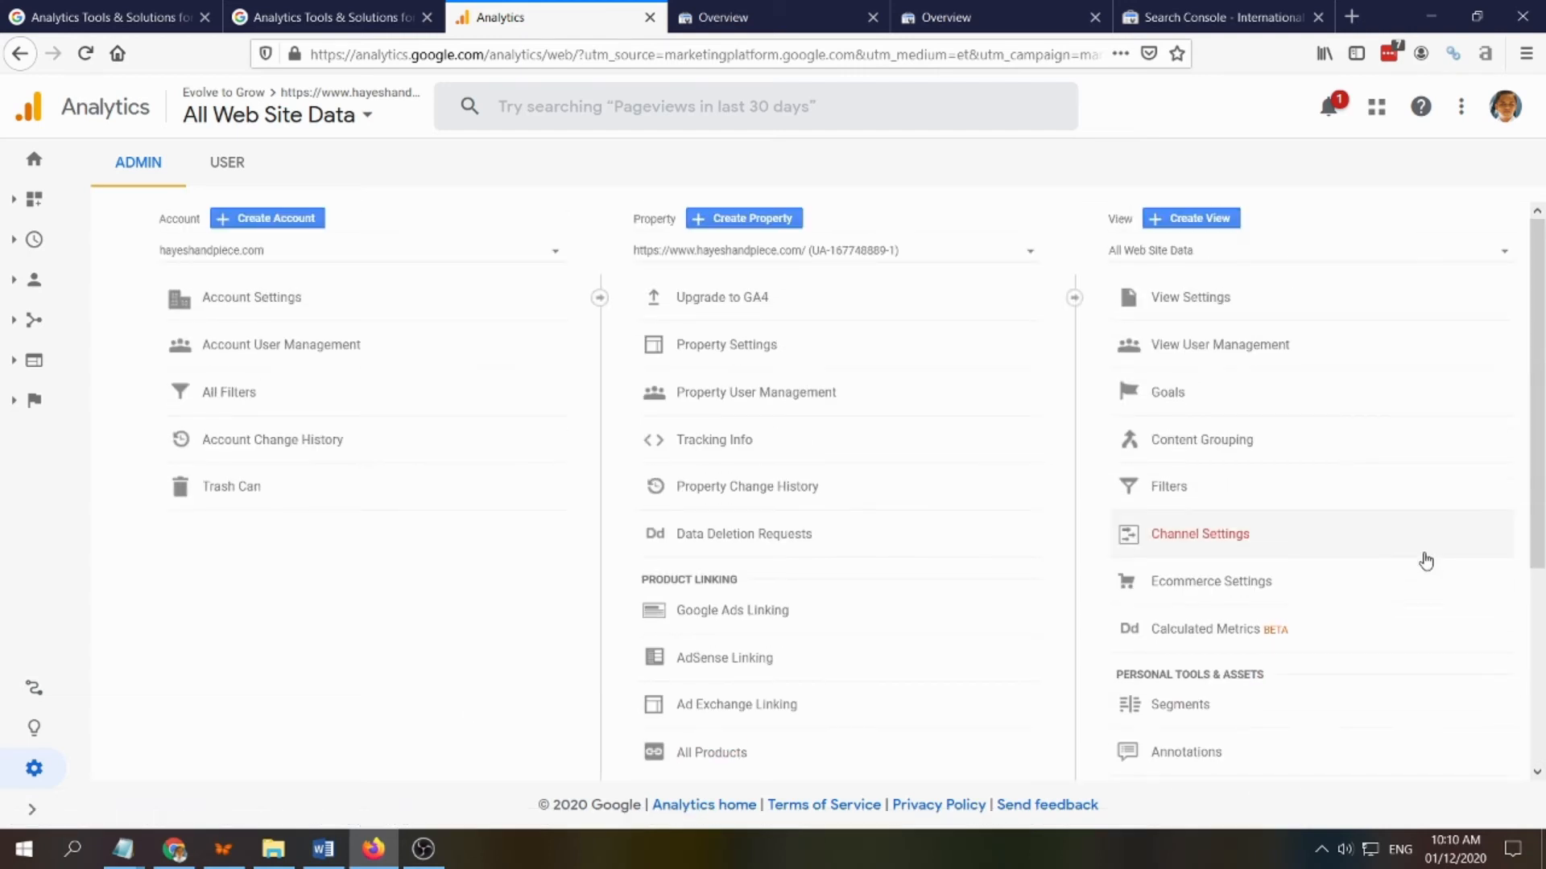
Open the property's Tracking Code page, discarding the unsaved filter changes, and select the entire Global Site Tag (gtag.js) snippet.
click(719, 444)
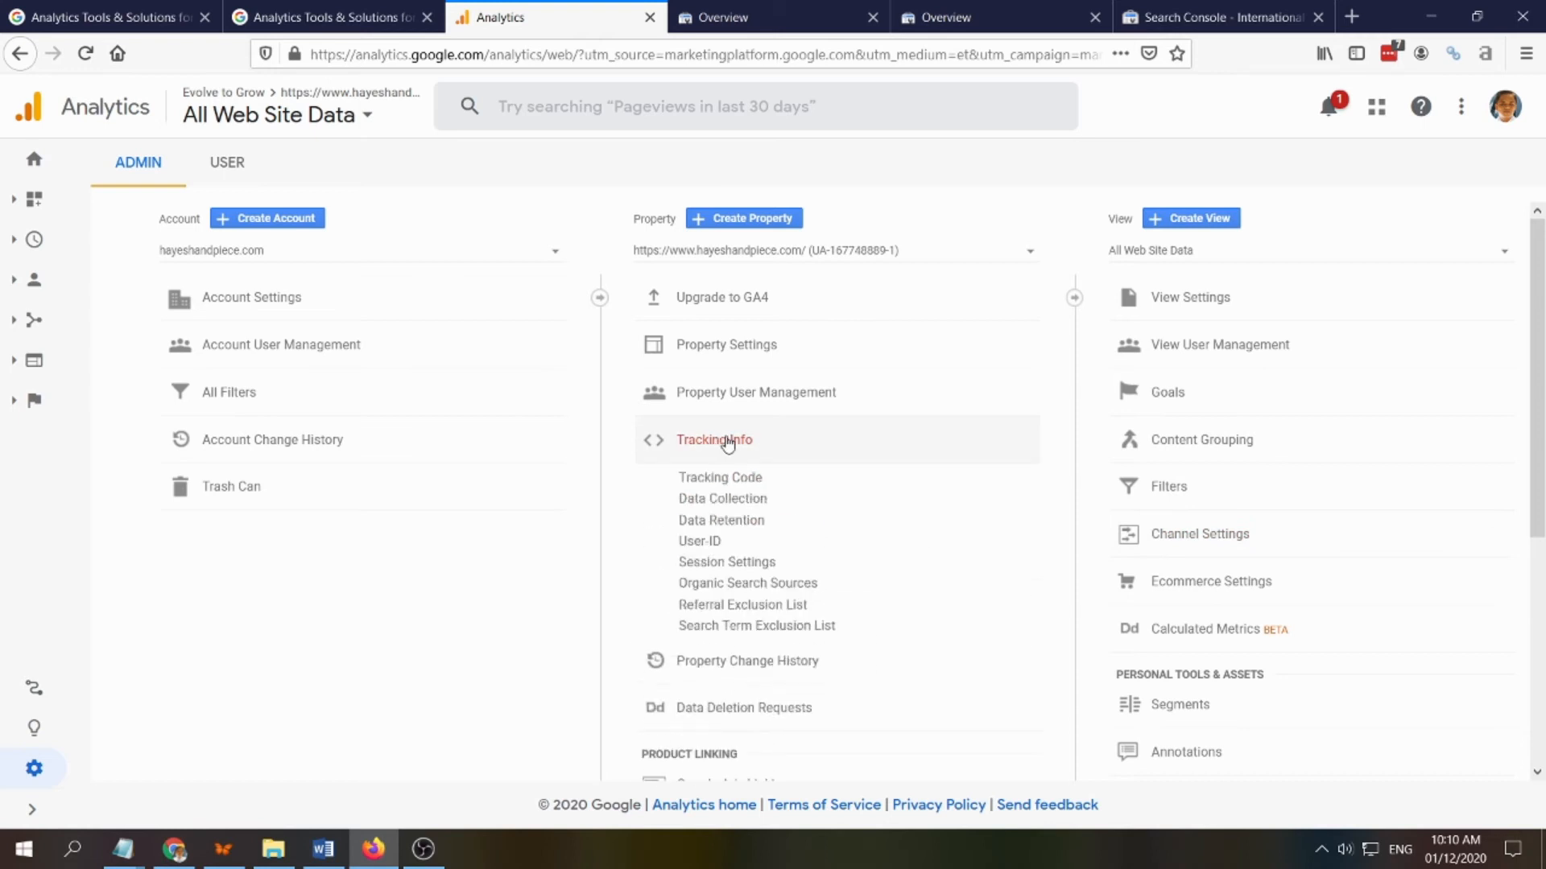
click(732, 479)
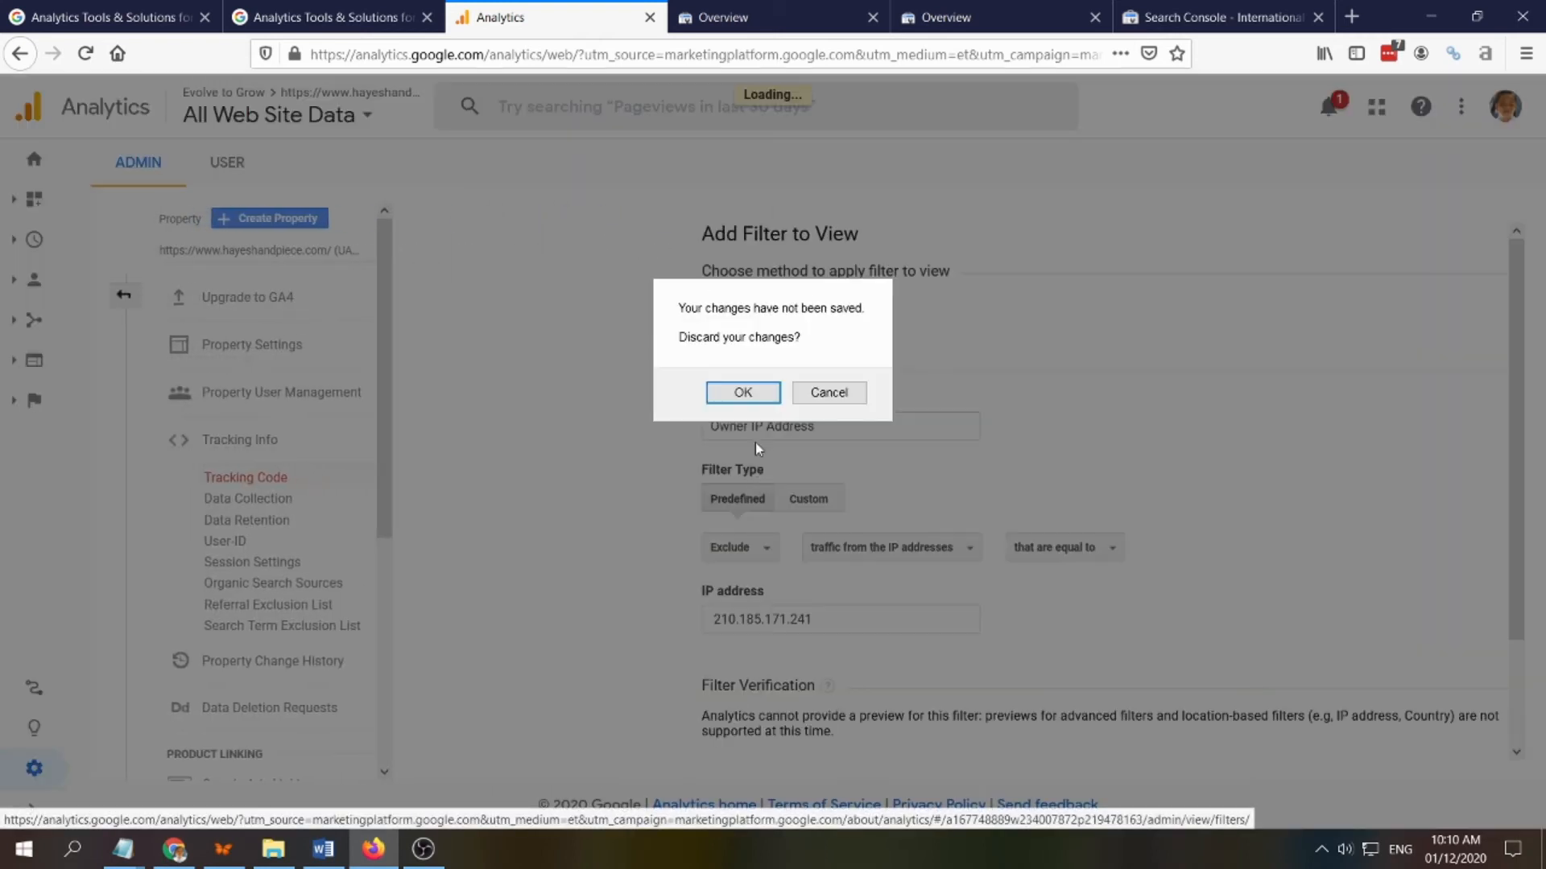
click(748, 395)
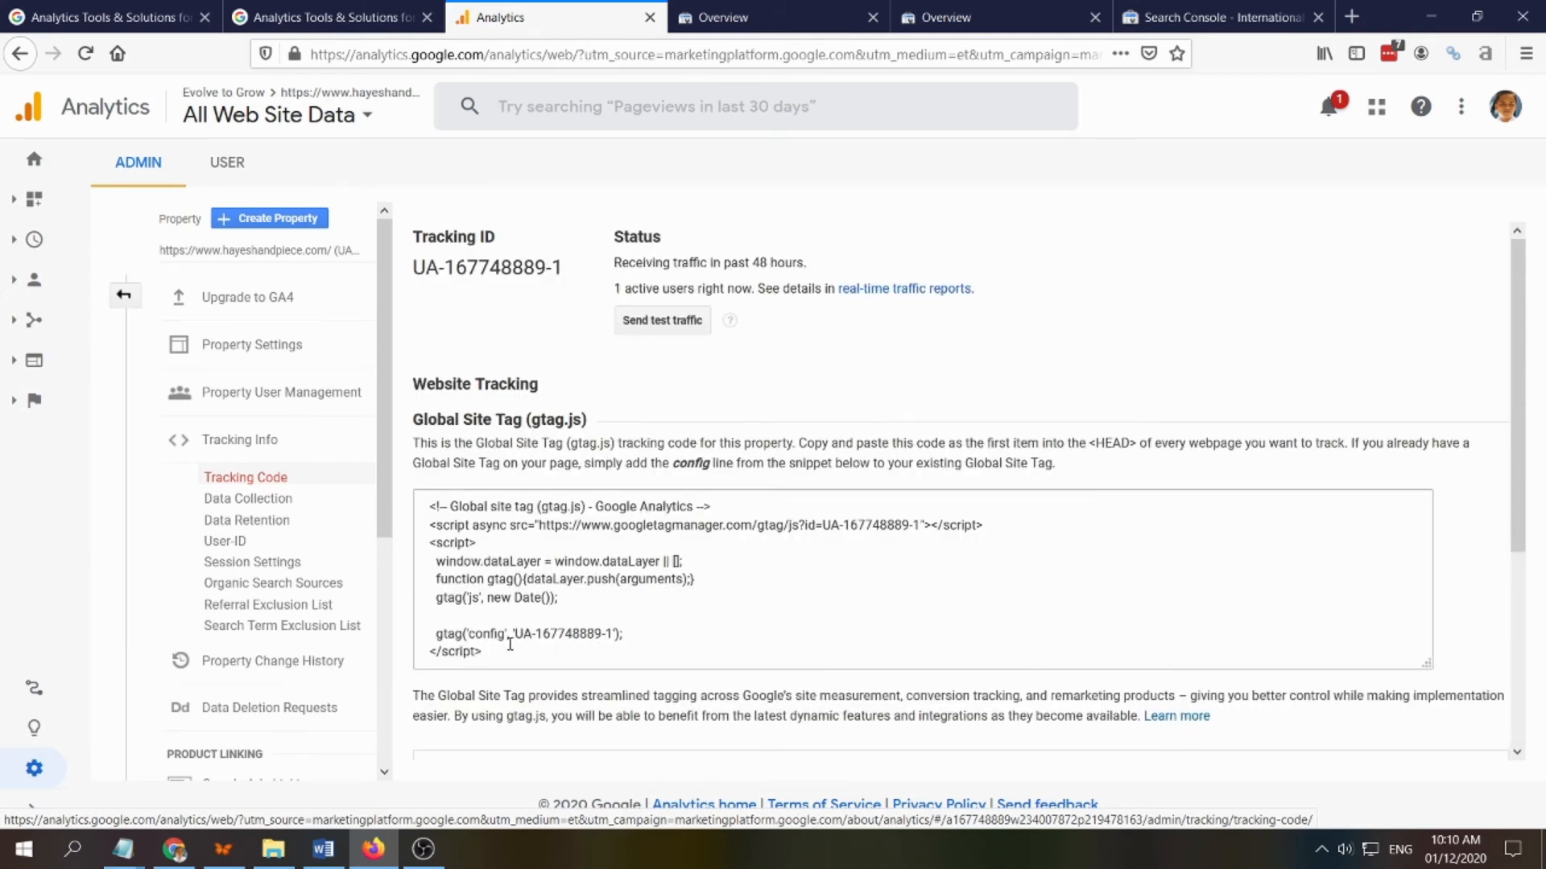
drag(498, 652, 403, 509)
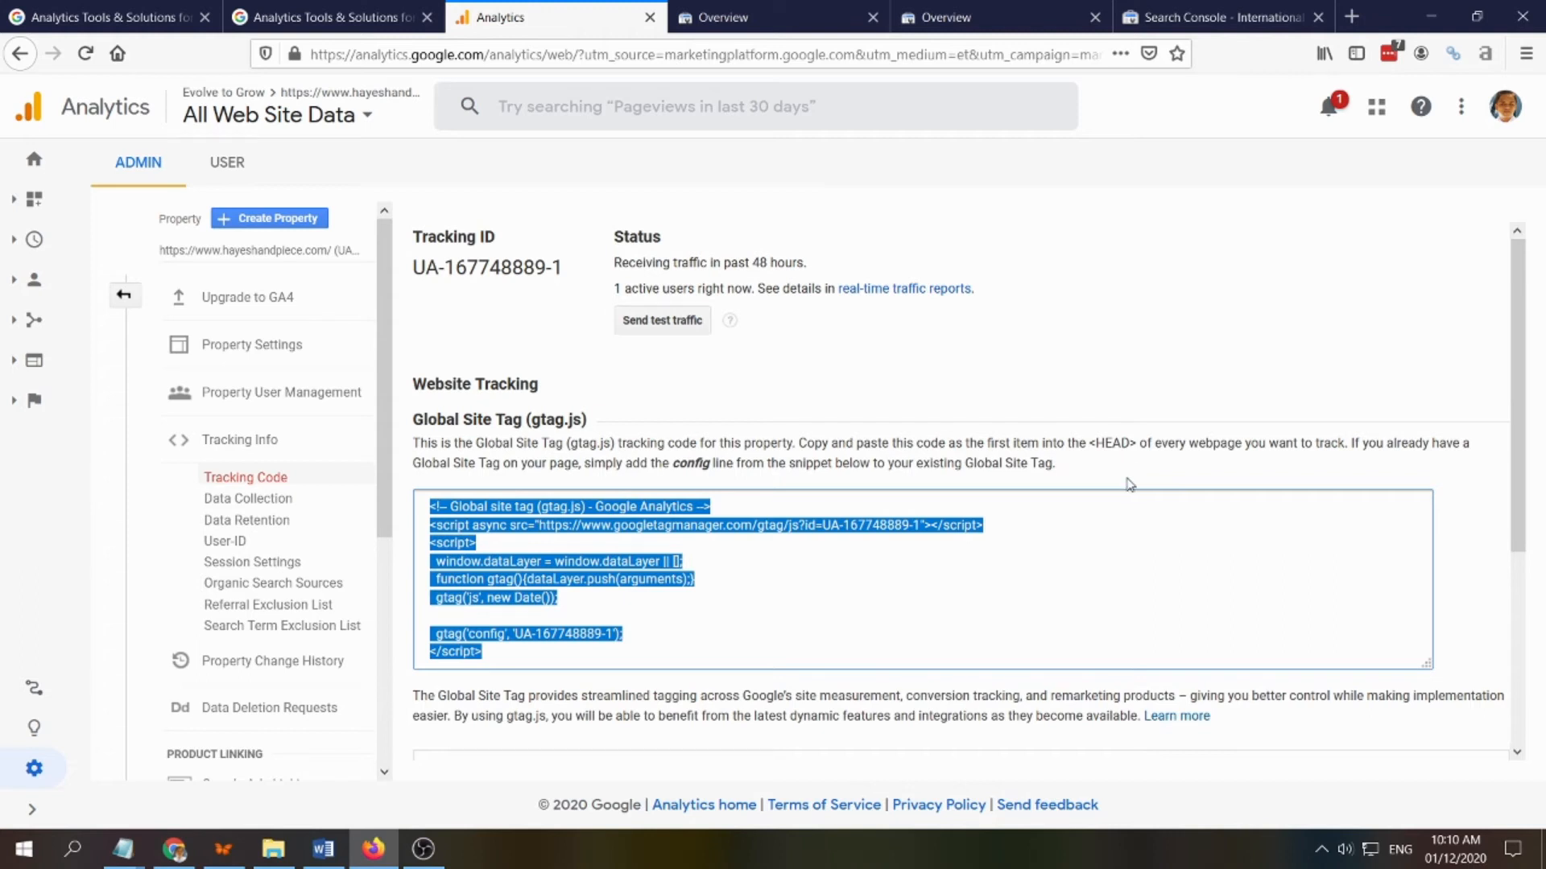
Switch to Chrome and open the WordPress dashboard at wowvisible.com/wp-admin in a new tab.
click(176, 859)
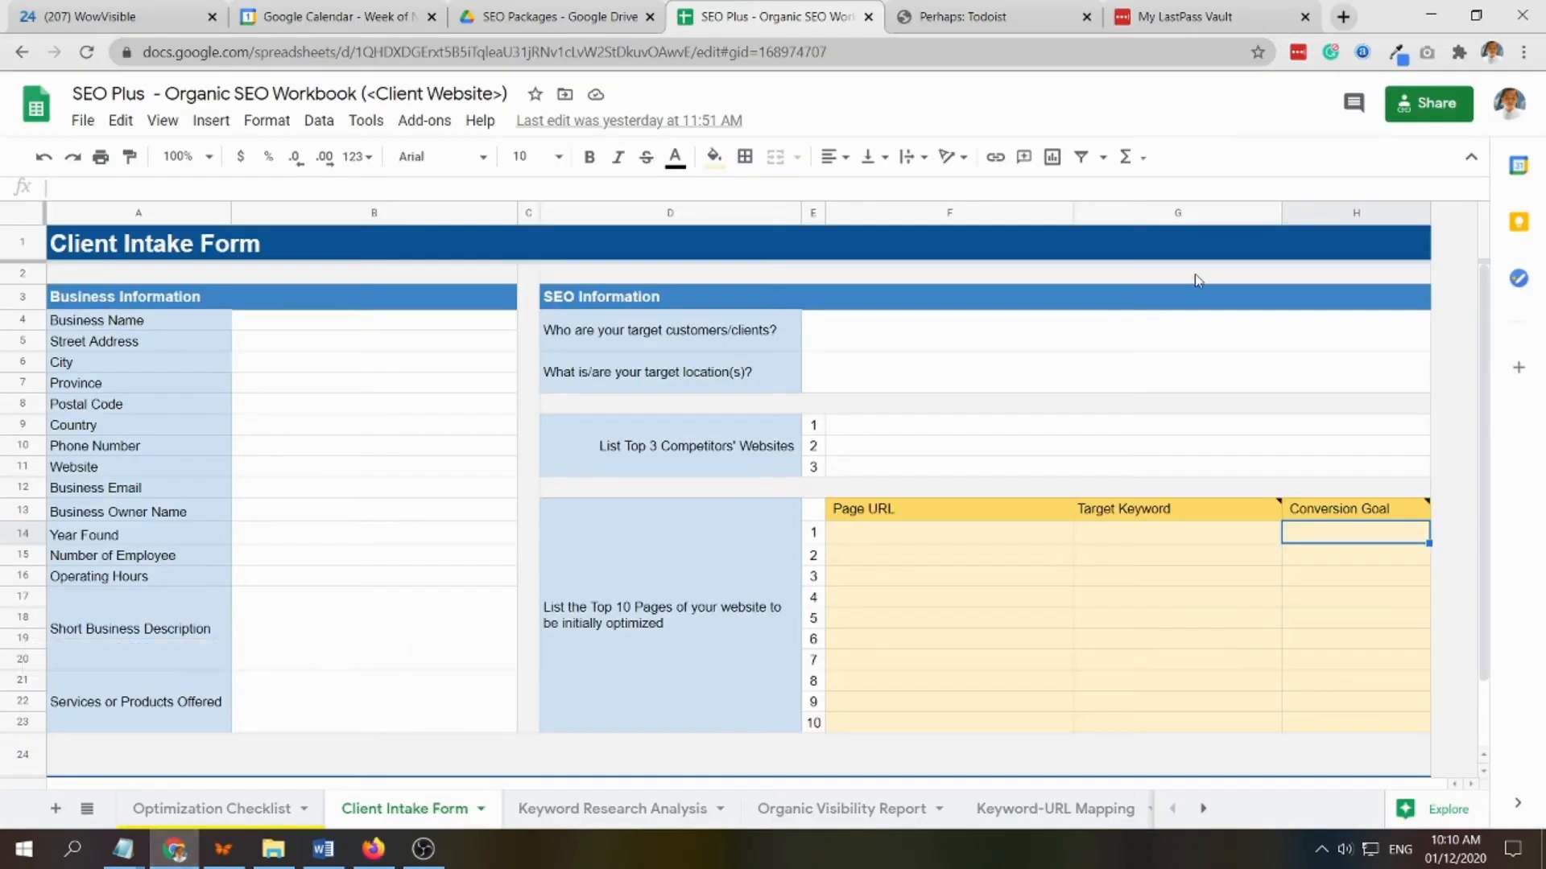
click(1342, 16)
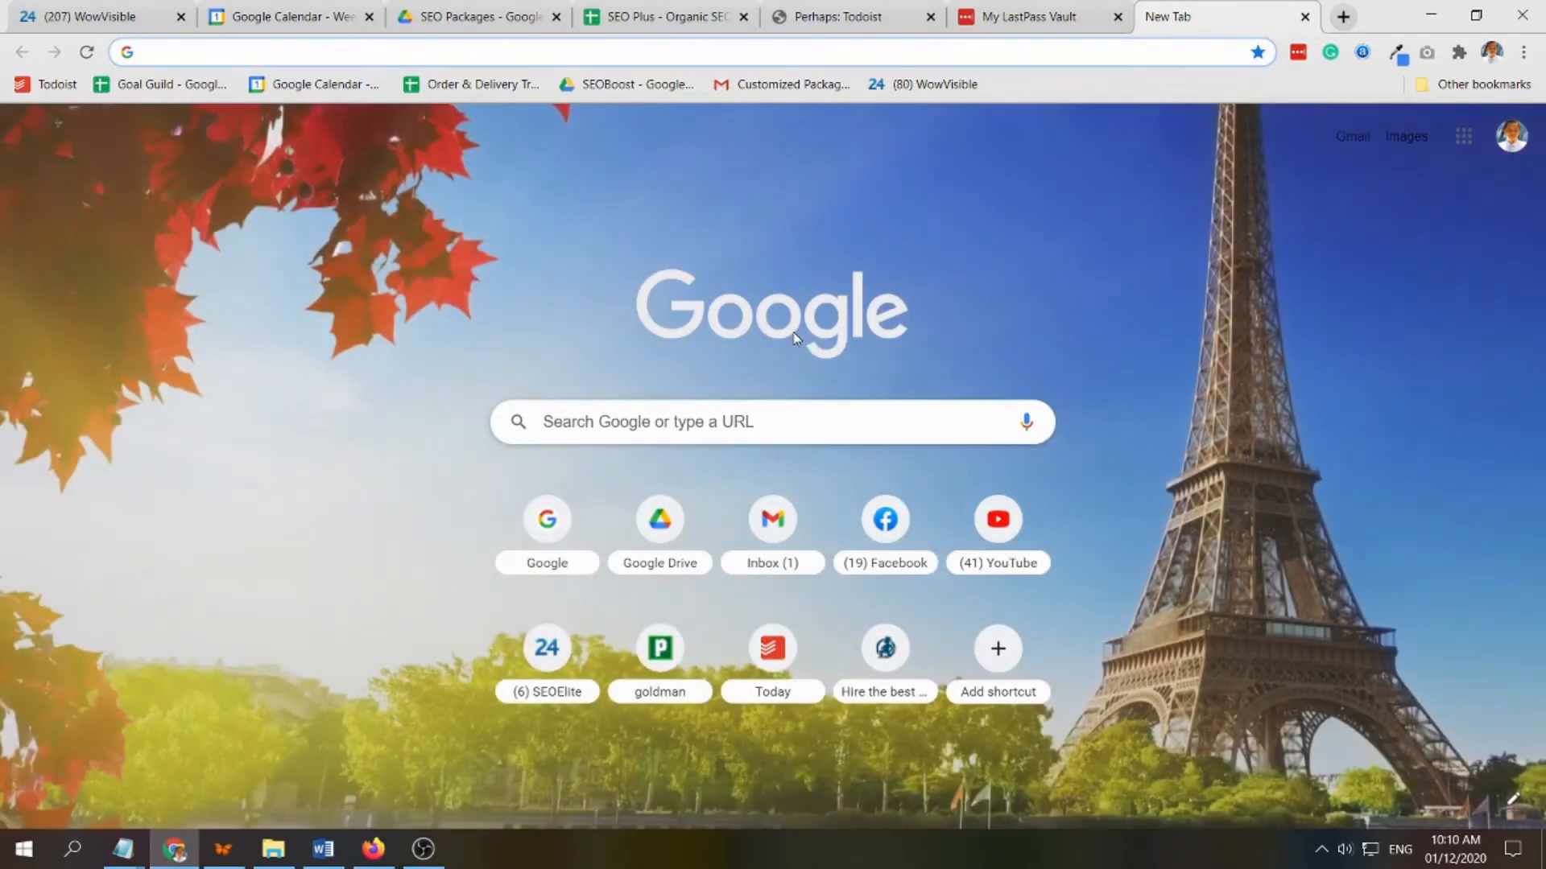
text(woow)
key(BackSpace)
key(BackSpace)
text(wvisibl)
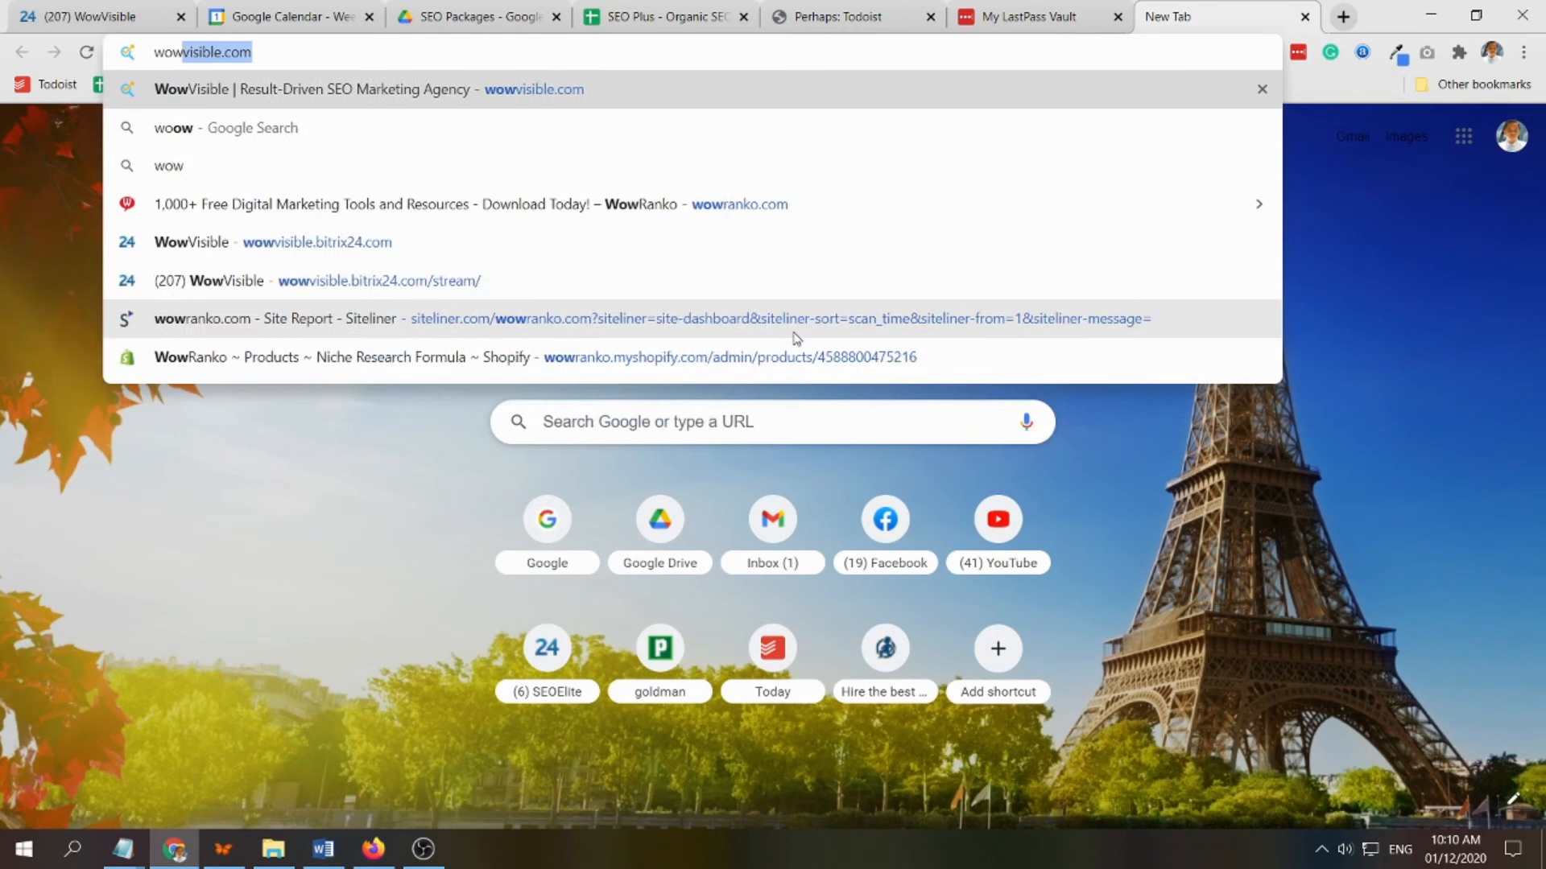
text(e.co)
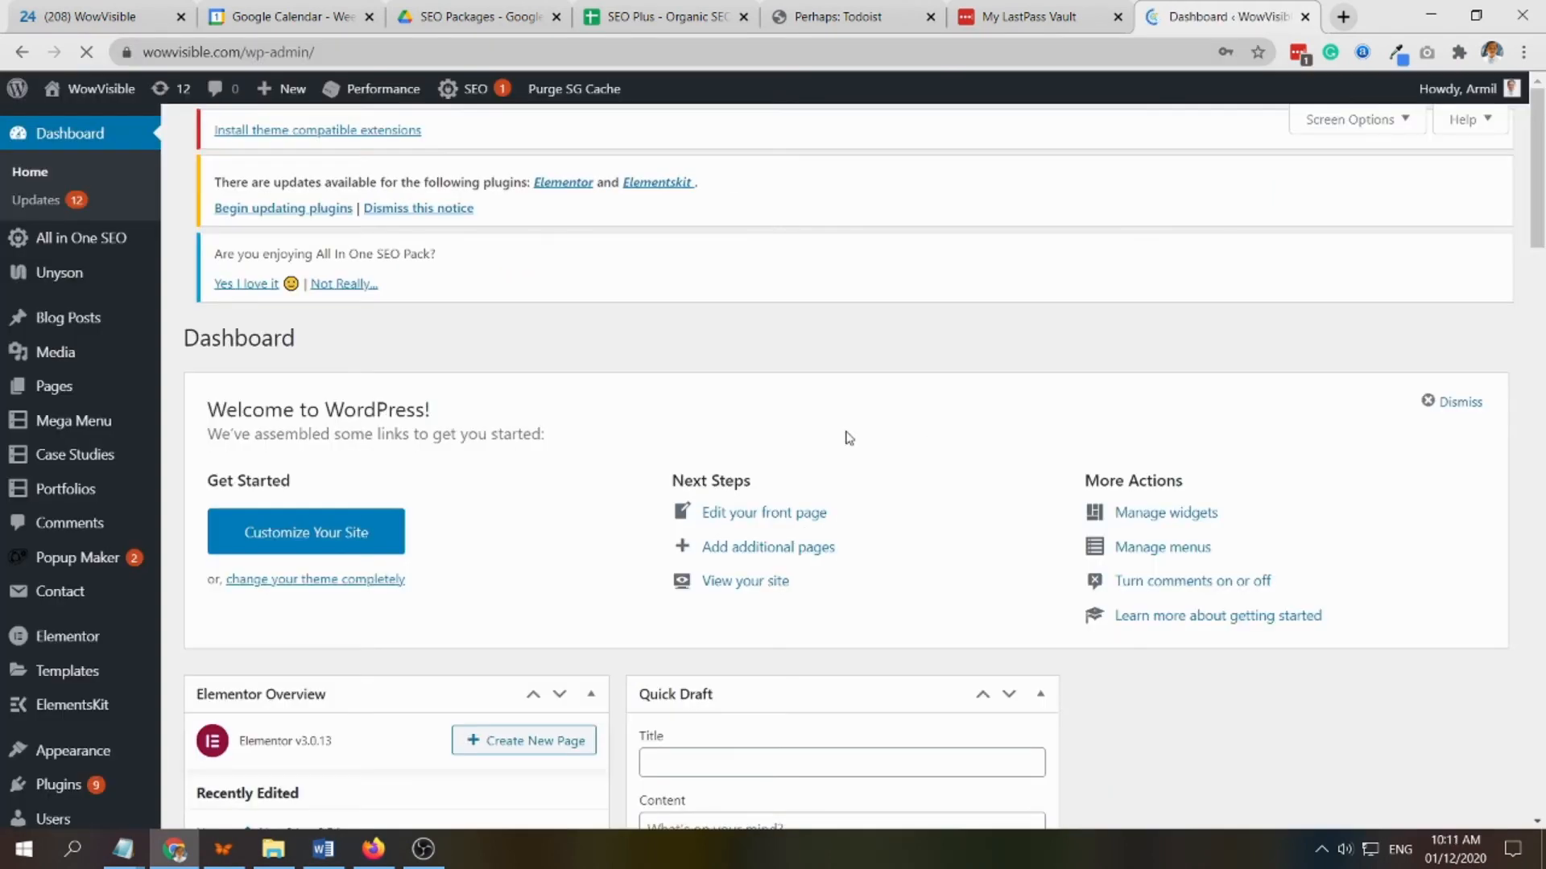
Open the list of installed plugins for the WordPress site.
scroll(55, 524, down, 3)
scroll(58, 523, down, 1)
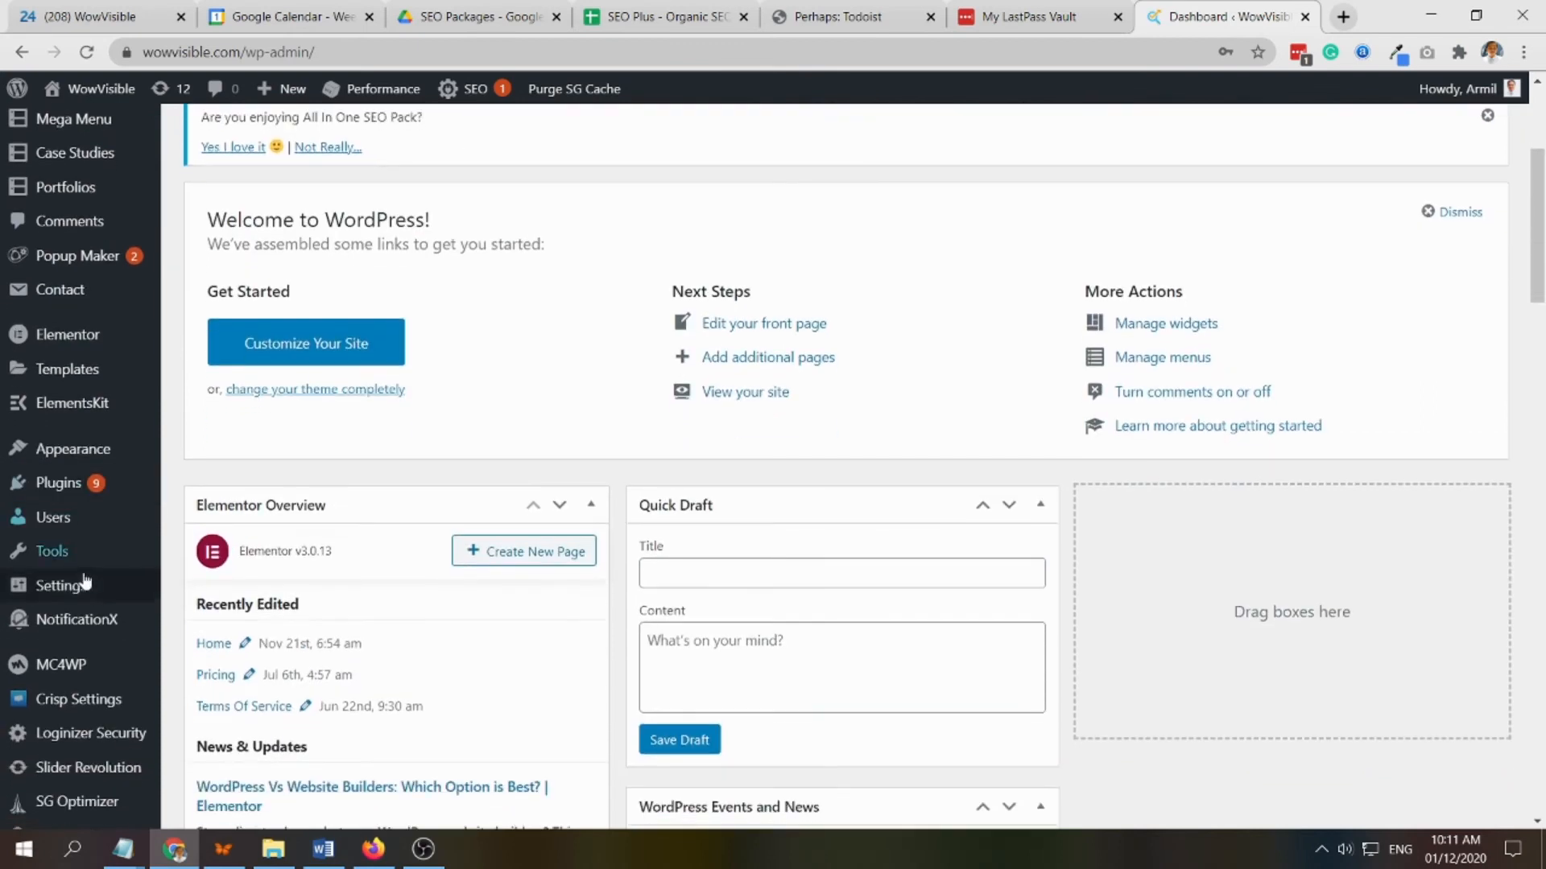
mouse_move(65, 483)
click(222, 487)
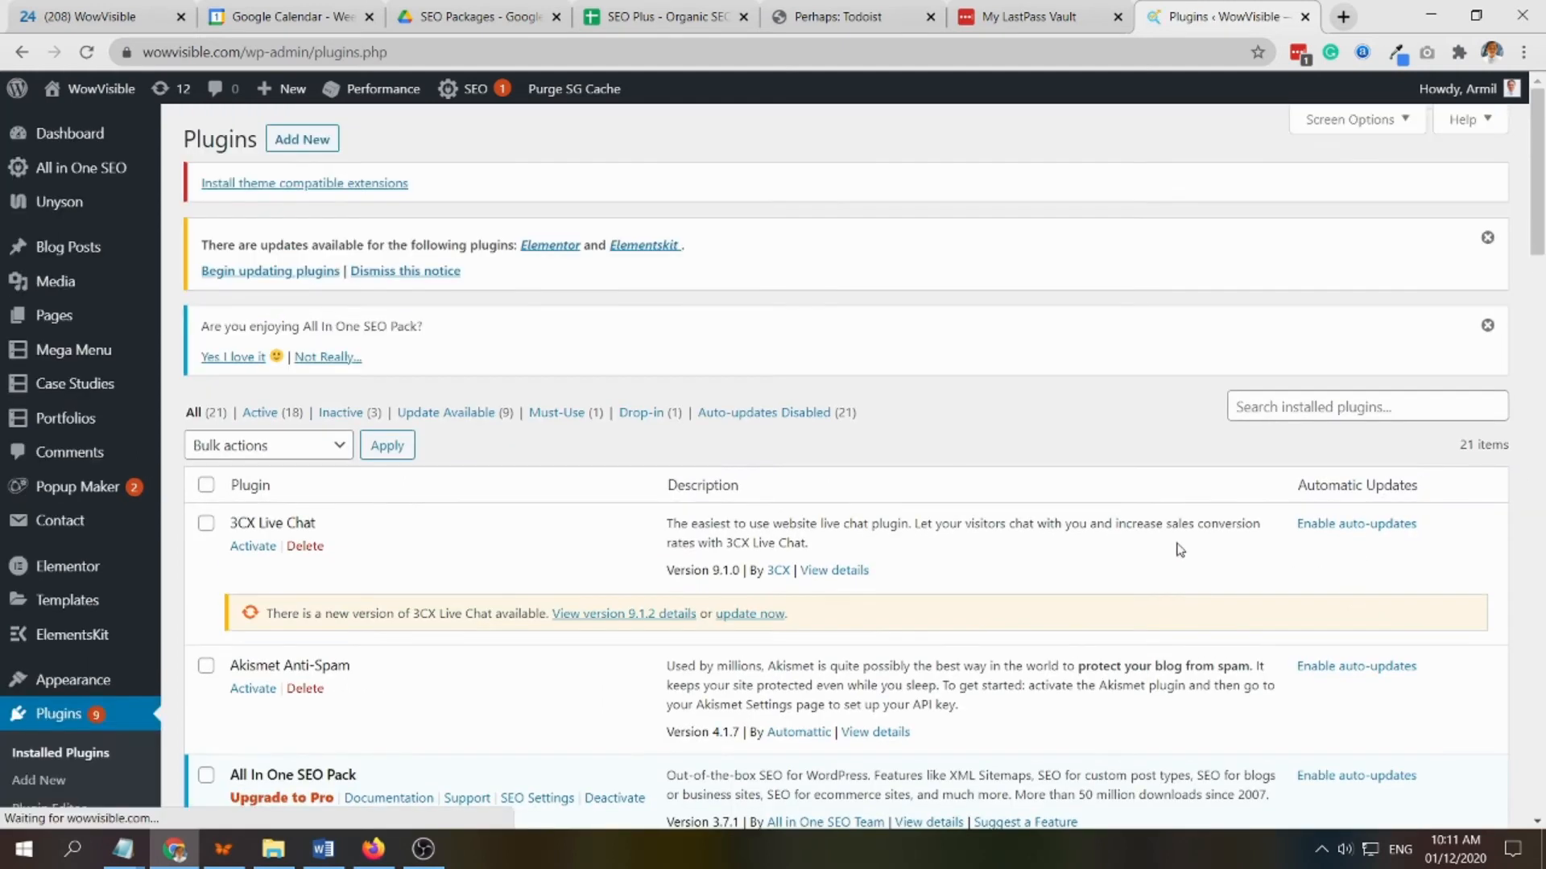
Find the Head, Footer and Post Injections plugin among the installed plugins and copy its name.
scroll(1209, 563, down, 10)
scroll(1287, 557, down, 5)
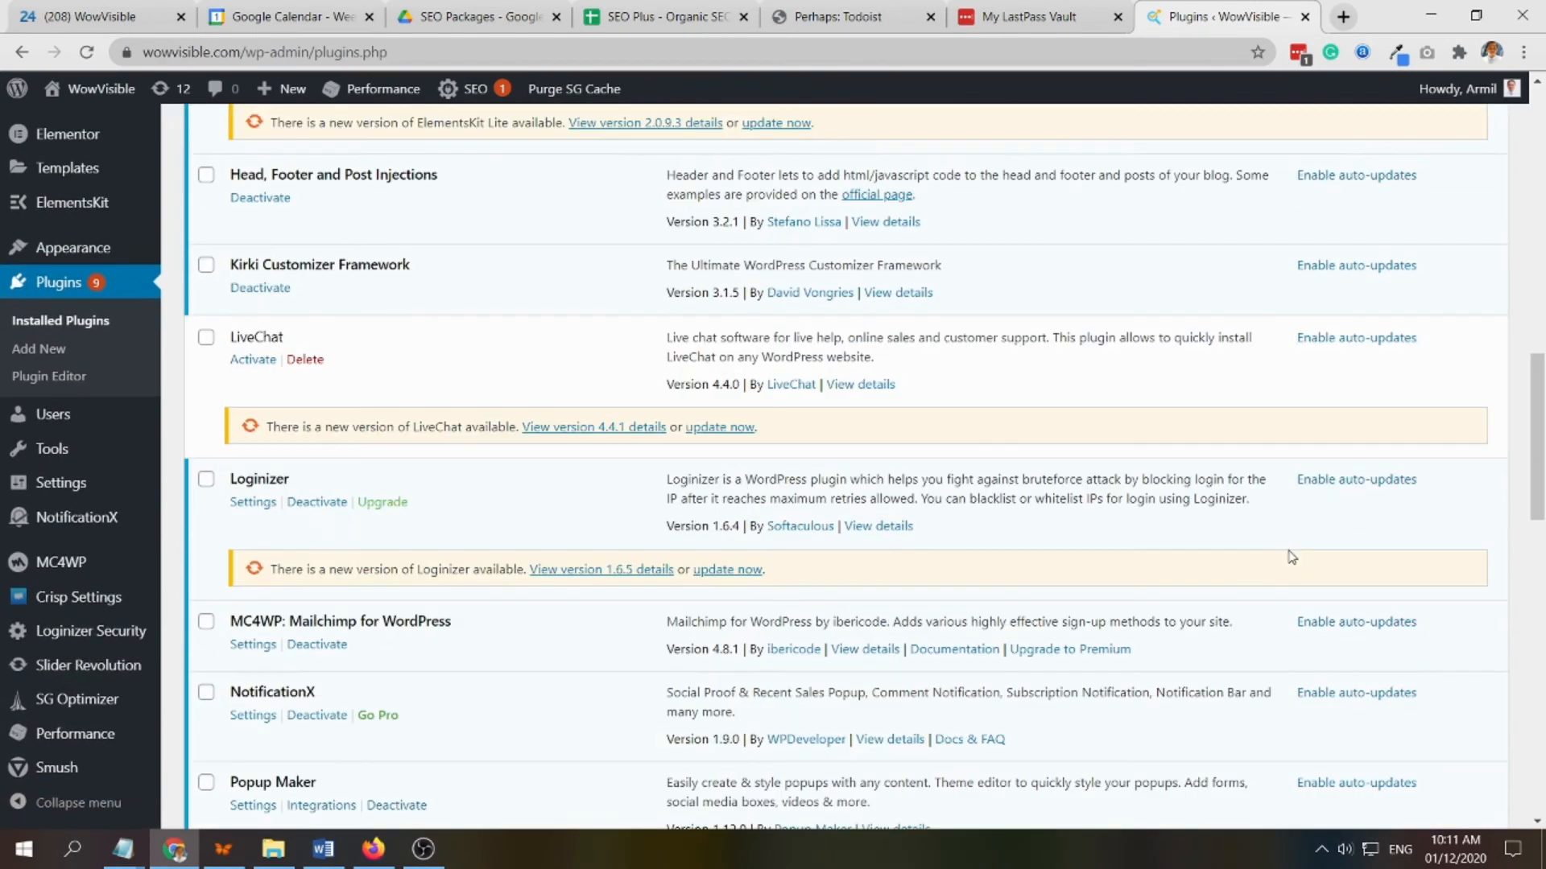
scroll(1295, 557, down, 17)
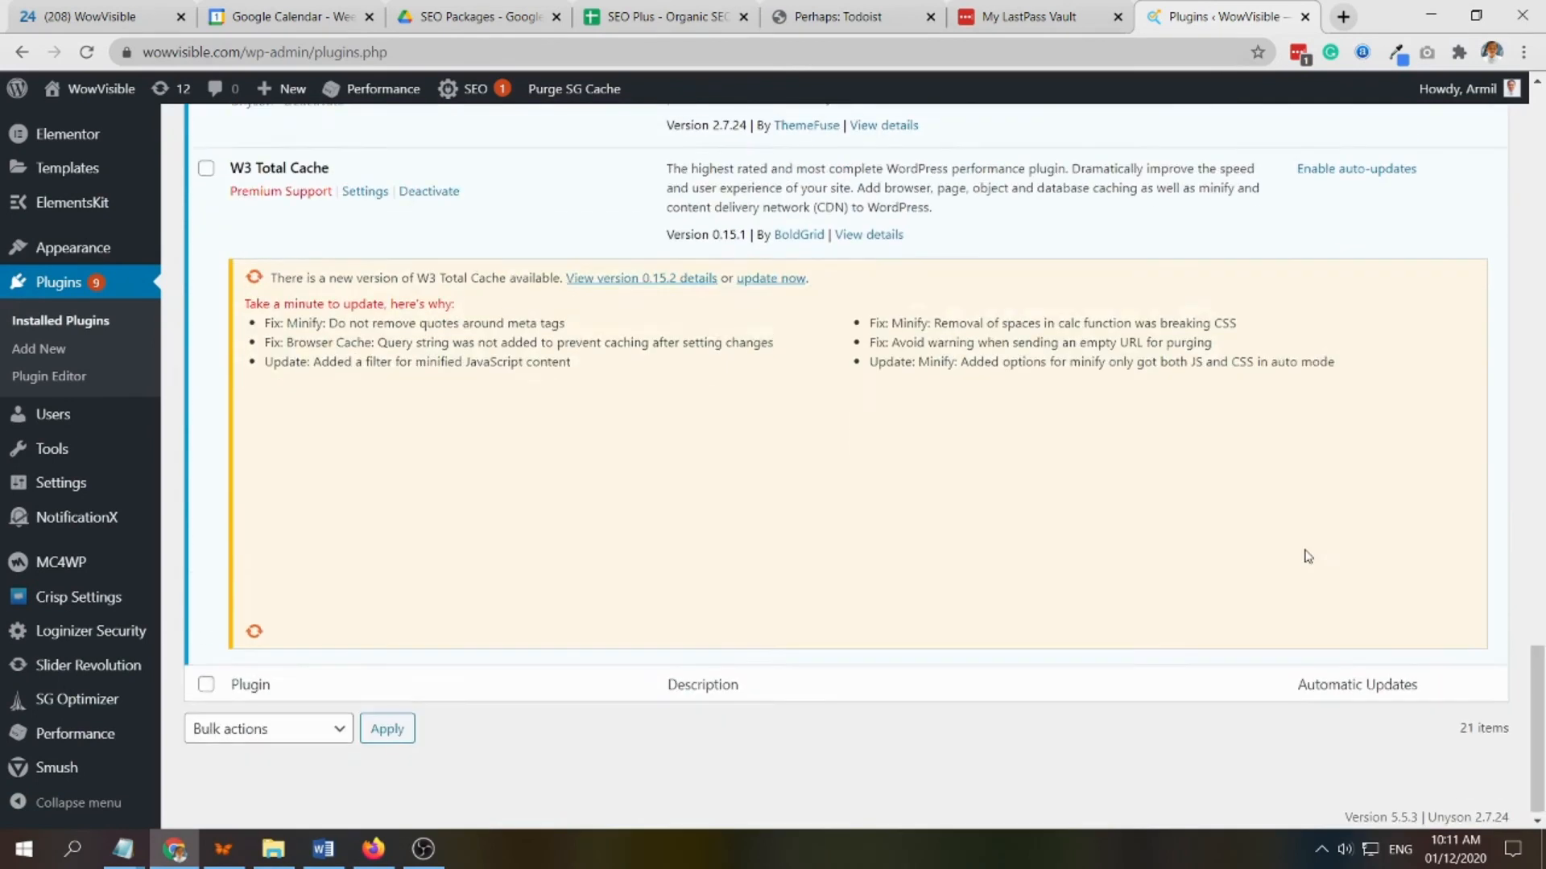
scroll(1316, 557, up, 5)
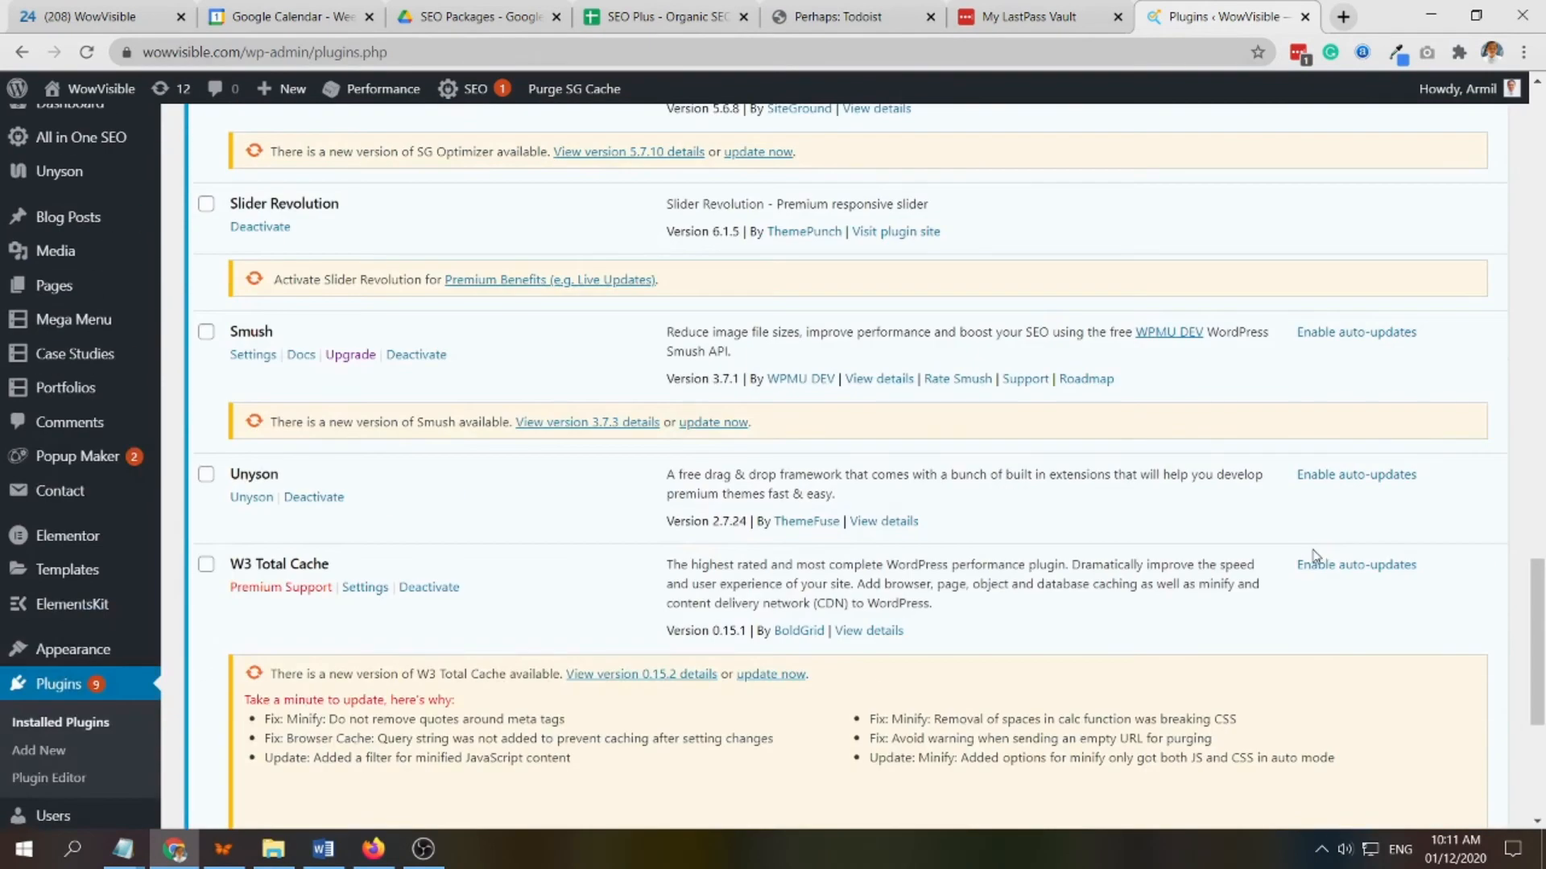
scroll(1316, 556, up, 10)
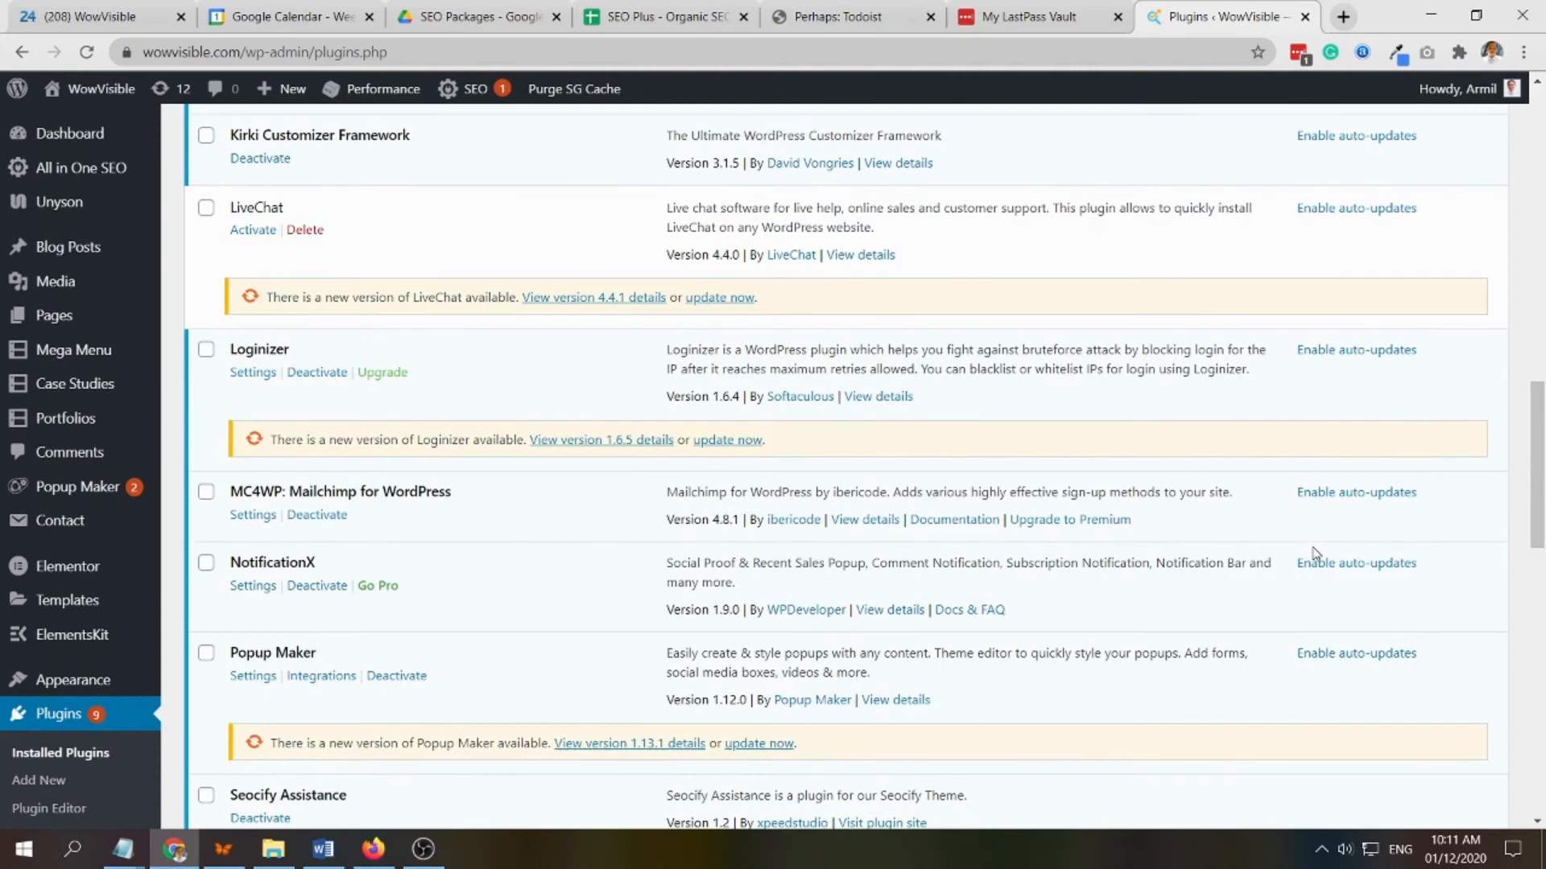
scroll(1317, 554, up, 5)
scroll(1317, 554, up, 5)
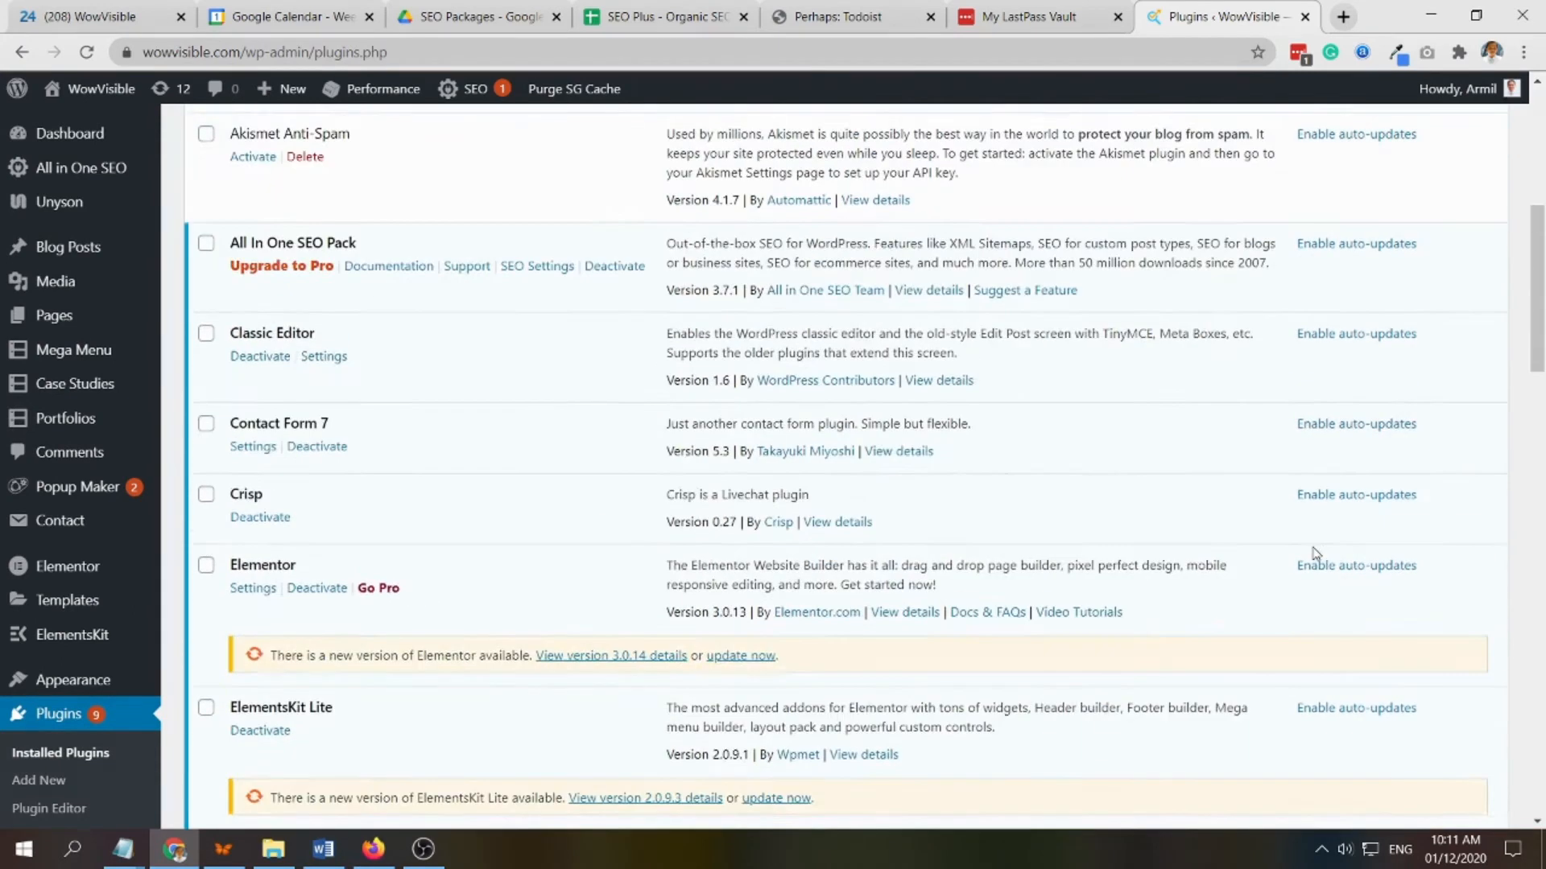
scroll(1316, 554, down, 4)
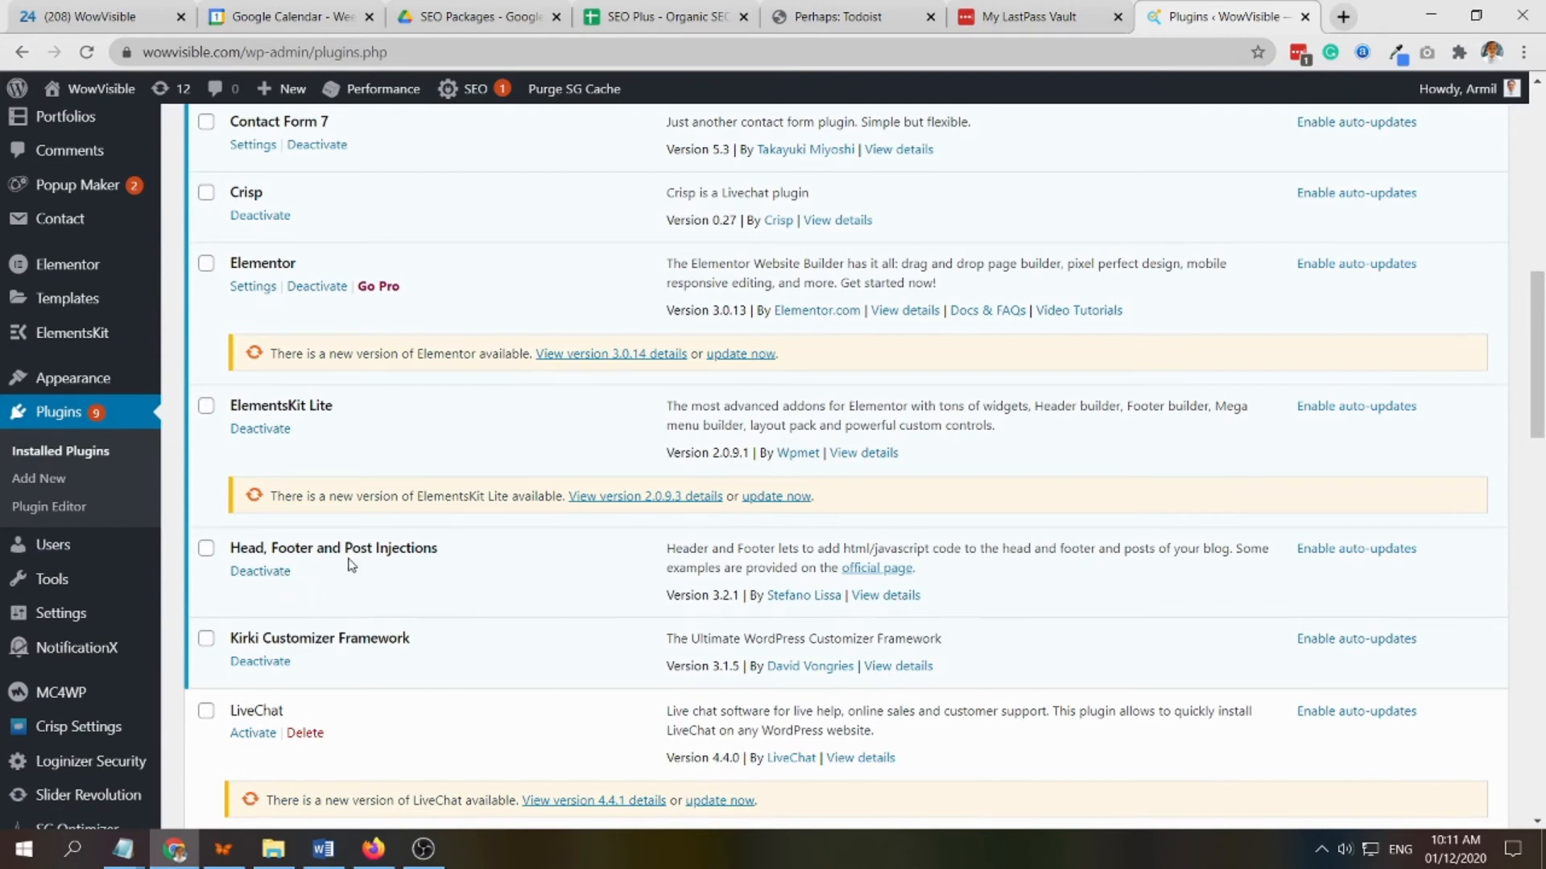
drag(452, 552, 233, 545)
key(ctrl+c)
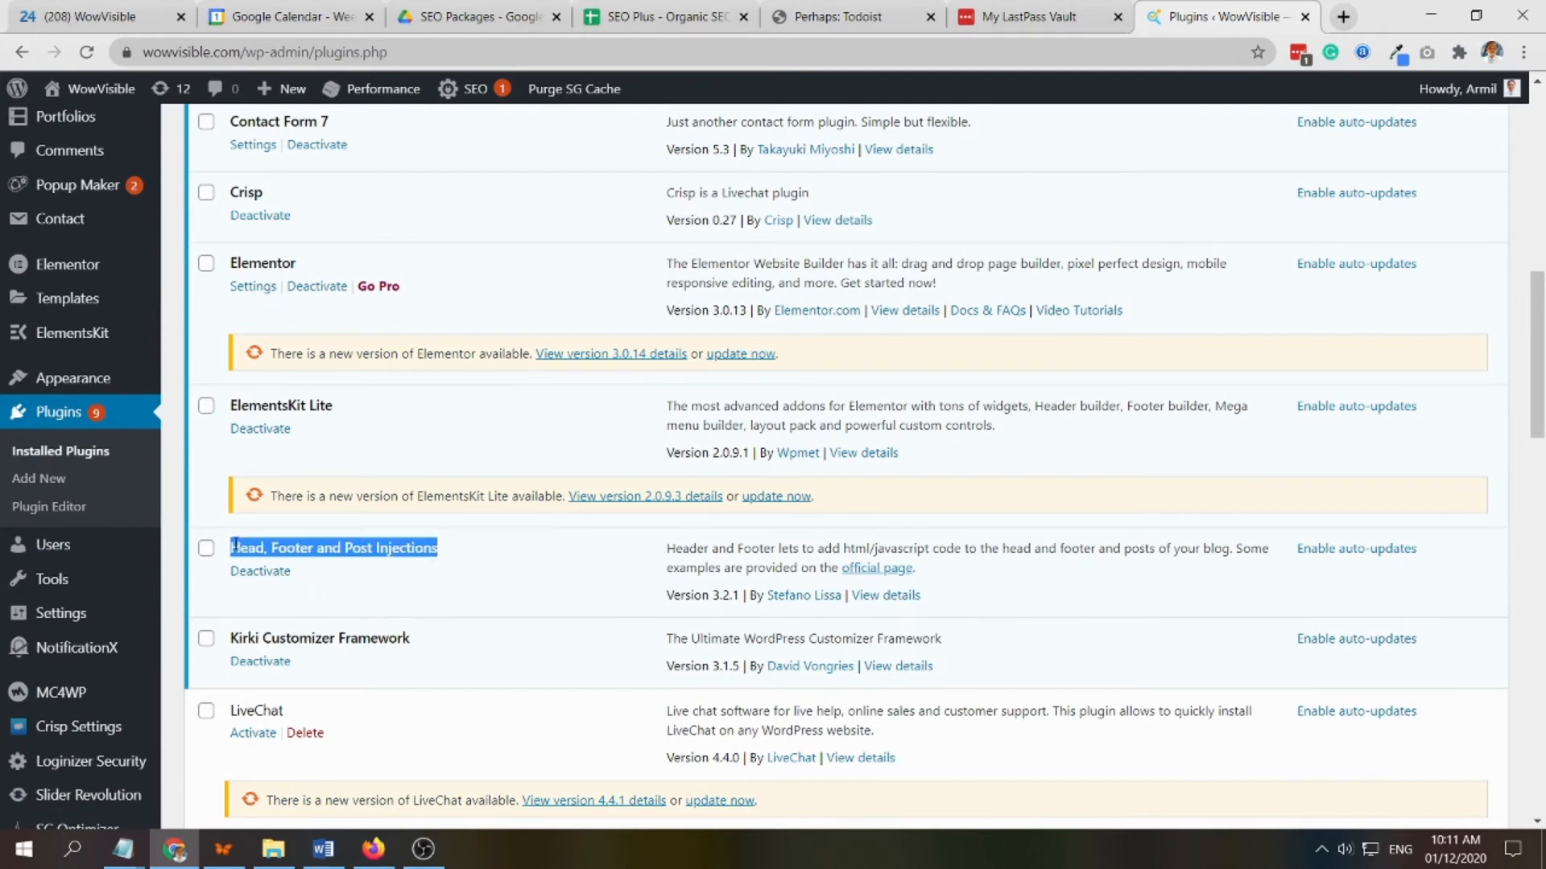
scroll(580, 587, up, 15)
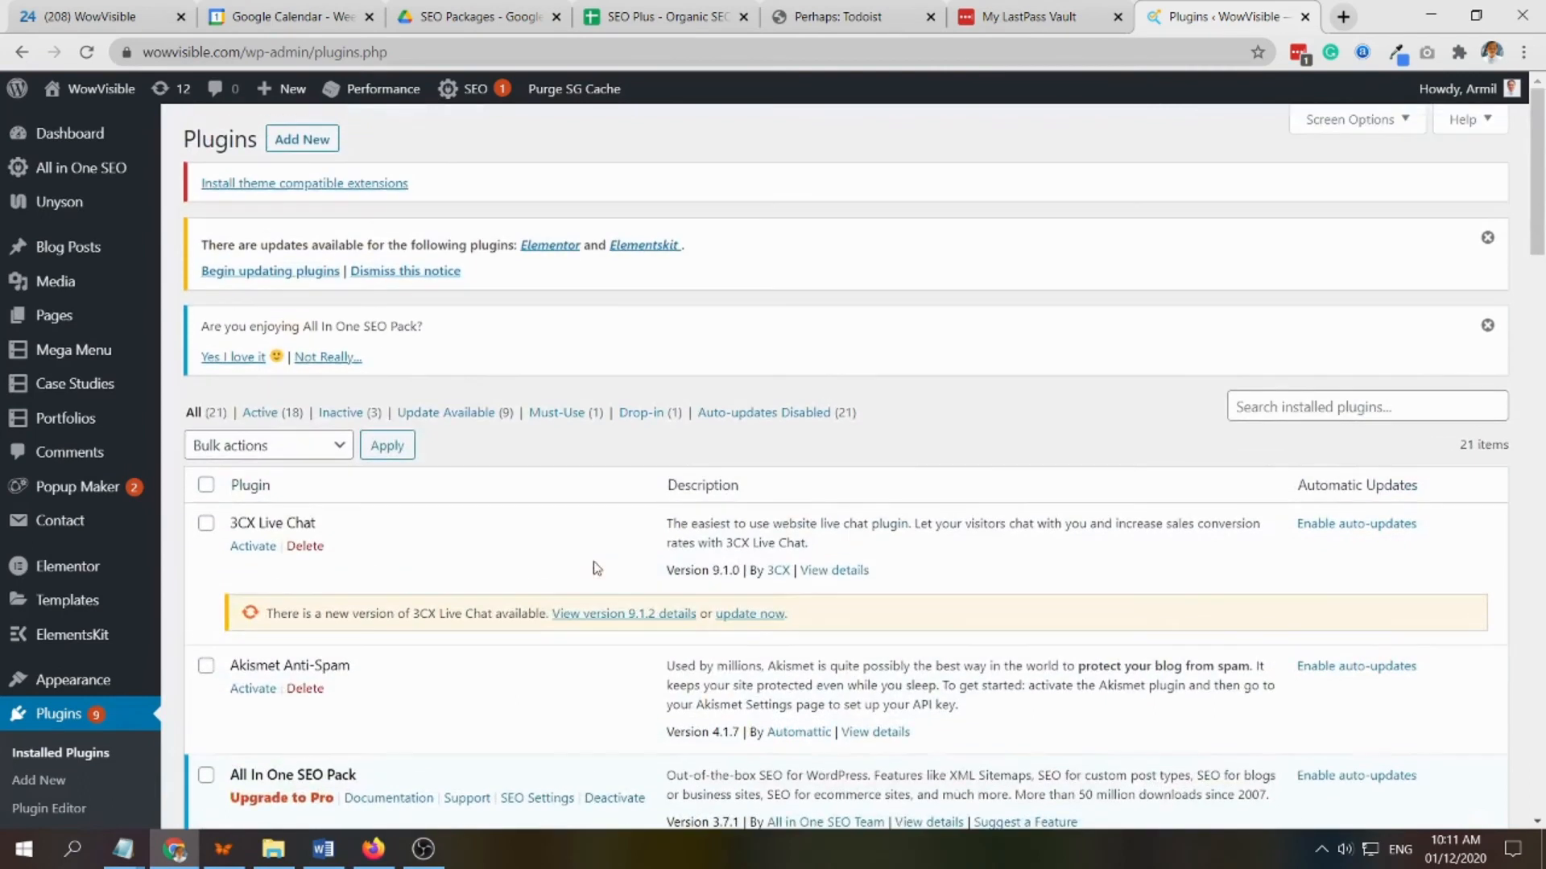
Search the plugin directory for "Head, Footer and Post Injections" from the Add Plugins page.
click(326, 140)
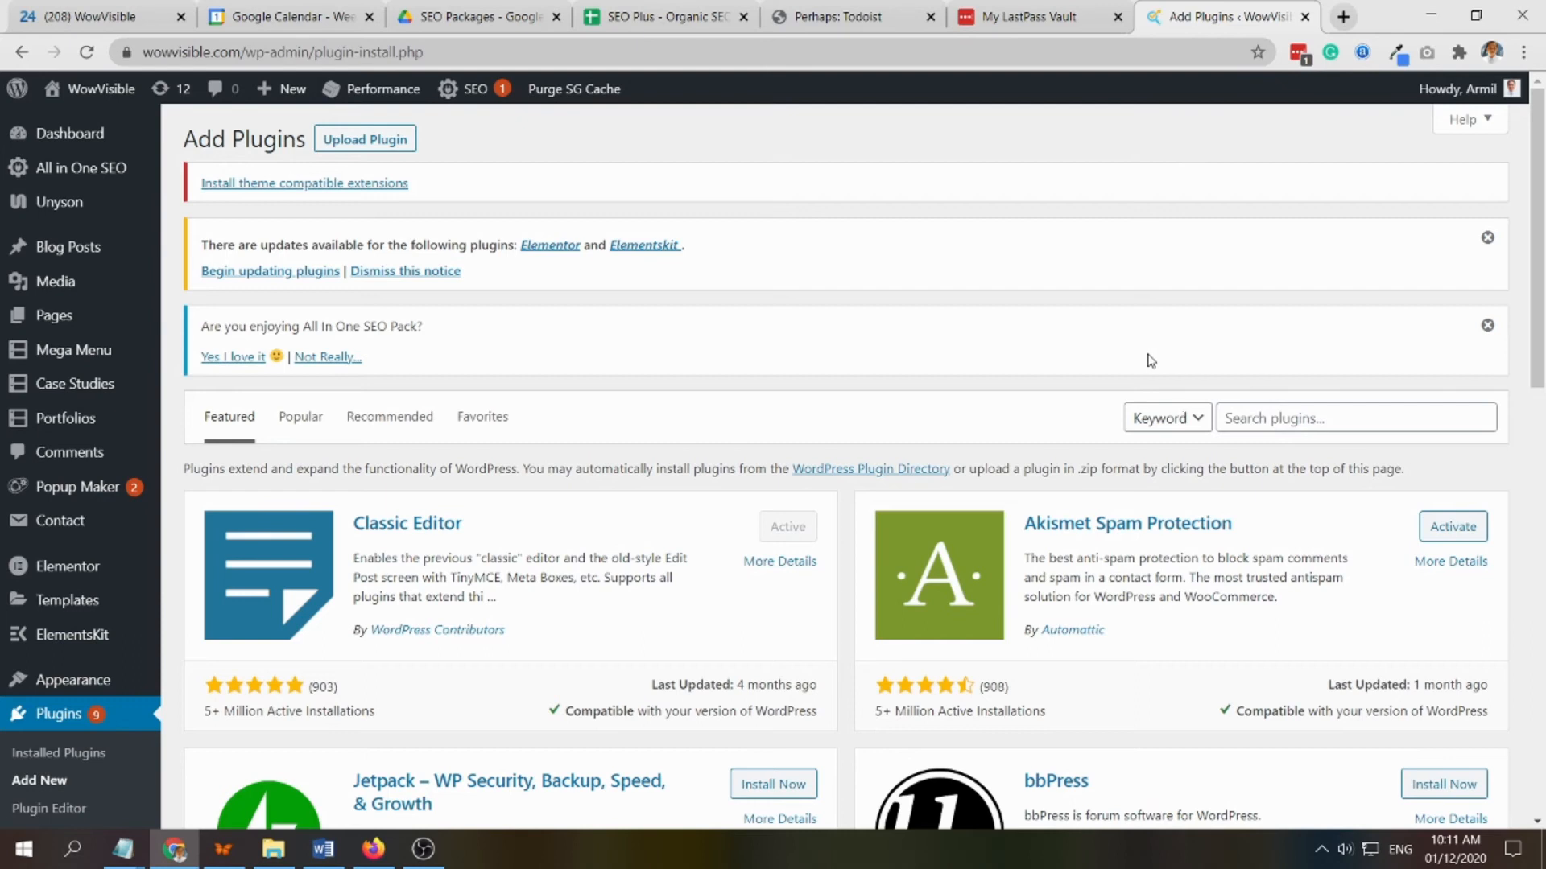
click(1306, 415)
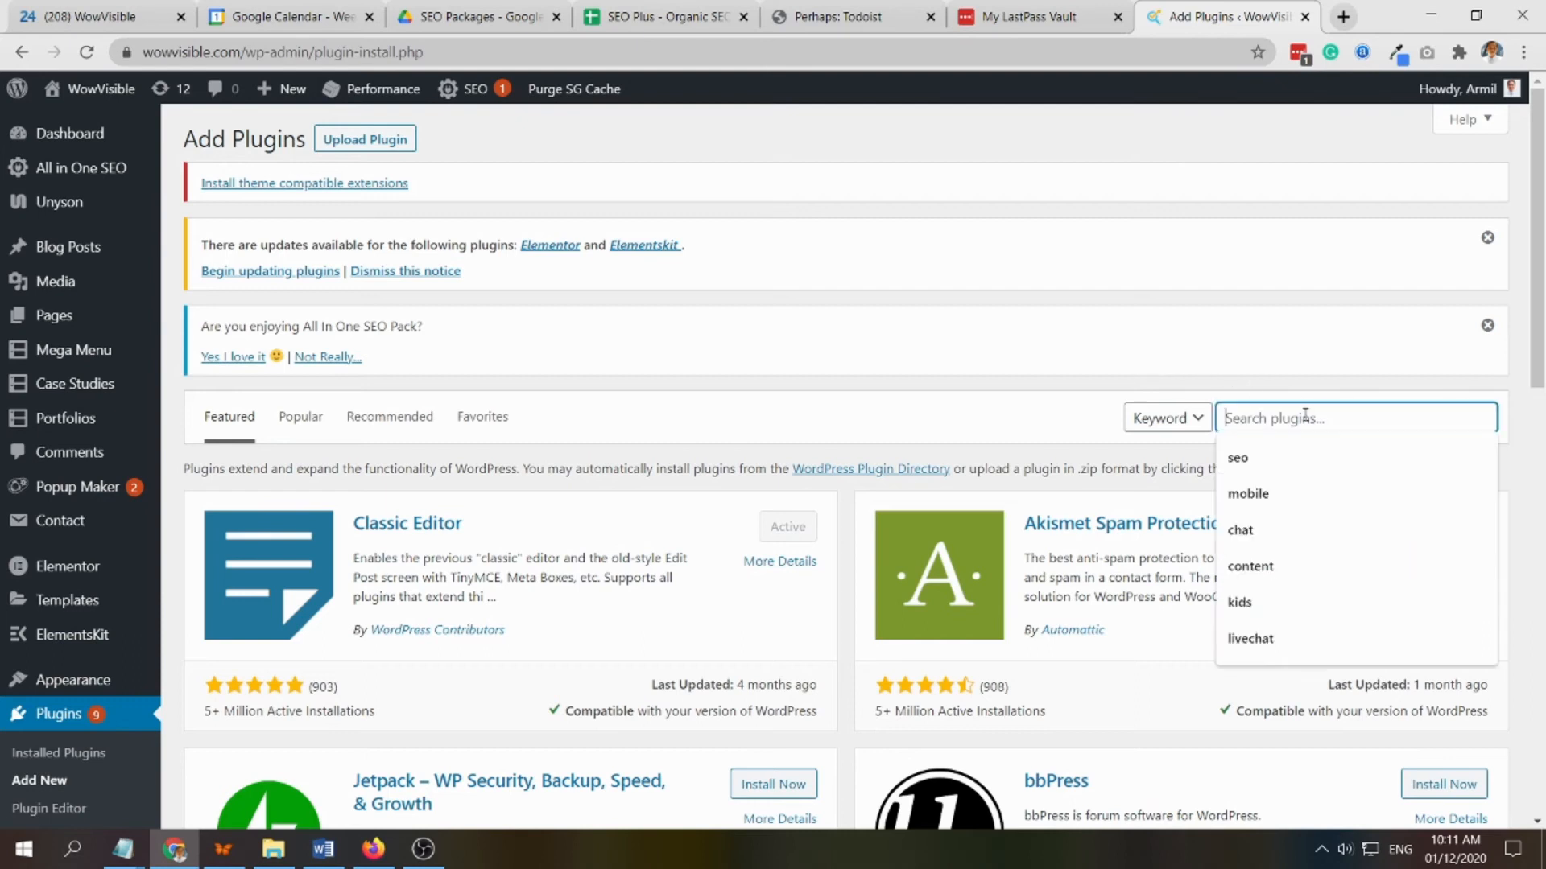
key(ctrl+v)
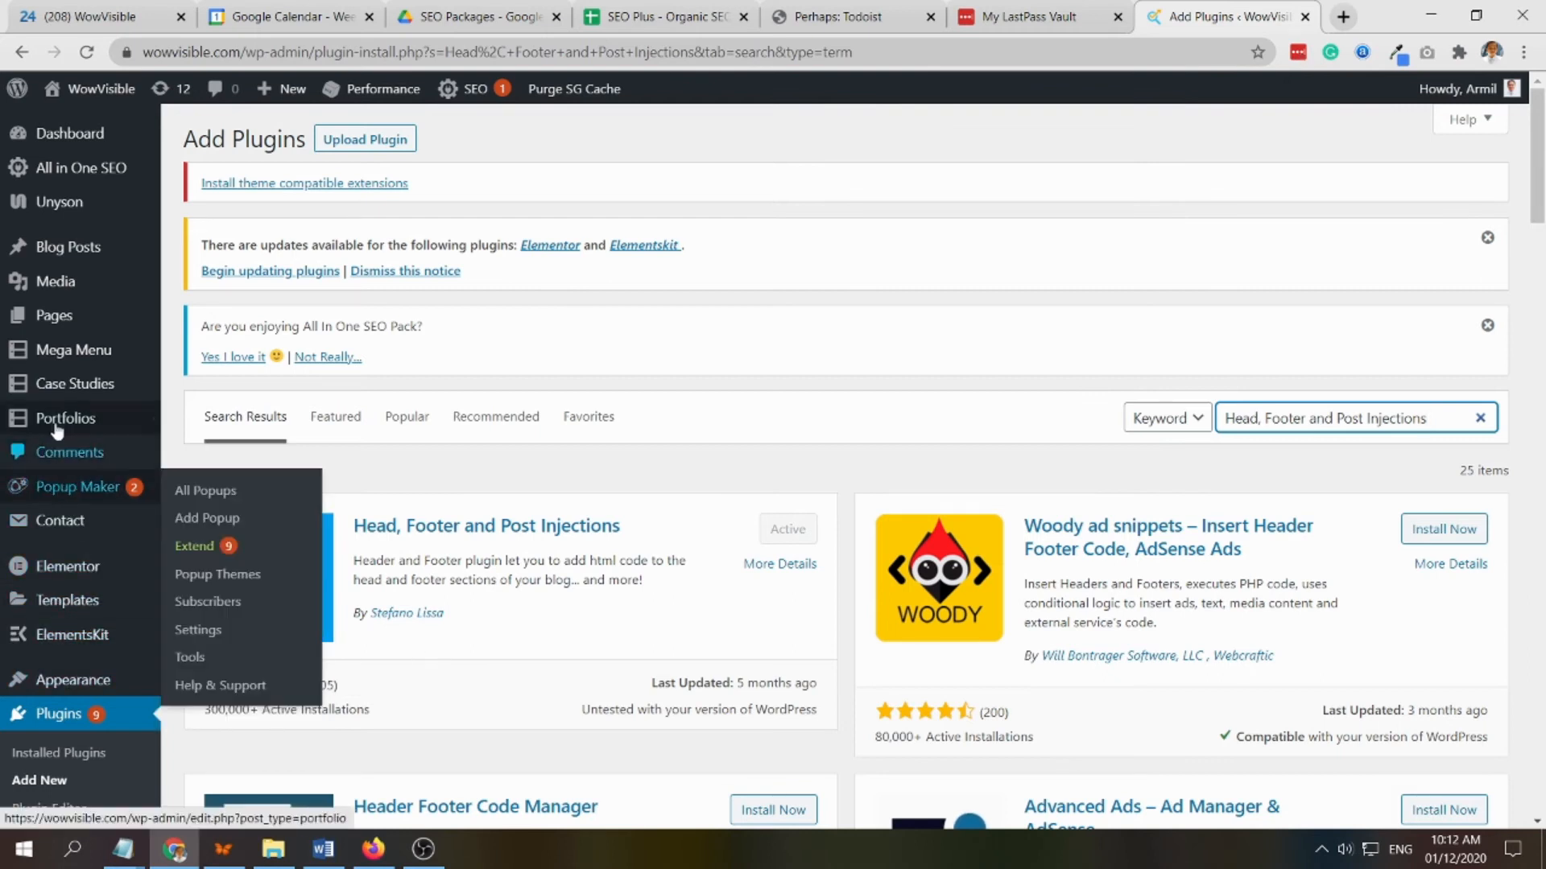
Open the Header and Footer settings page of the Head, Footer and Post Injections plugin.
scroll(121, 543, down, 5)
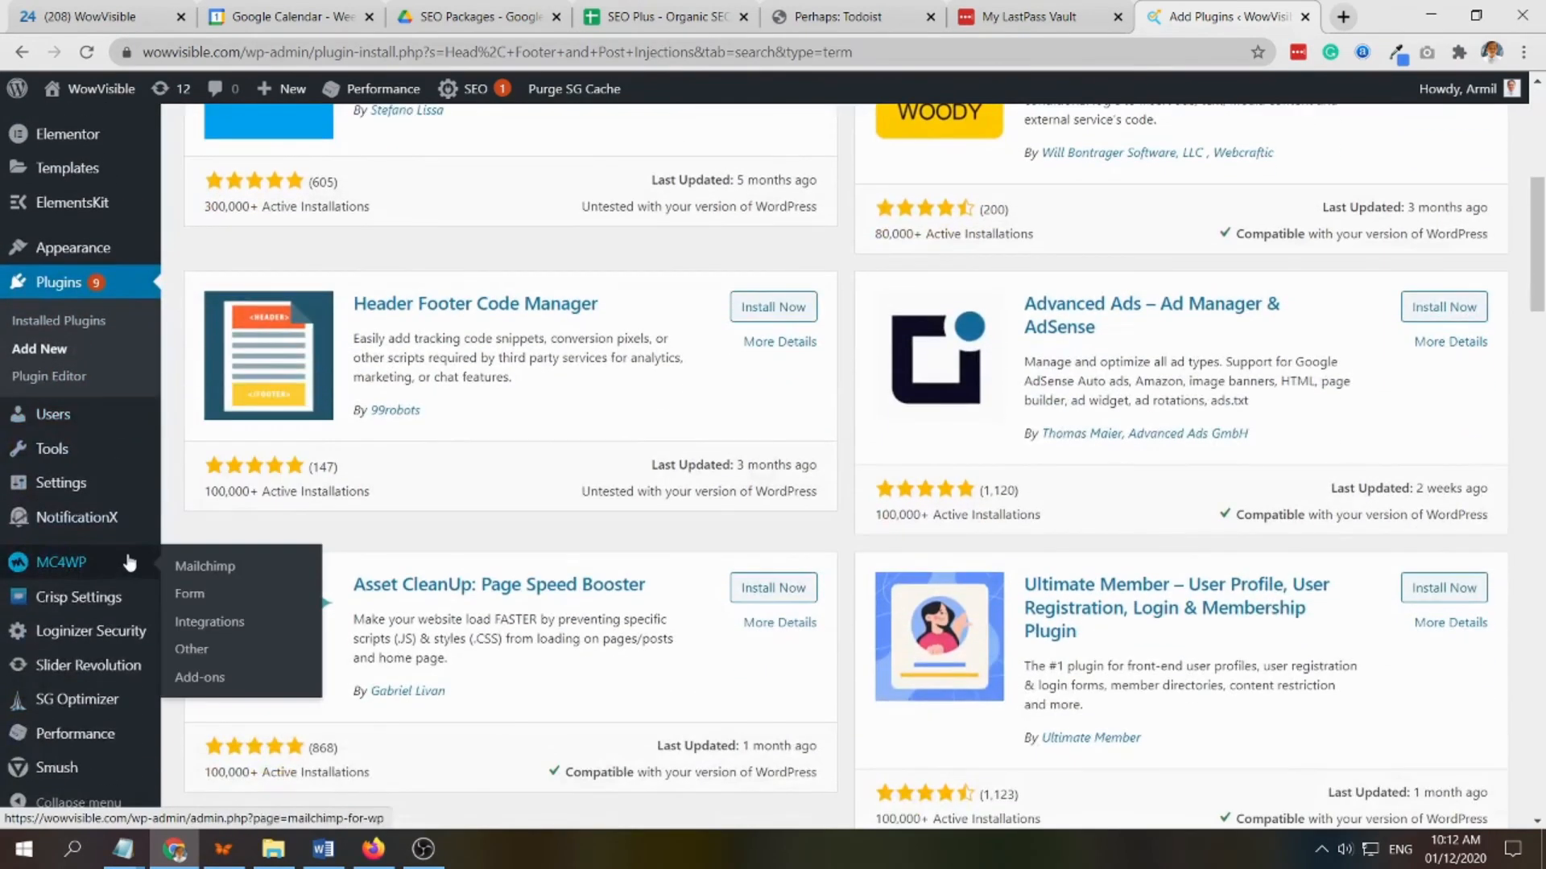
mouse_move(85, 492)
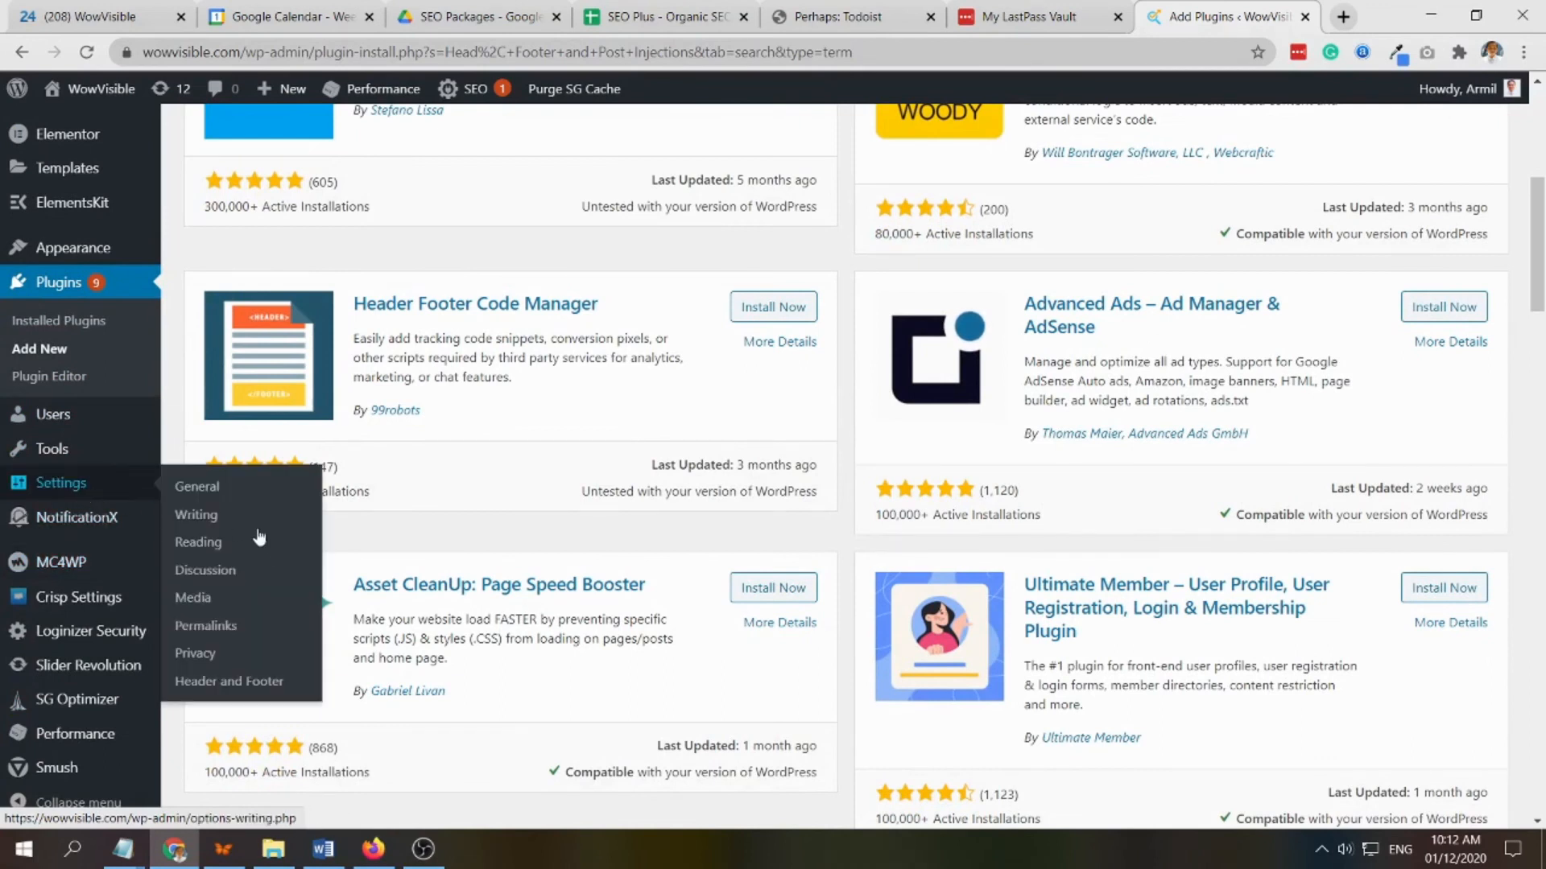
click(272, 681)
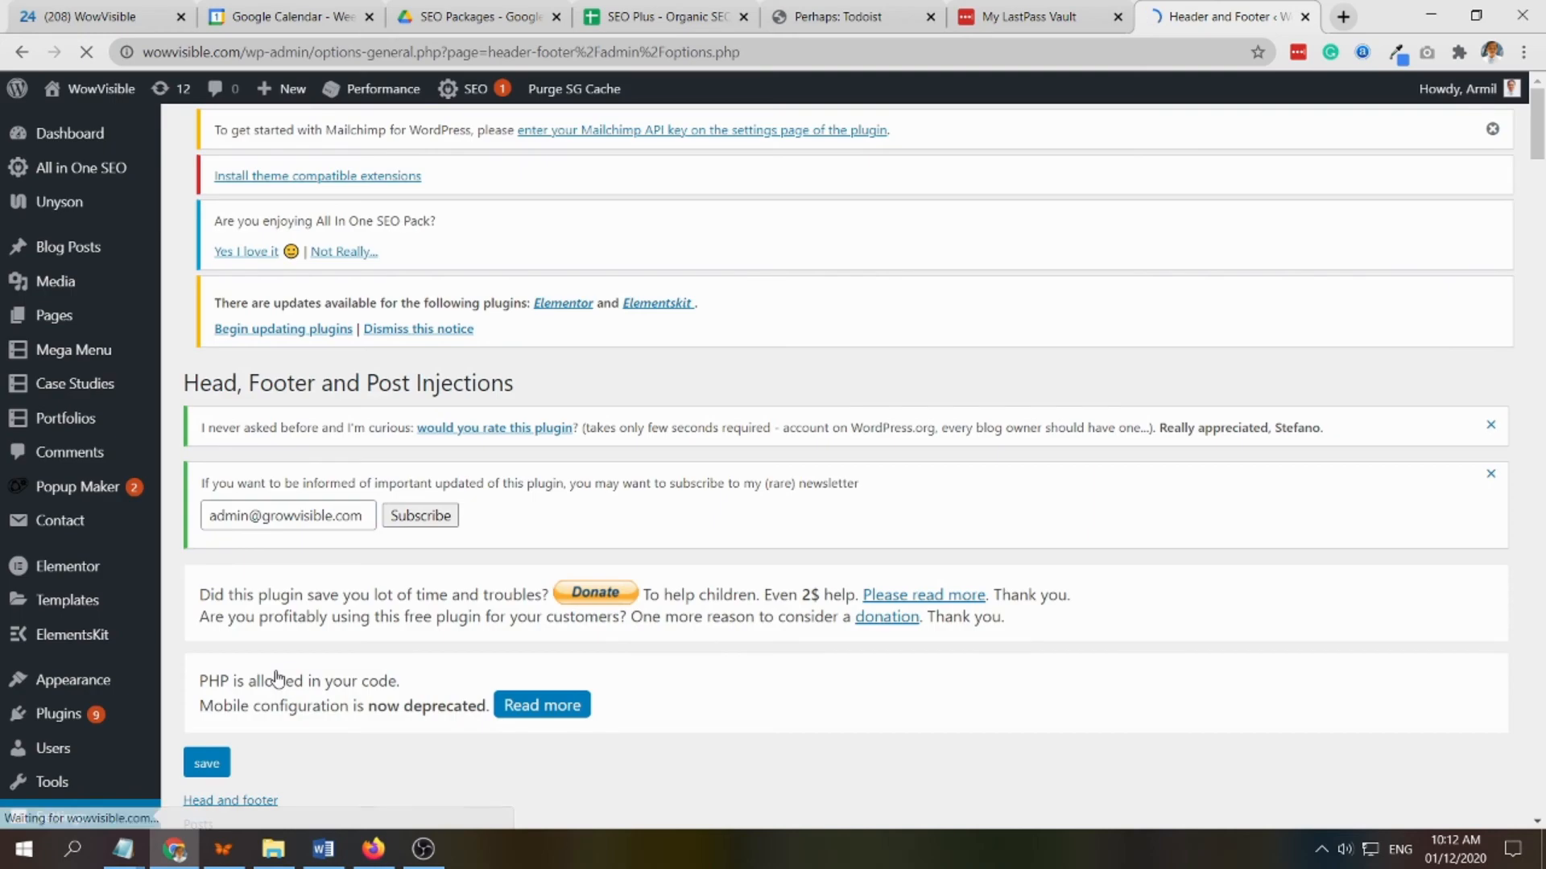
Select all the code in the "On every page" box of the <HEAD> page section injection.
scroll(779, 536, down, 5)
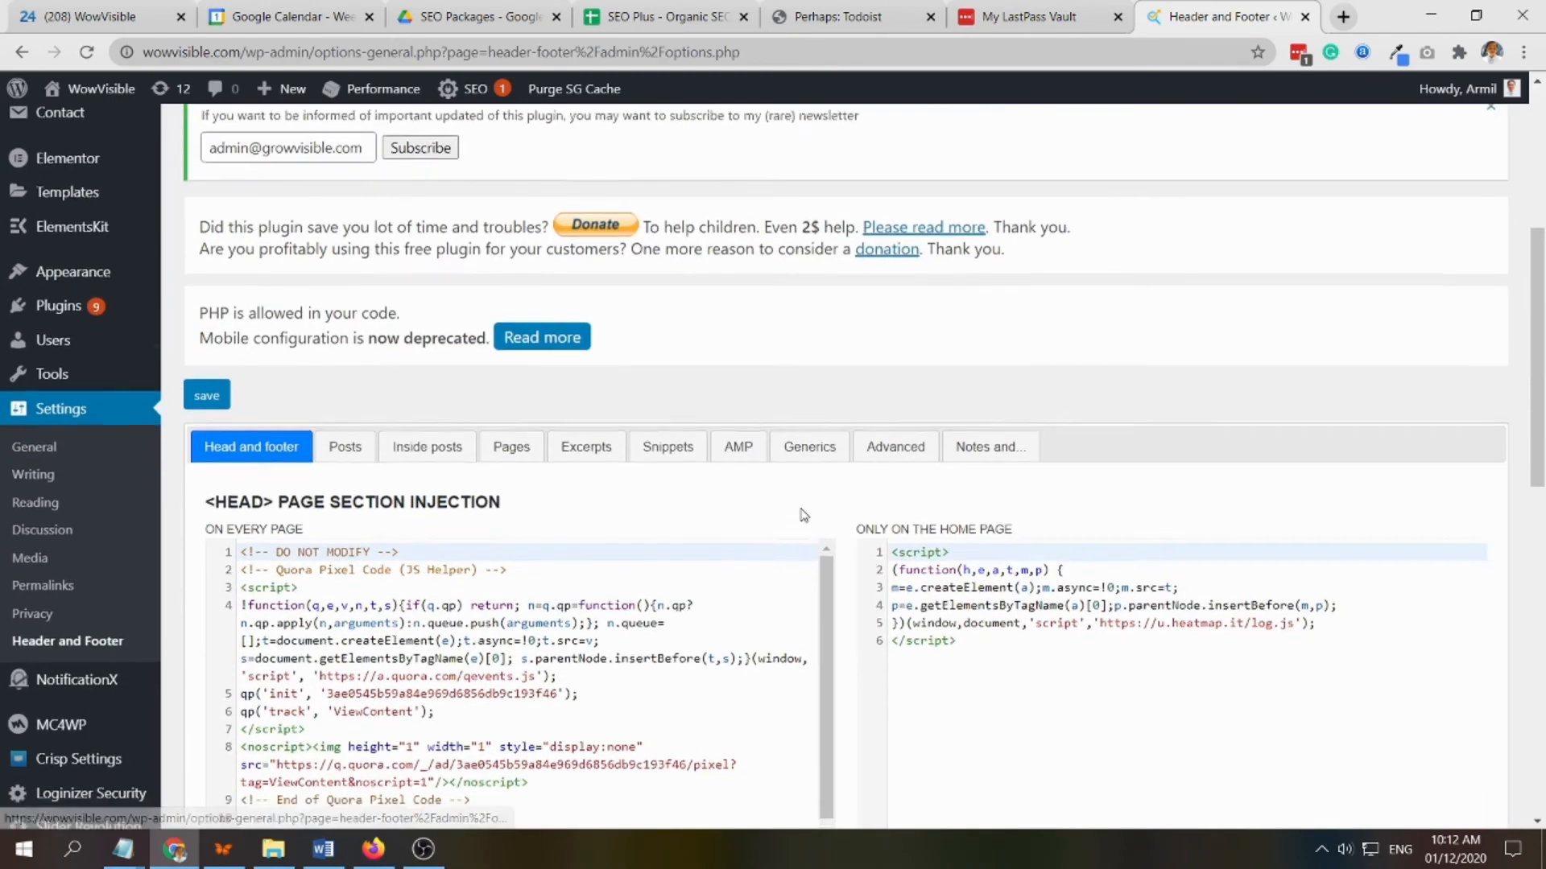
scroll(772, 516, down, 4)
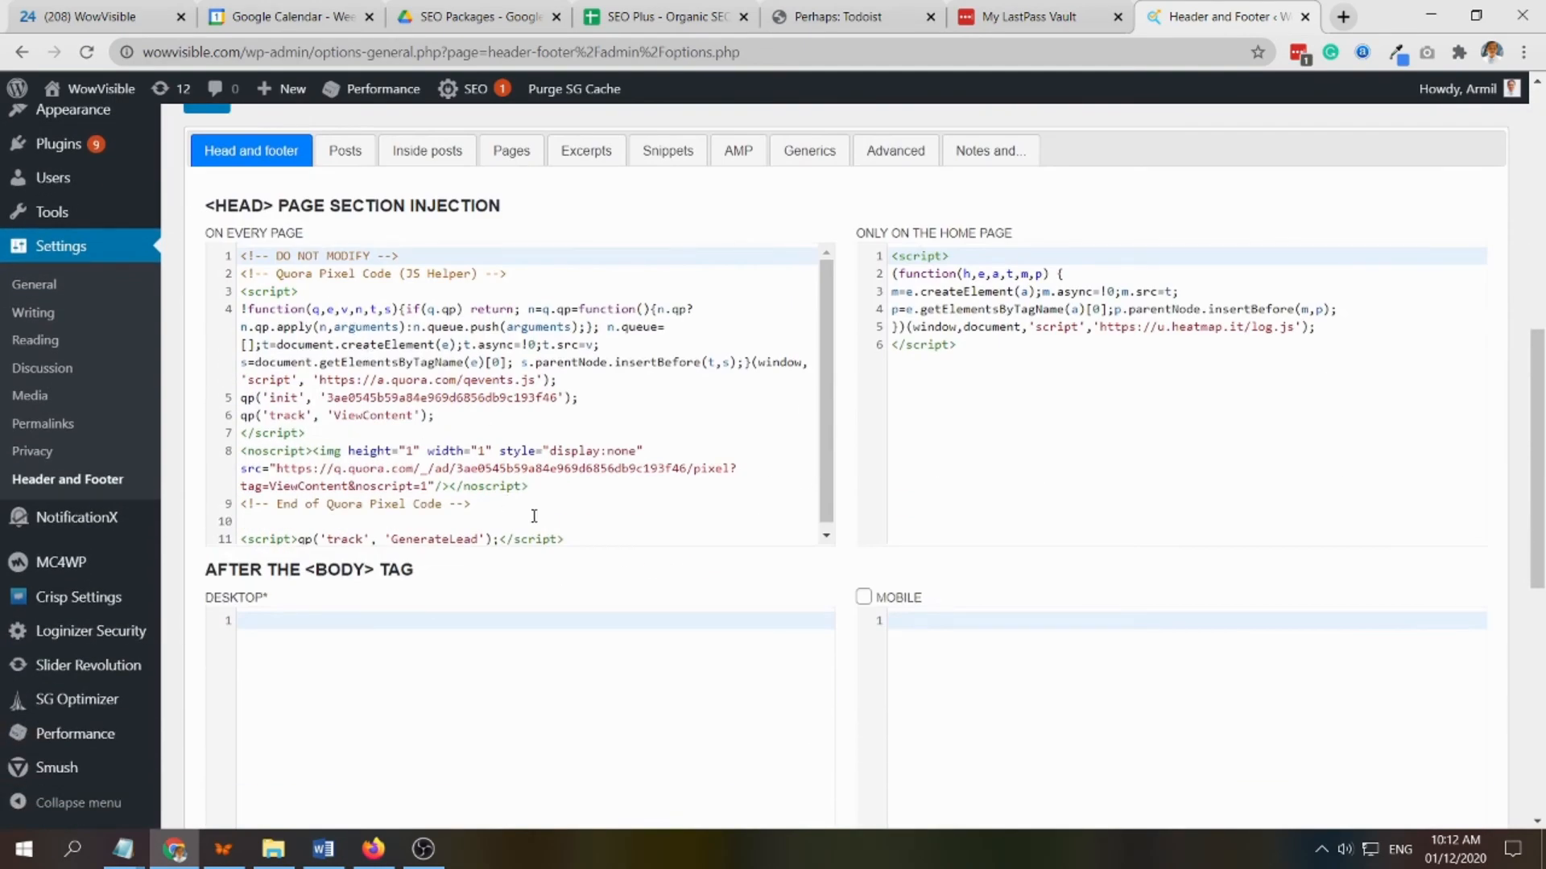
click(621, 530)
drag(621, 530, 232, 252)
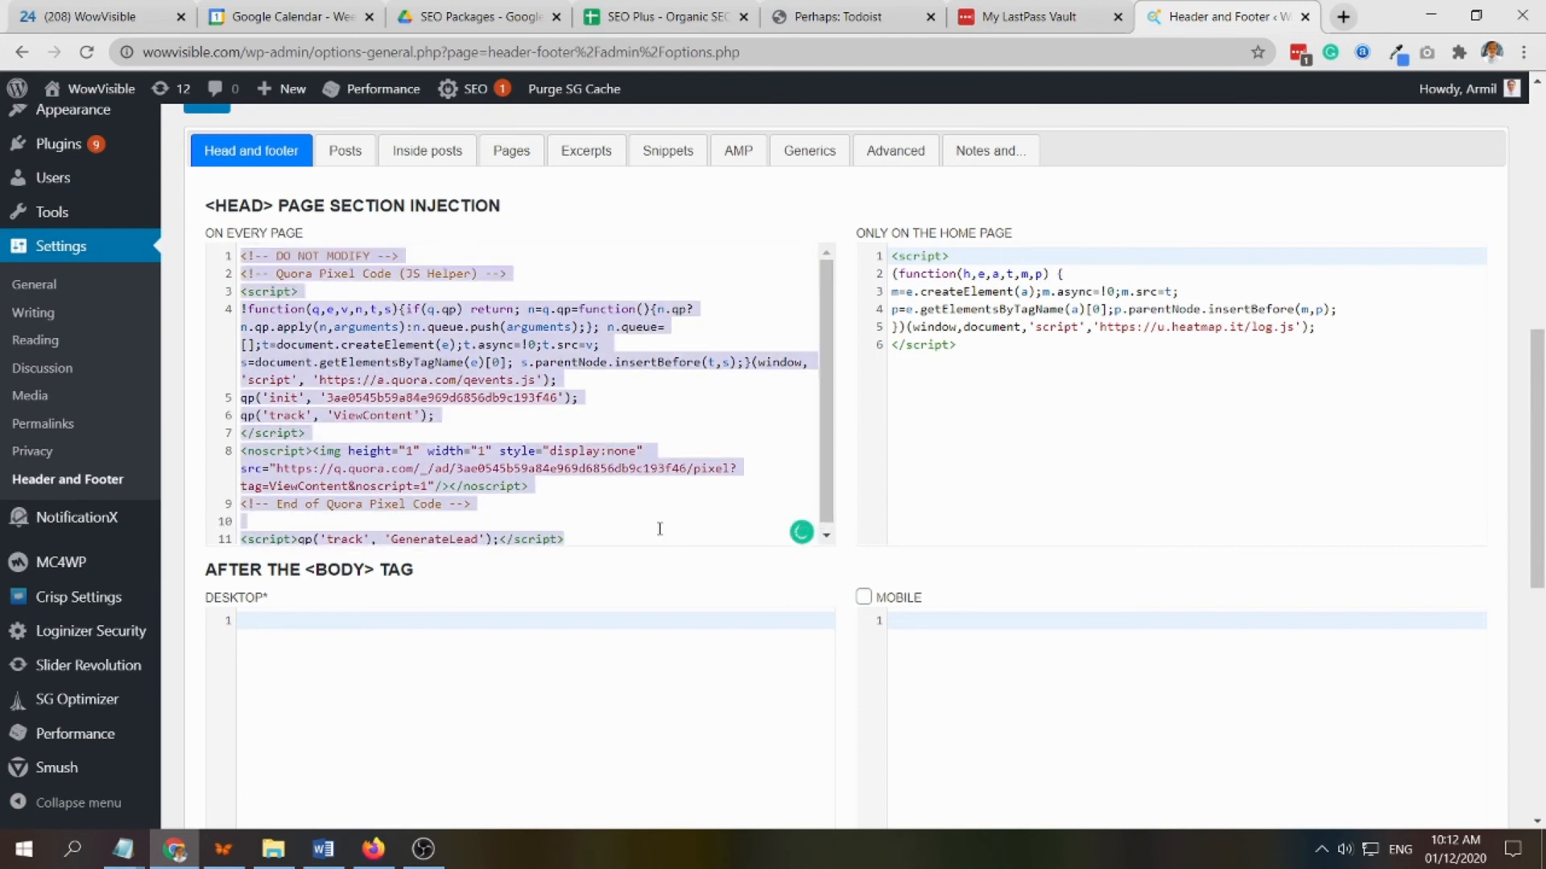
click(375, 845)
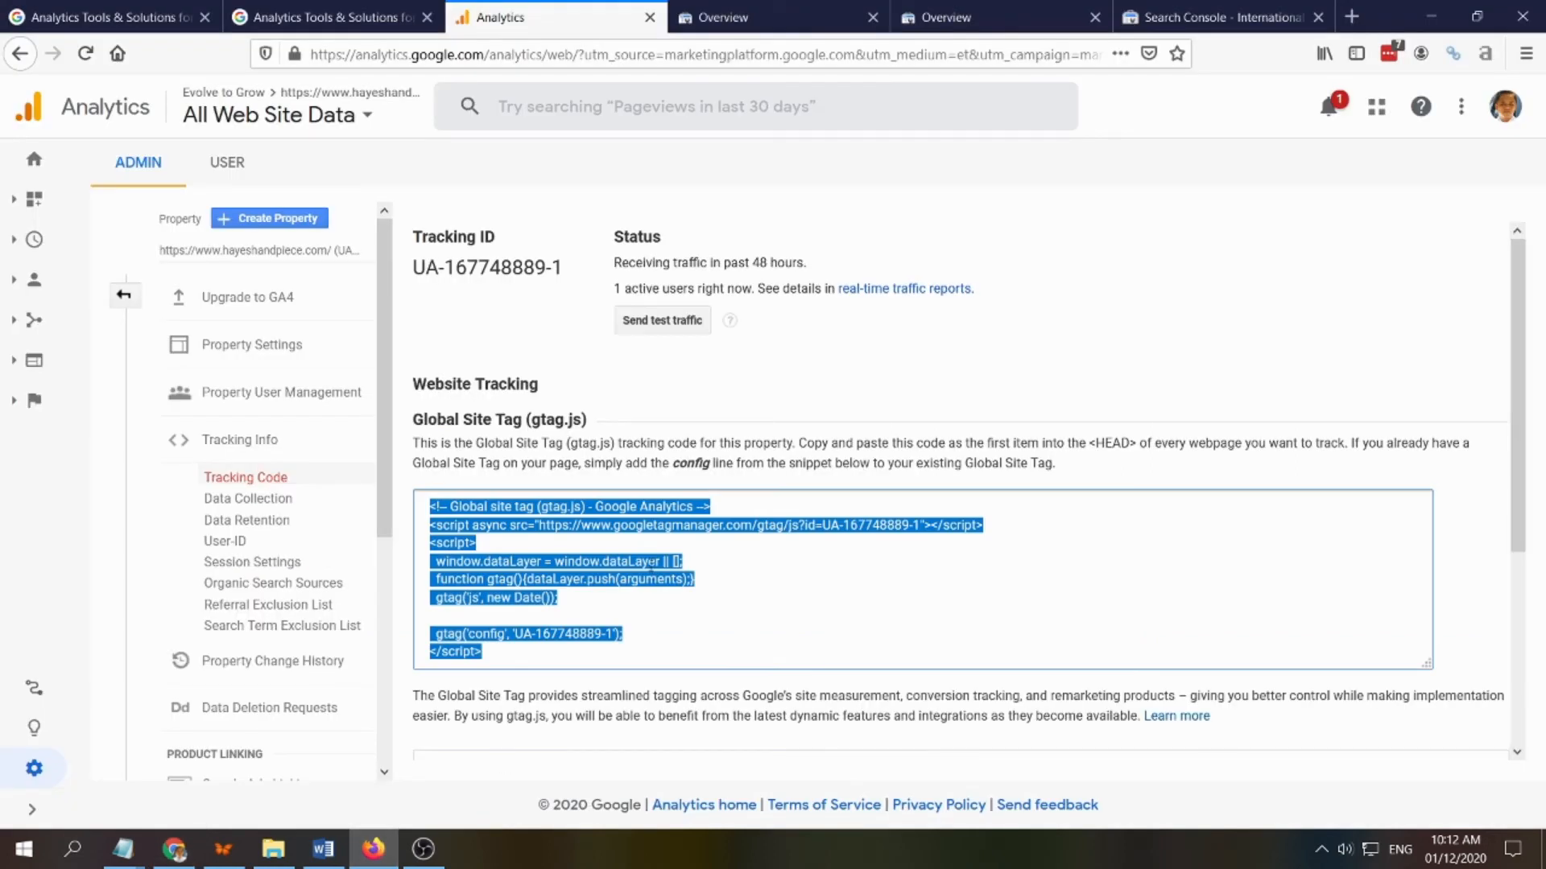
click(1195, 17)
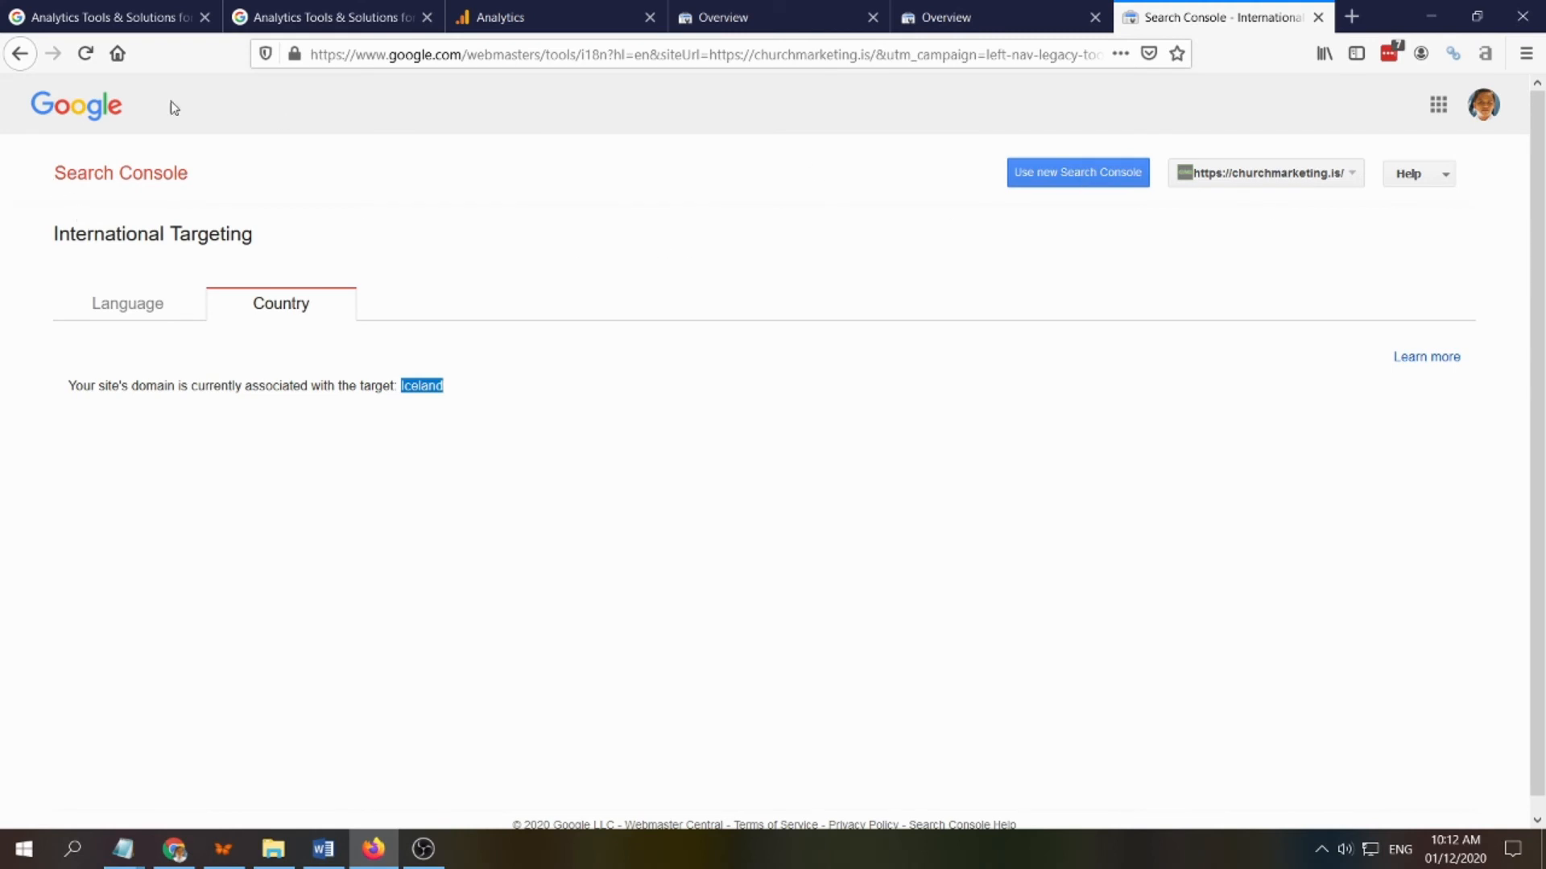
click(18, 57)
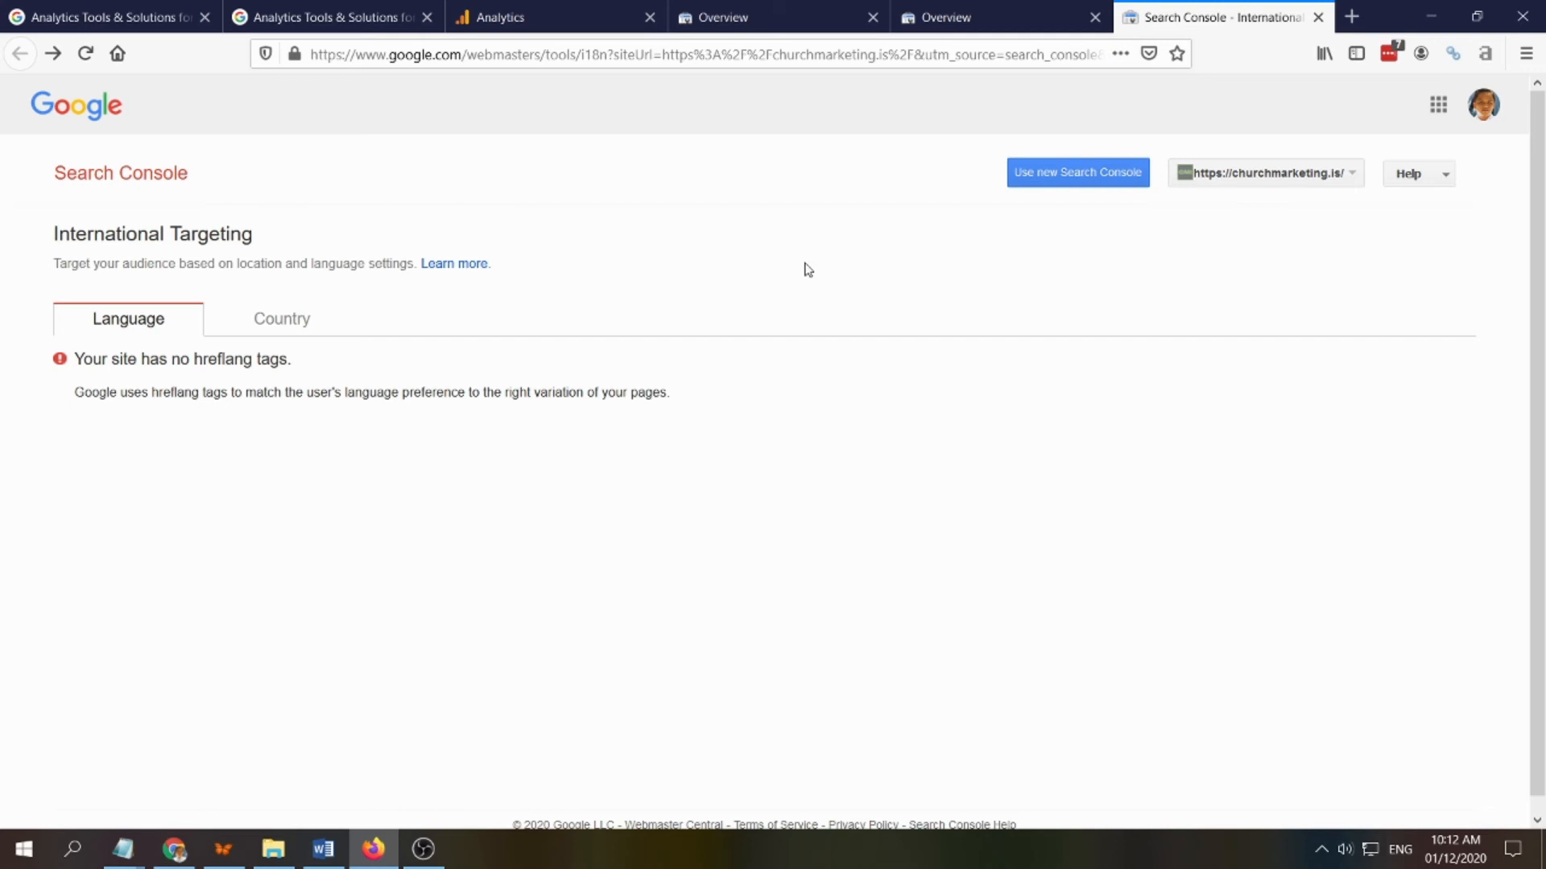
click(84, 111)
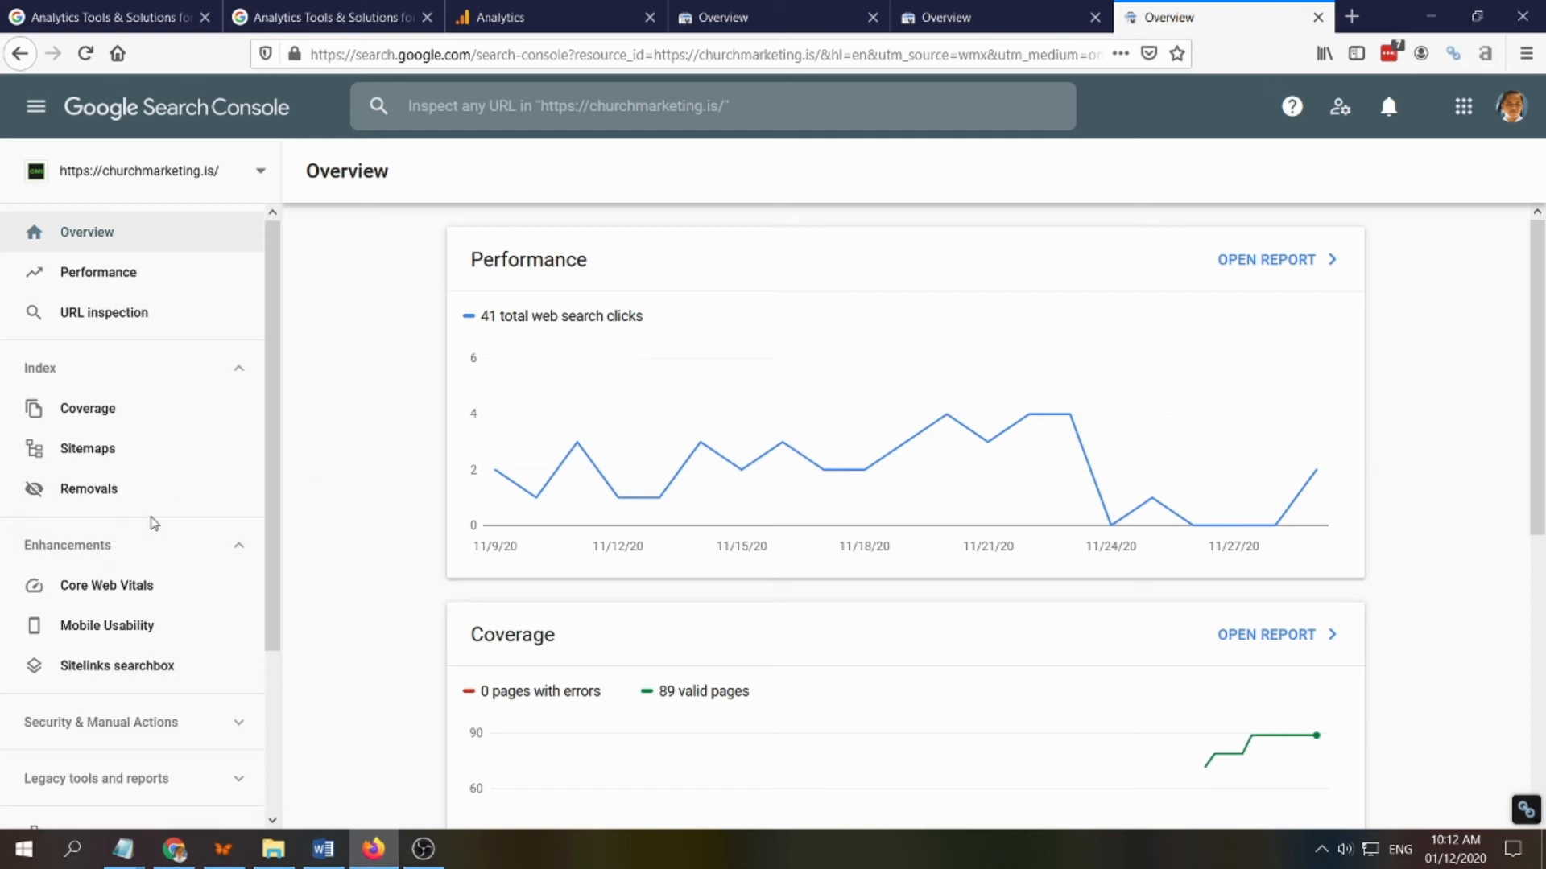
Look through the Settings, Overview and Coverage pages and the Security & Manual Actions section for the site's ownership verification options.
scroll(217, 561, down, 3)
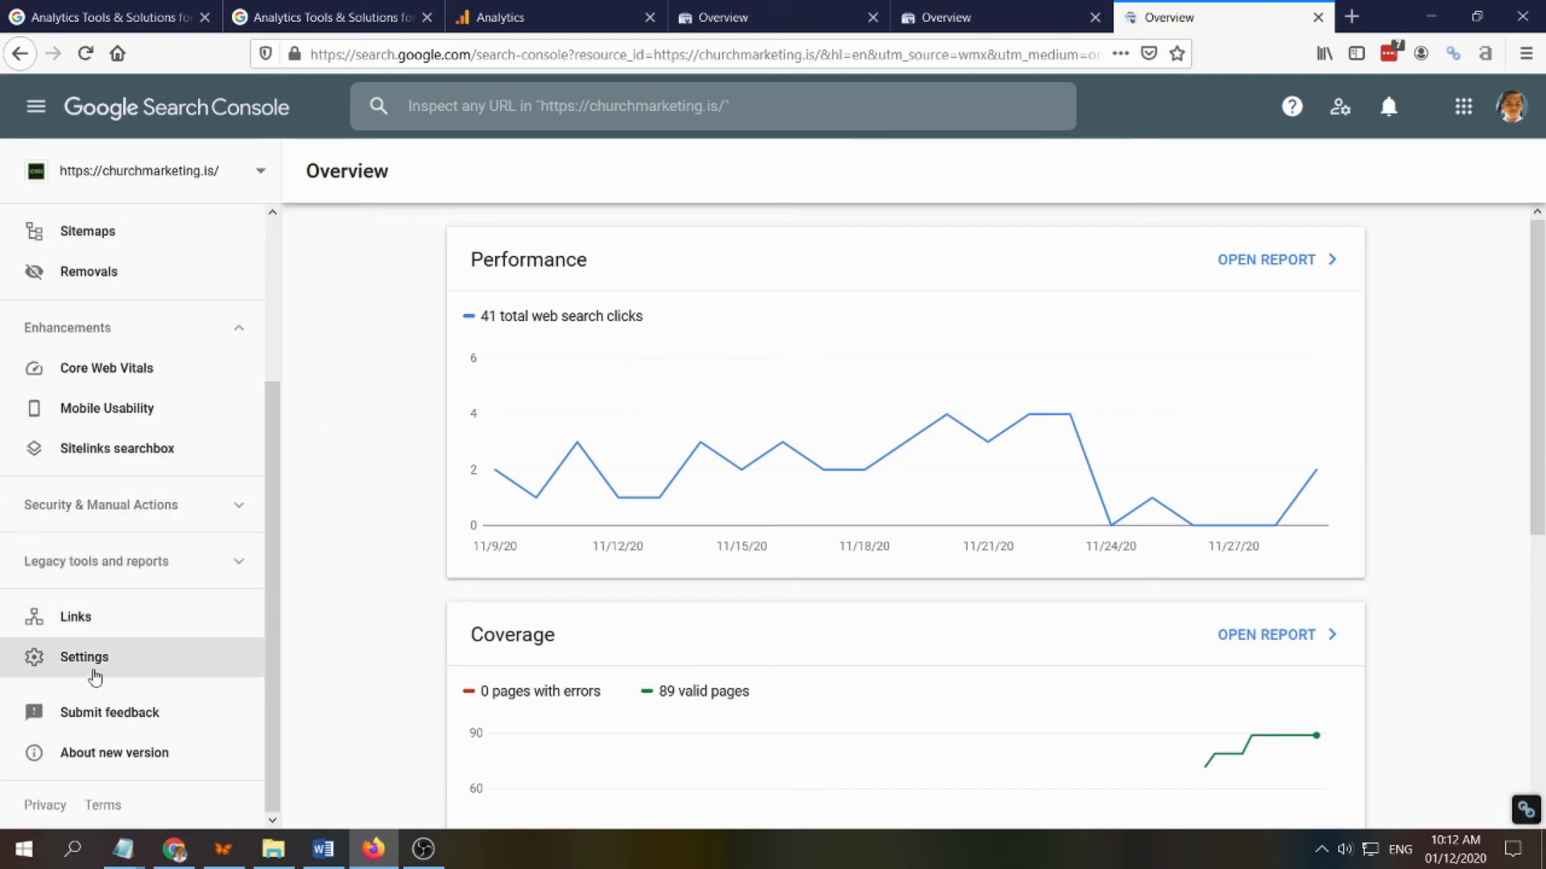
click(81, 661)
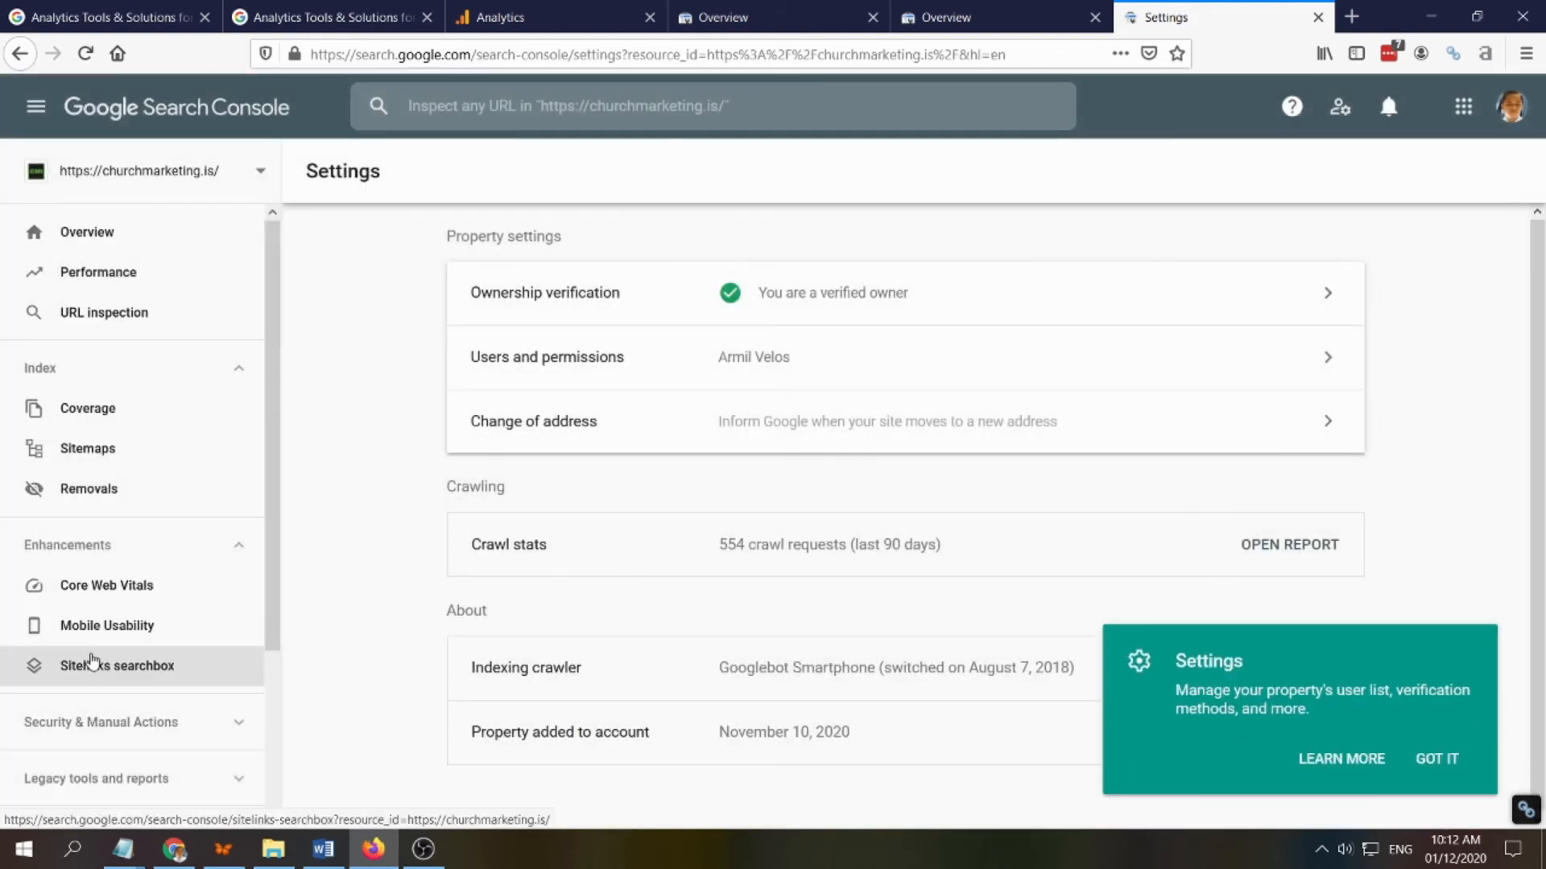
scroll(231, 636, down, 5)
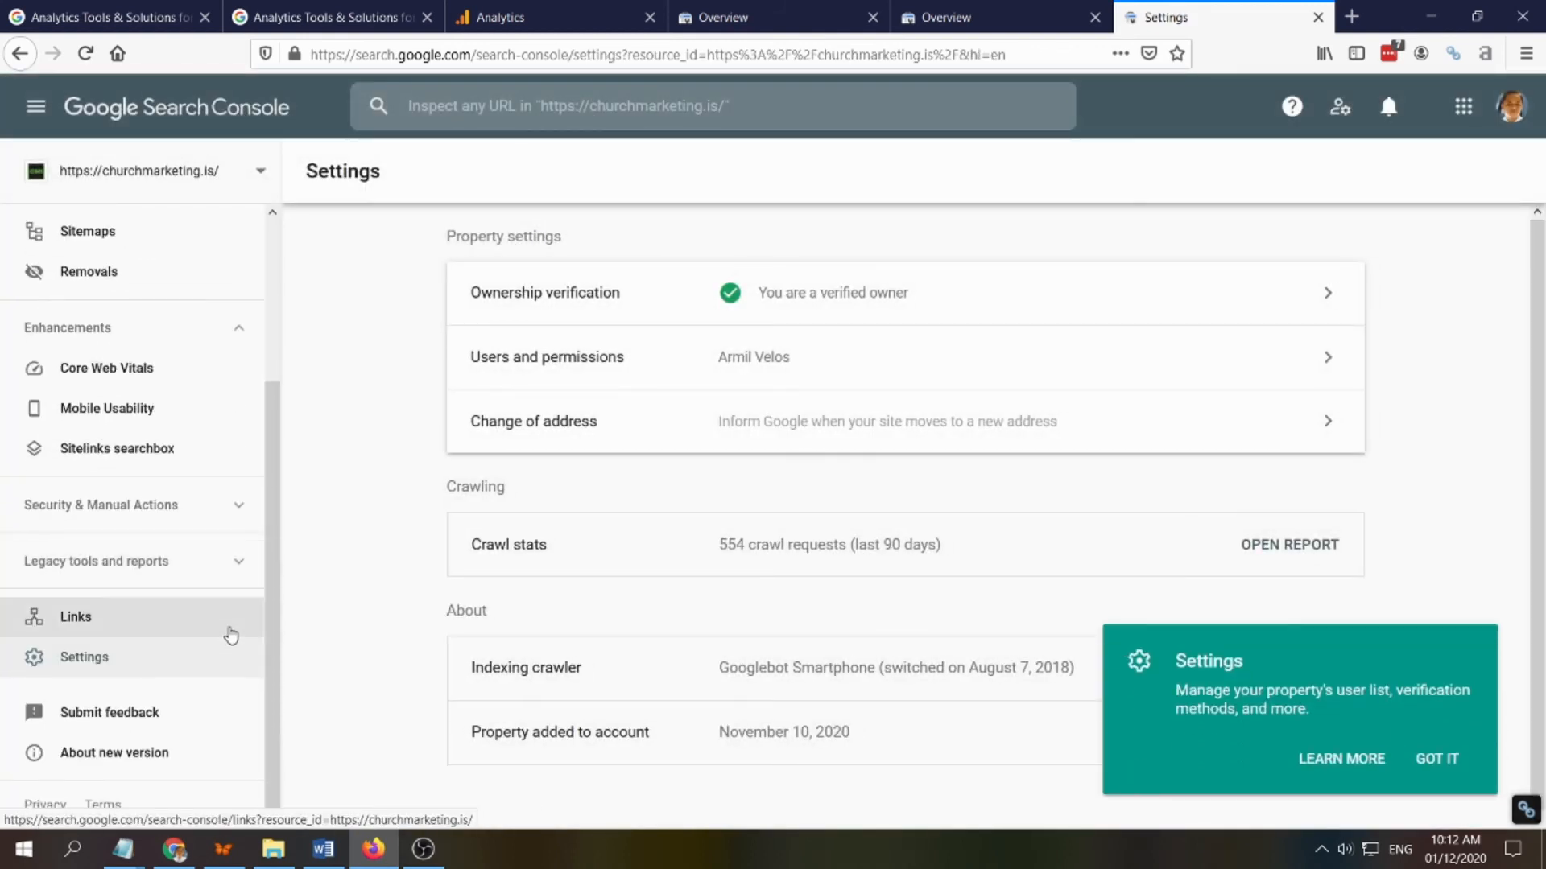
scroll(231, 636, up, 5)
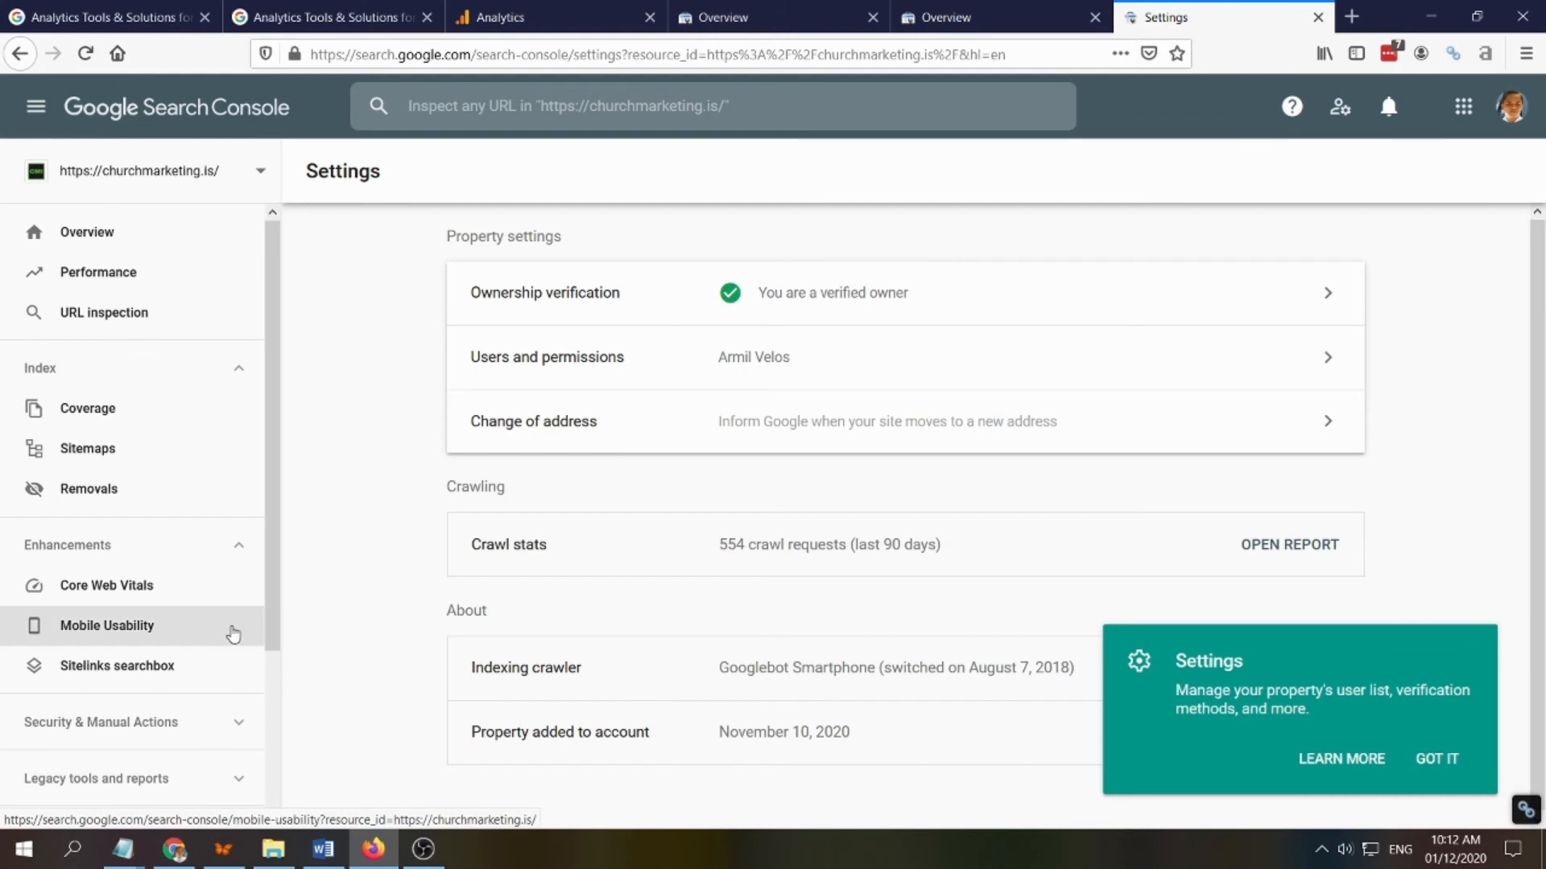
click(88, 234)
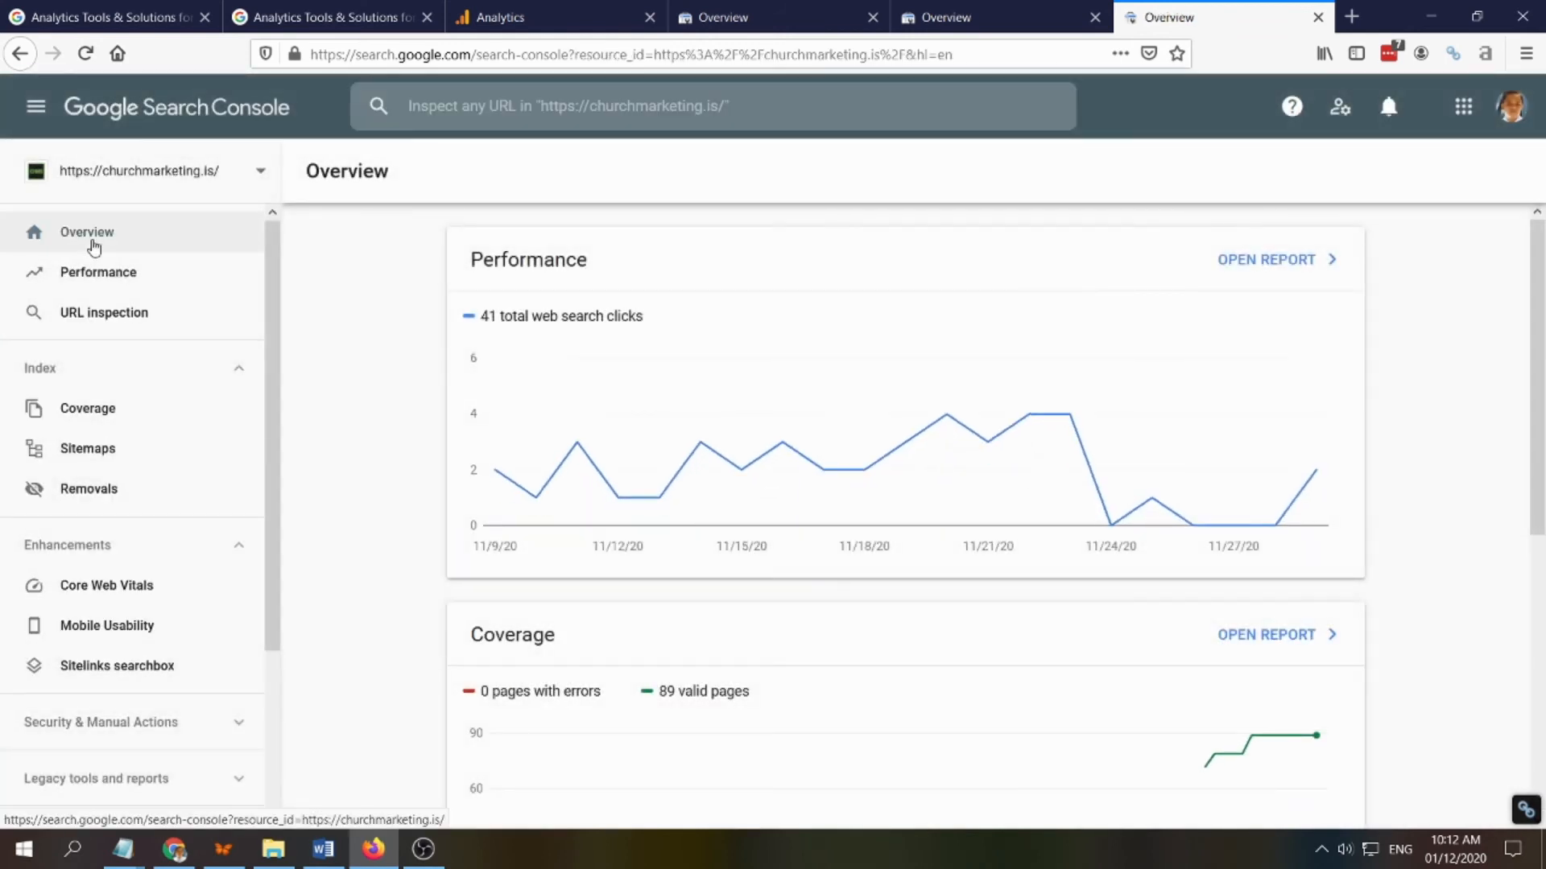
scroll(234, 576, down, 3)
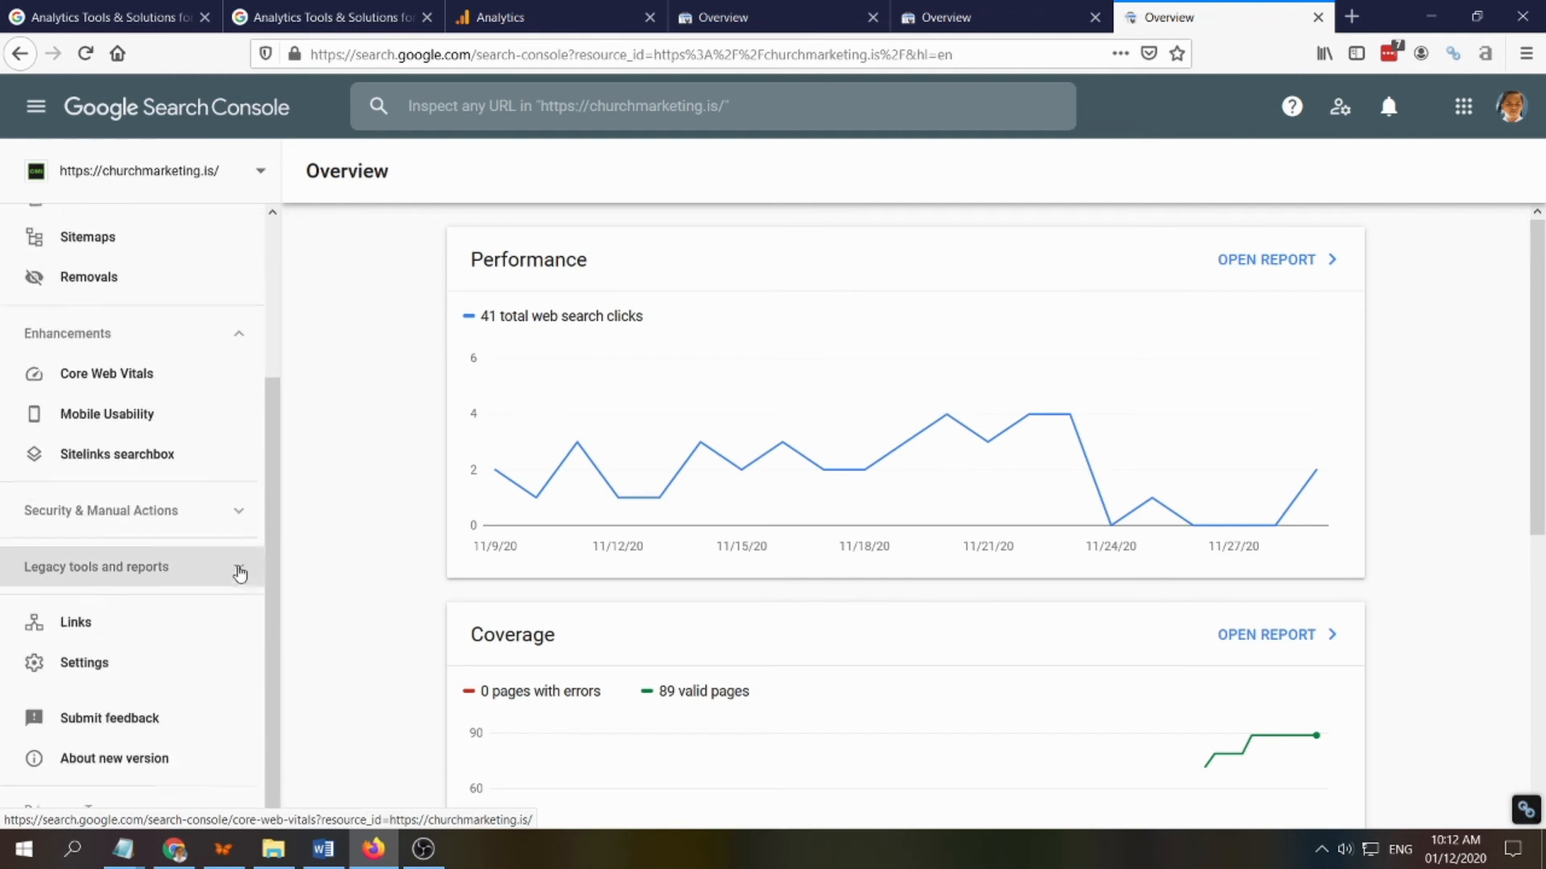
click(223, 521)
scroll(230, 523, up, 3)
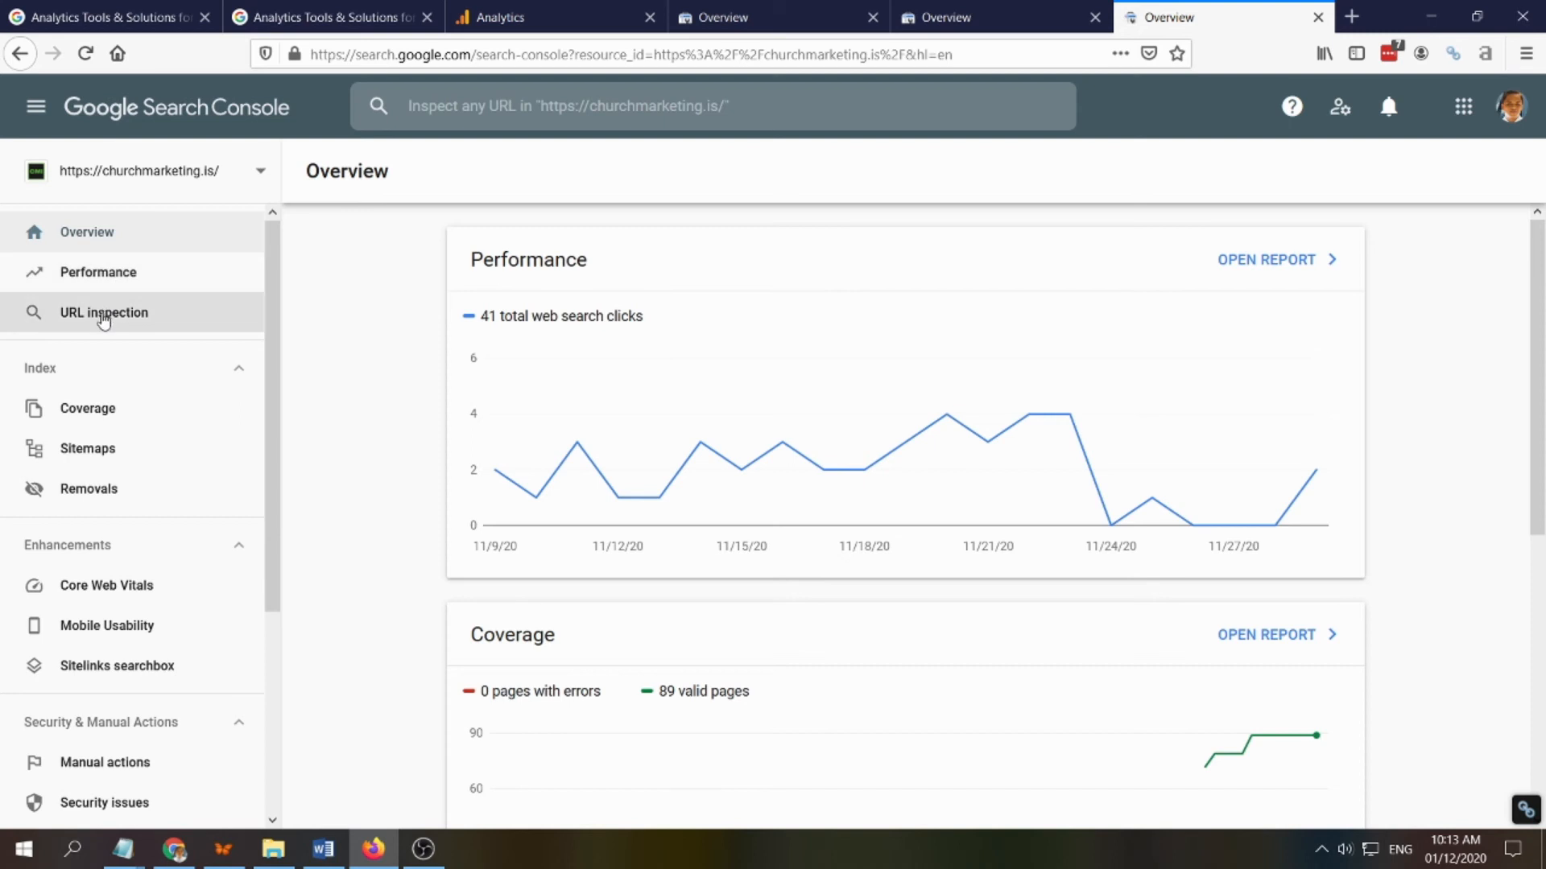
click(94, 410)
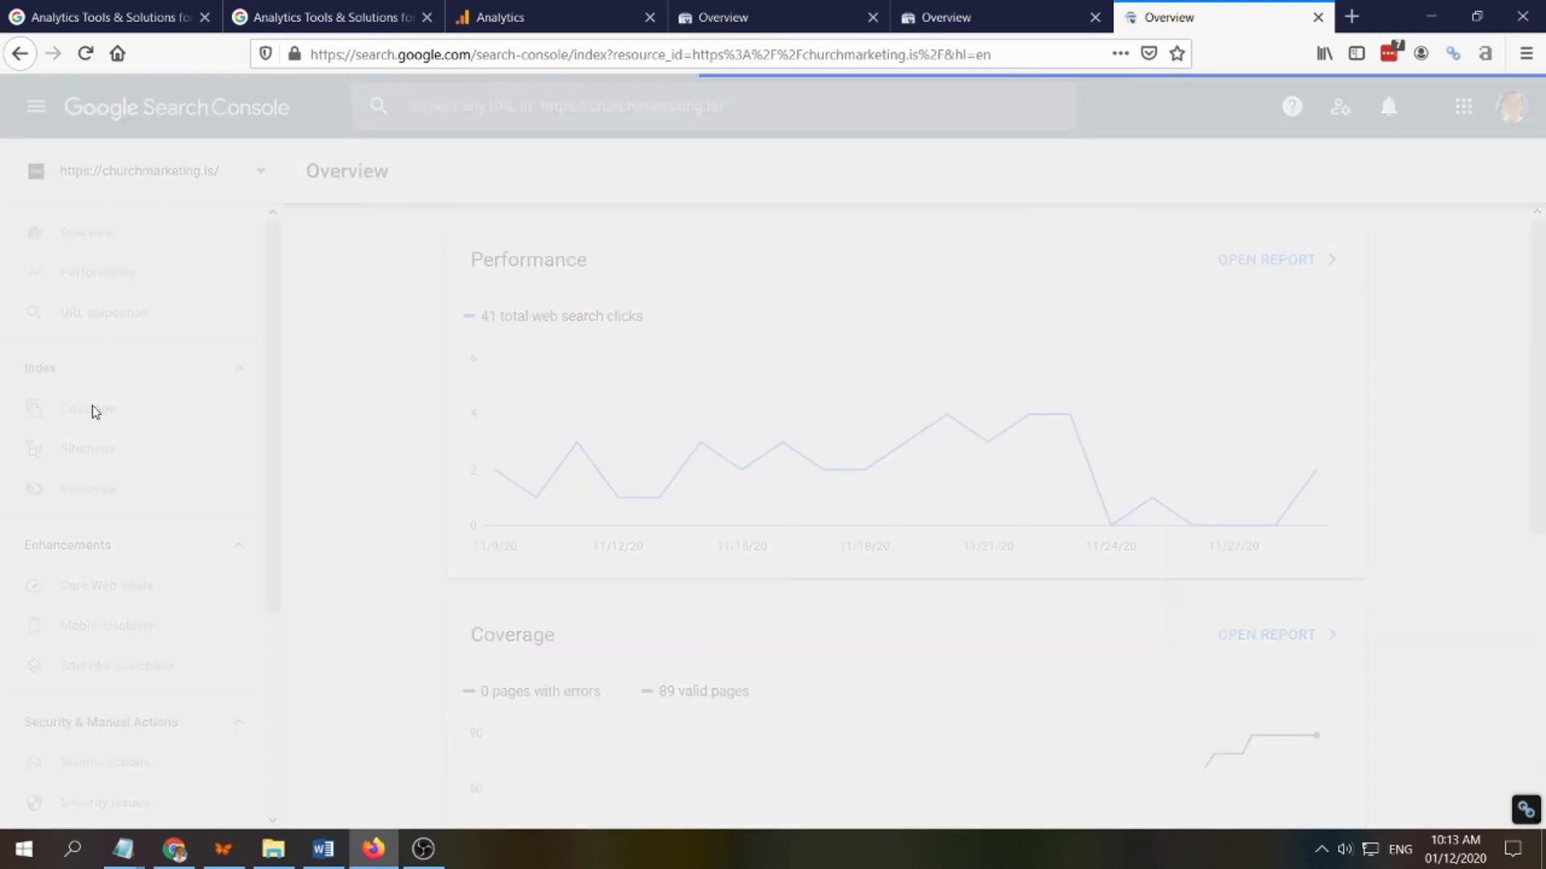
scroll(190, 510, down, 3)
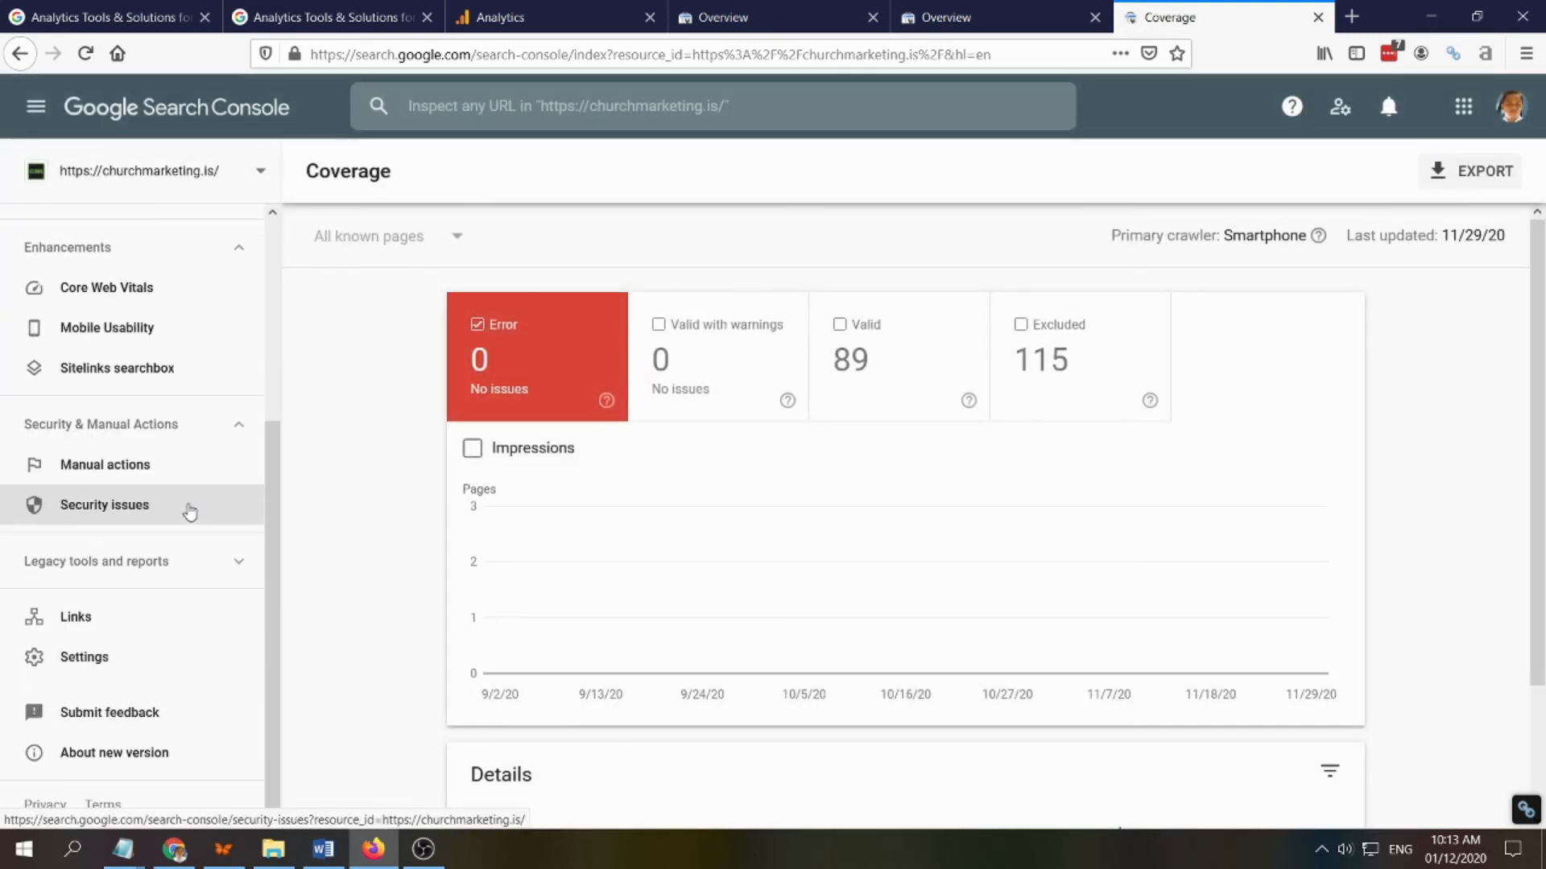
scroll(196, 512, up, 3)
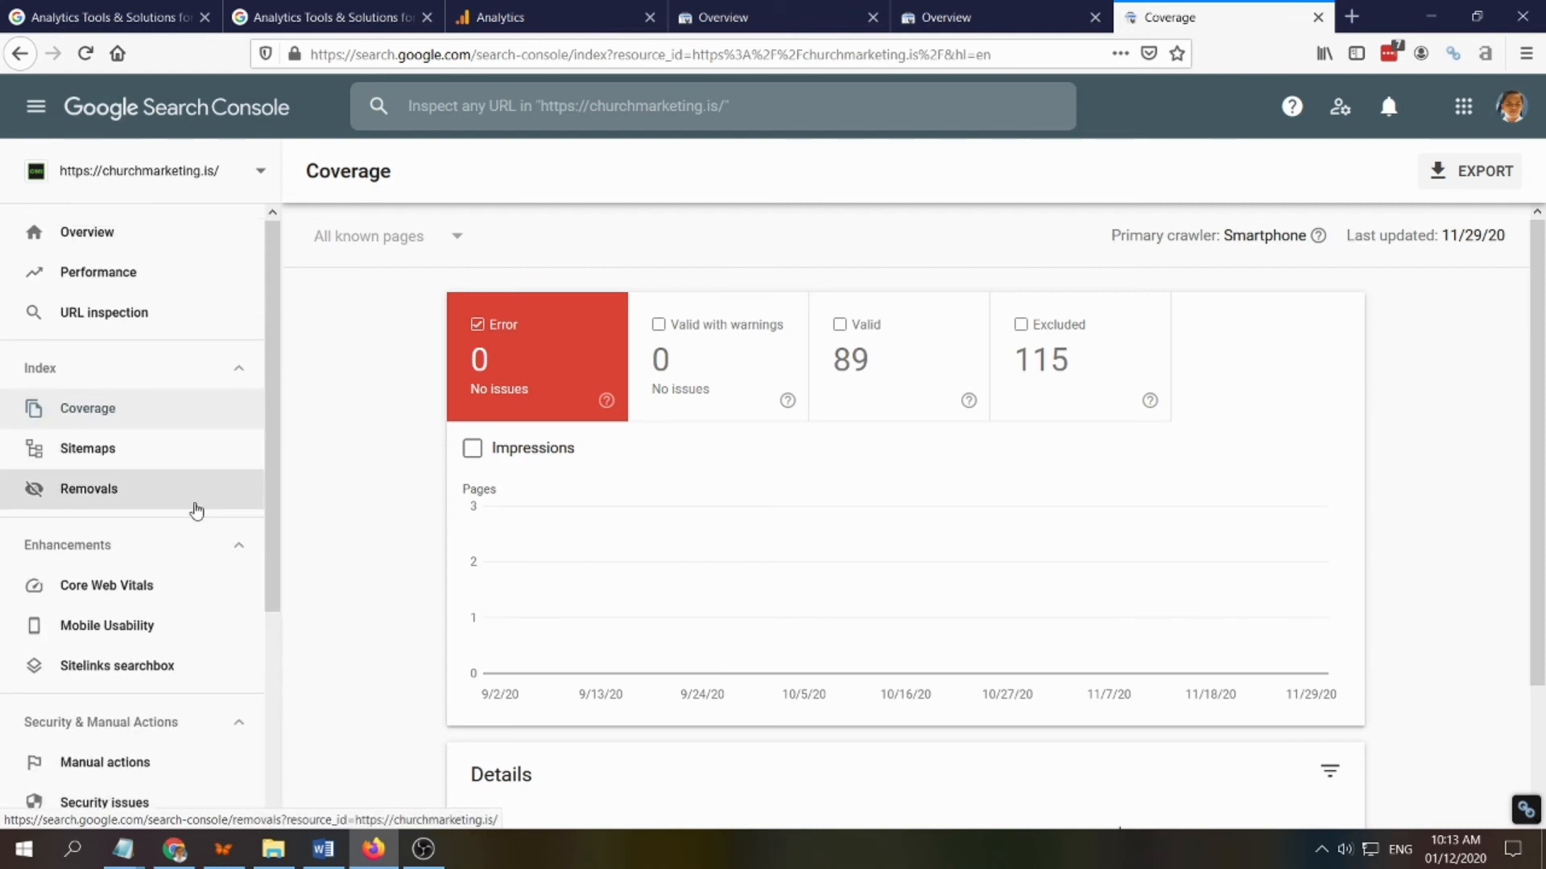
scroll(195, 511, down, 3)
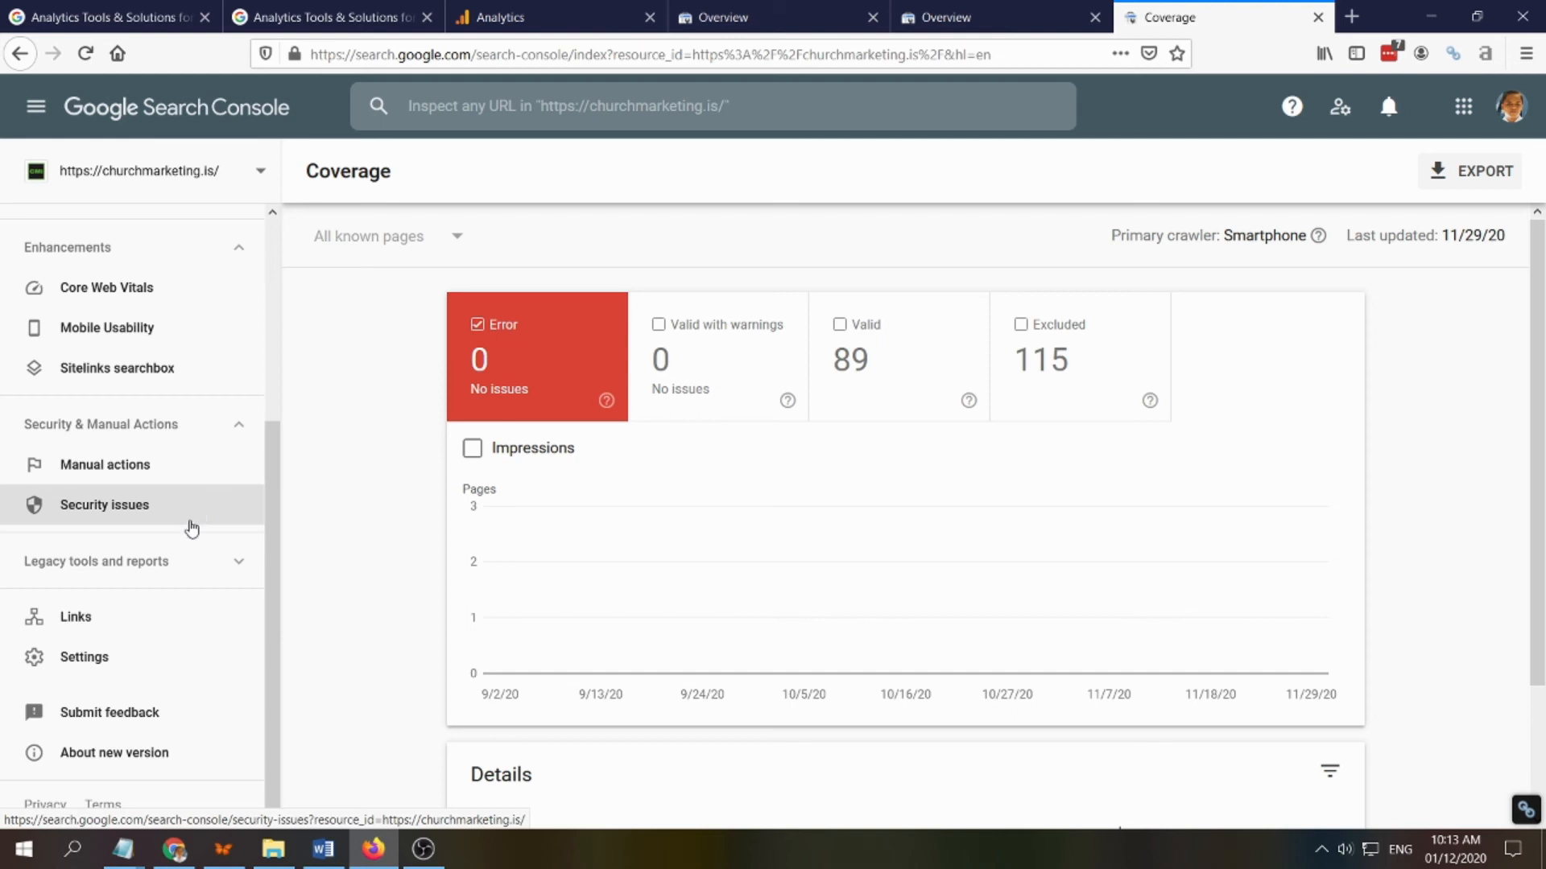
Open the Ownership verification details in the property's settings.
click(198, 653)
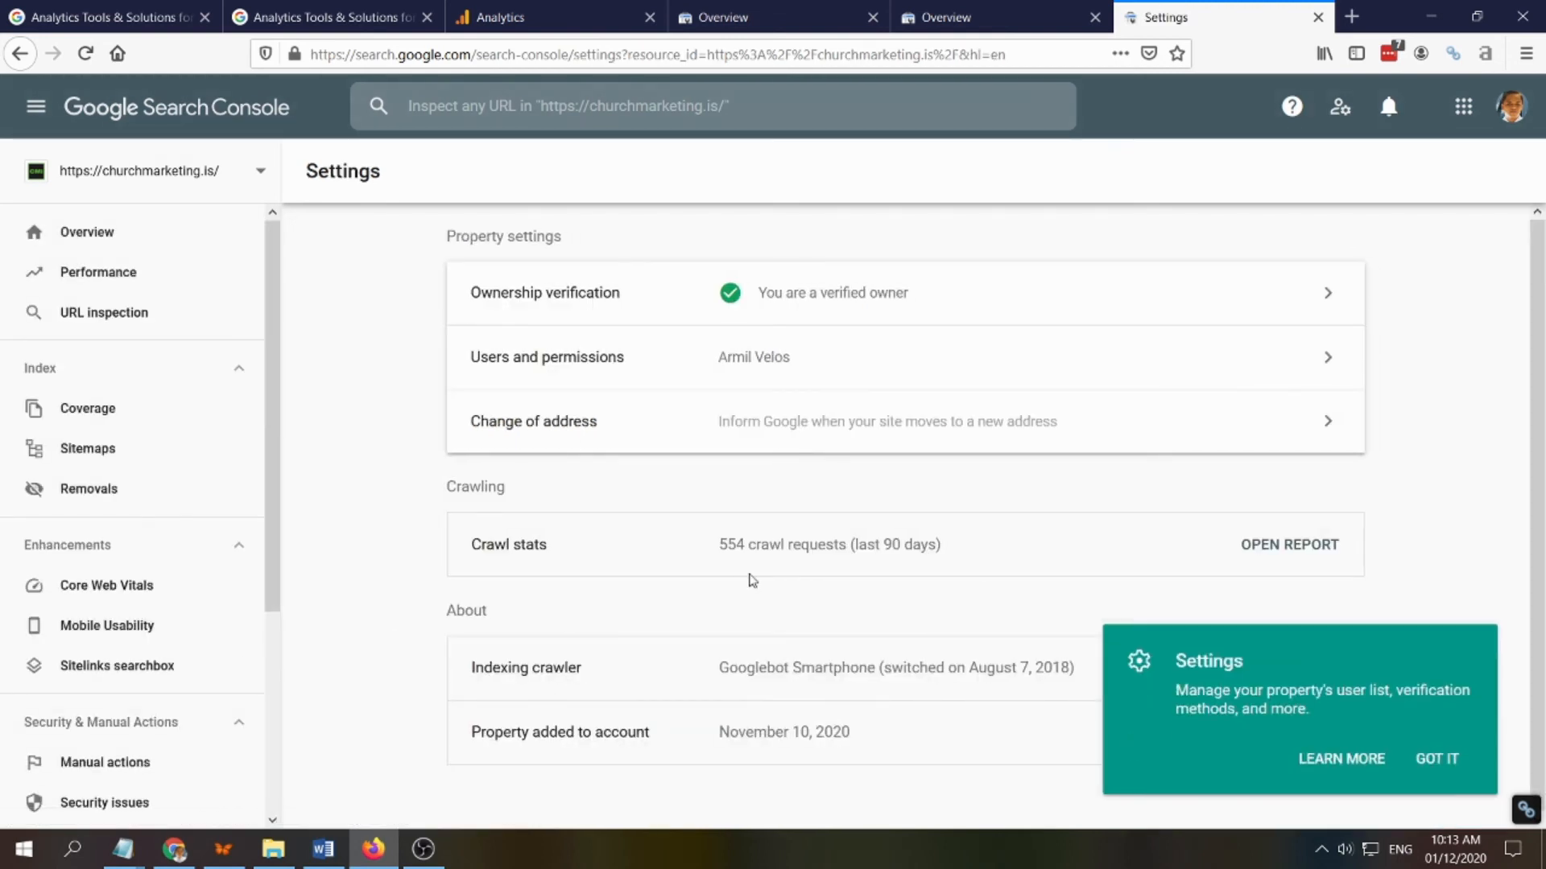
click(1333, 311)
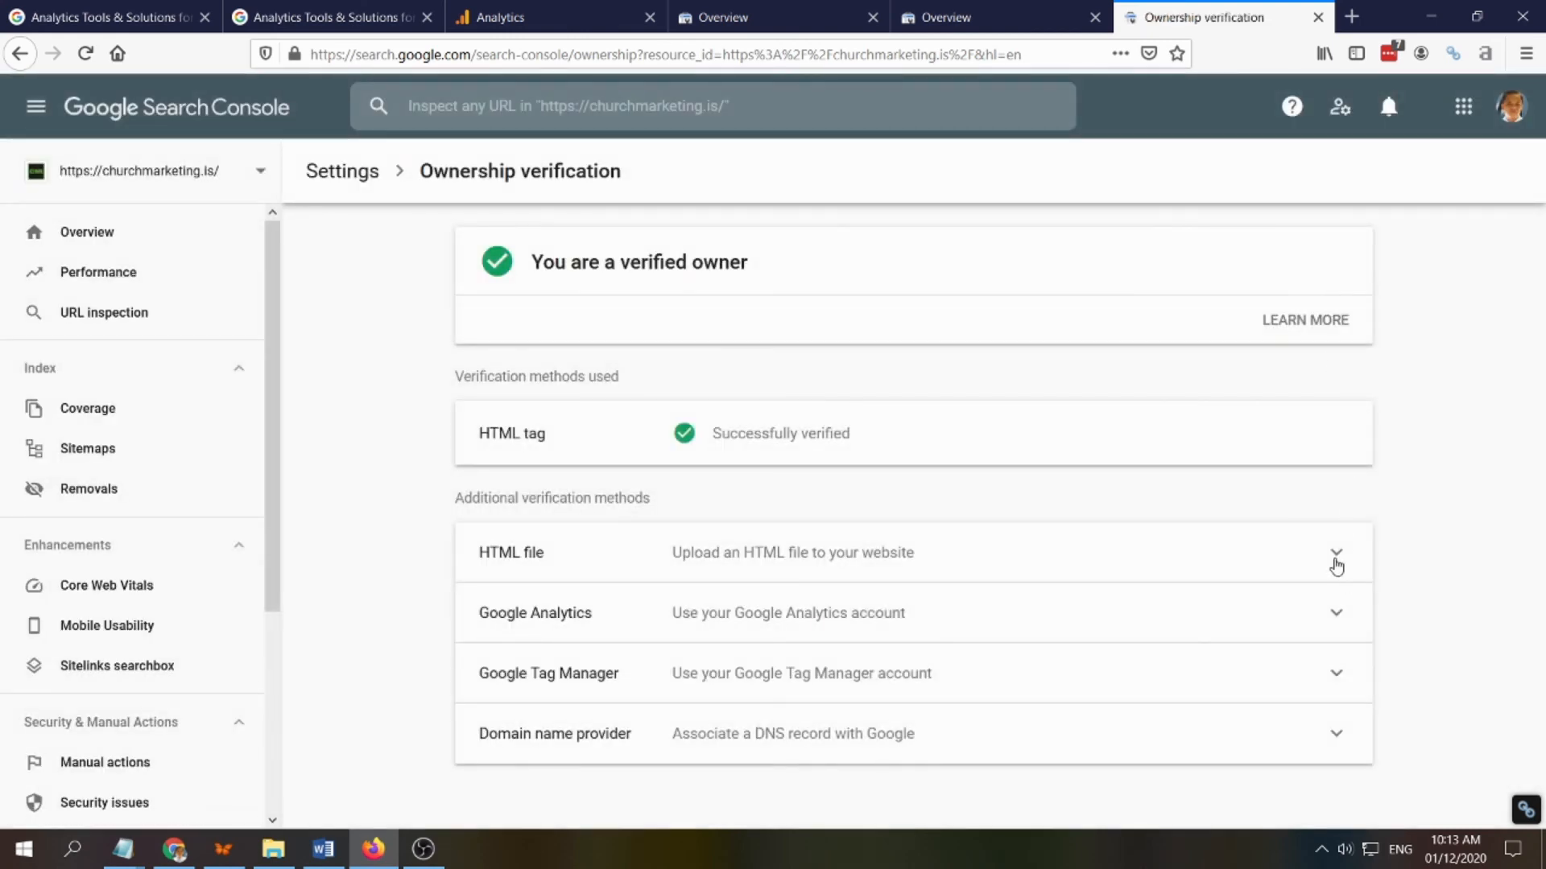
scroll(145, 580, down, 4)
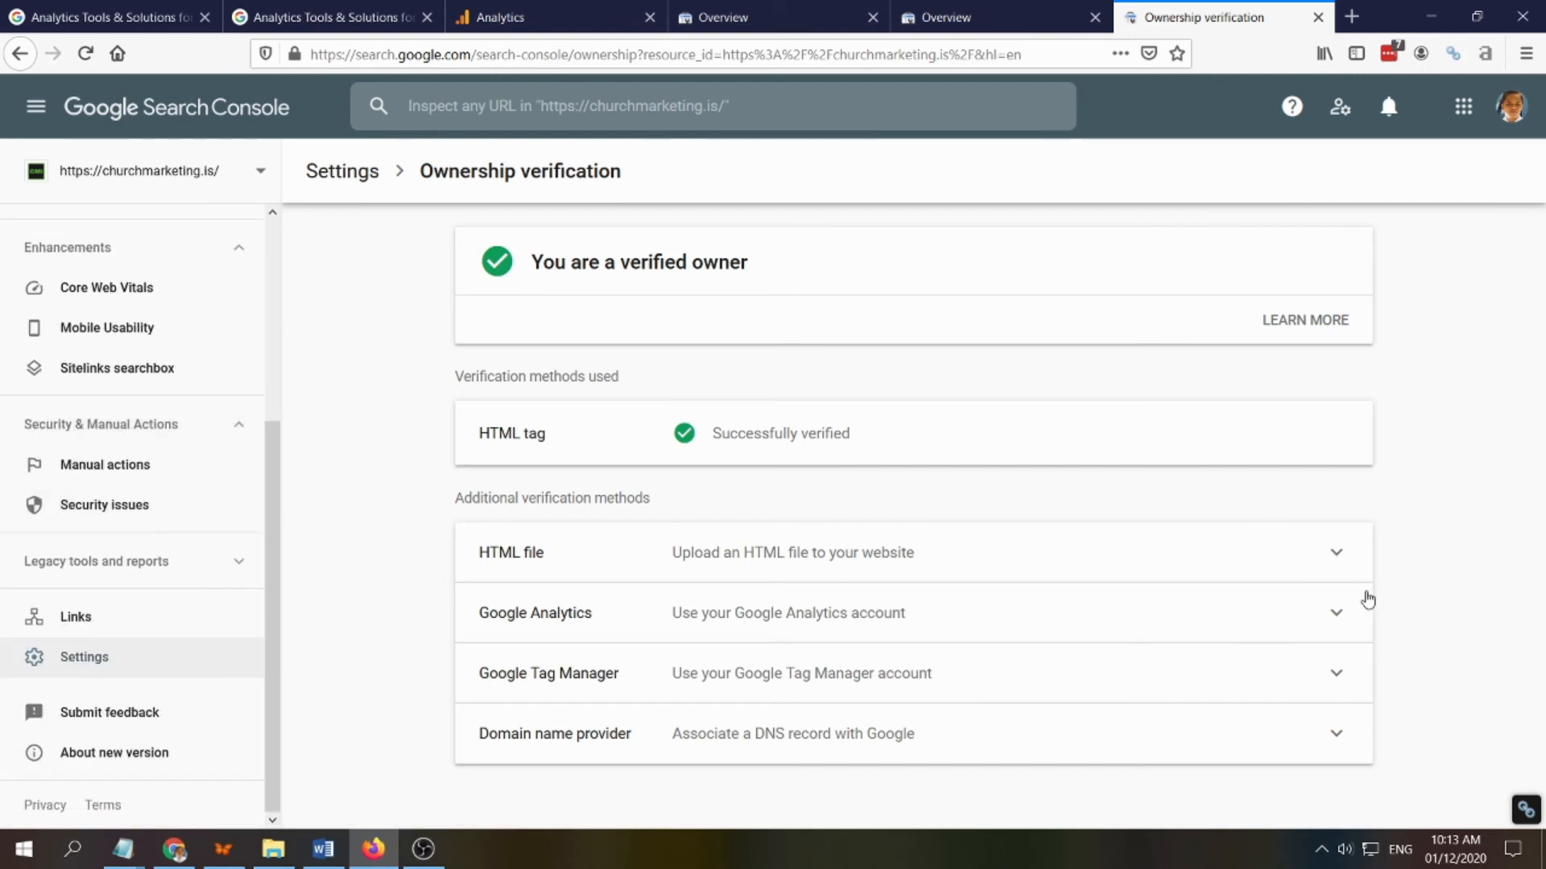
Expand the HTML file and Google Analytics verification methods and review their instructions.
click(1336, 553)
scroll(1312, 560, down, 3)
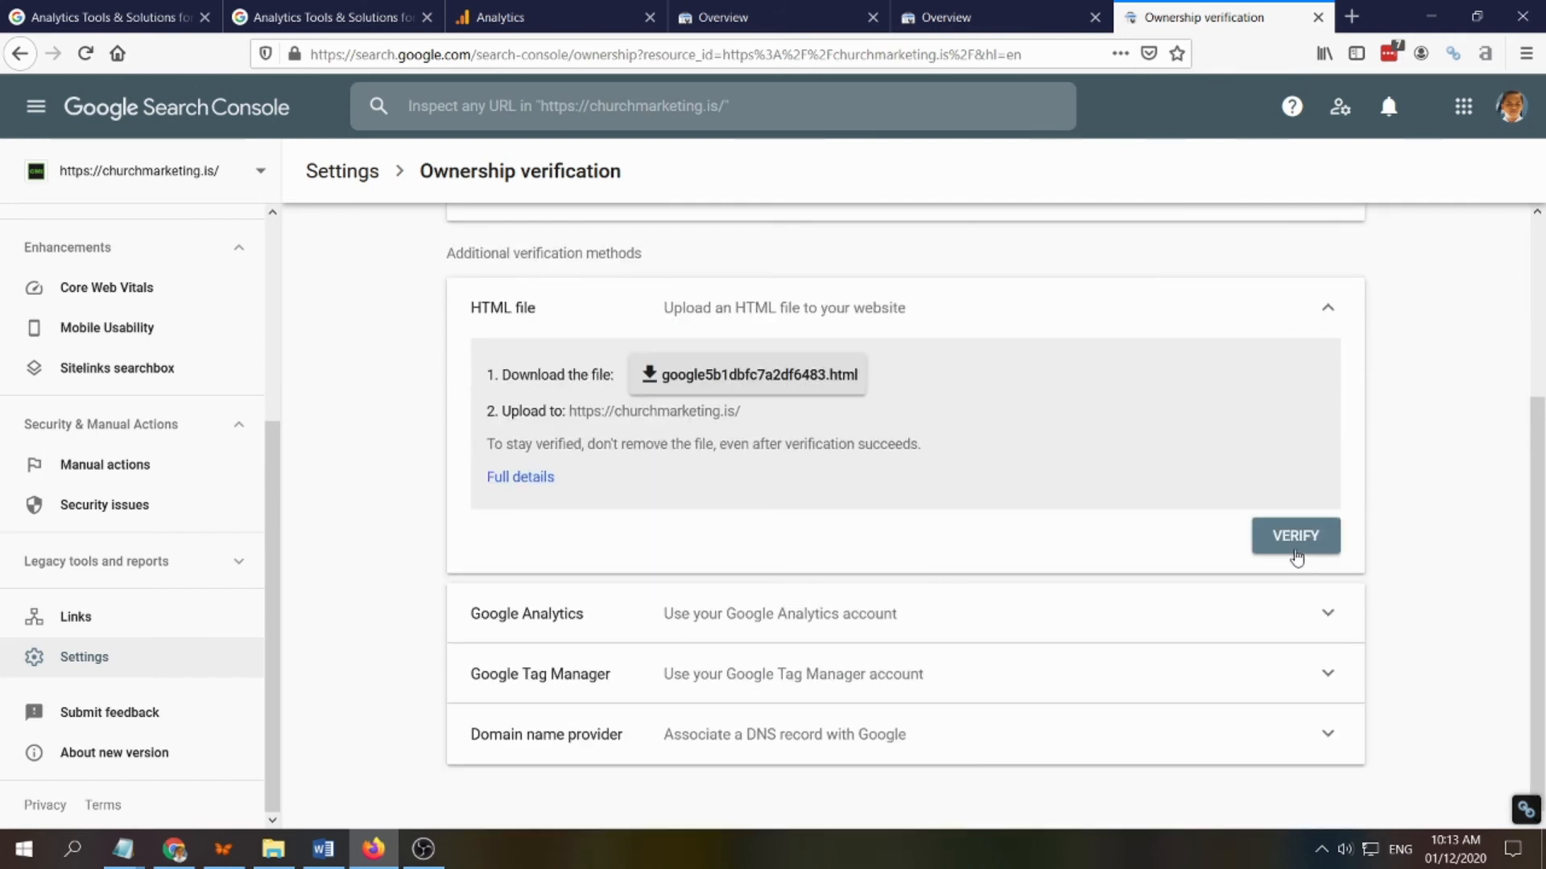
click(1324, 613)
scroll(1126, 606, down, 3)
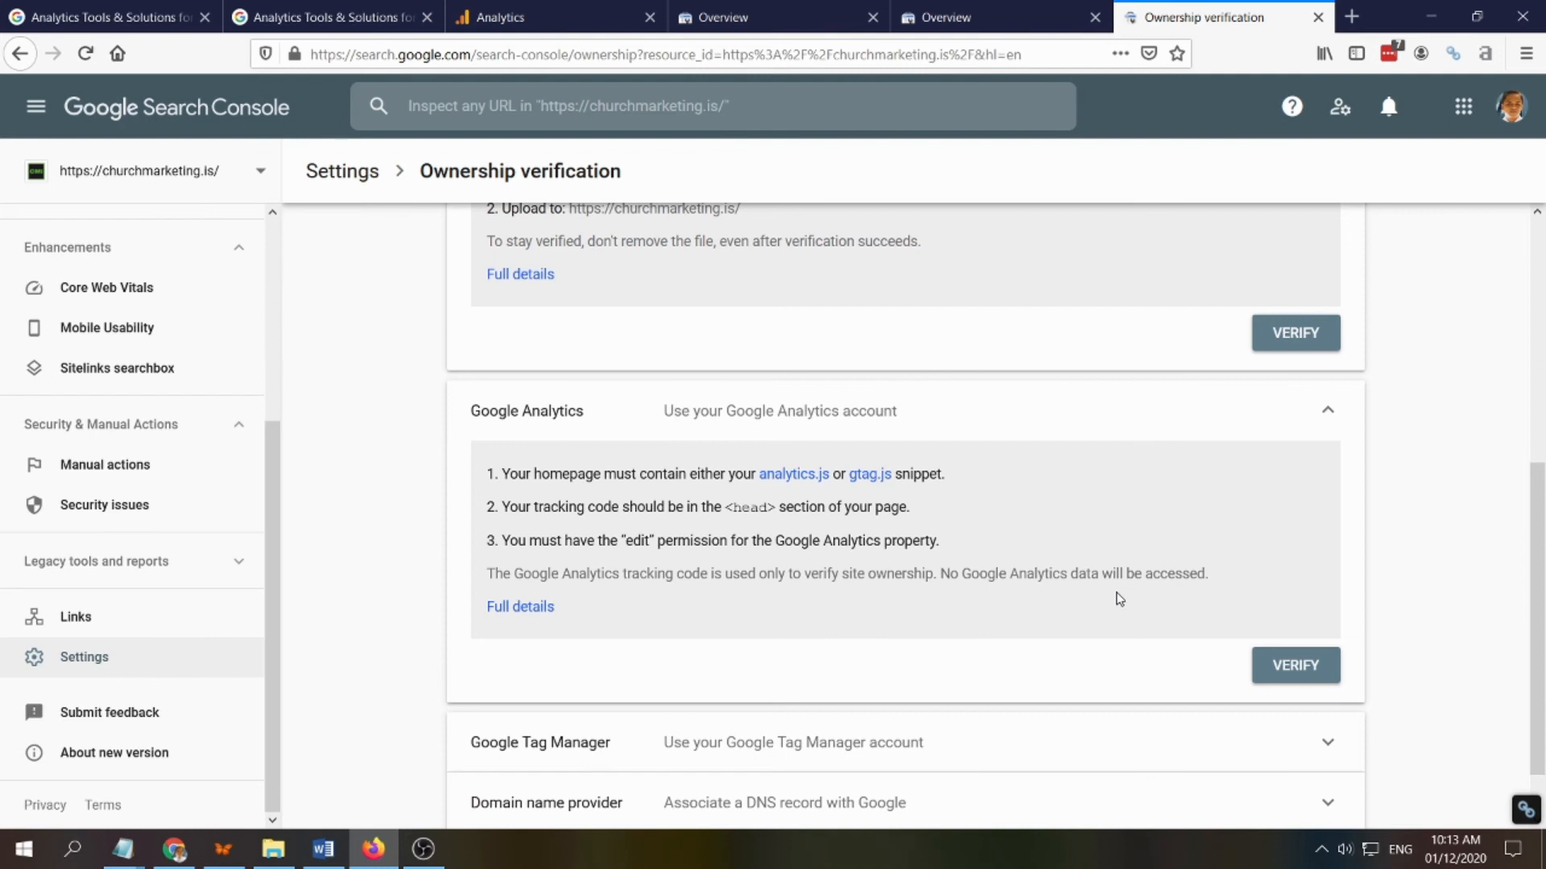
scroll(1147, 594, down, 1)
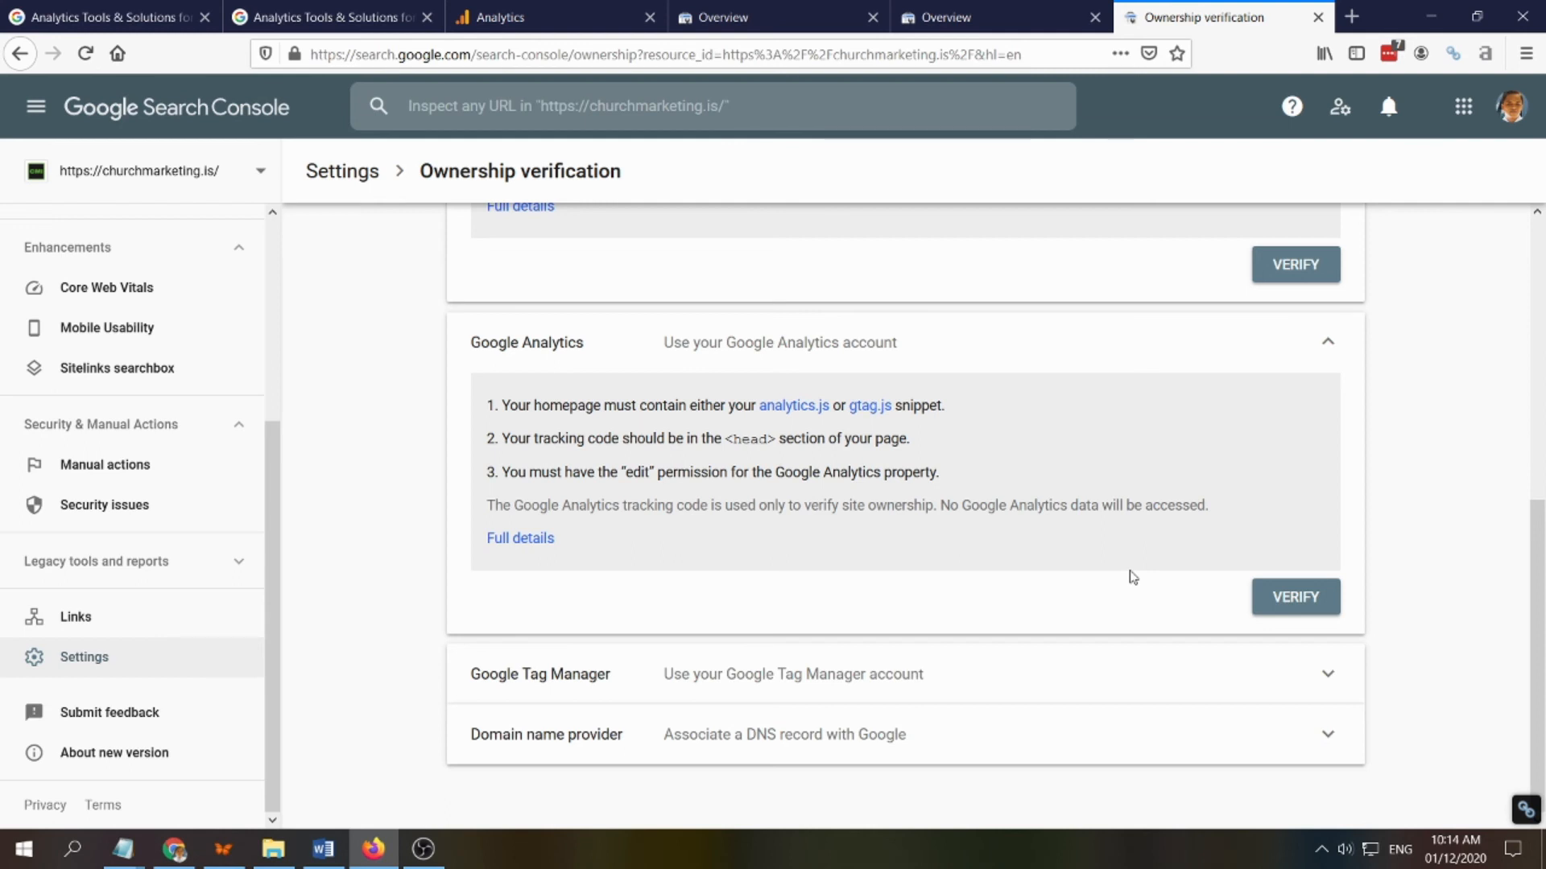
Open the full details of the HTML file verification method, return to Ownership verification and collapse that method.
scroll(1135, 576, up, 4)
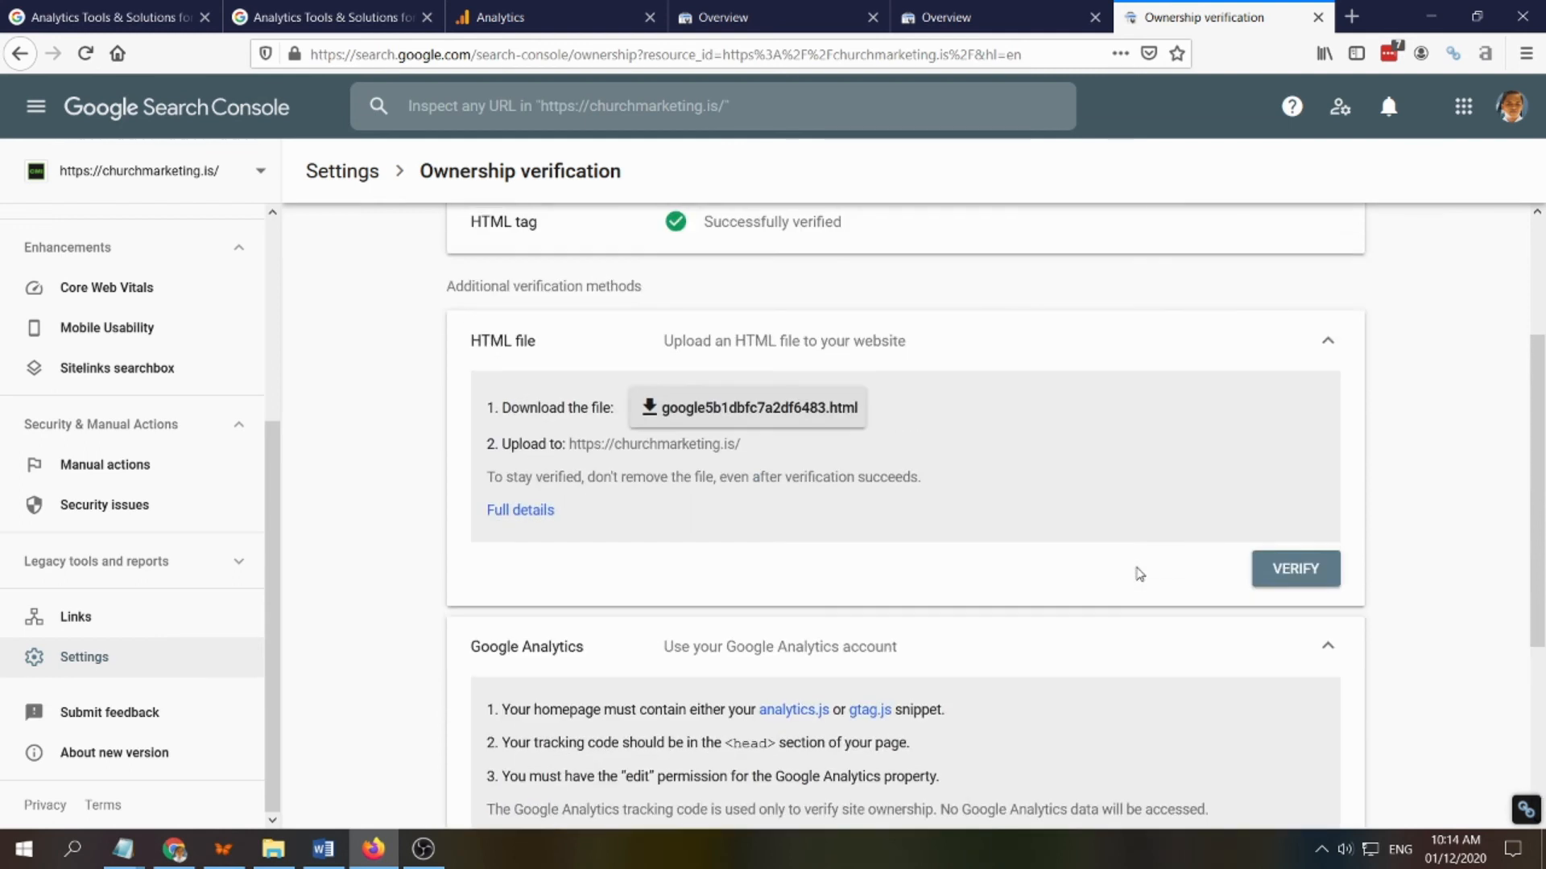
scroll(1140, 573, up, 3)
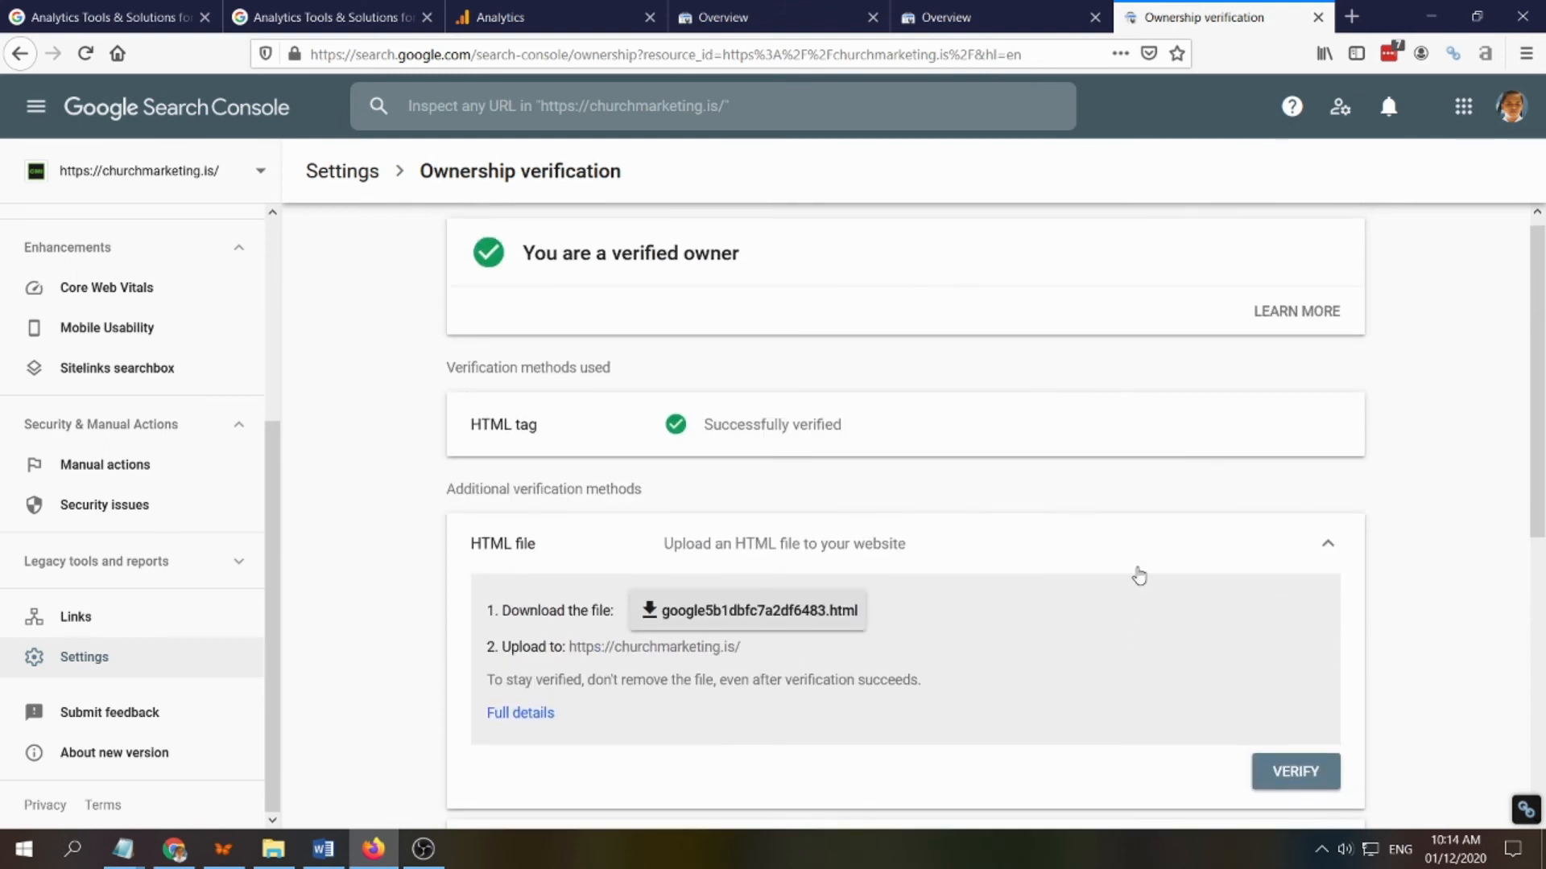
scroll(1138, 576, down, 2)
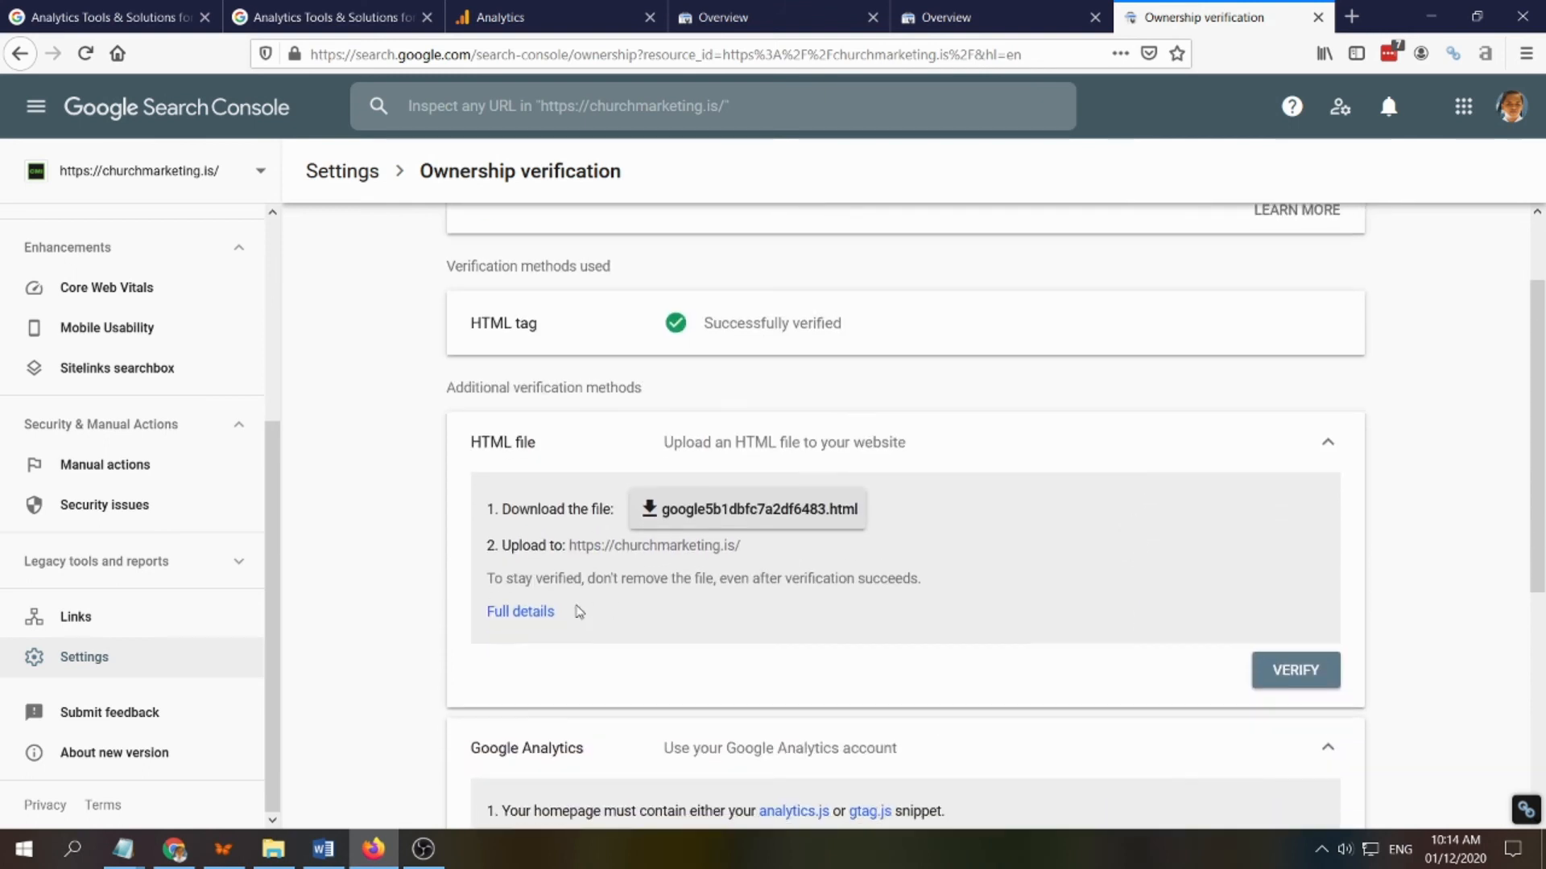
click(549, 612)
click(1047, 17)
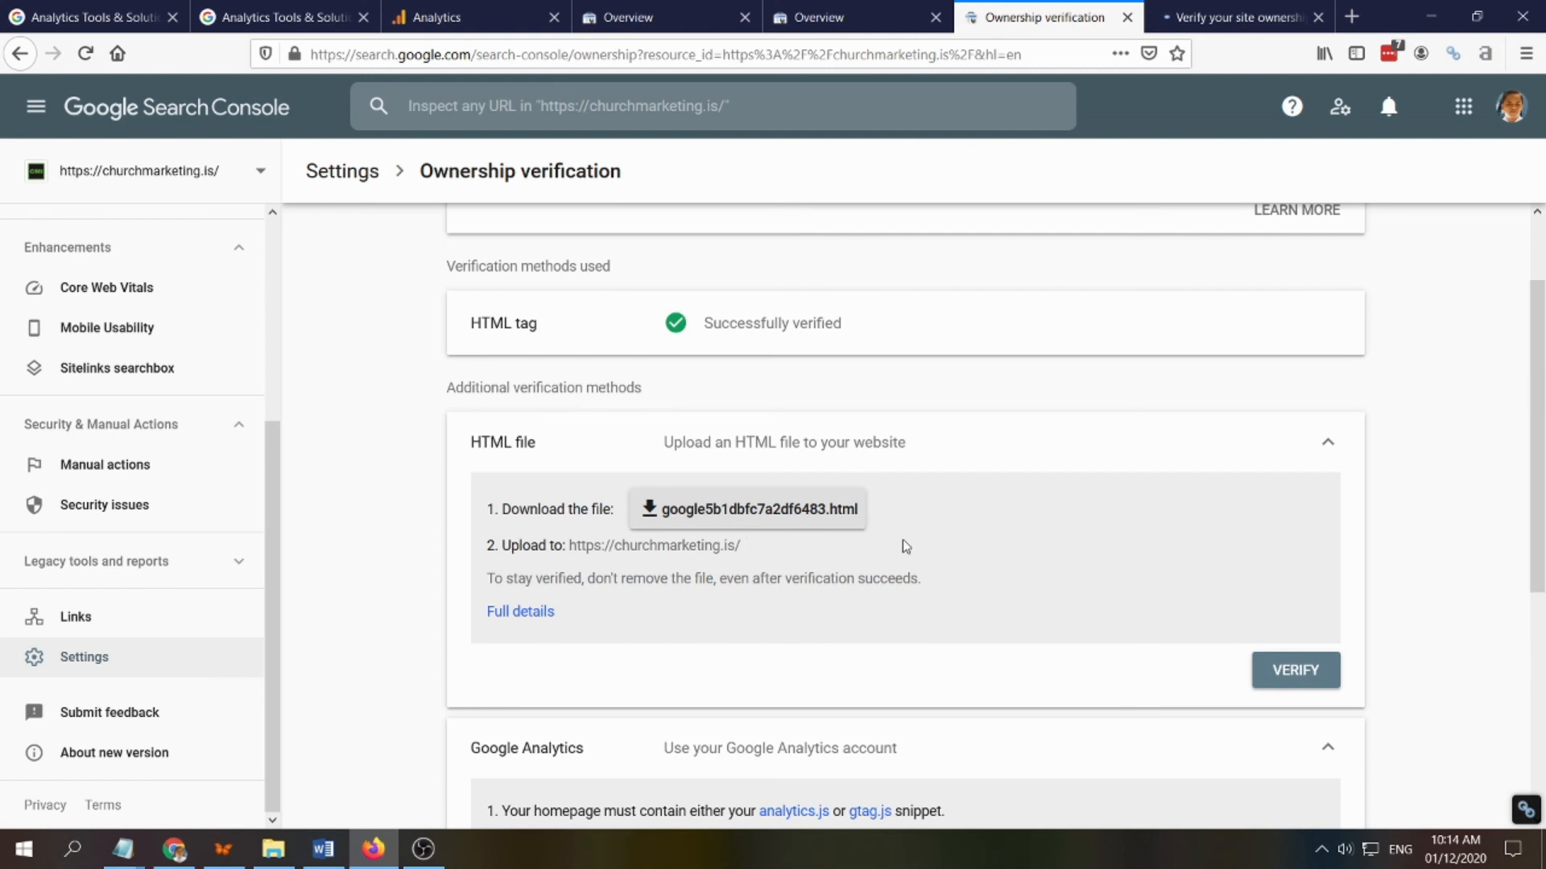
click(787, 456)
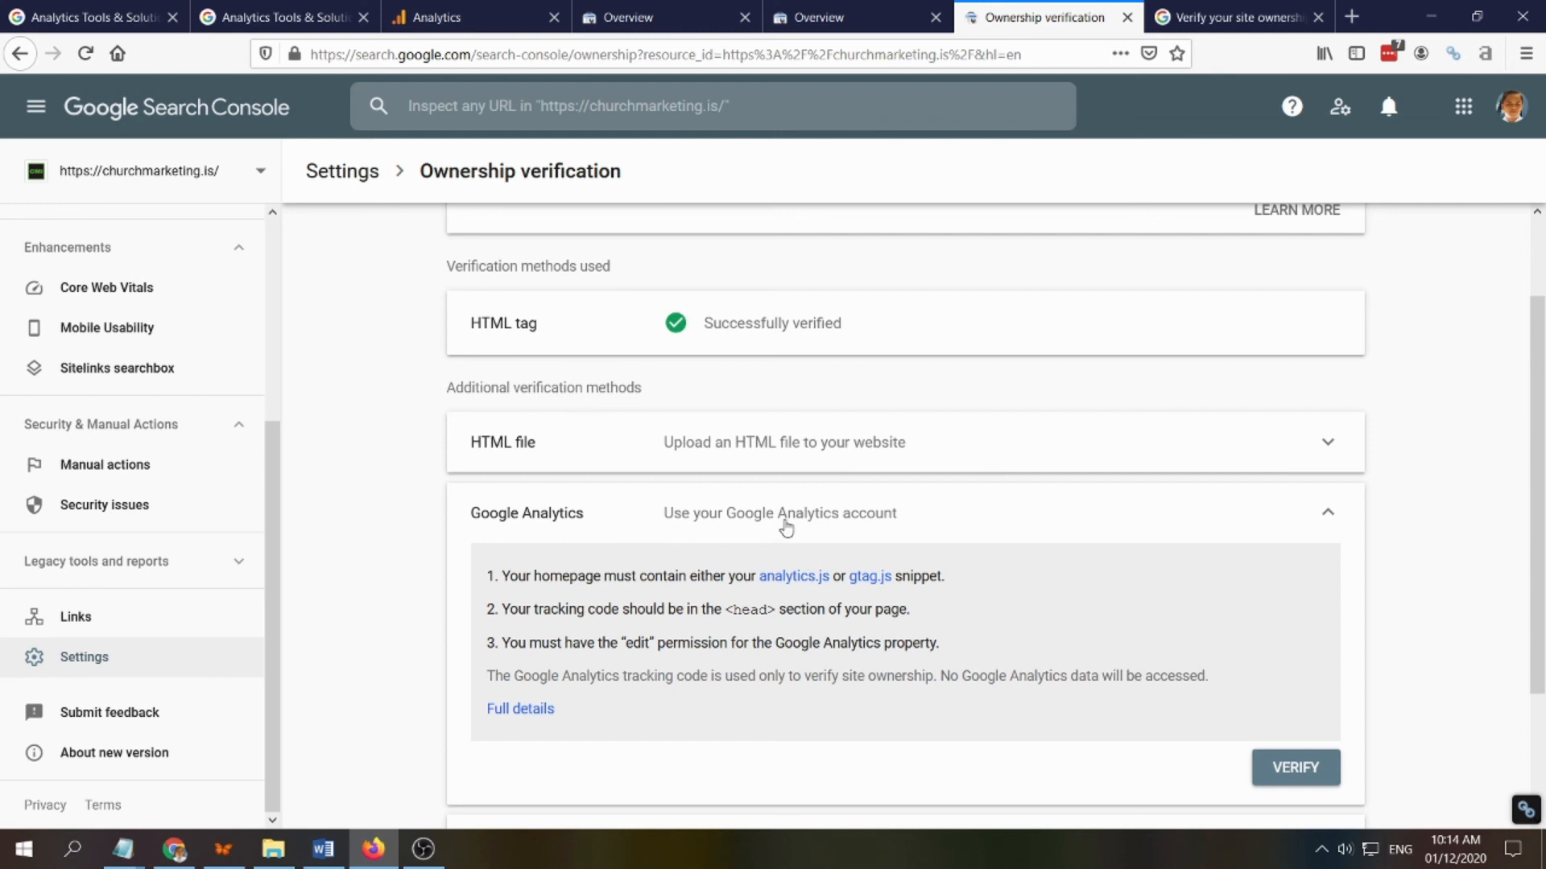
Recheck the HTML file verification instructions, then open the full details of the Google Analytics method and return to Ownership verification.
click(781, 448)
click(495, 451)
click(786, 444)
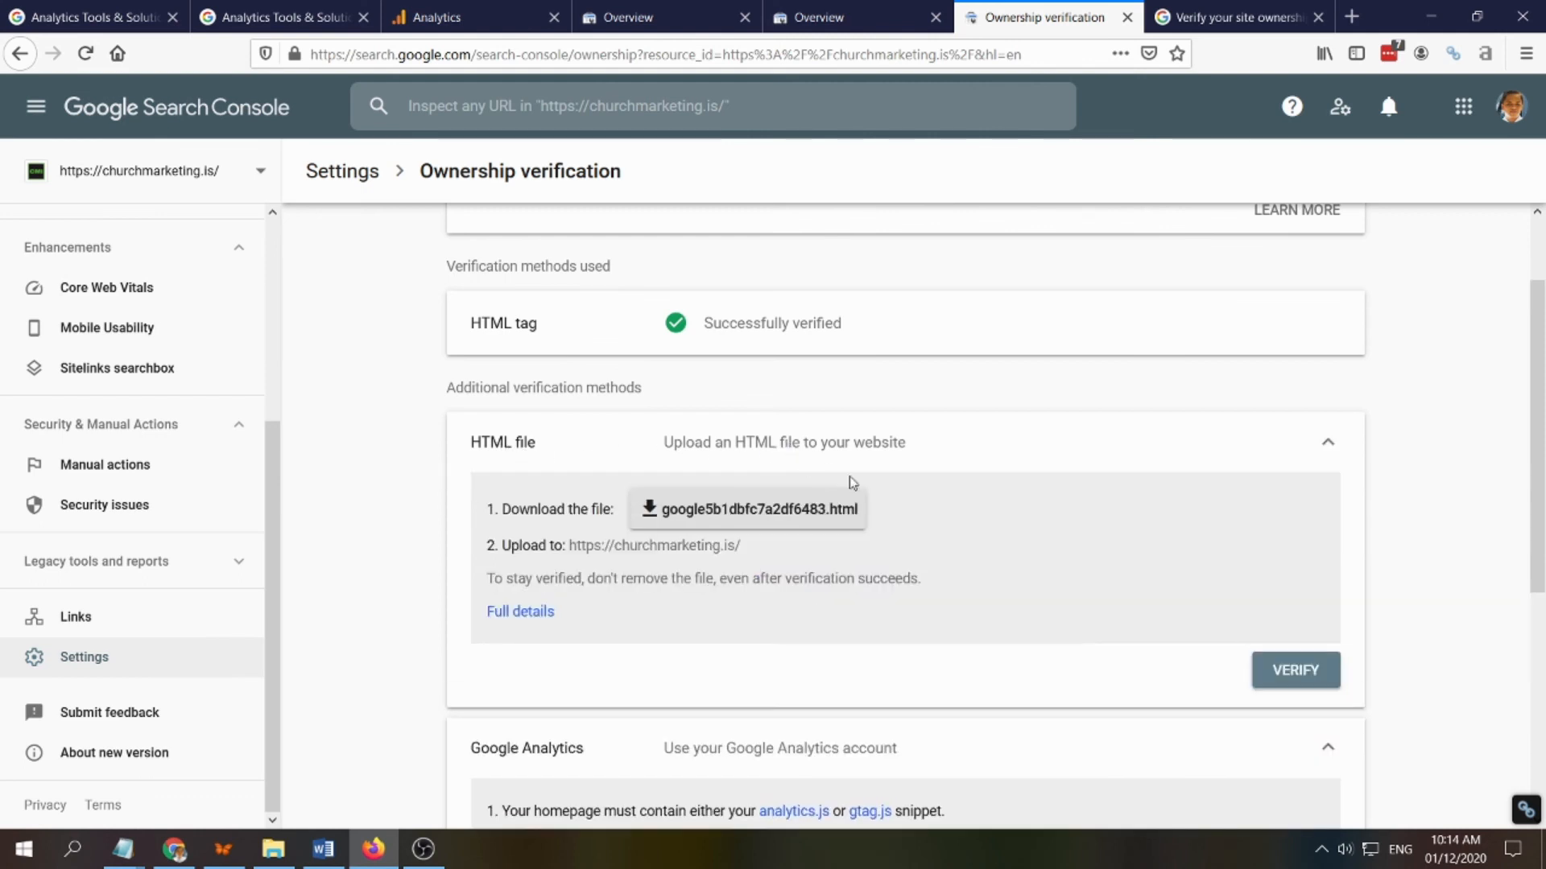
click(521, 444)
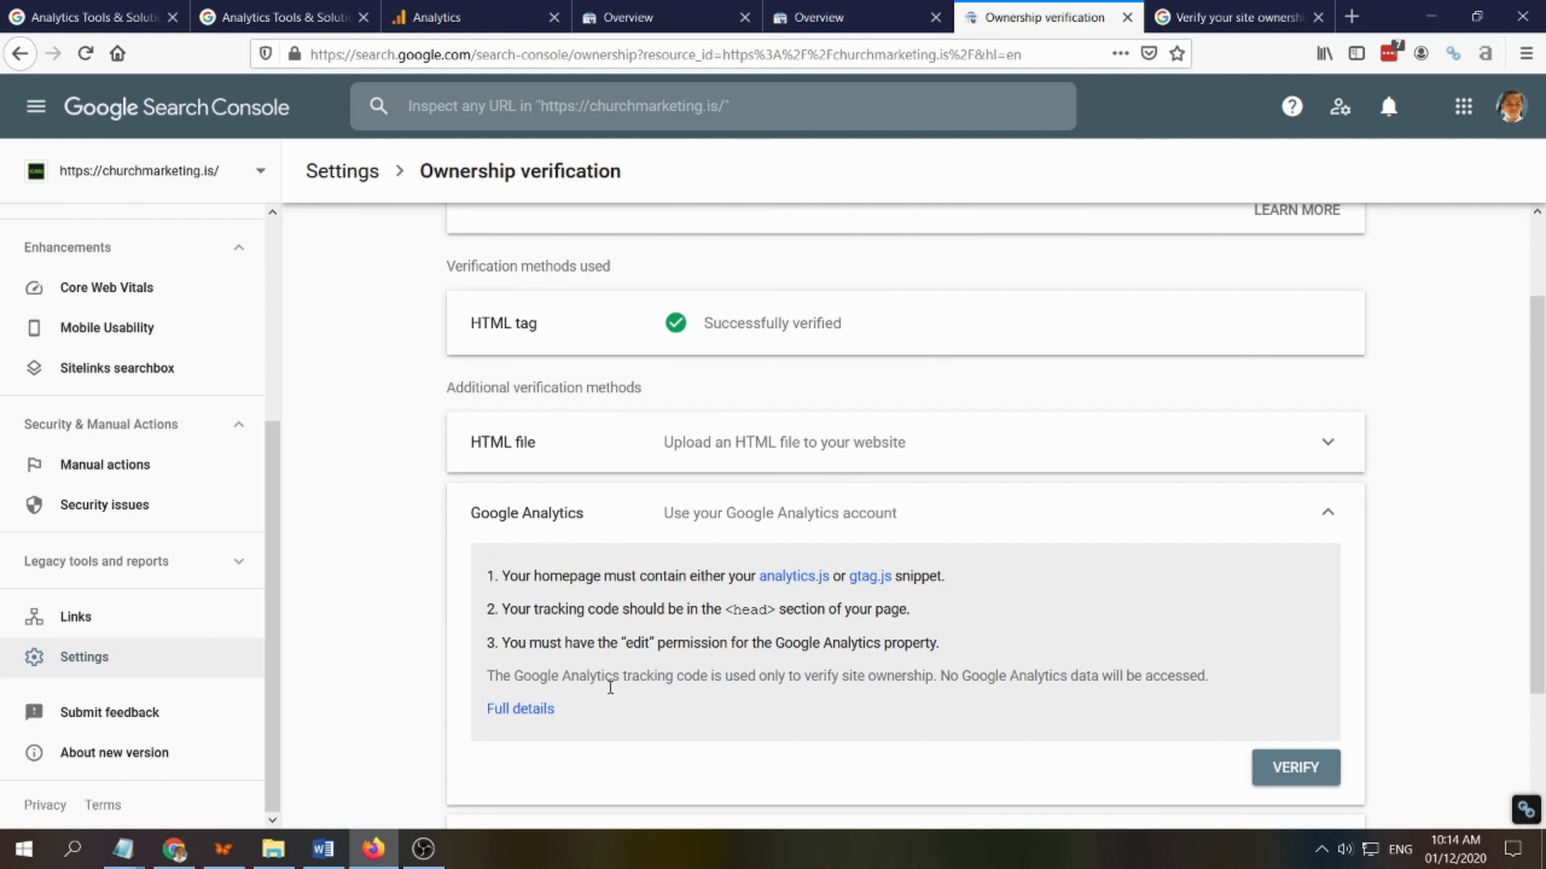
click(520, 709)
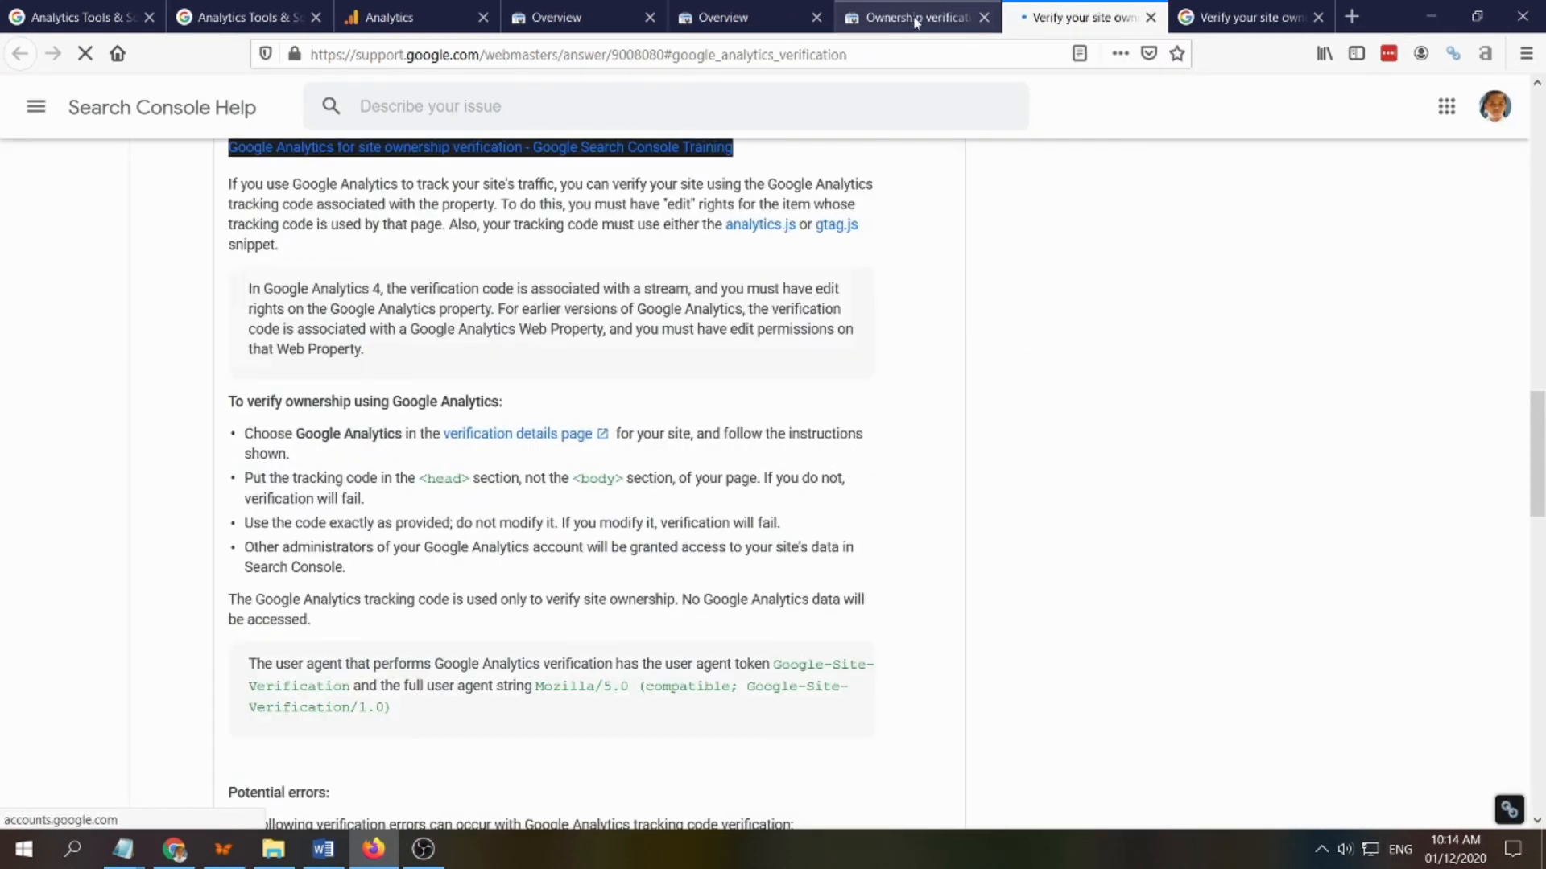
click(896, 14)
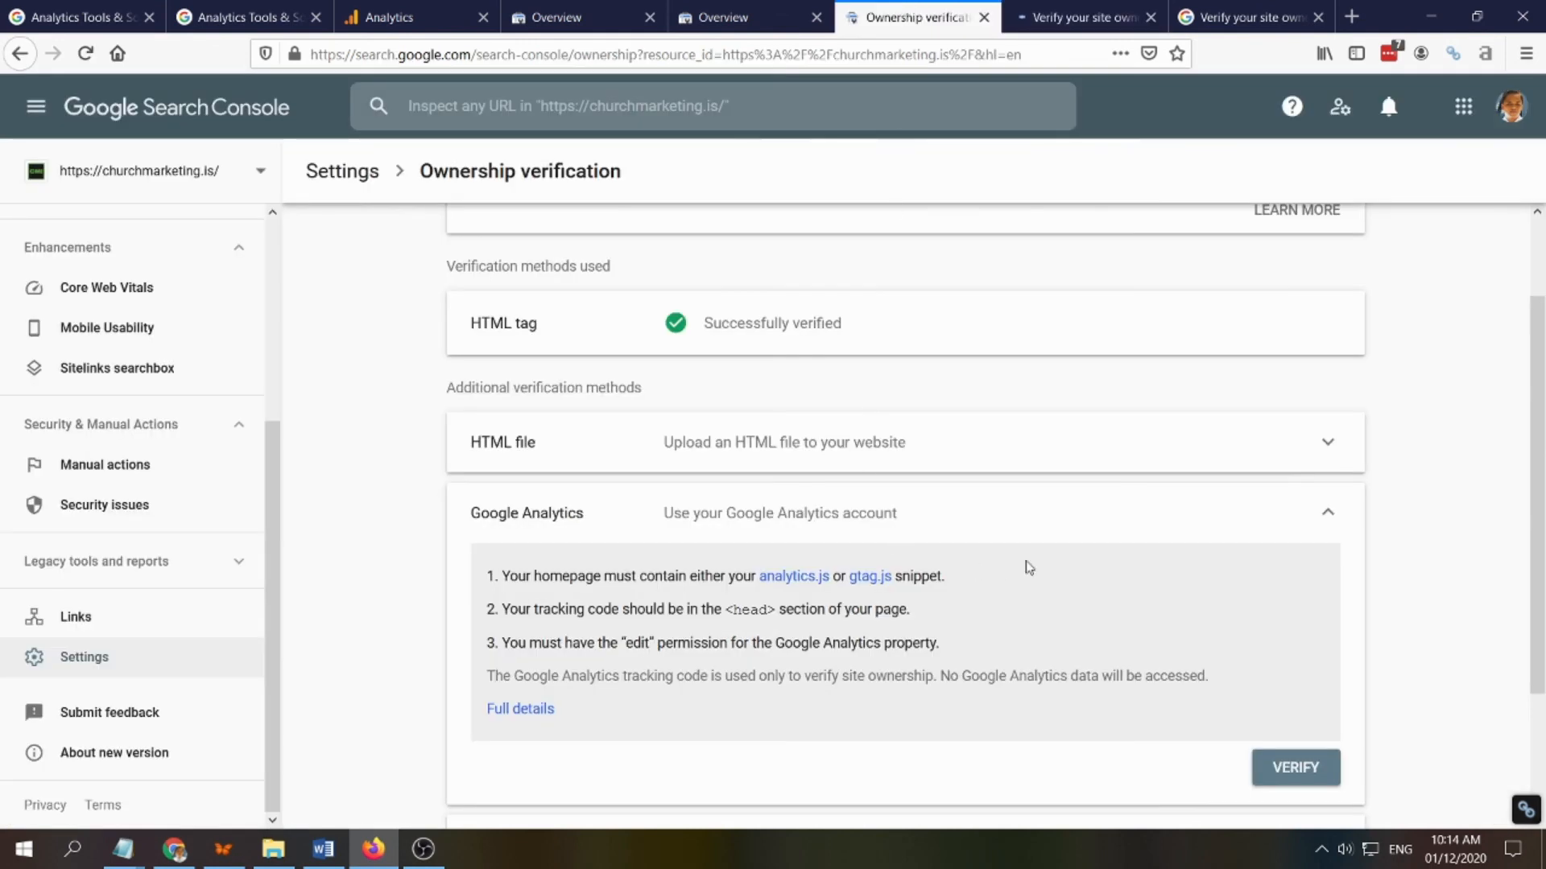
Expand the Google Tag Manager verification method, open its full details and return to the Ownership verification page.
scroll(1105, 544, down, 2)
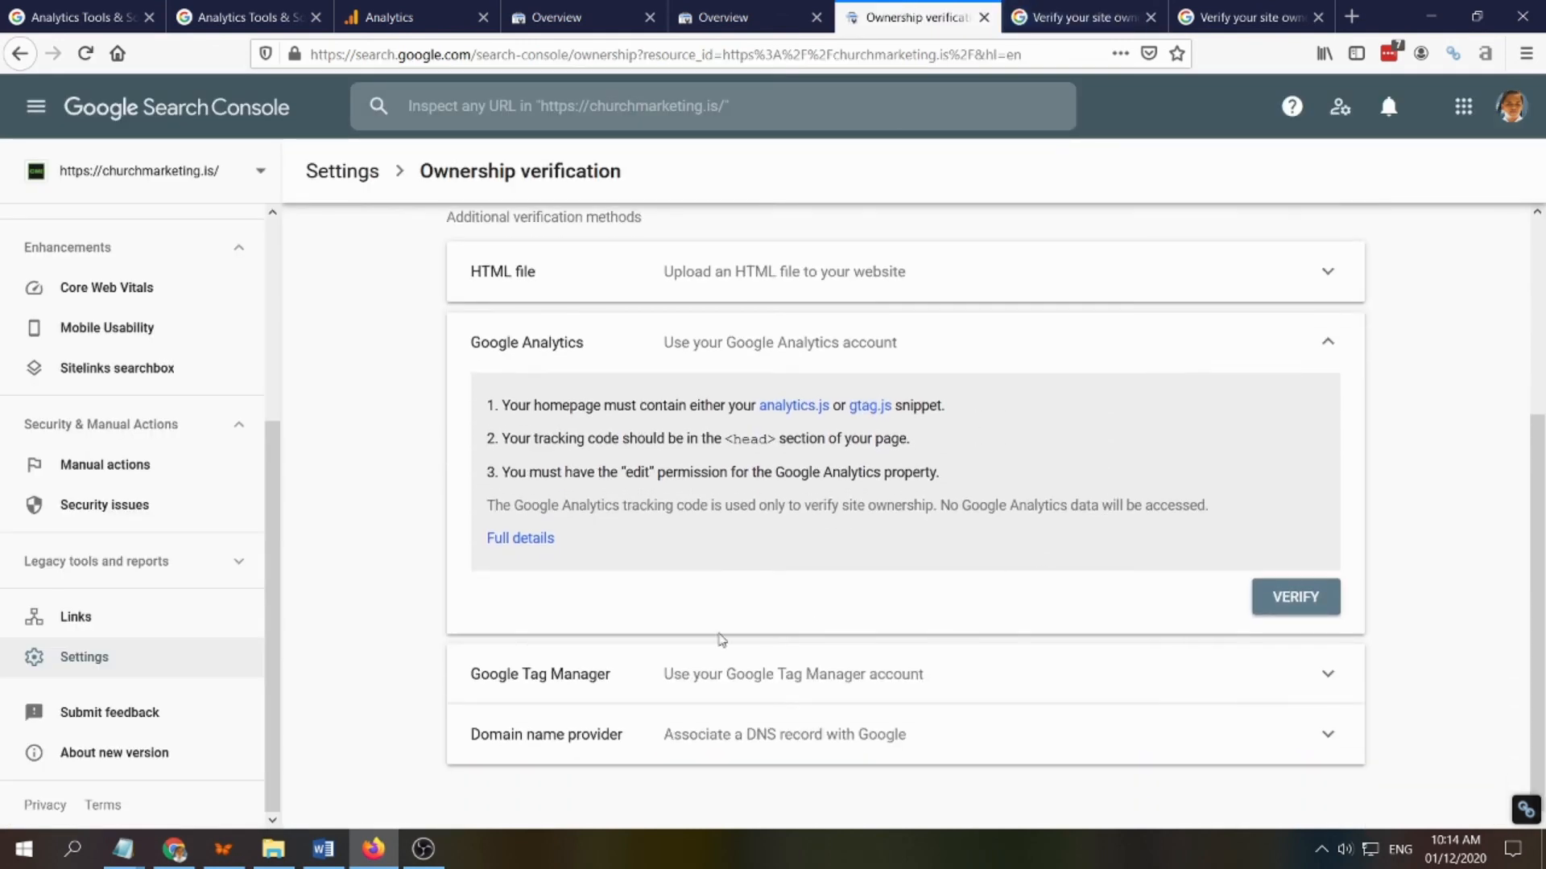
click(596, 676)
scroll(990, 623, down, 3)
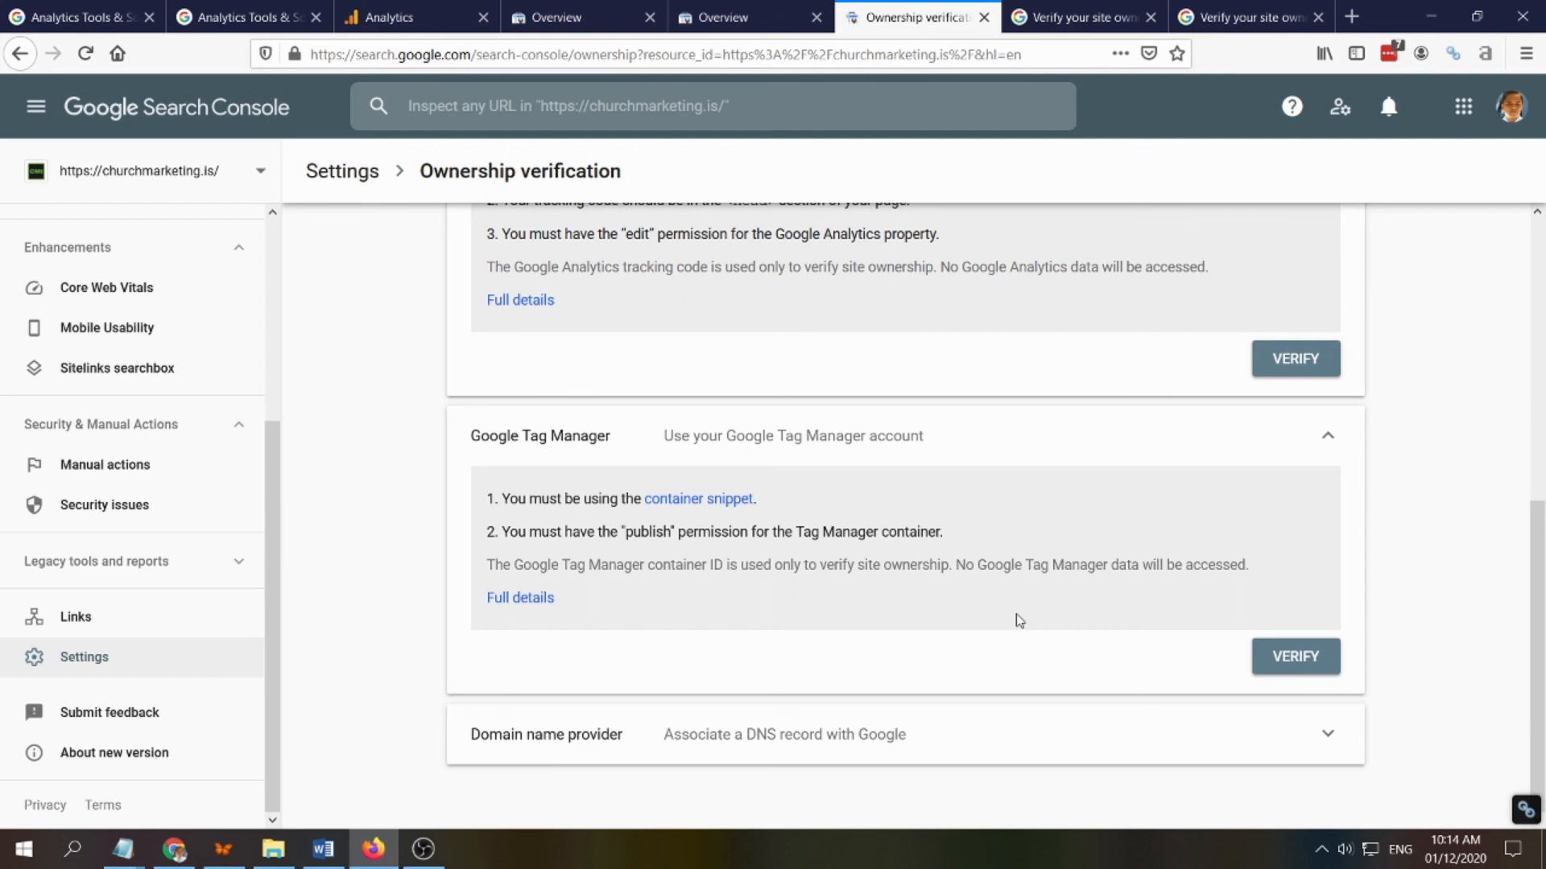
click(521, 598)
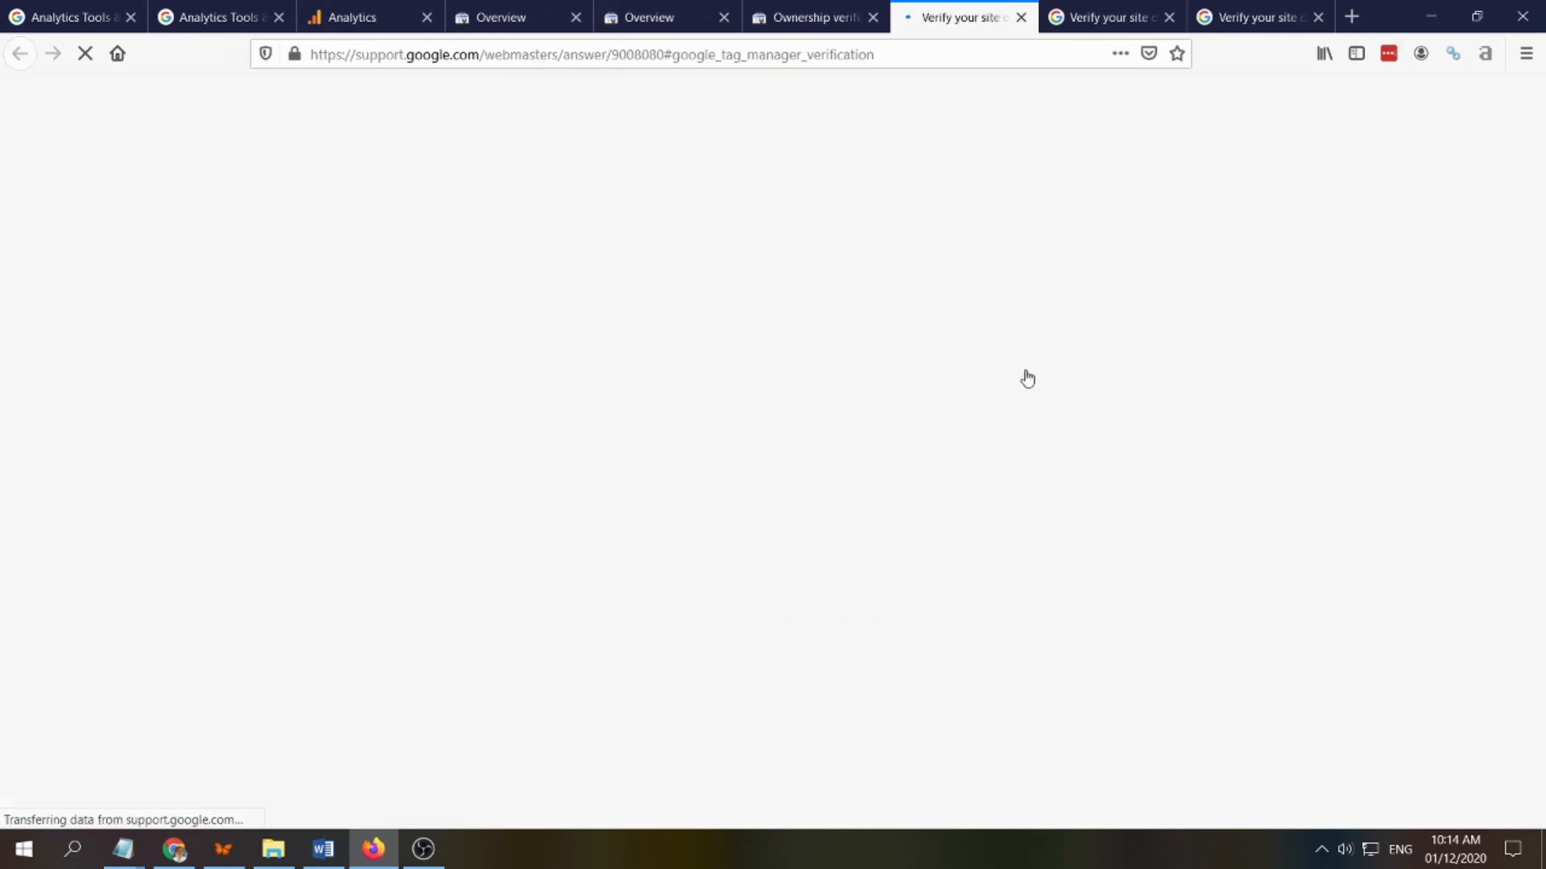
click(811, 14)
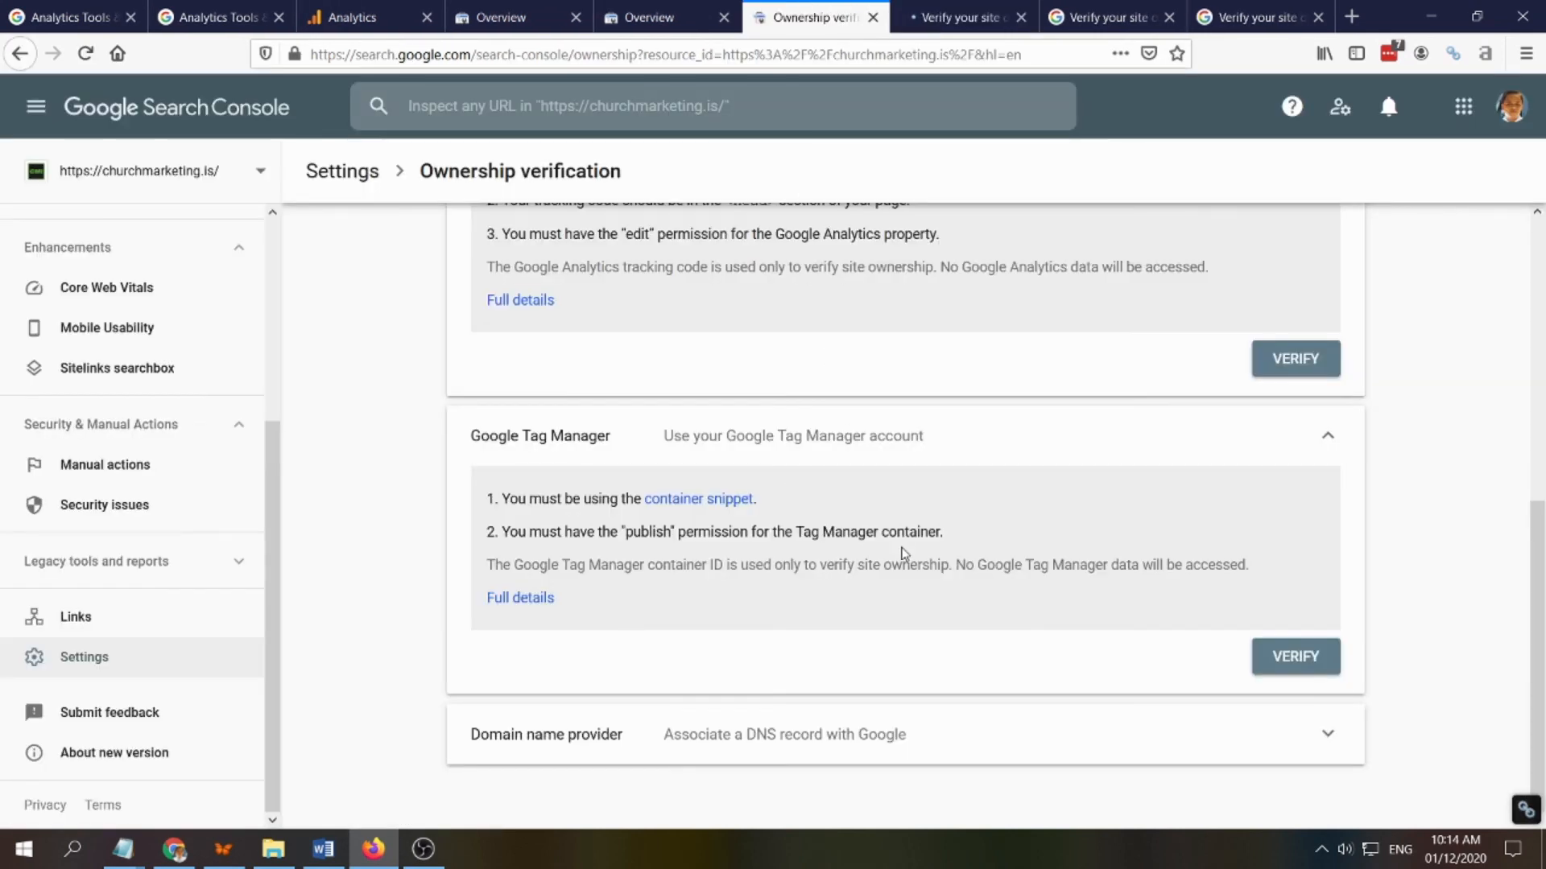
Open the Learn more help page on verified ownership, then close all the Search Console Help pages.
scroll(905, 549, up, 6)
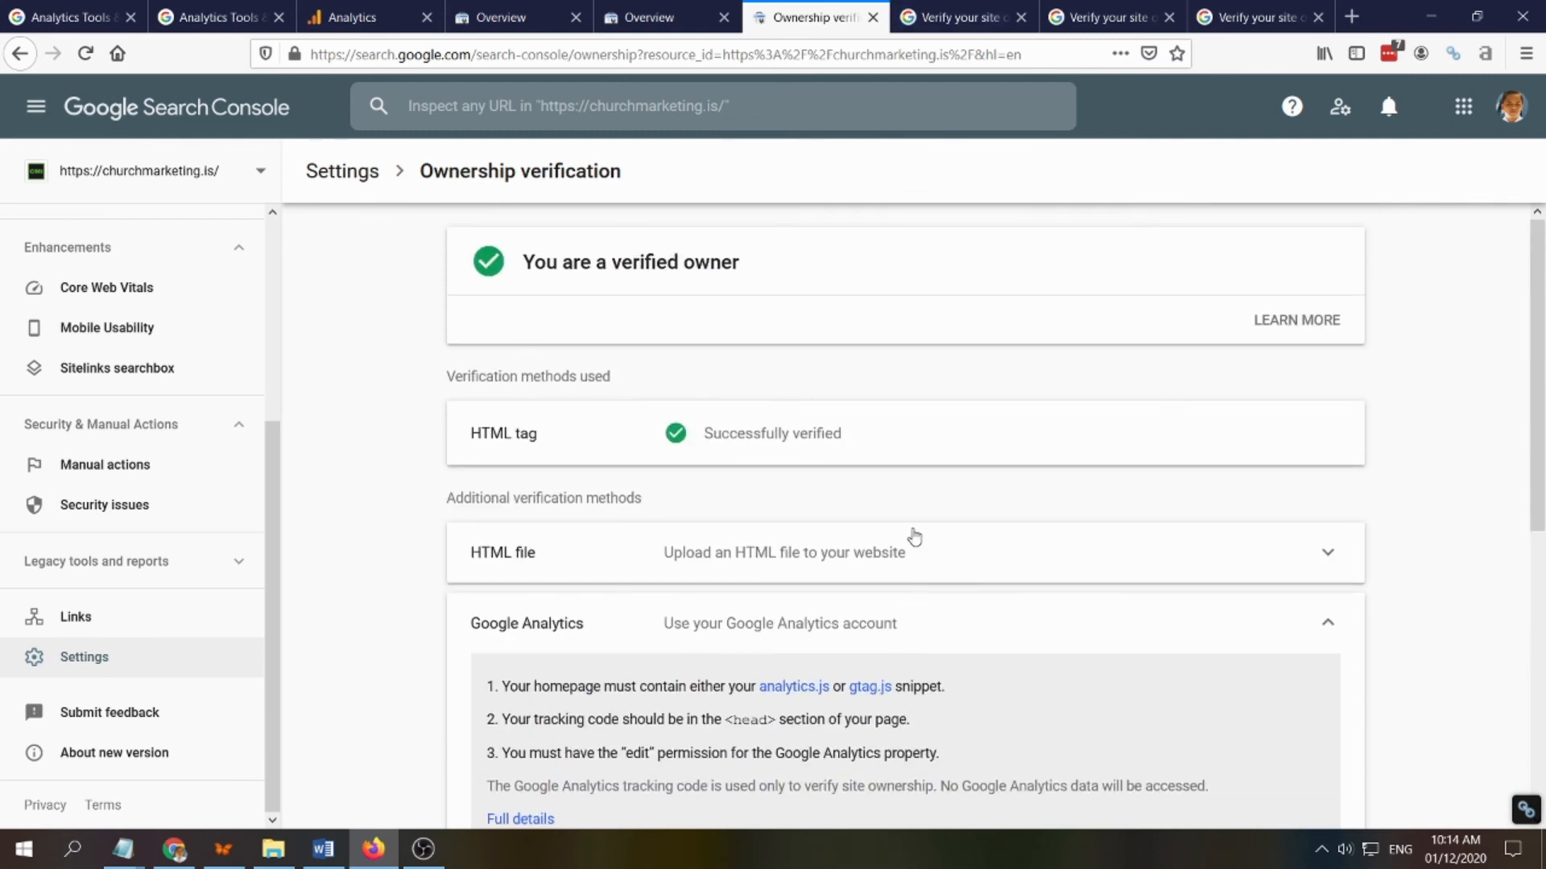
click(1298, 320)
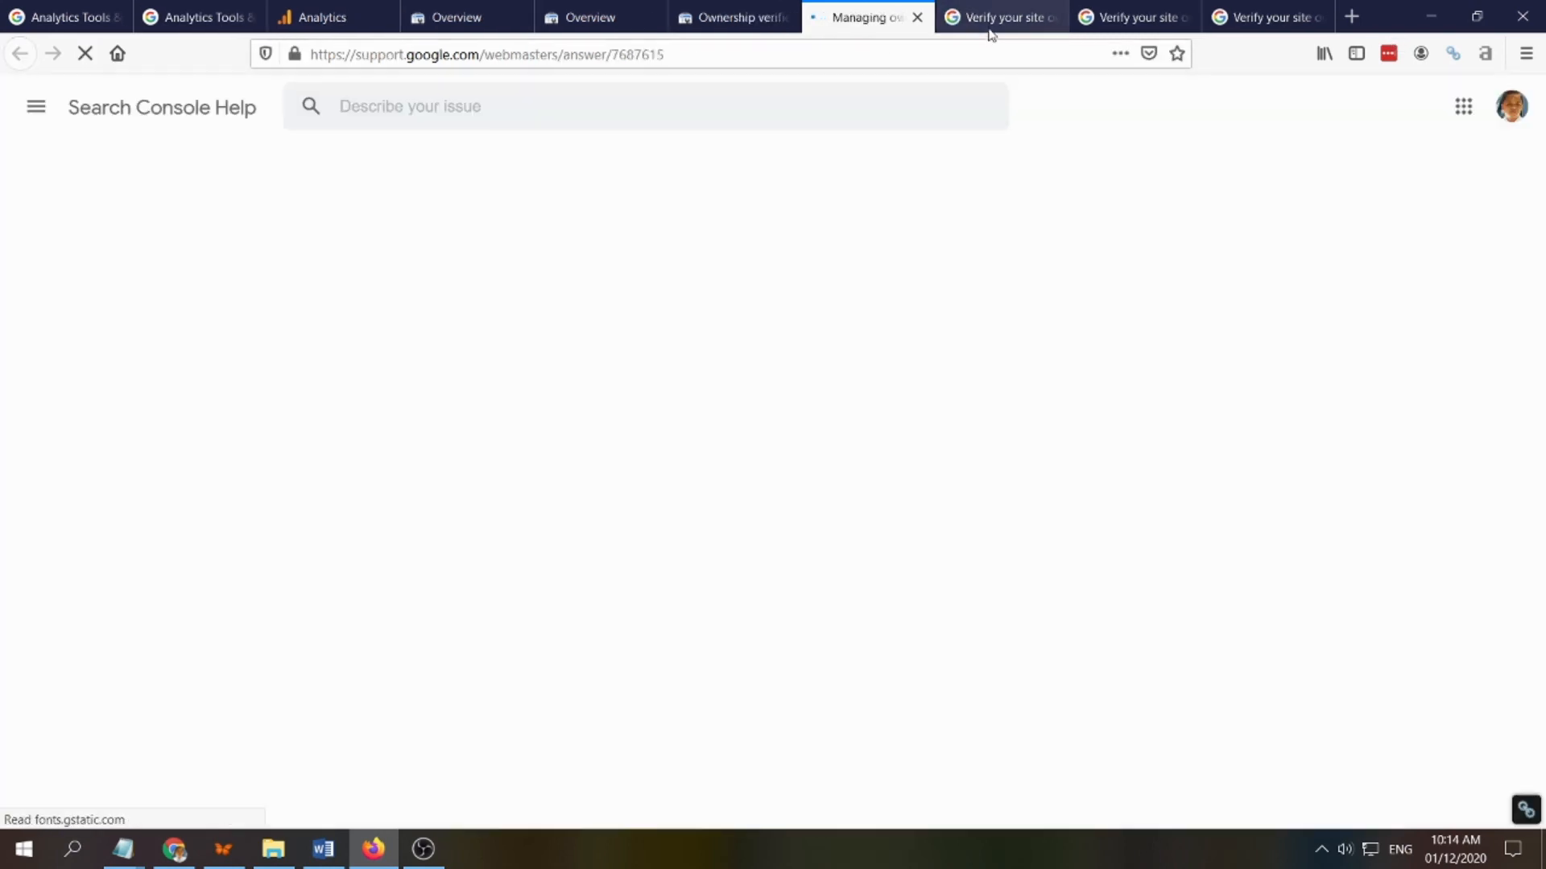
click(992, 23)
click(1050, 17)
click(1050, 18)
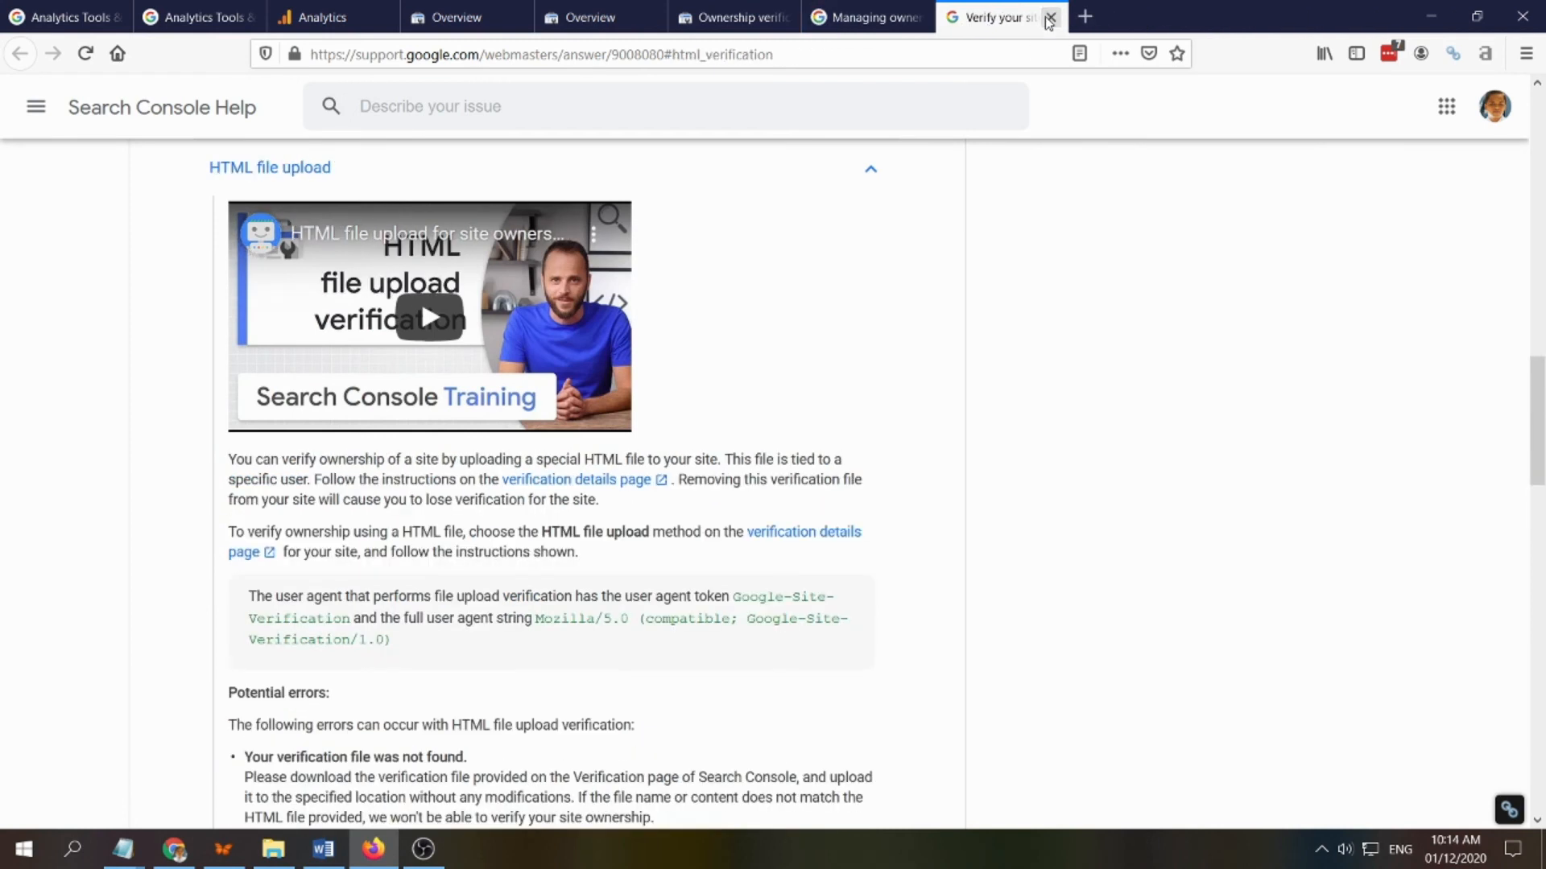
click(1049, 18)
click(1050, 17)
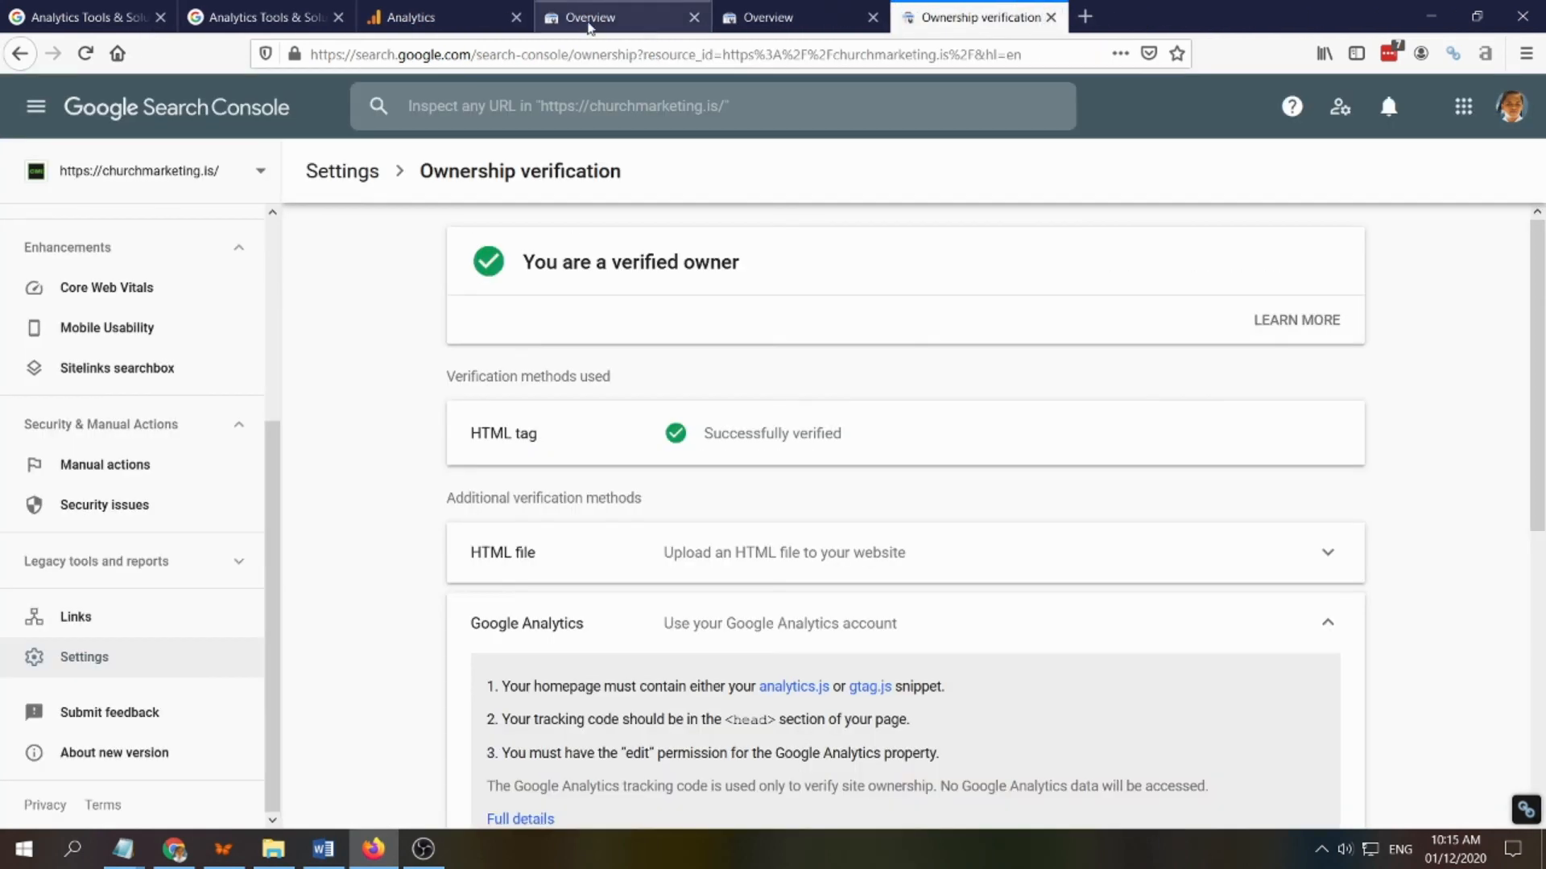
Expand the HTML file verification method, then switch to Chrome and review the head and body injection fields in WordPress's Header and Footer settings.
click(1325, 552)
scroll(1320, 527, down, 2)
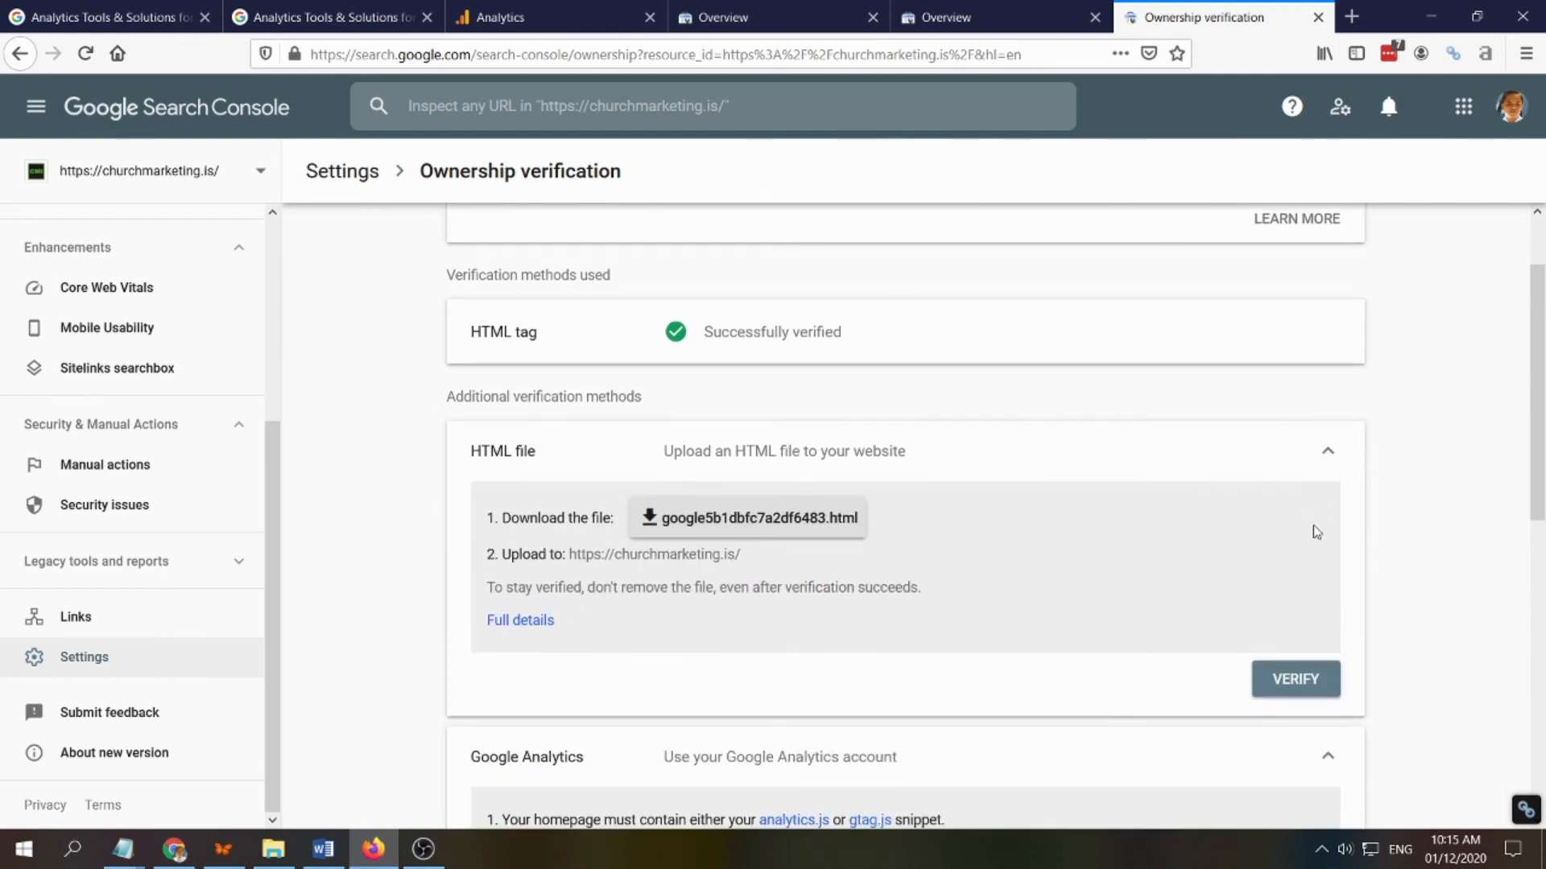
click(174, 849)
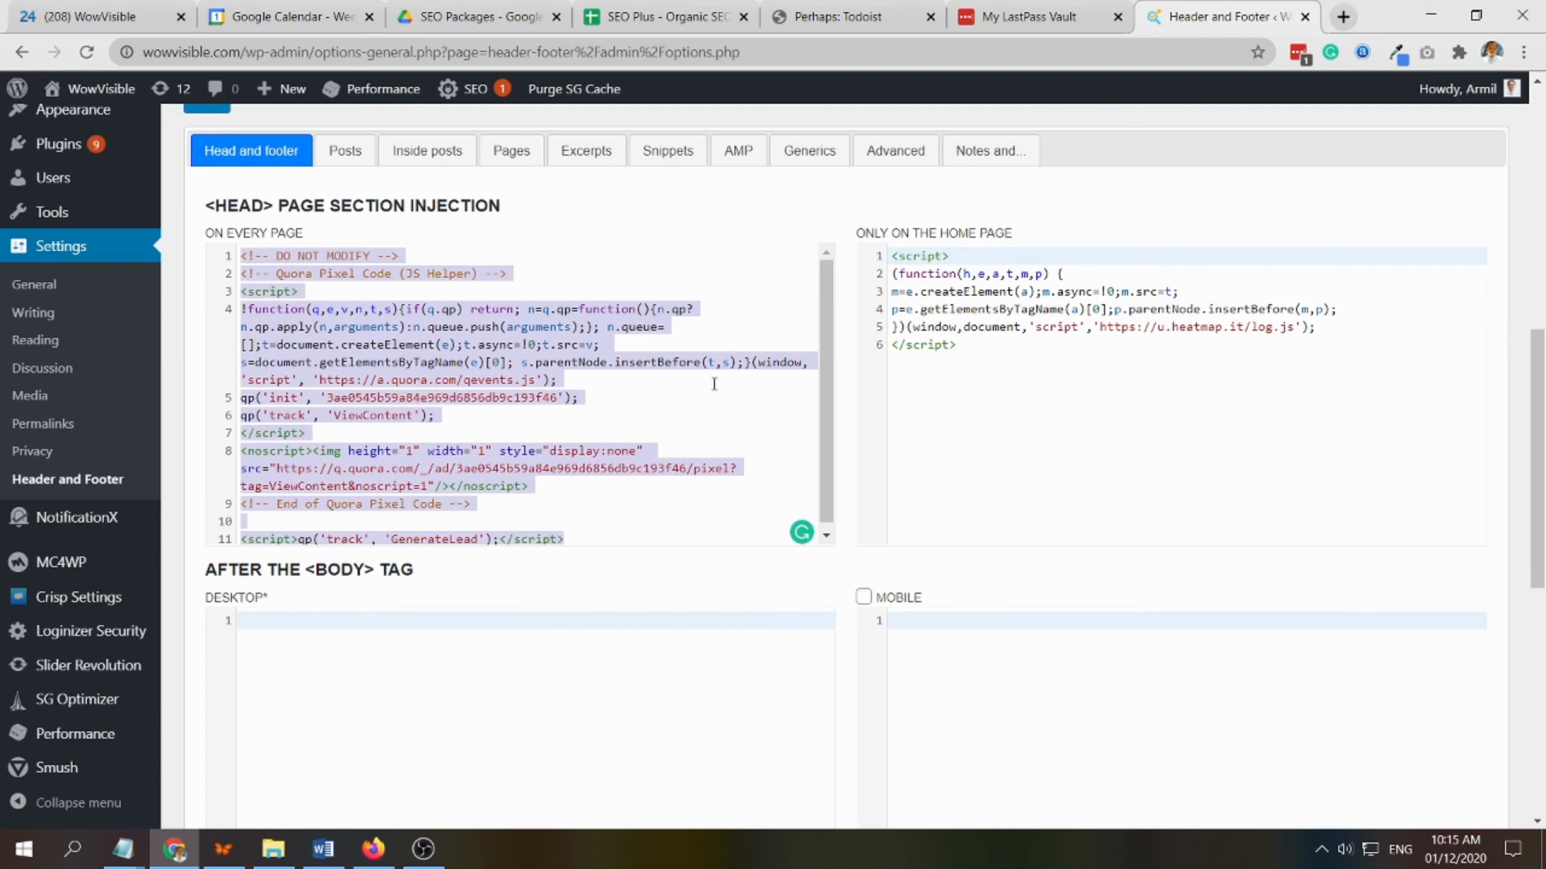
scroll(718, 383, down, 1)
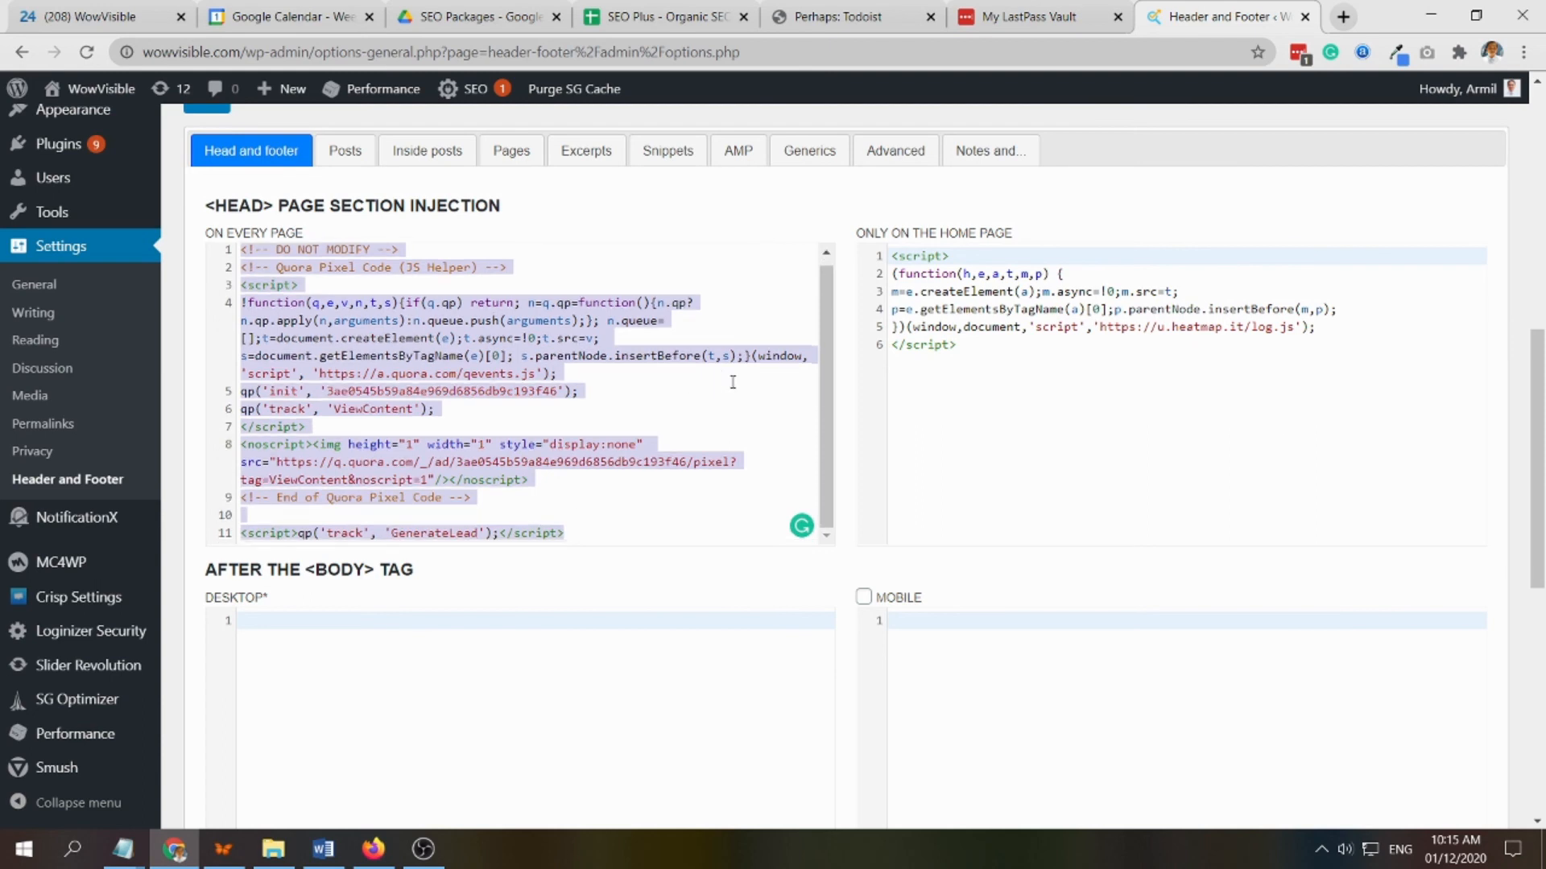
scroll(1075, 536, down, 6)
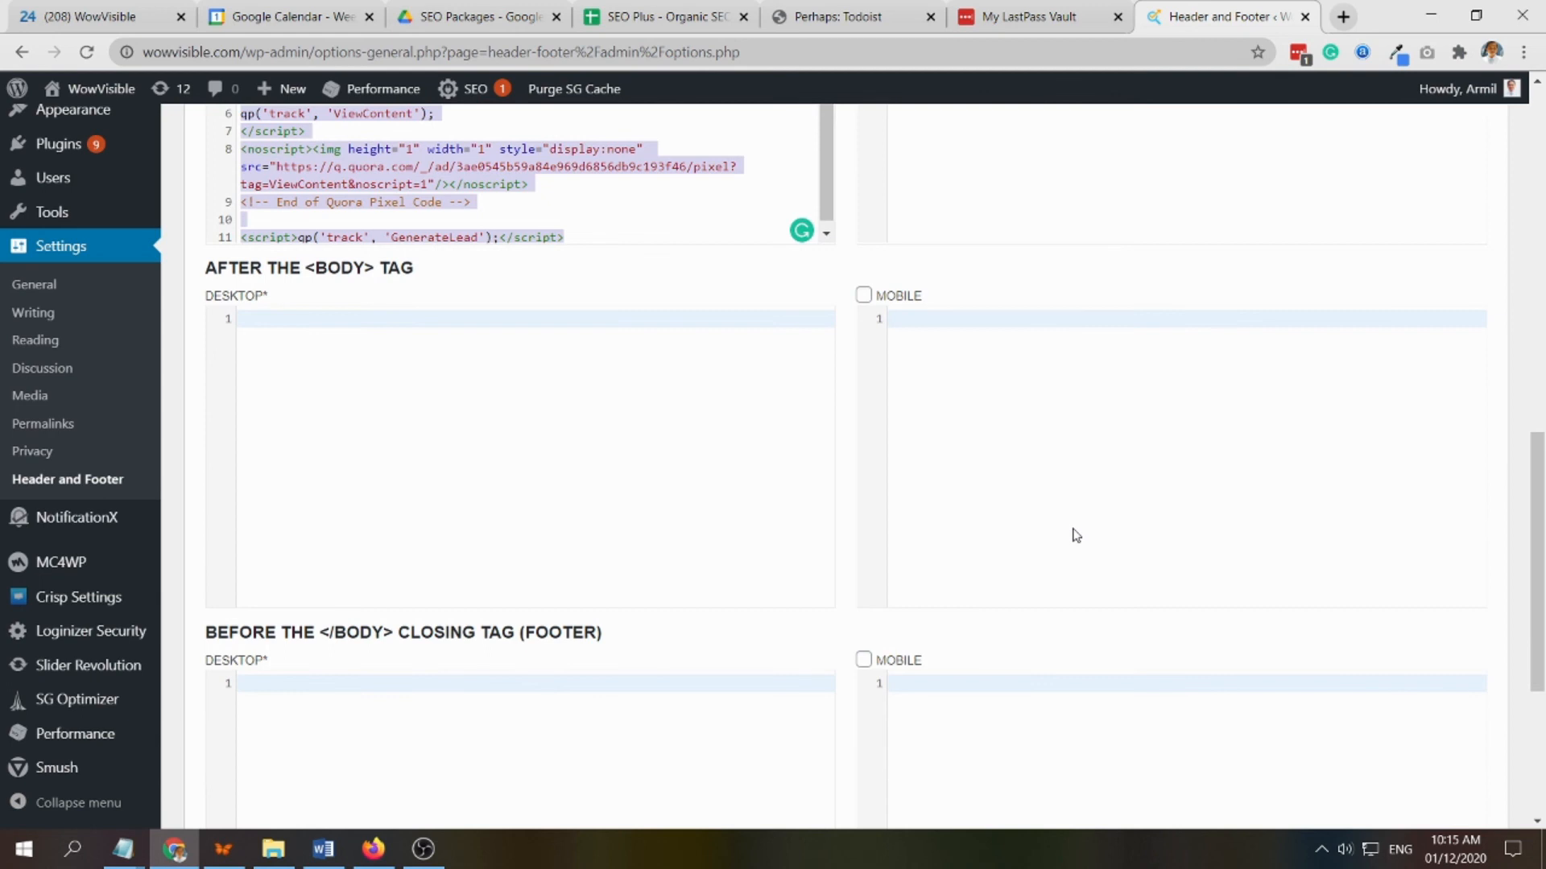
scroll(1076, 536, up, 10)
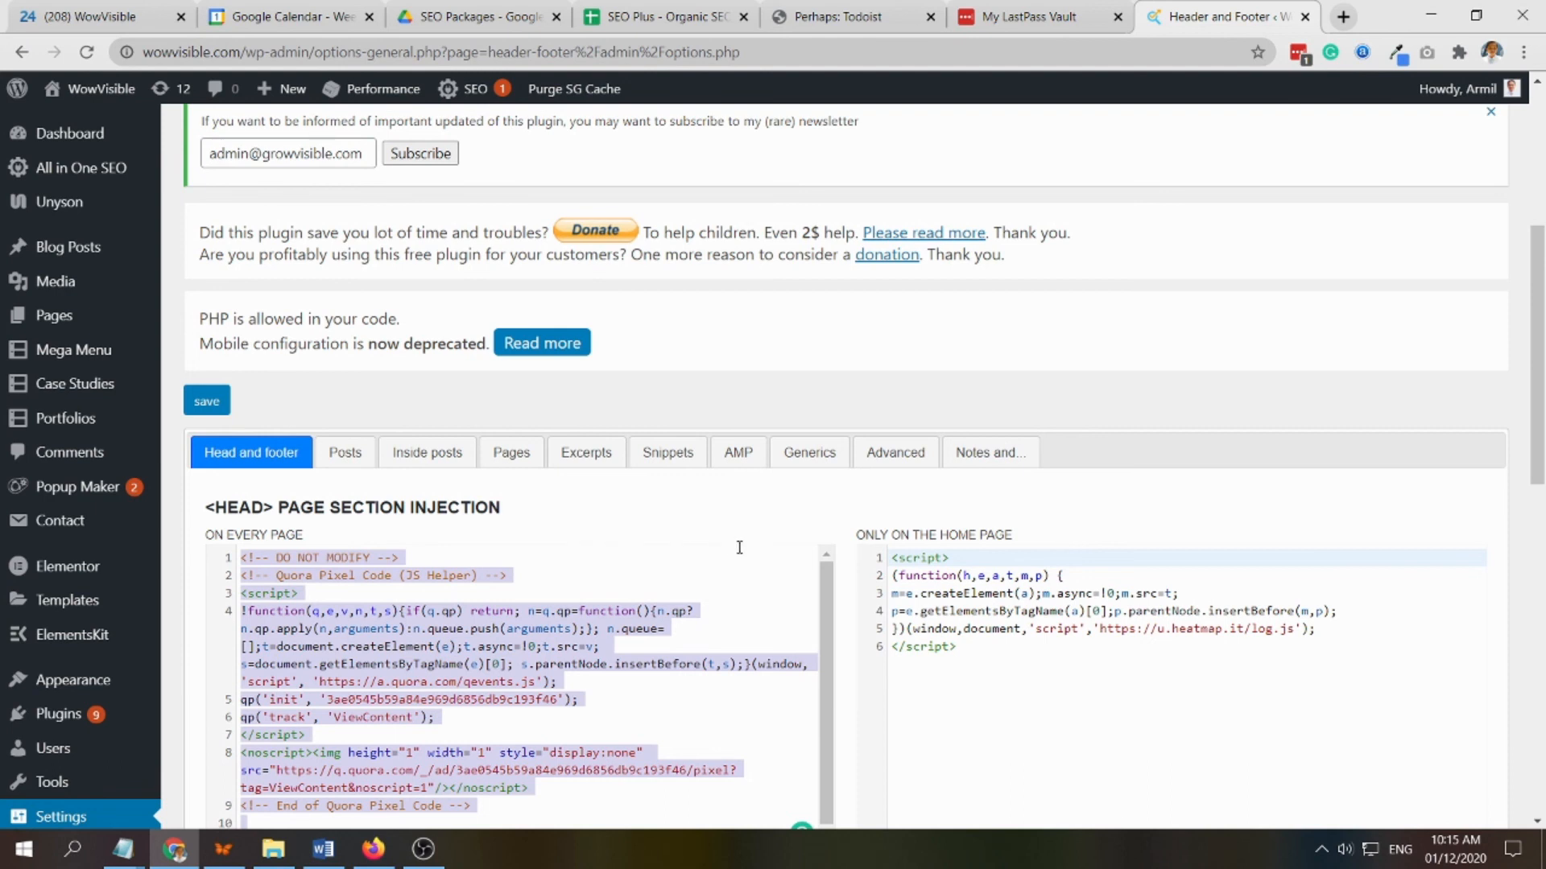
scroll(741, 544, down, 1)
scroll(1131, 549, down, 5)
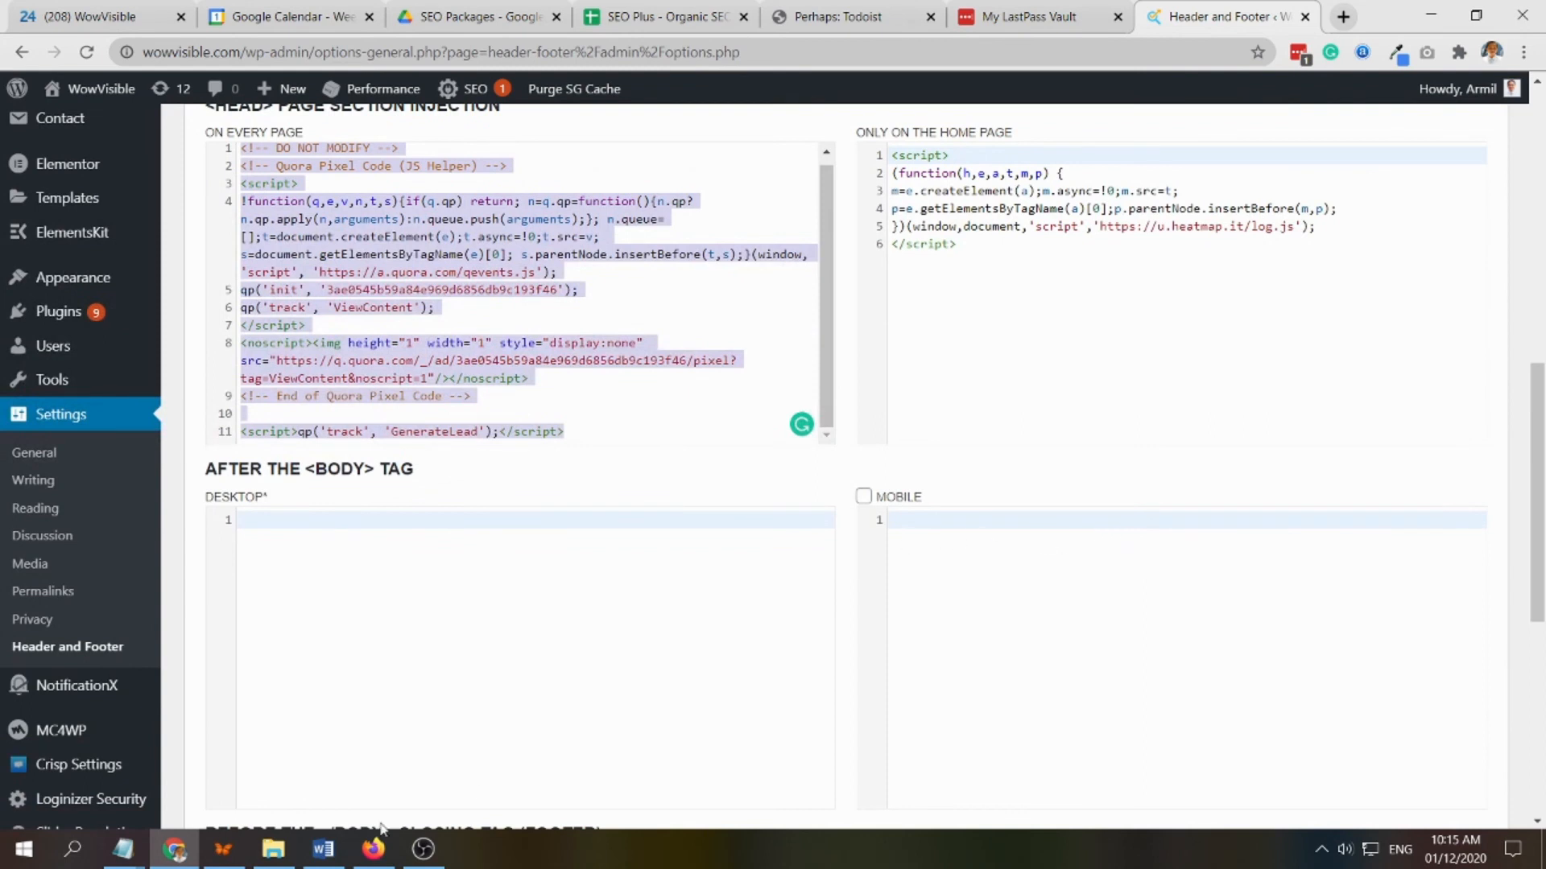
Switch back to Search Console in Firefox and collapse the HTML file, Google Analytics and Google Tag Manager verification methods.
click(374, 847)
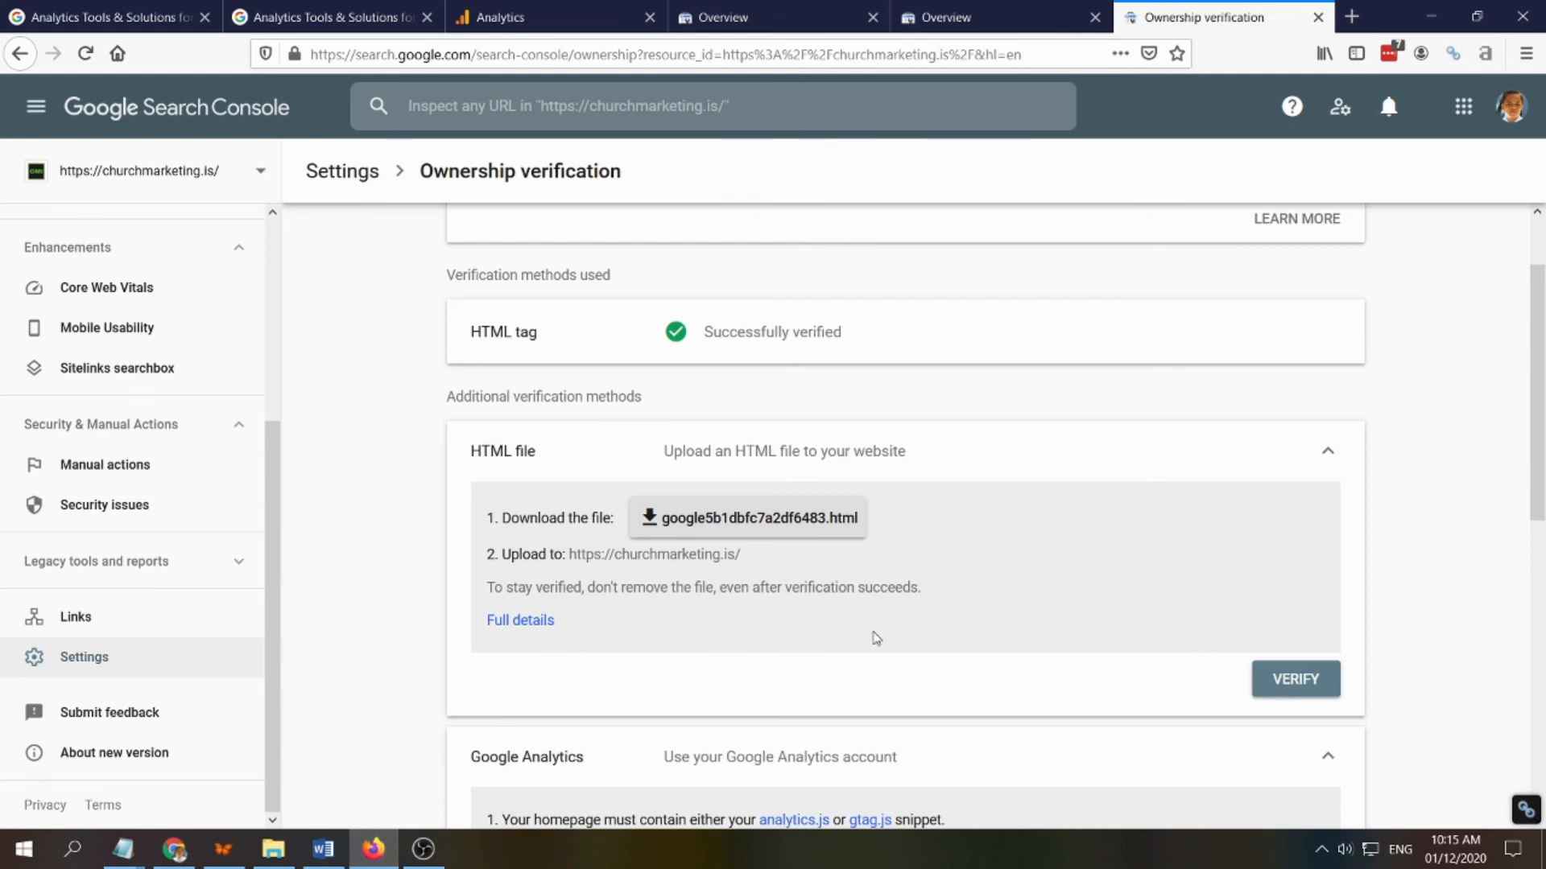
scroll(963, 625, up, 1)
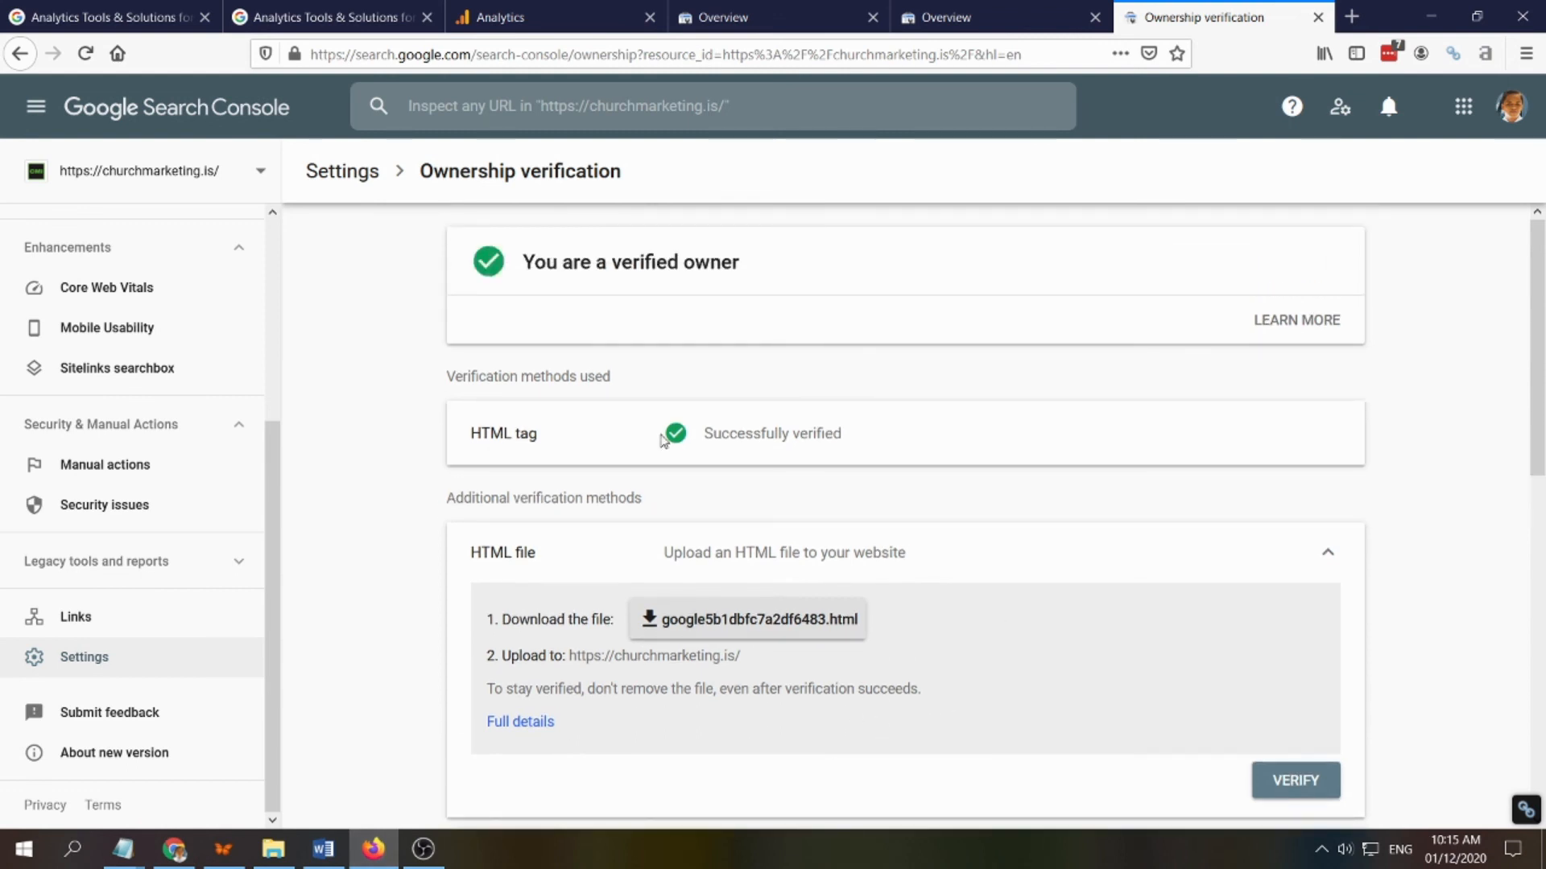
click(1343, 562)
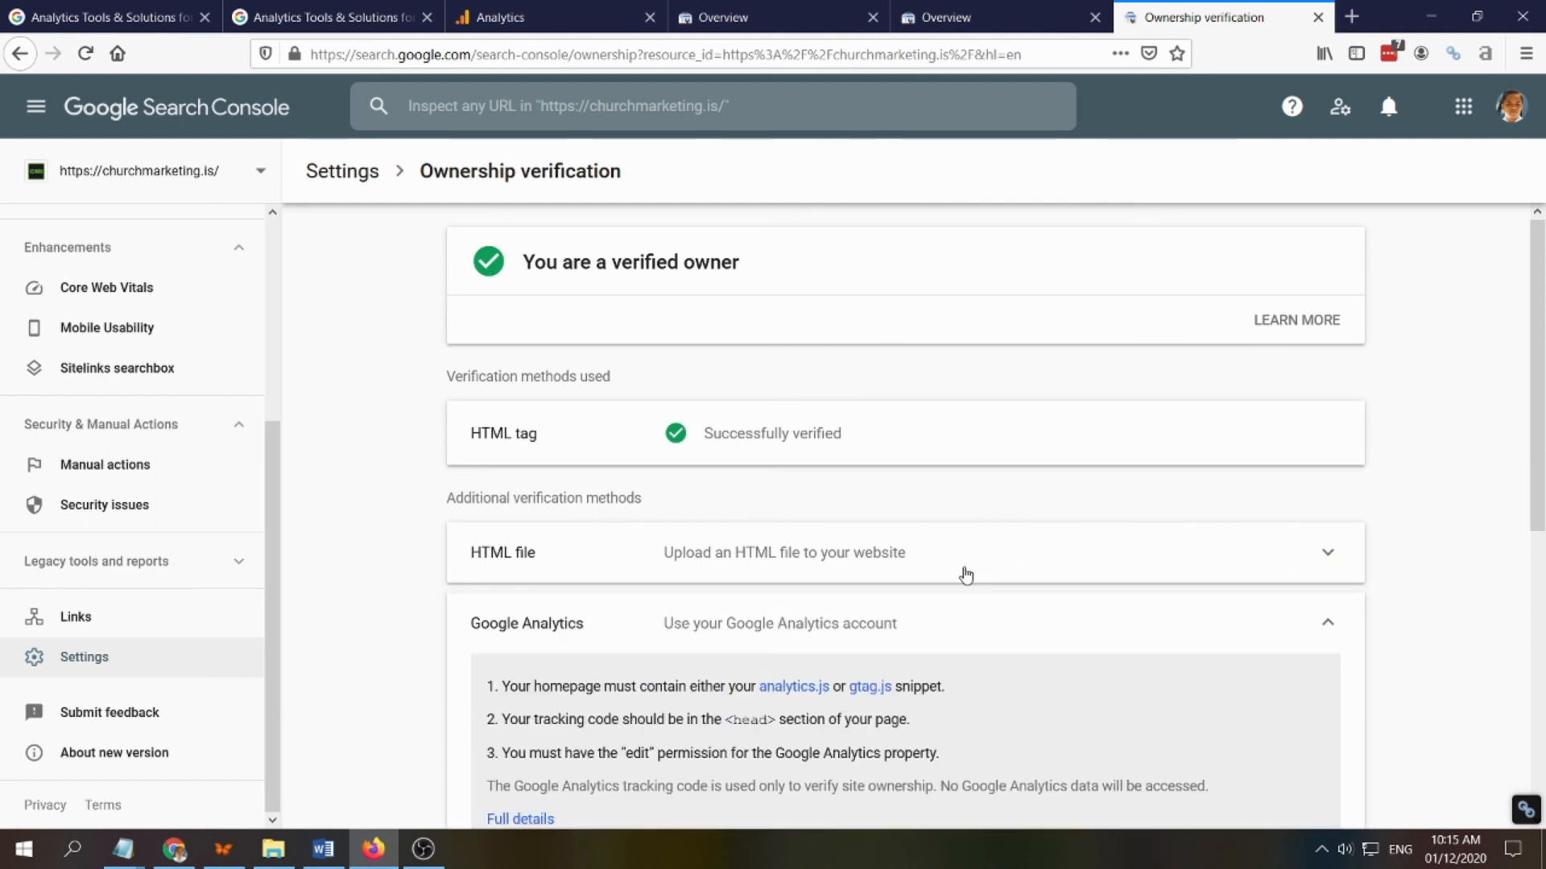
click(1338, 616)
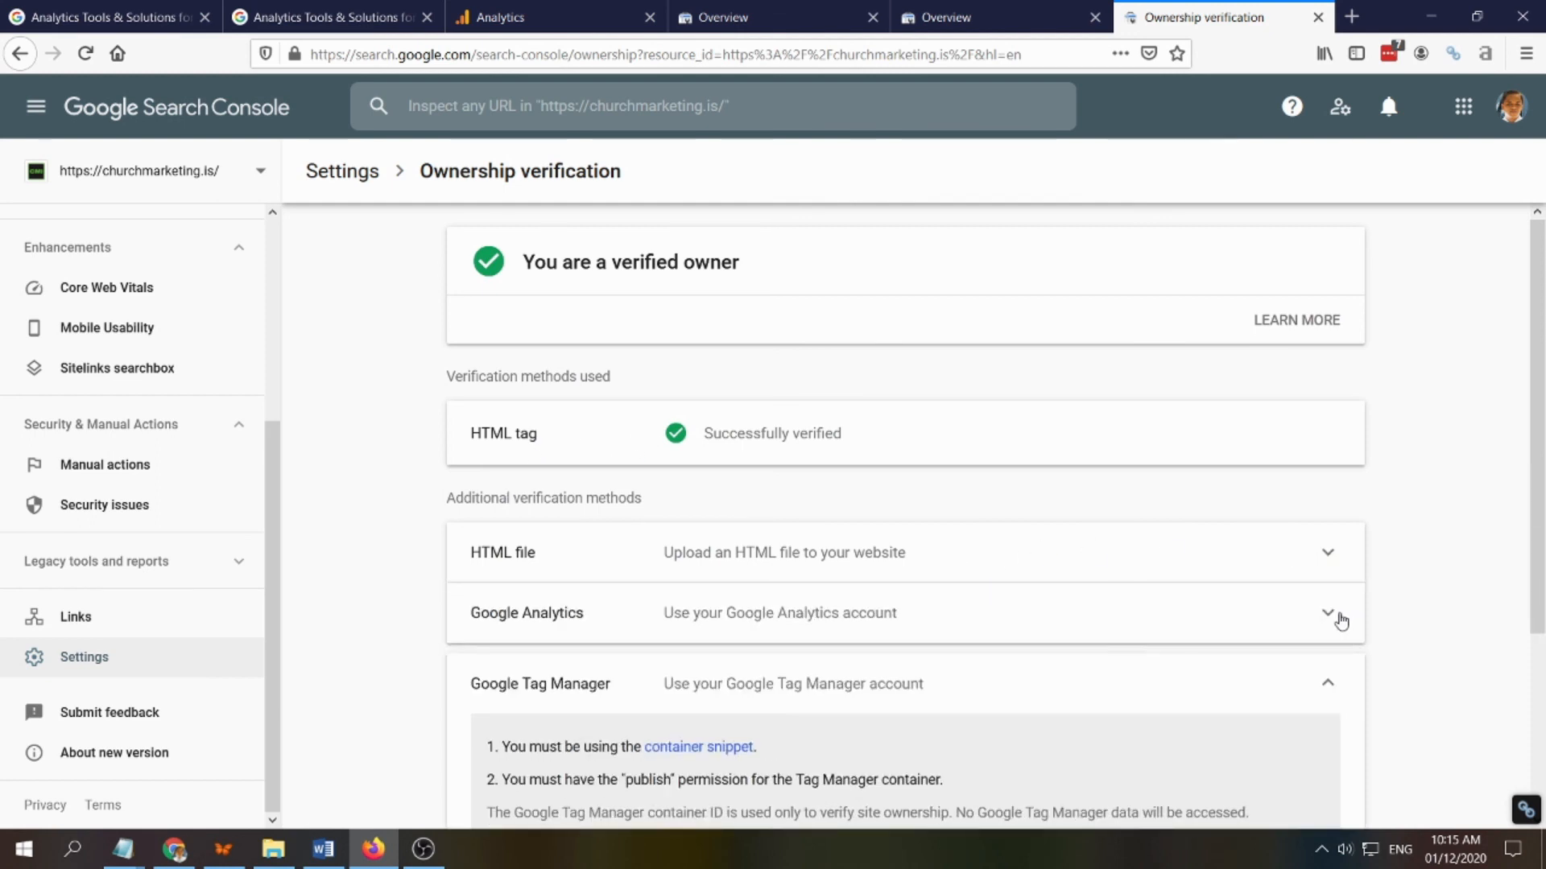
click(1330, 684)
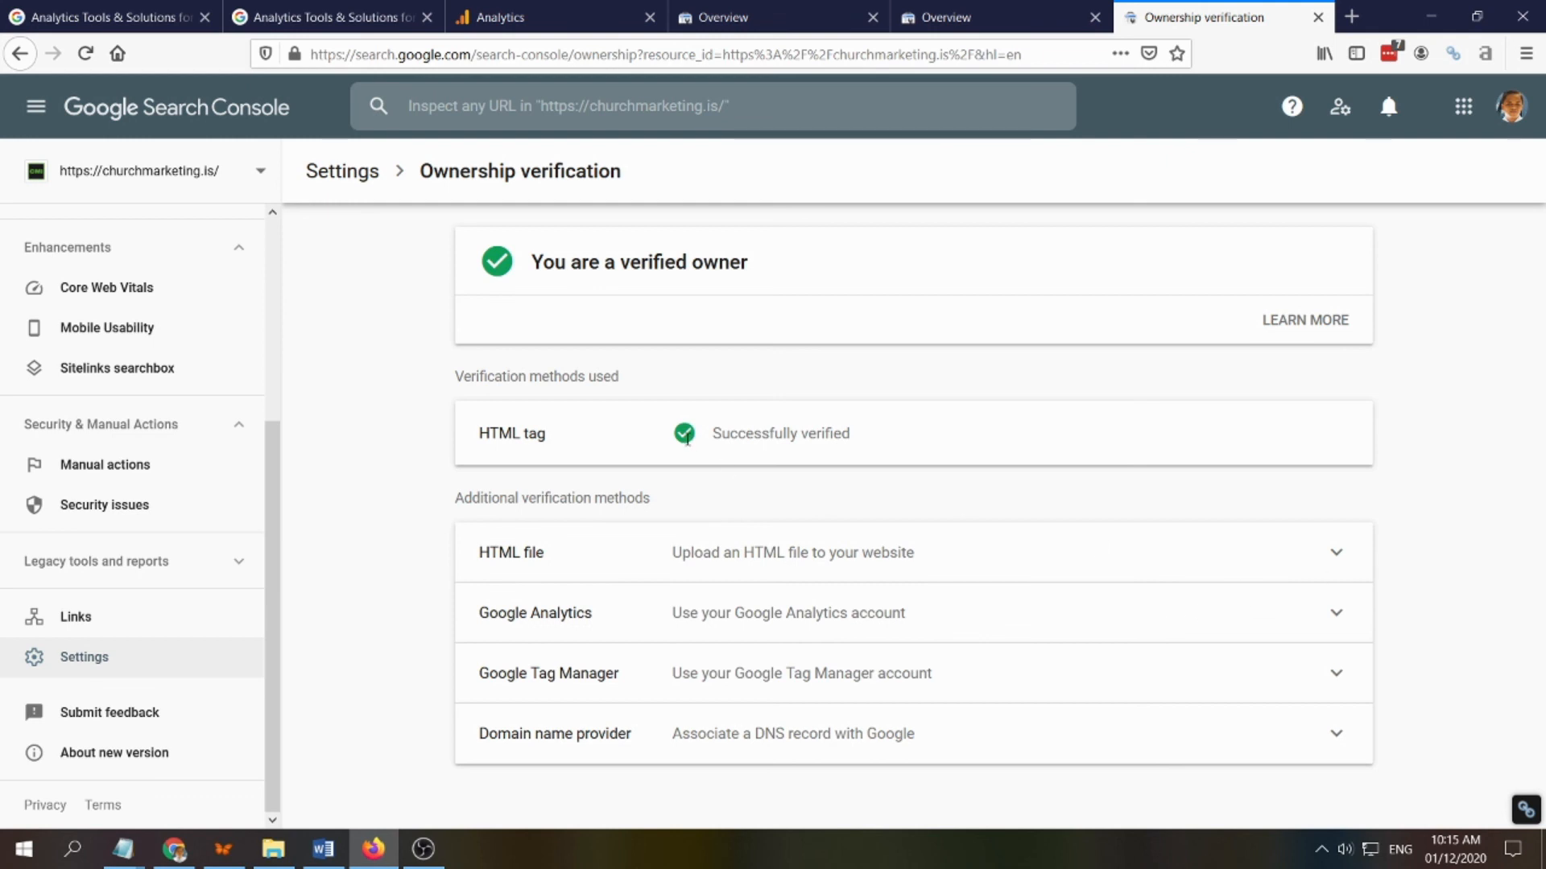
Reopen Ownership verification from the property's settings and highlight the HTML tag entry under the verification methods used.
click(82, 664)
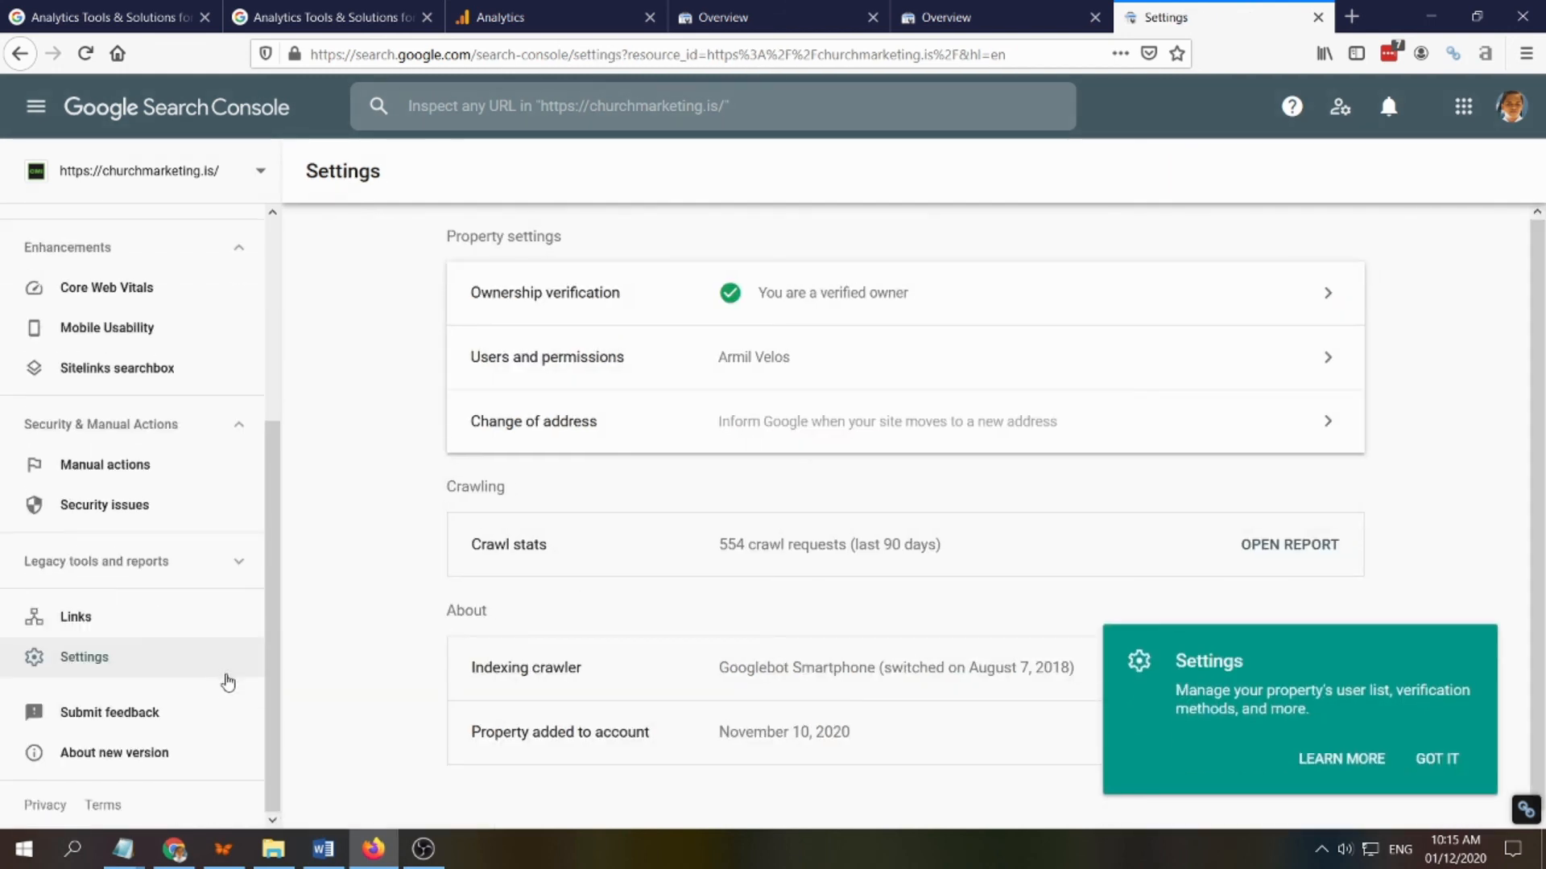
click(98, 664)
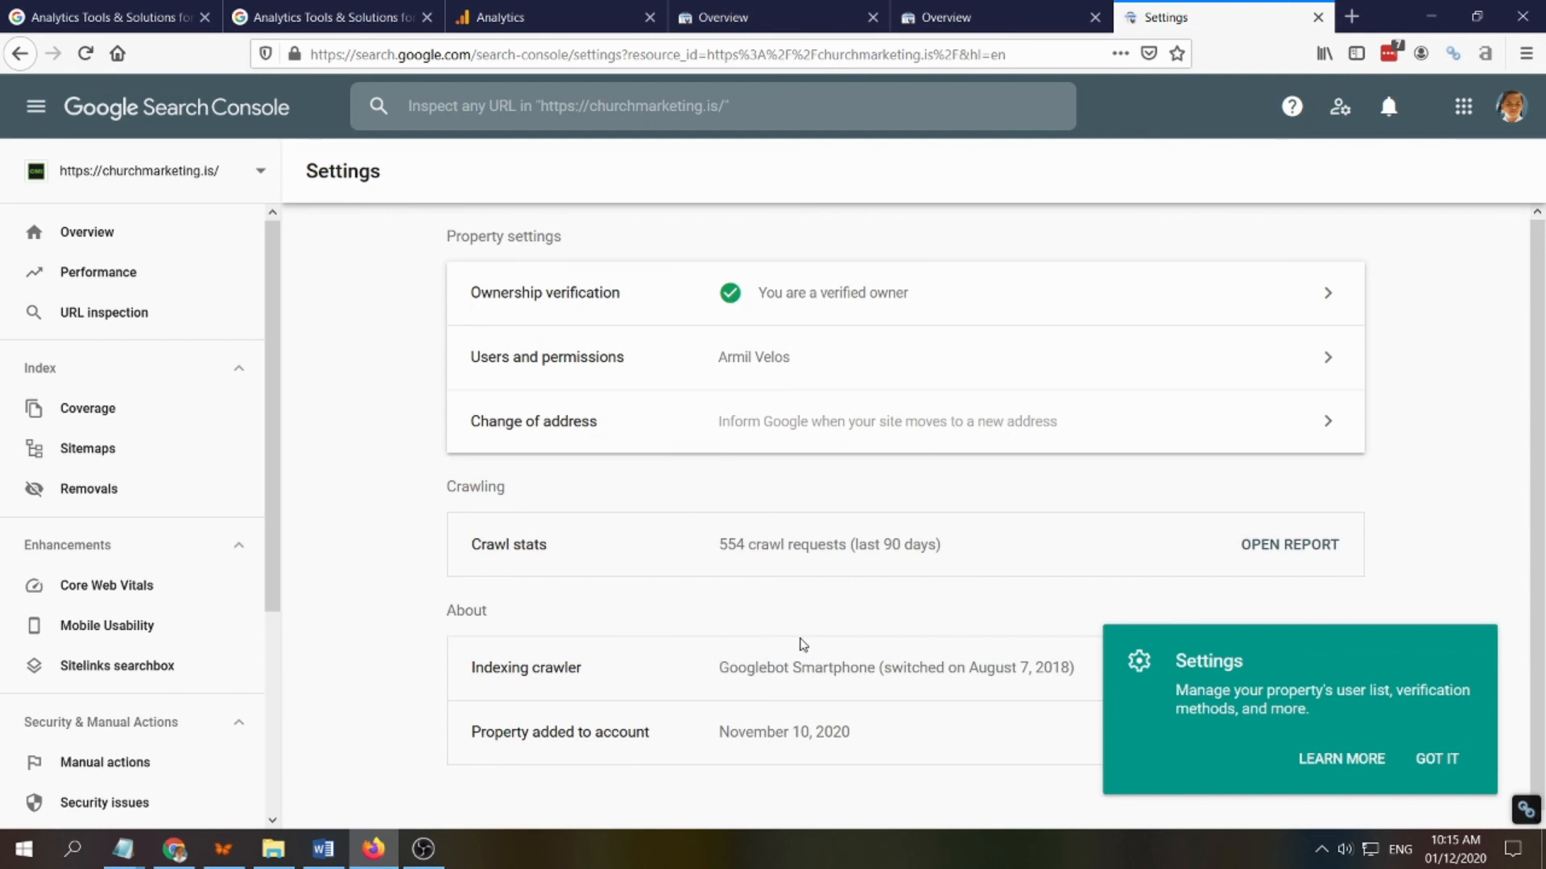
click(1293, 304)
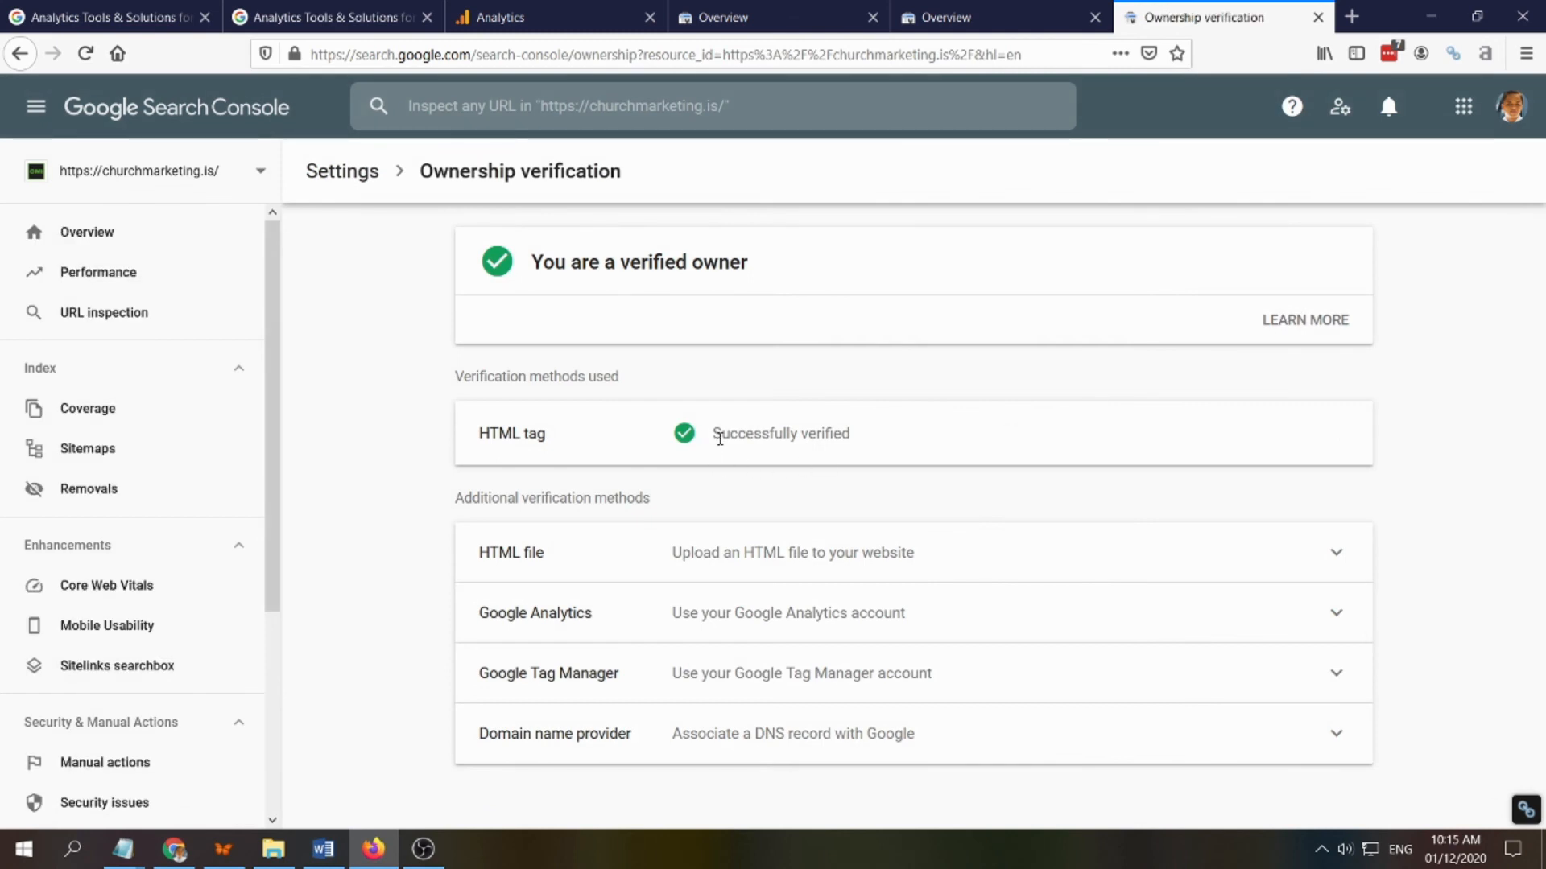
drag(480, 438, 560, 445)
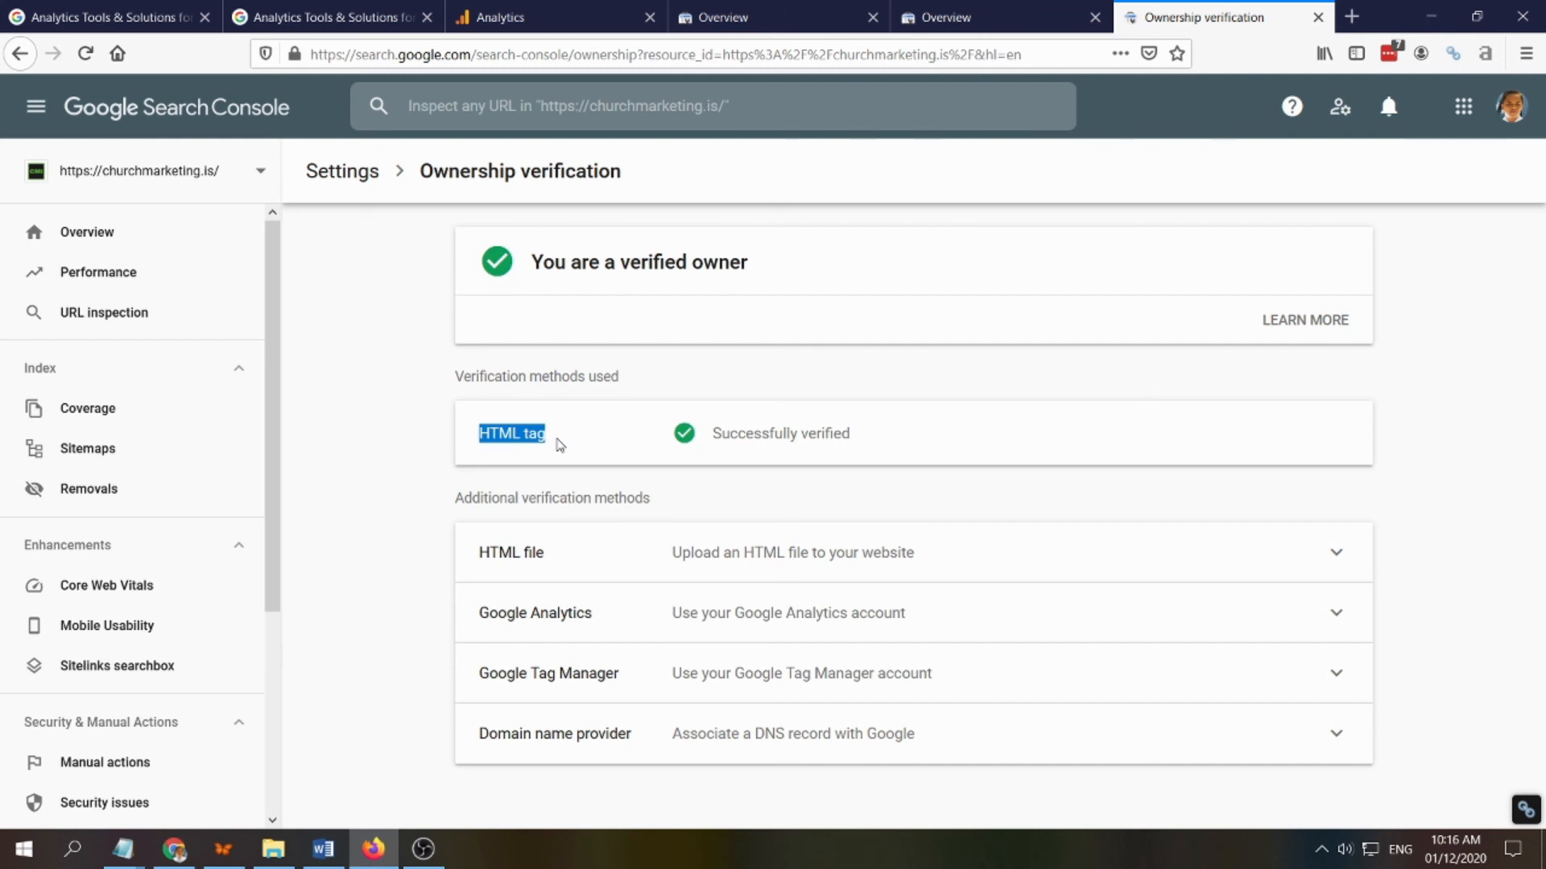
Switch to the Header and Footer settings in Chrome and add two new lines after the script in the home-page-only head injection code.
click(175, 850)
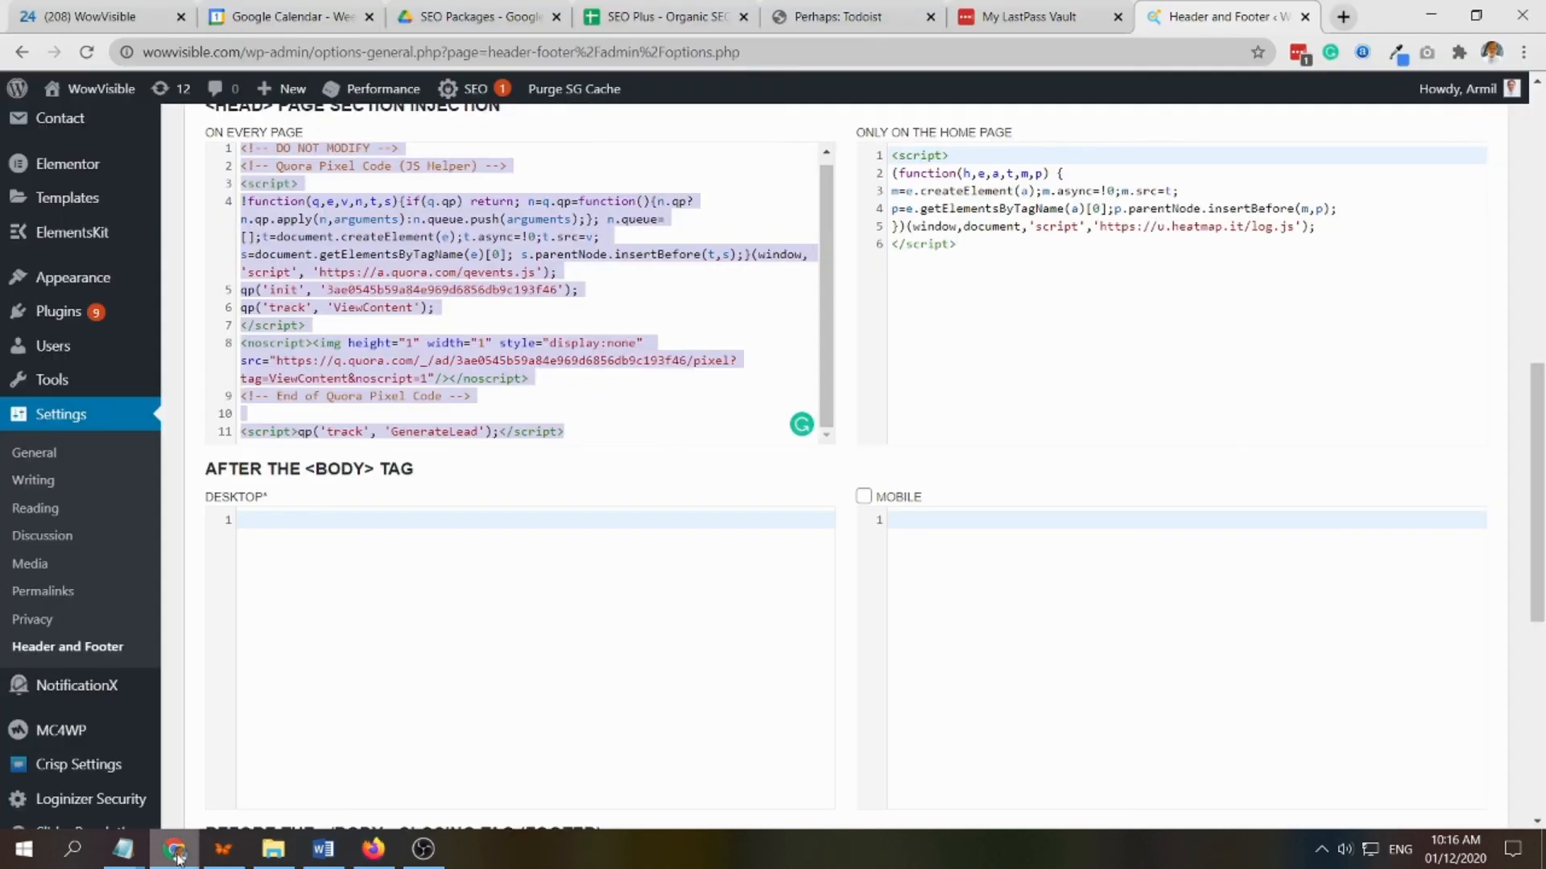
scroll(1117, 470, up, 3)
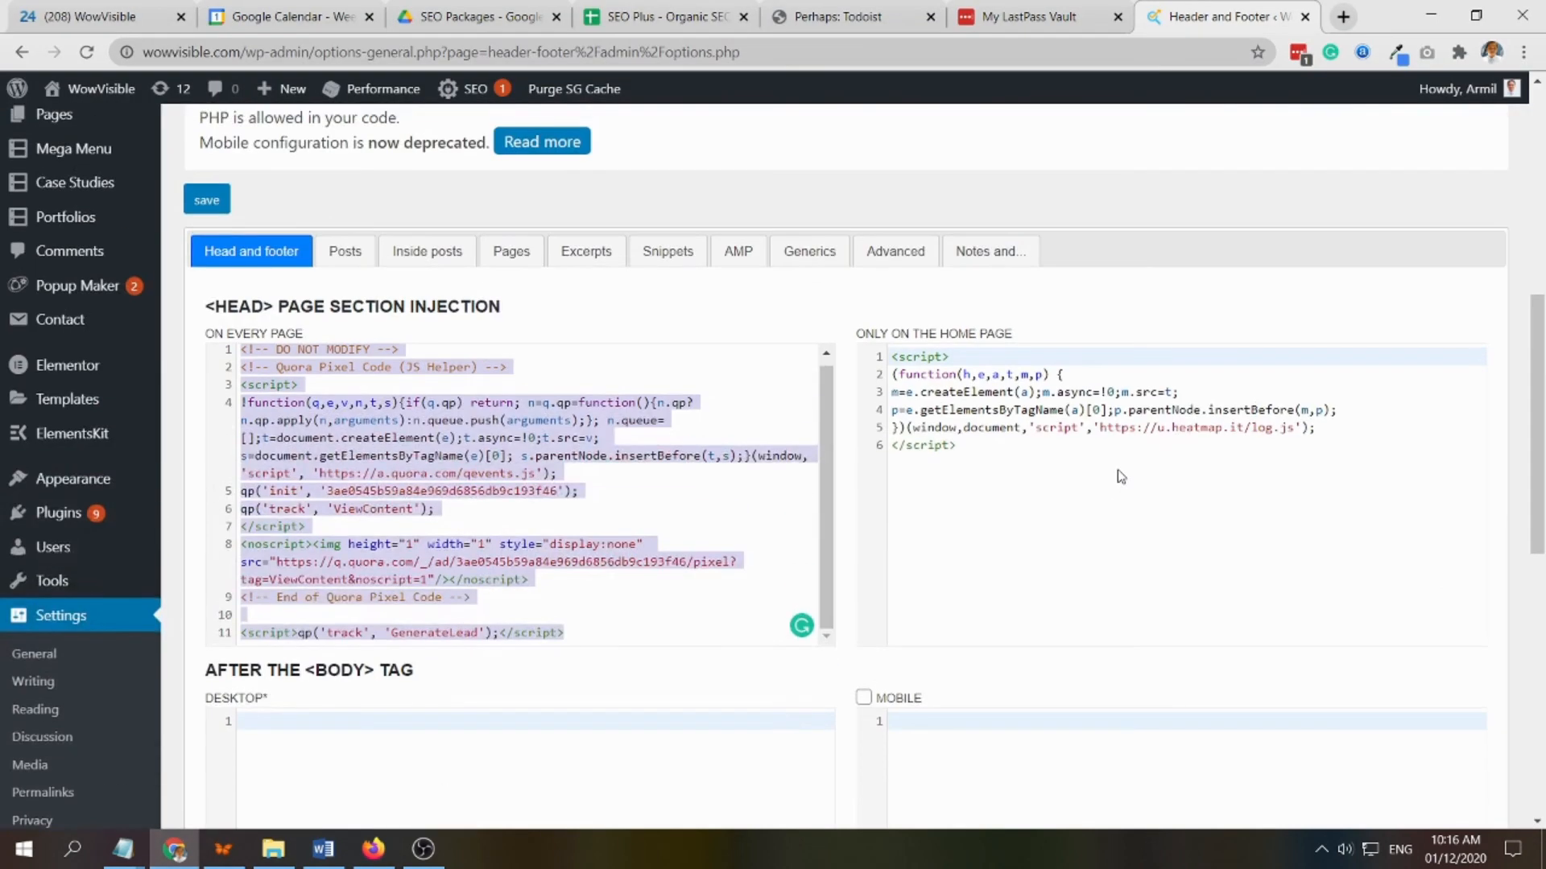
click(982, 450)
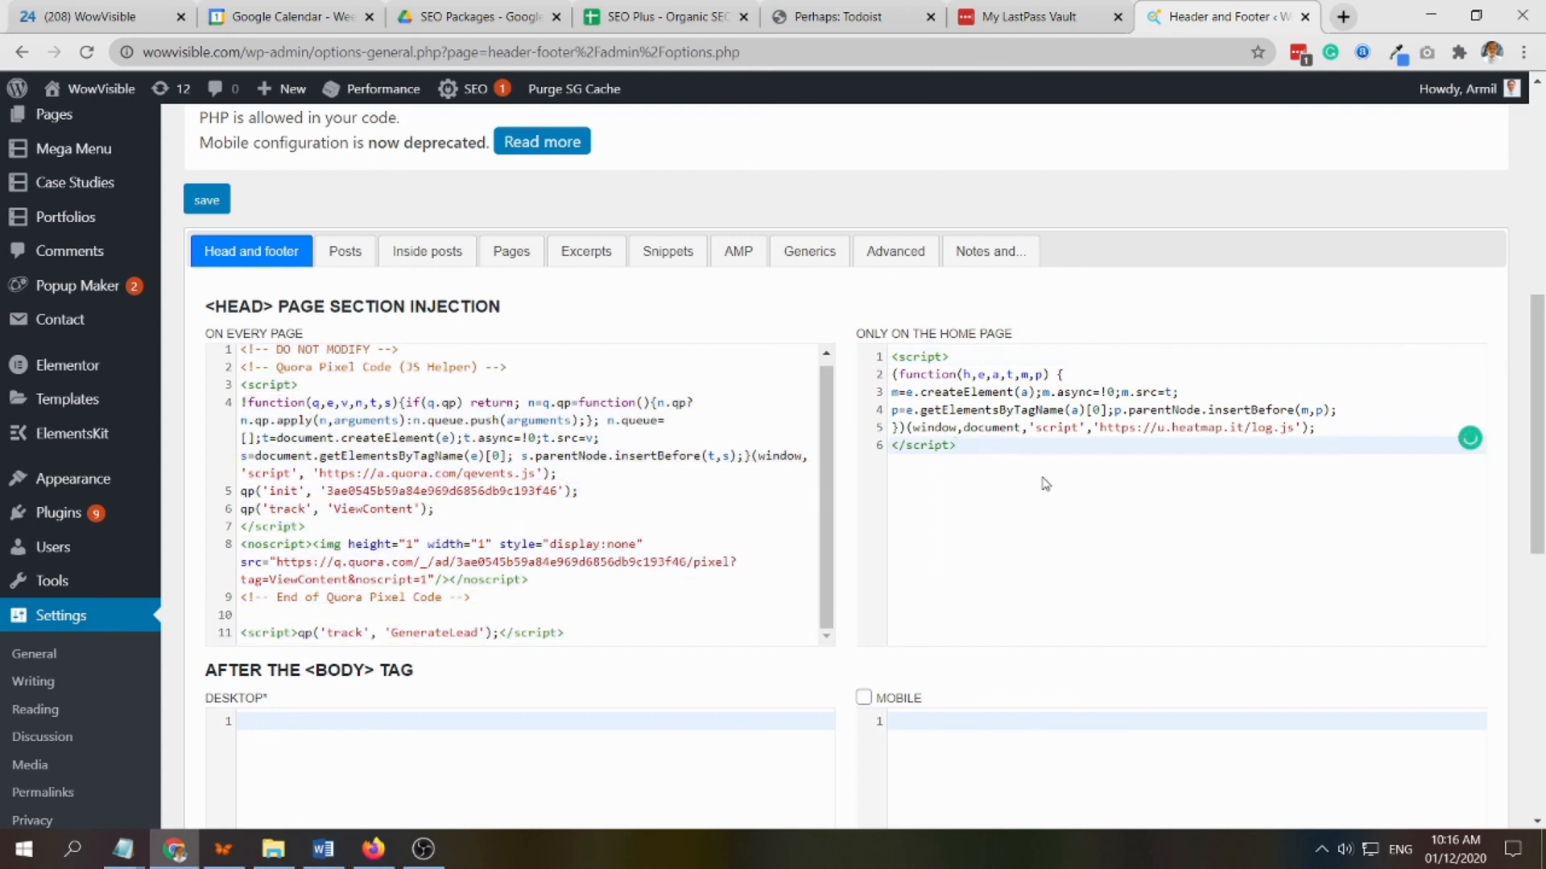
key(Return)
key(Return)
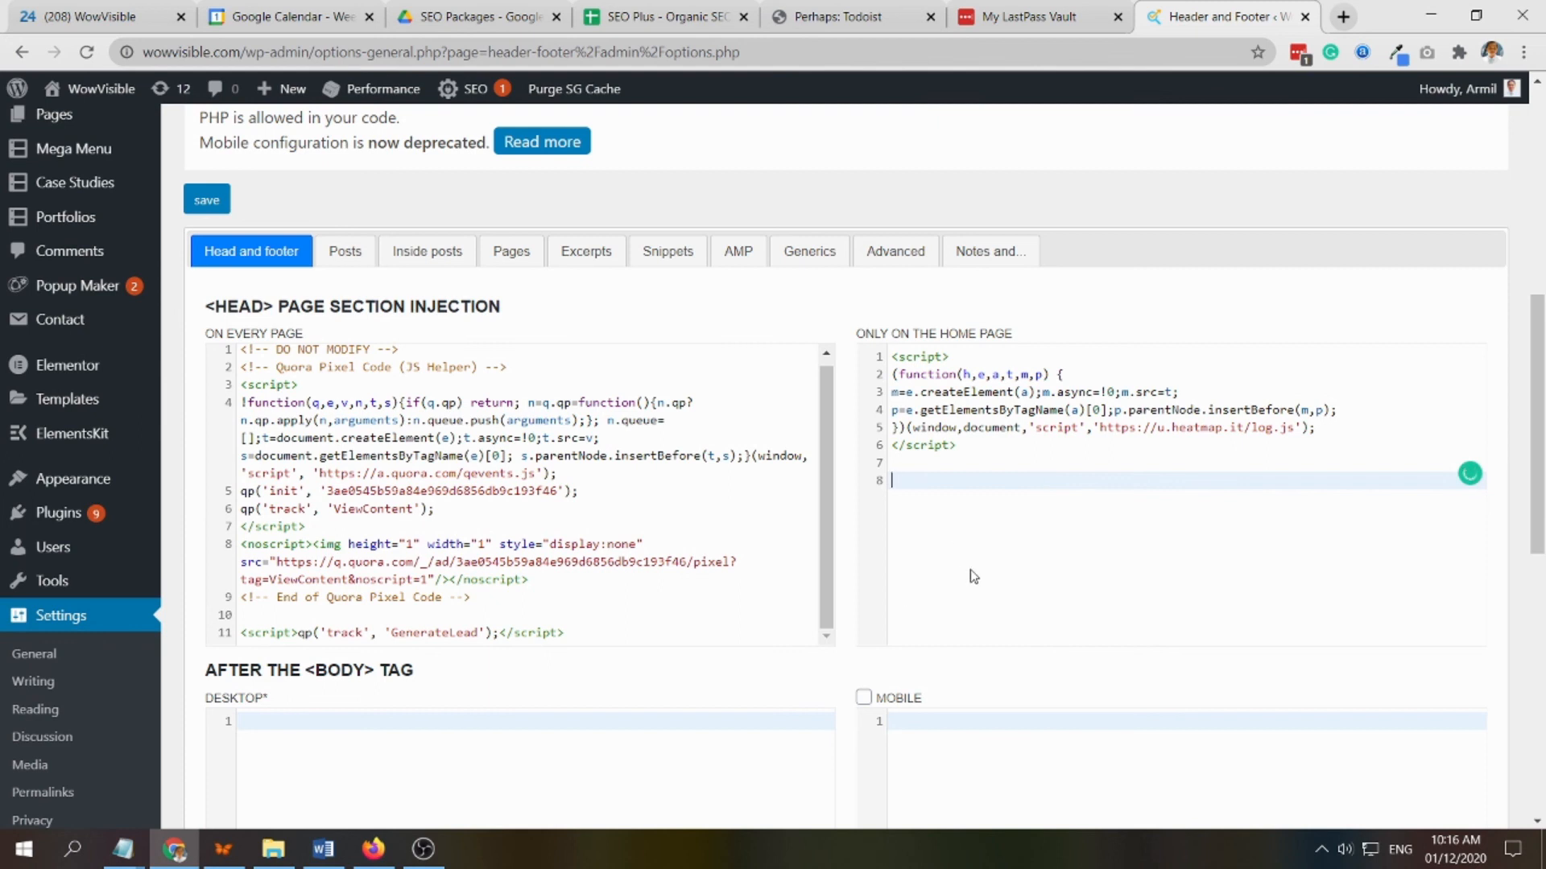
scroll(988, 579, down, 9)
scroll(1118, 590, up, 9)
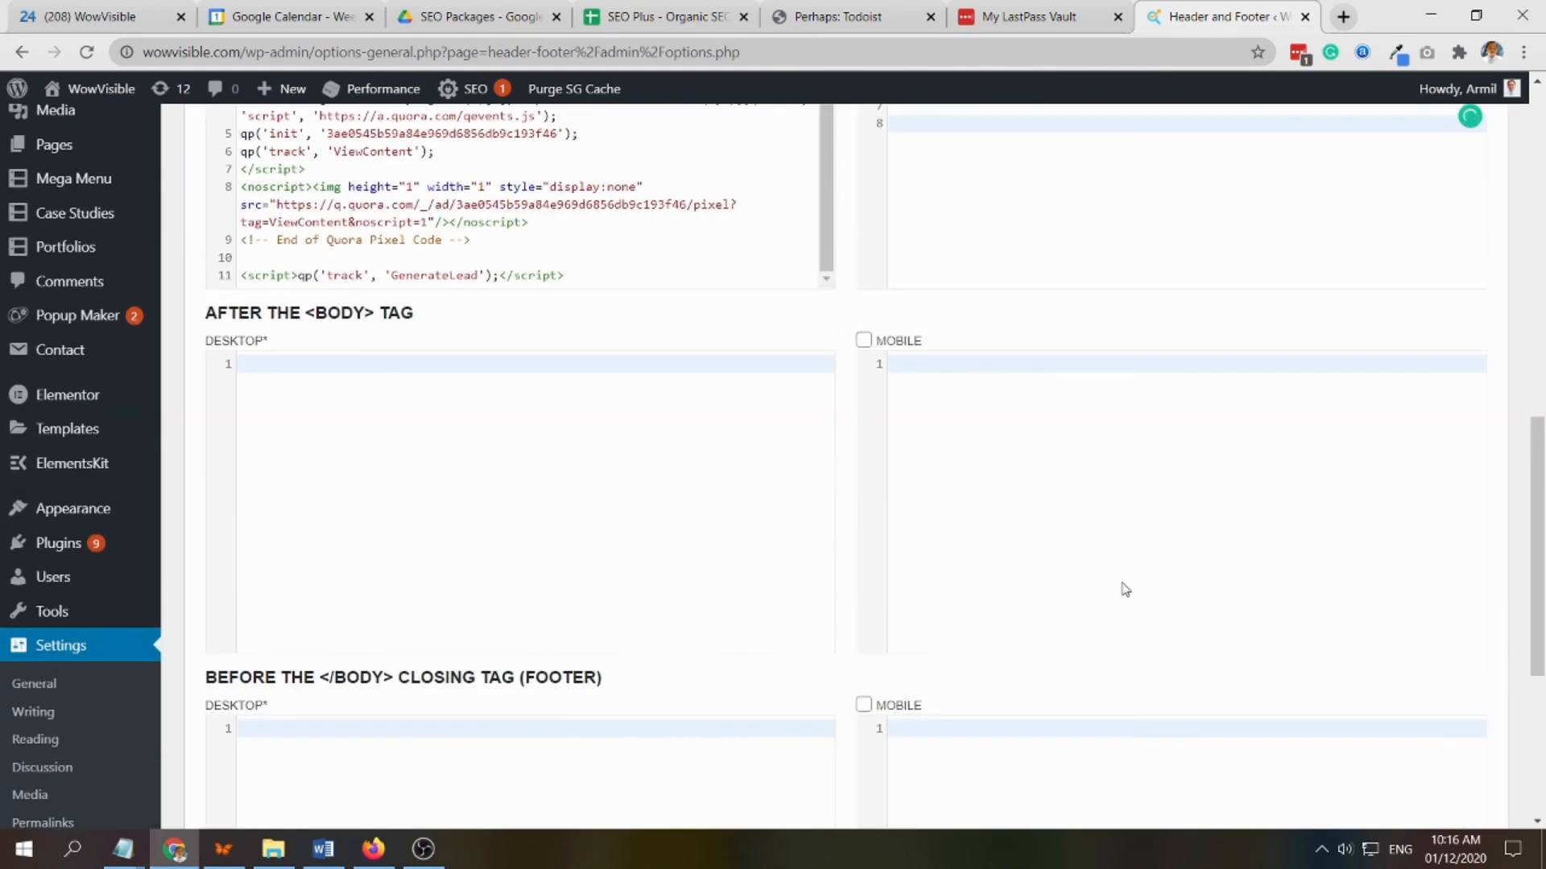